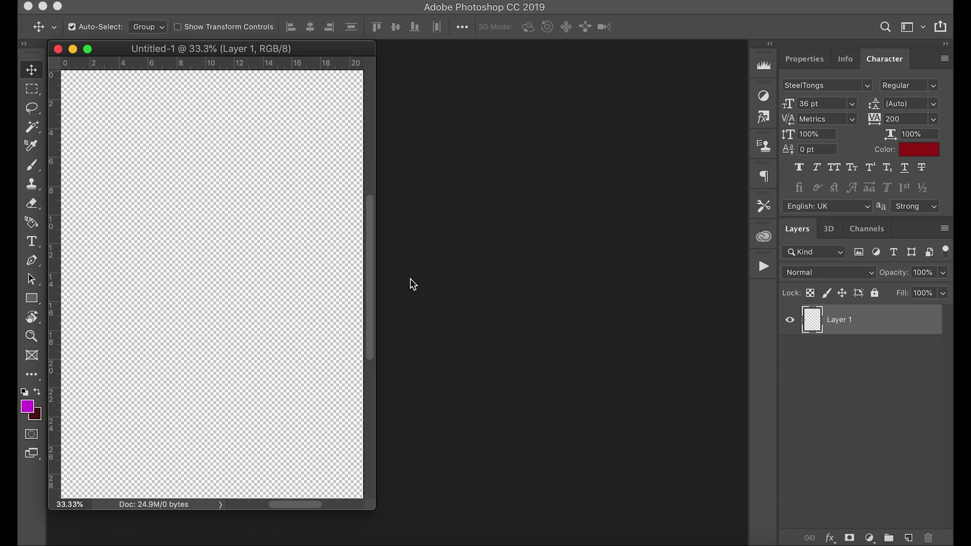
Dock the blank Untitled-1 document as a tab and float it again as a separate window
drag(269, 48, 299, 43)
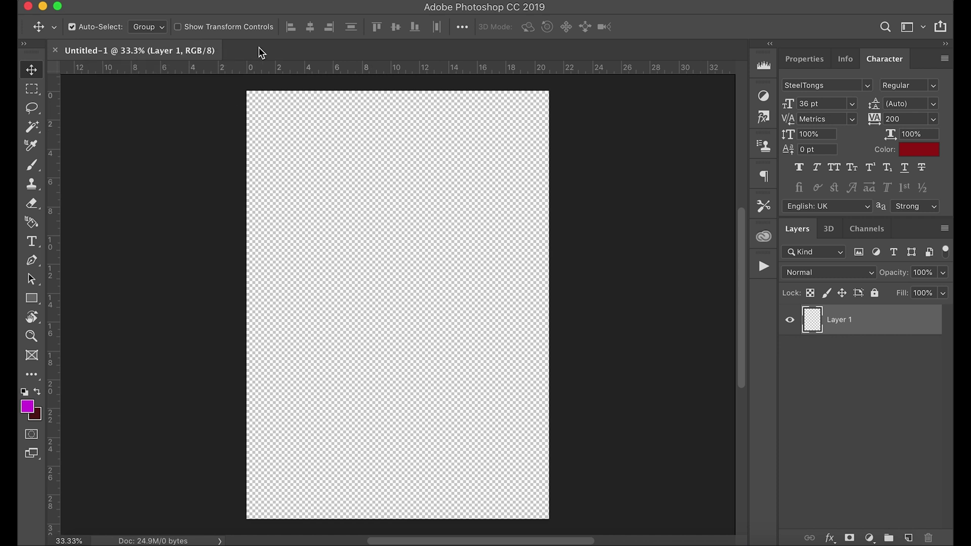
click(158, 53)
drag(168, 64, 178, 87)
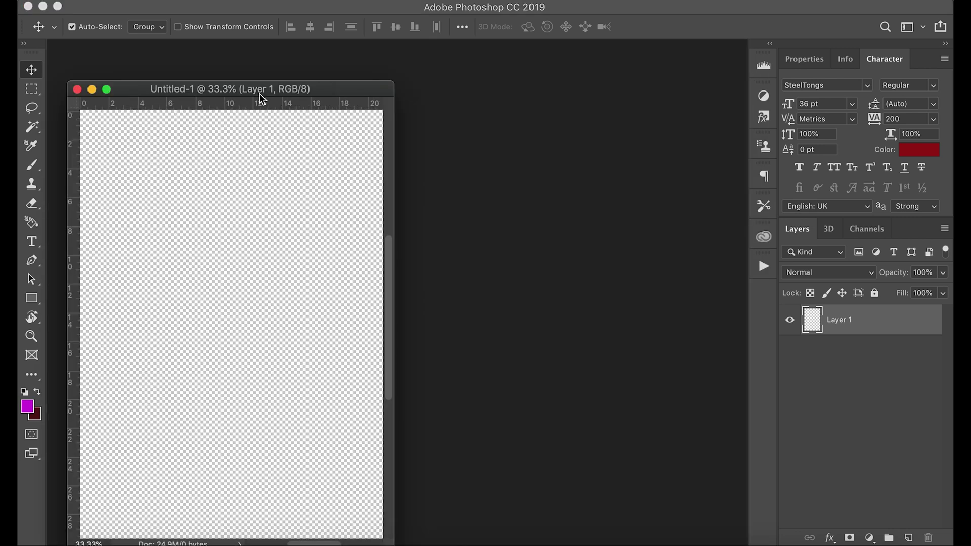
Zoom the Untitled-1 document out to 25% and resize and reposition its floating window to leave a margin around the canvas
mouse_move(254, 90)
mouse_down()
mouse_move(258, 76)
mouse_move(243, 74)
mouse_up()
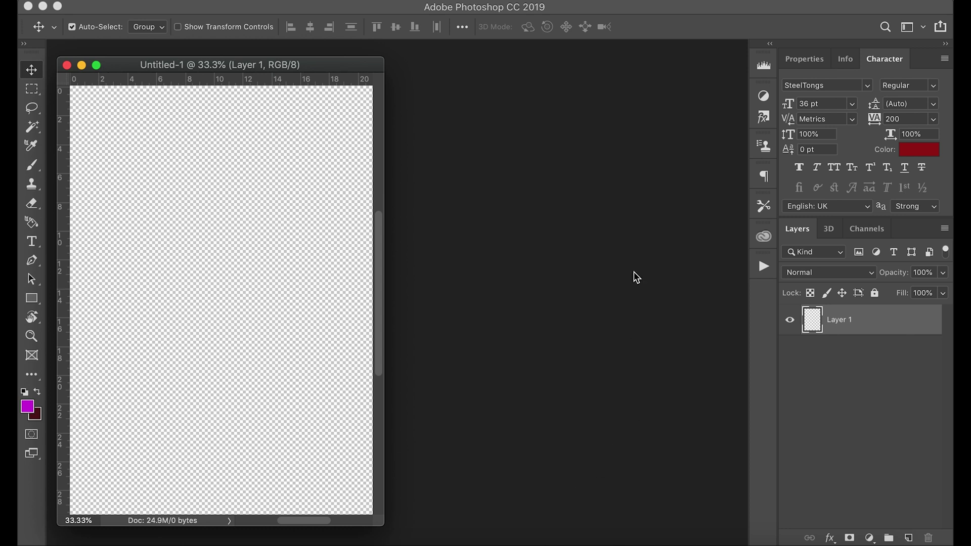
mouse_move(326, 63)
mouse_down()
mouse_move(360, 60)
mouse_move(350, 70)
mouse_move(338, 60)
mouse_up()
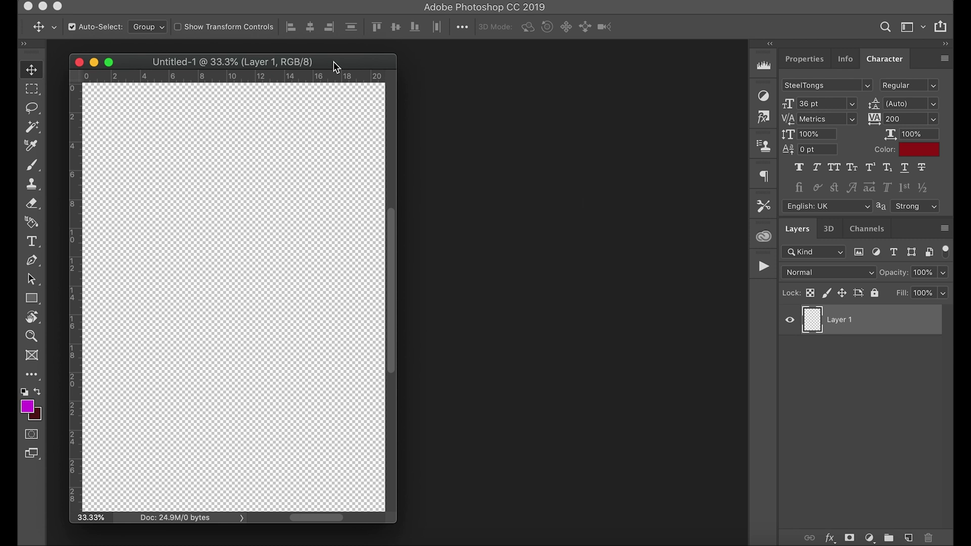
drag(333, 62, 348, 61)
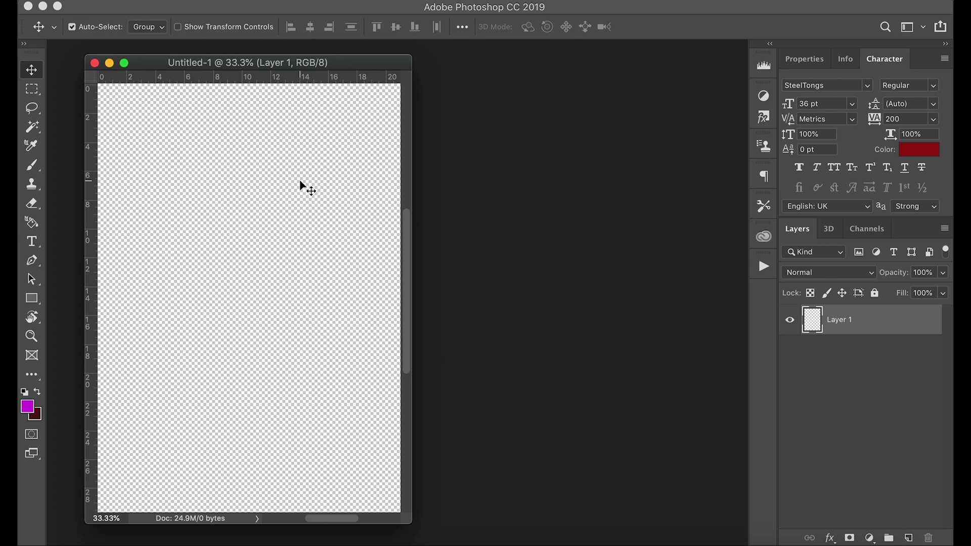
key(super)
key(super+minus)
key(super+minus)
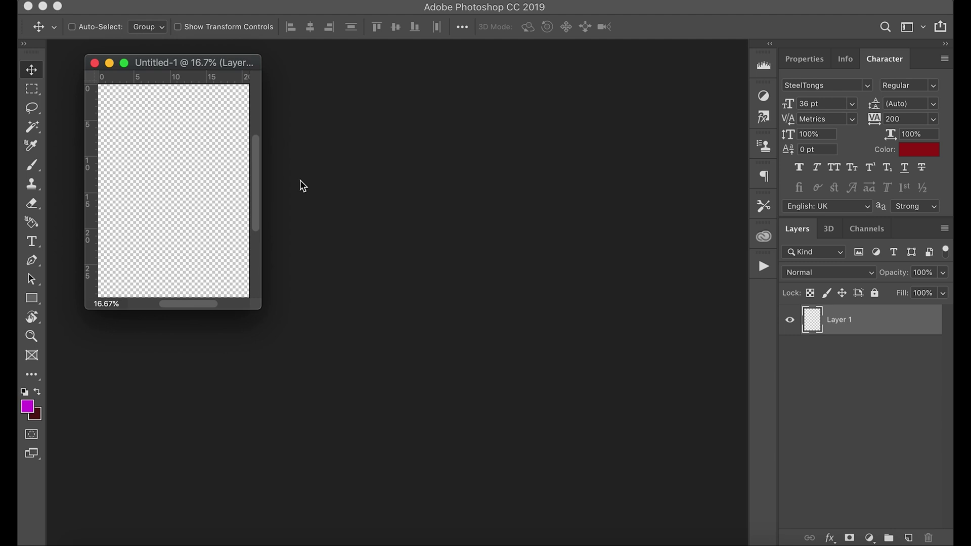
key(super+plus)
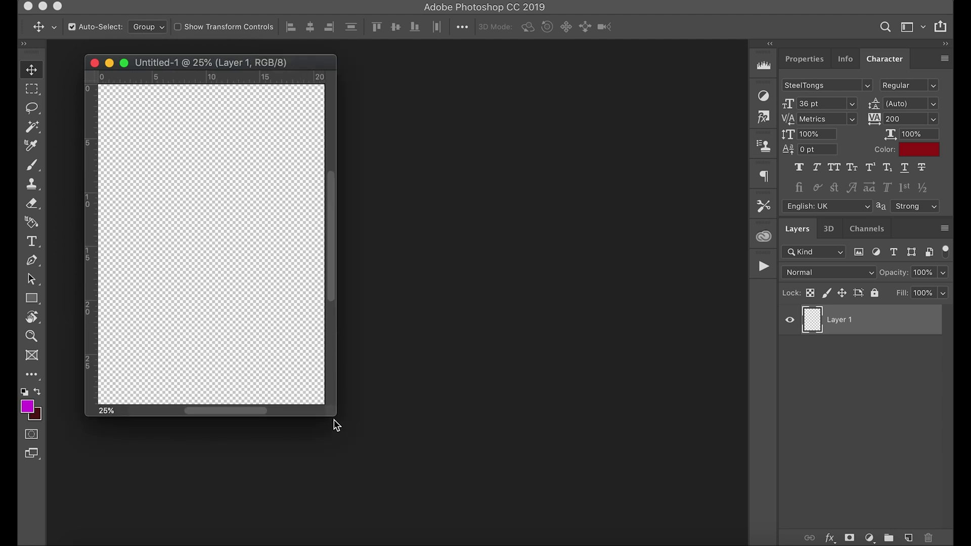
drag(333, 418, 385, 466)
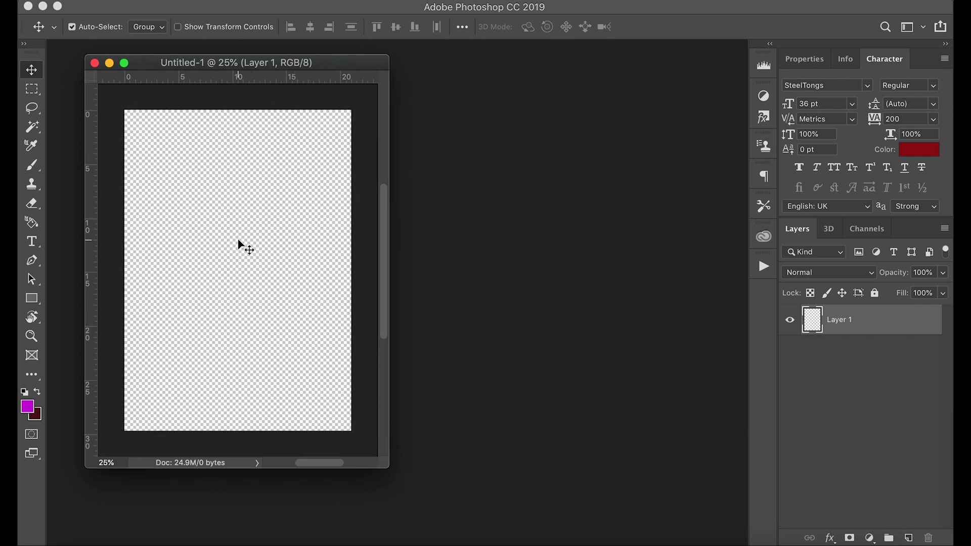
drag(321, 62, 302, 68)
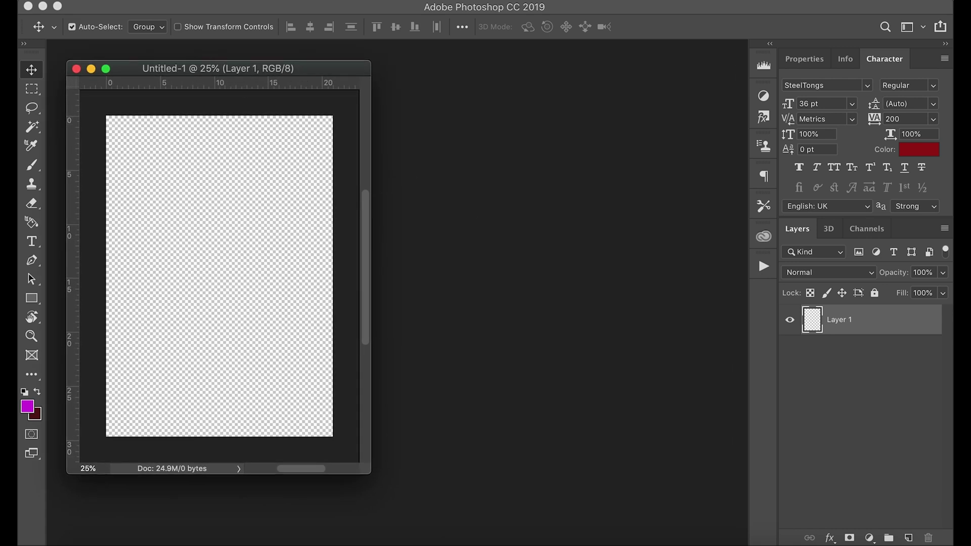
Open BG.jpg and Female_Subject.jpg together from the Desktop folder
click(151, 0)
click(162, 22)
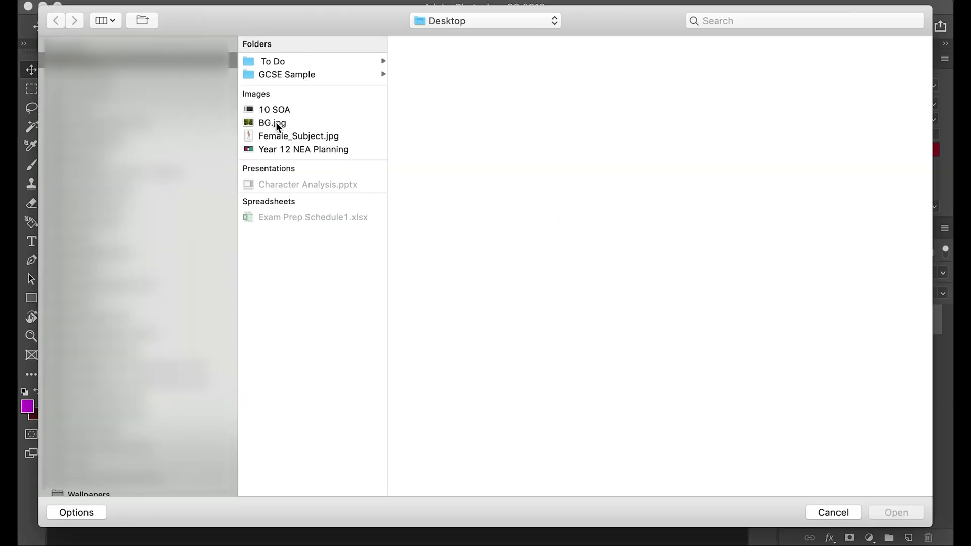
click(275, 123)
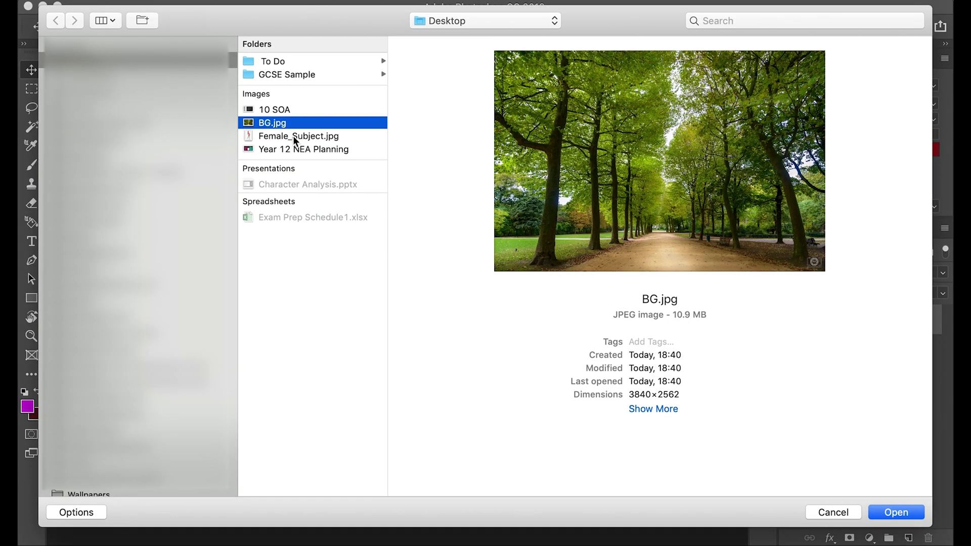
shift+click(295, 139)
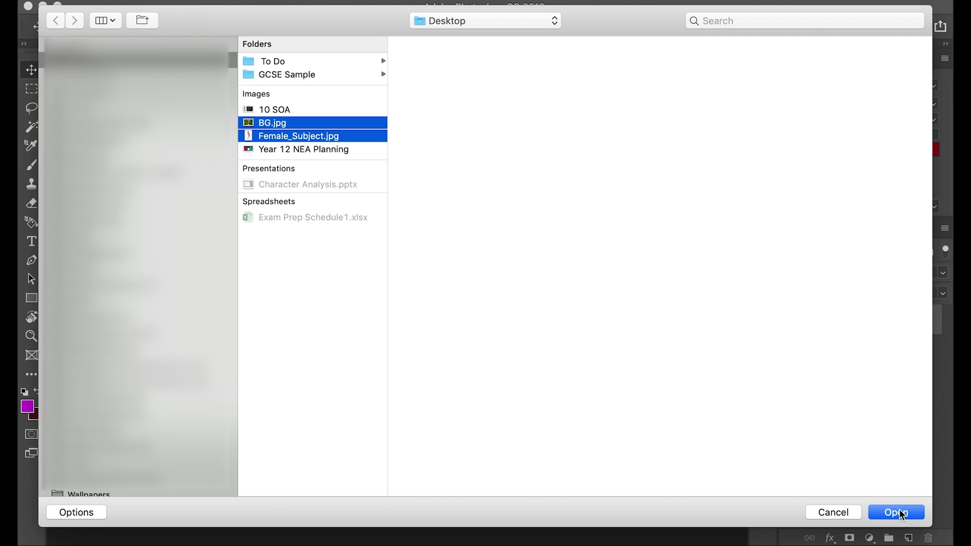
click(902, 513)
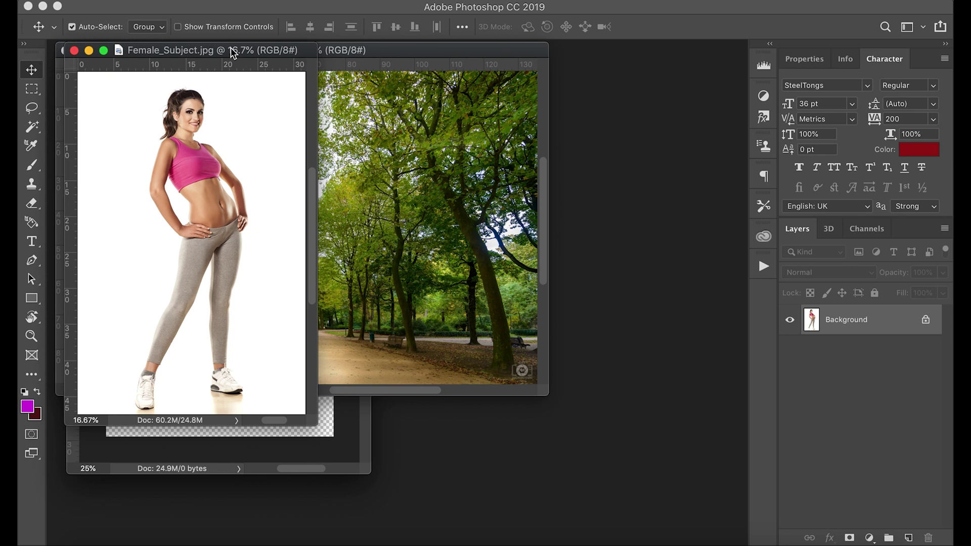
Move the two image windows clear of the blank document and zoom BG.jpg out to 16.67%
drag(230, 47, 626, 145)
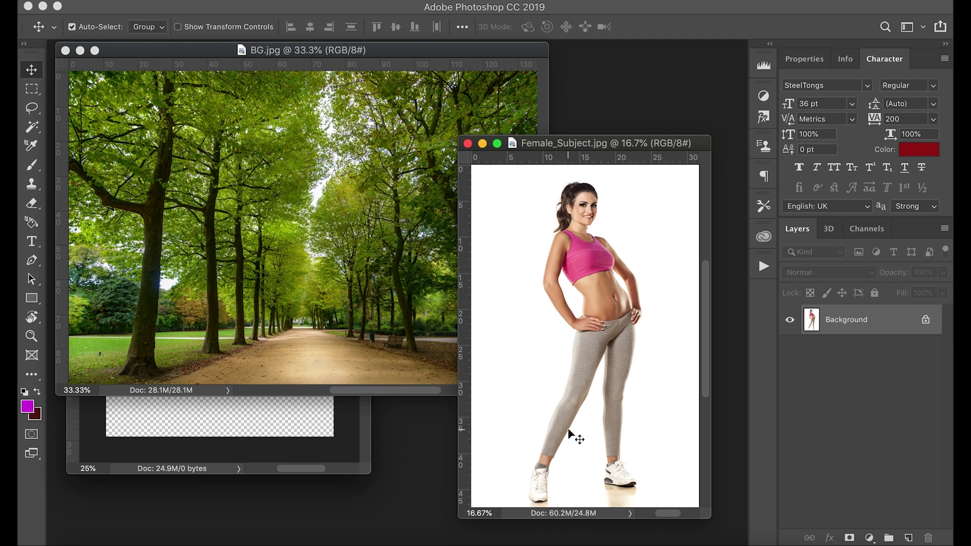
drag(312, 52, 413, 88)
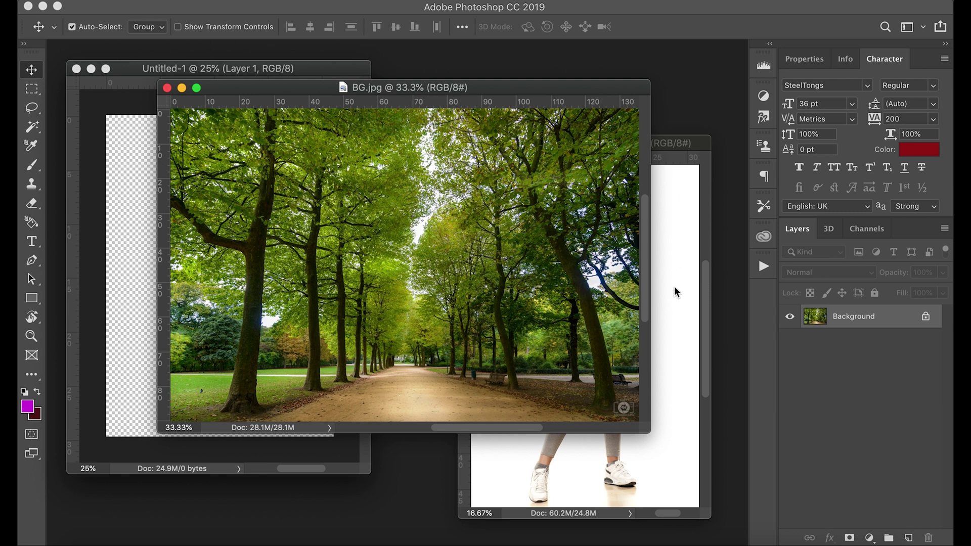
drag(489, 86, 517, 97)
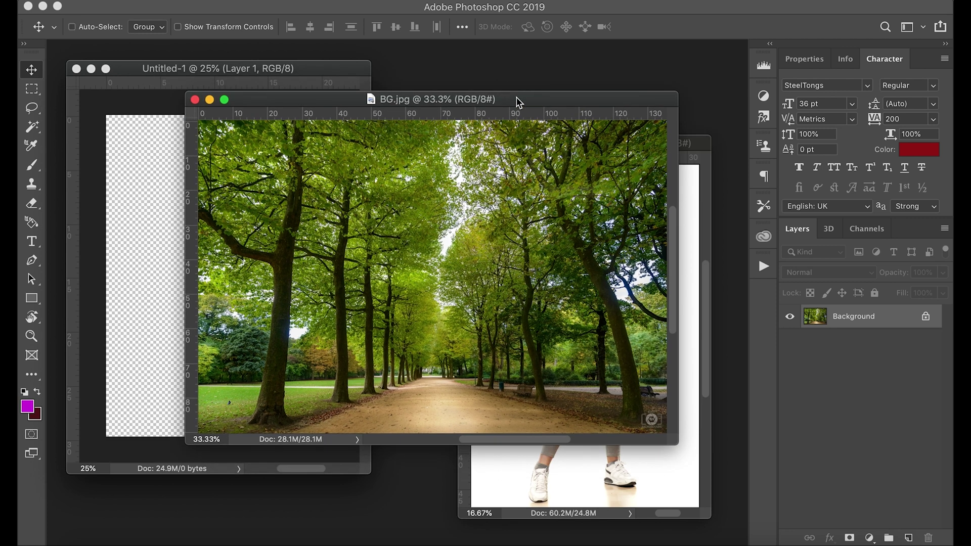
key(super+minus)
key(super+minus)
drag(405, 93, 619, 59)
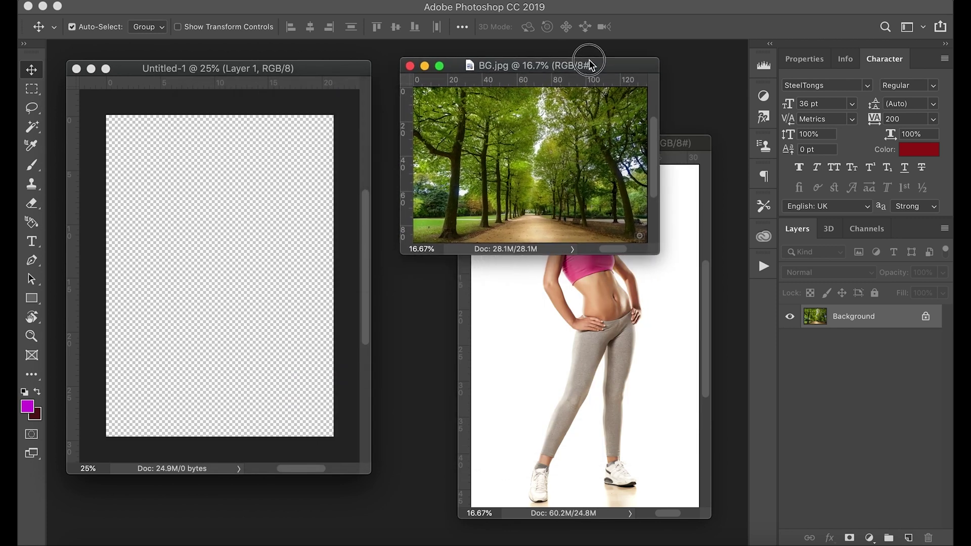
Zoom Female_Subject.jpg out to 8.33% and arrange its window below the BG.jpg window
click(626, 287)
key(super+minus)
key(super+minus)
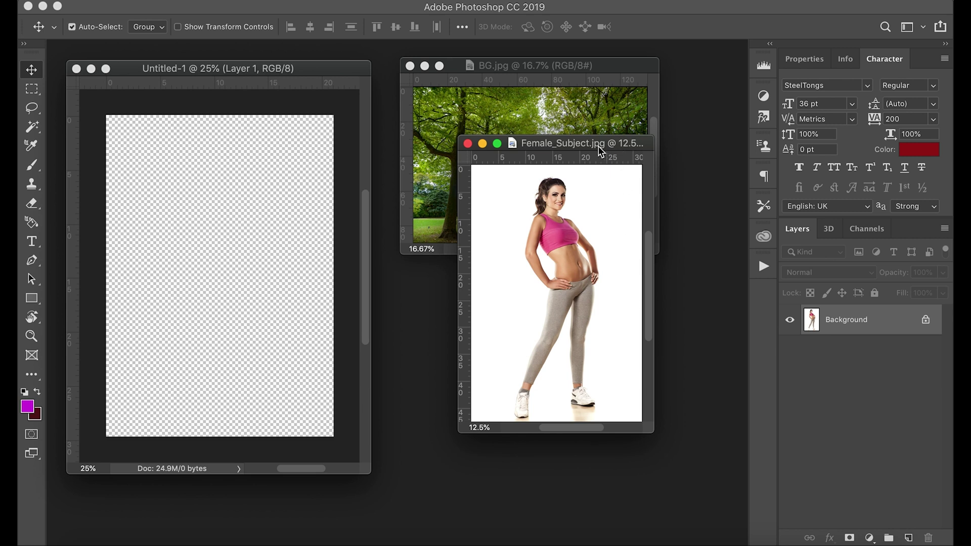
click(616, 294)
drag(558, 143, 666, 305)
click(615, 97)
drag(616, 66, 642, 86)
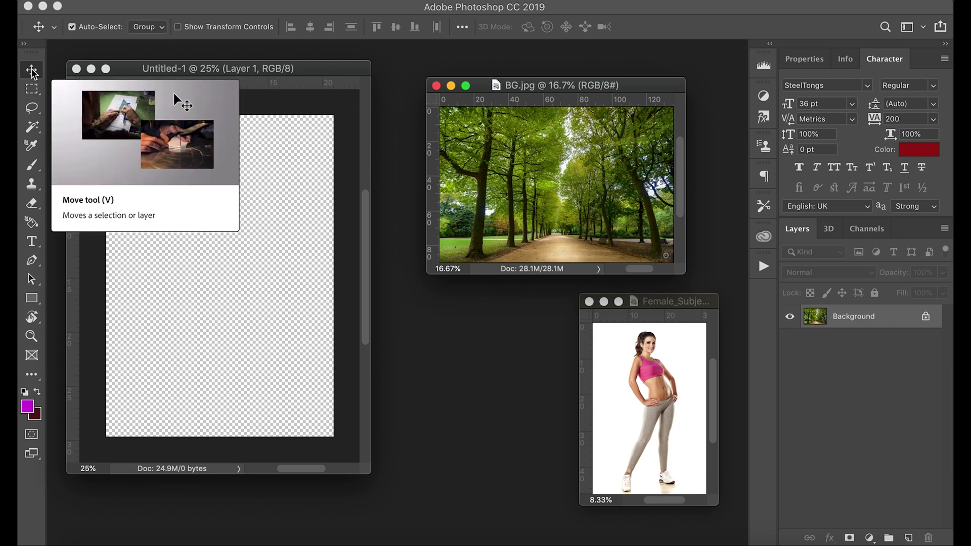
Copy the BG.jpg image into the Untitled-1 document with the Move tool and centre it on the canvas
click(560, 194)
drag(560, 194, 248, 278)
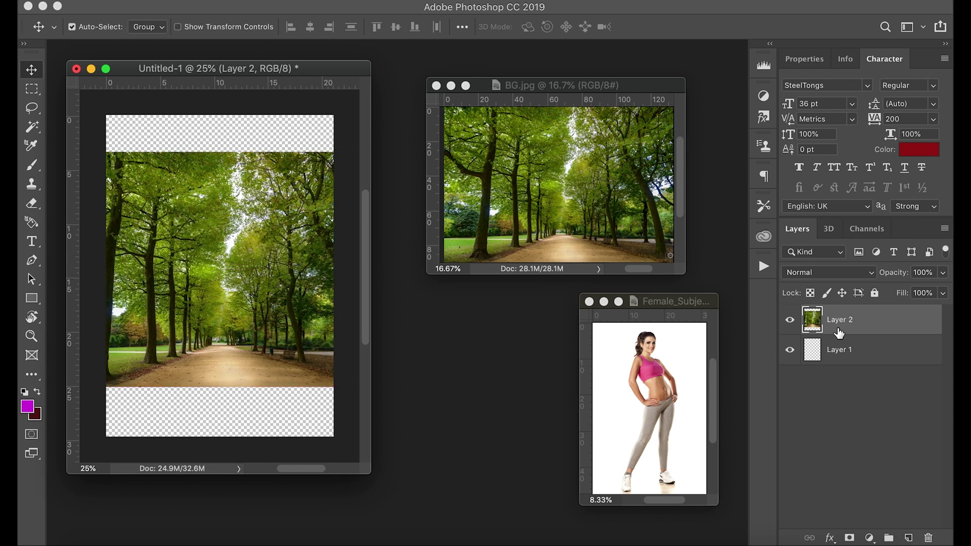
click(257, 248)
drag(257, 249, 248, 288)
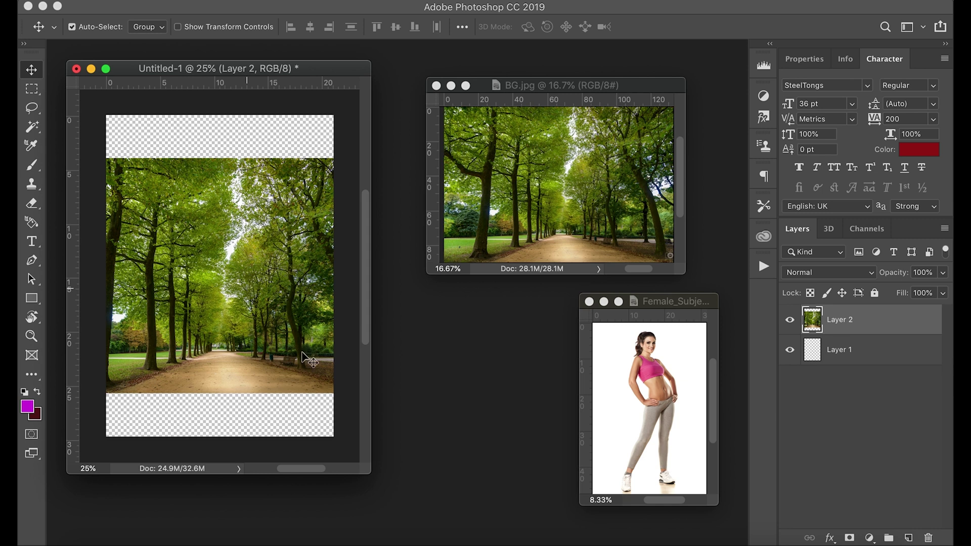
Enlarge the Untitled-1 window, then free-transform the park image proportionally to about 140%, covering the canvas and centred on it
drag(369, 473, 473, 526)
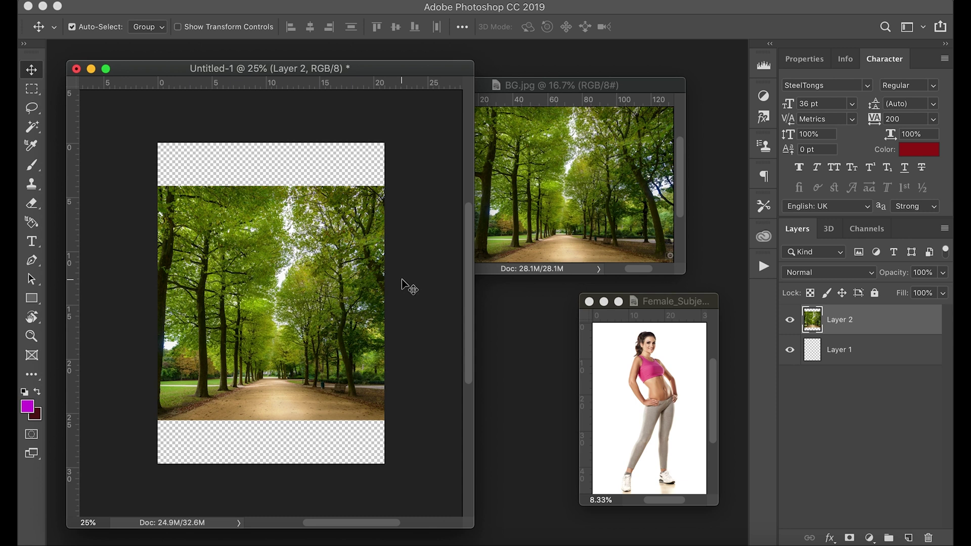
key(super+t)
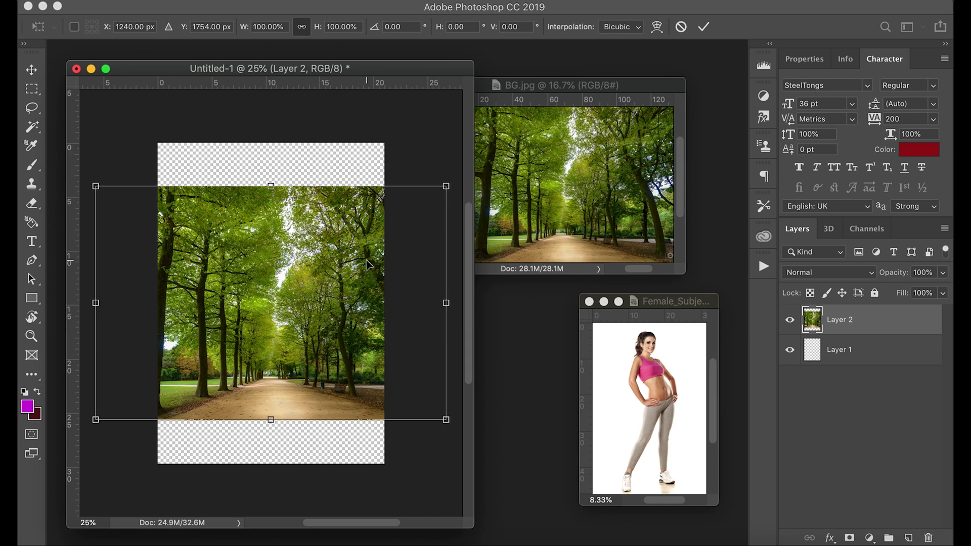
click(489, 529)
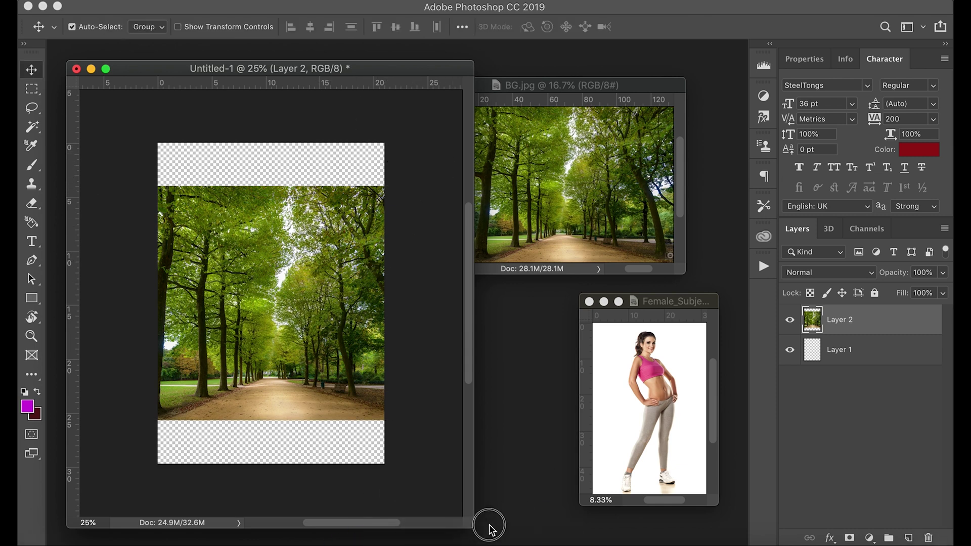
drag(471, 526, 619, 535)
key(super+t)
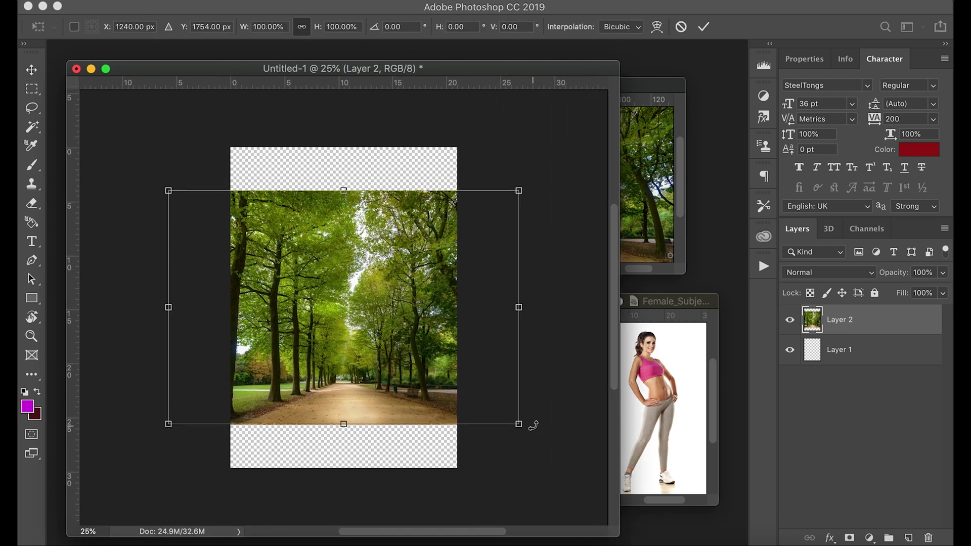
click(517, 190)
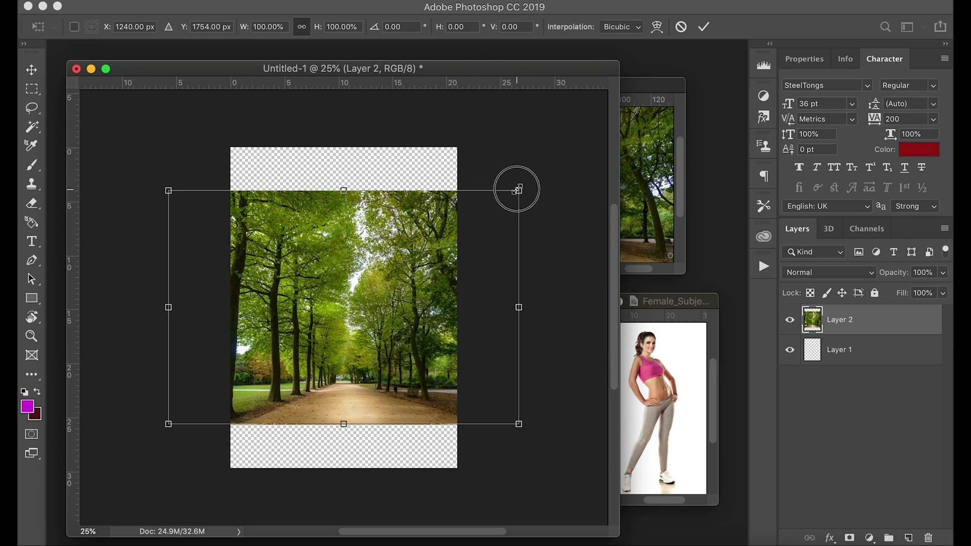
drag(517, 190, 583, 134)
drag(169, 424, 146, 435)
drag(130, 448, 98, 470)
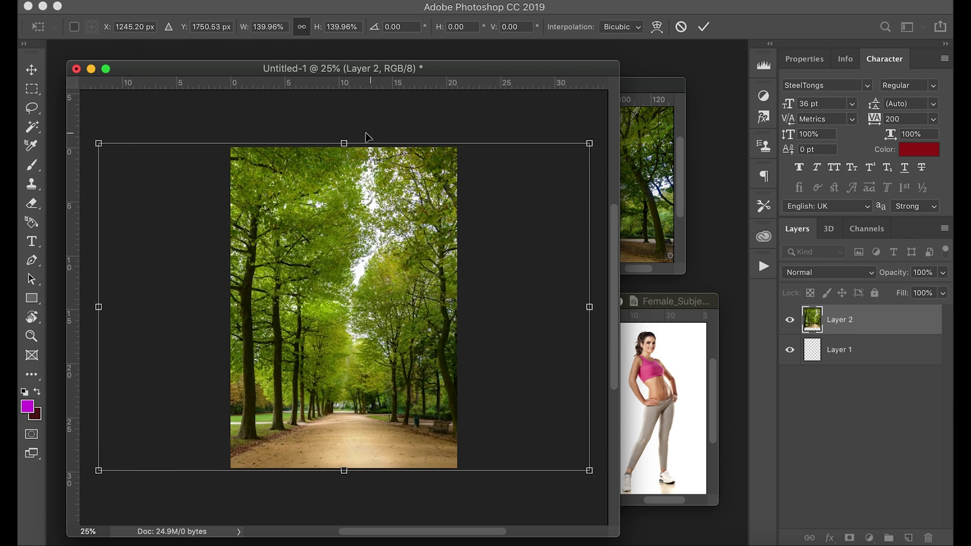
drag(375, 203, 375, 204)
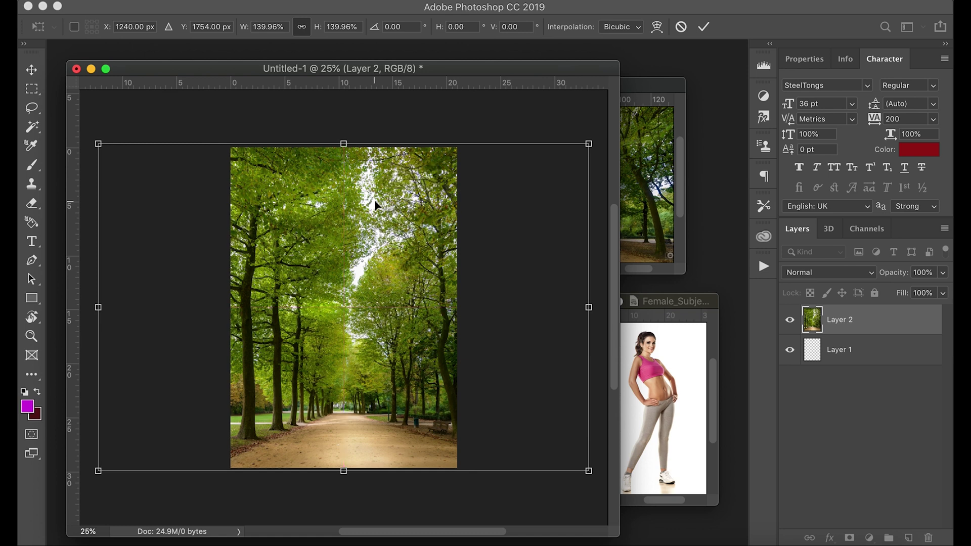
Nudge the scaled park image horizontally to X 1156 px and apply the transform
key(Left)
key(Left)
key(Left)
key(Left)
key(Left)
key(Left)
key(Left)
key(Left)
key(Left)
key(Left)
key(Left)
key(Left)
key(Left)
key(Left)
key(Left)
key(Left)
key(Left)
key(Left)
key(Left)
key(Left)
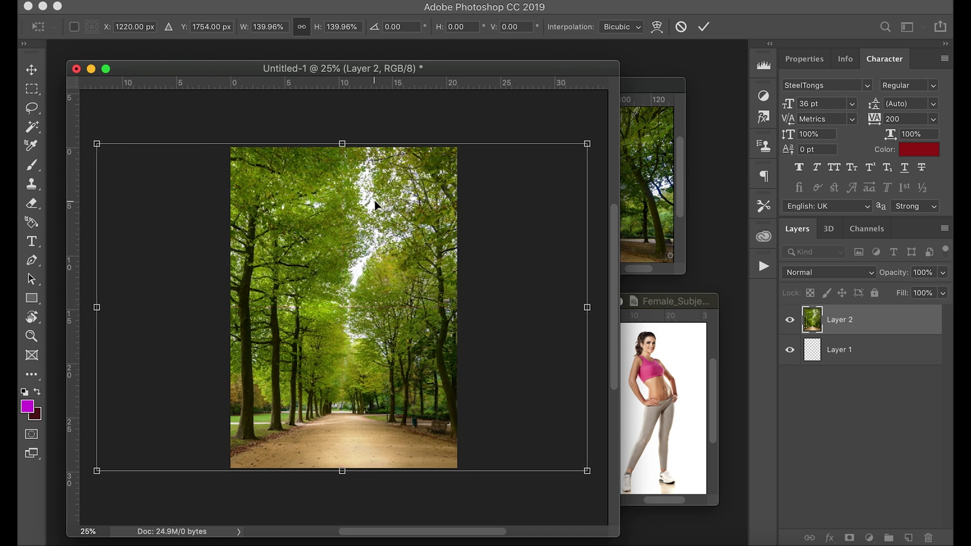
key(Left)
key(Left)
key(Left)
key(Left)
key(Left)
key(Left)
key(Left)
key(Left)
key(Left)
key(Left)
key(Left)
key(Left)
key(Left)
key(Left)
key(Left)
key(Left)
key(Left)
key(Left)
key(Left)
key(Left)
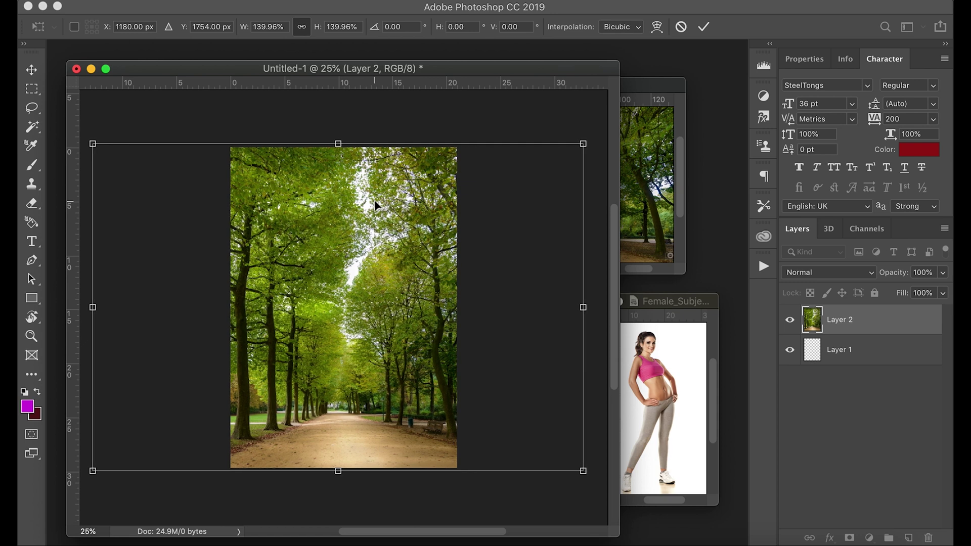
key(Left)
key(Left)
key(Left)
key(Left)
key(Left)
key(Left)
key(Left)
key(Left)
key(Left)
key(Left)
key(Left)
key(Left)
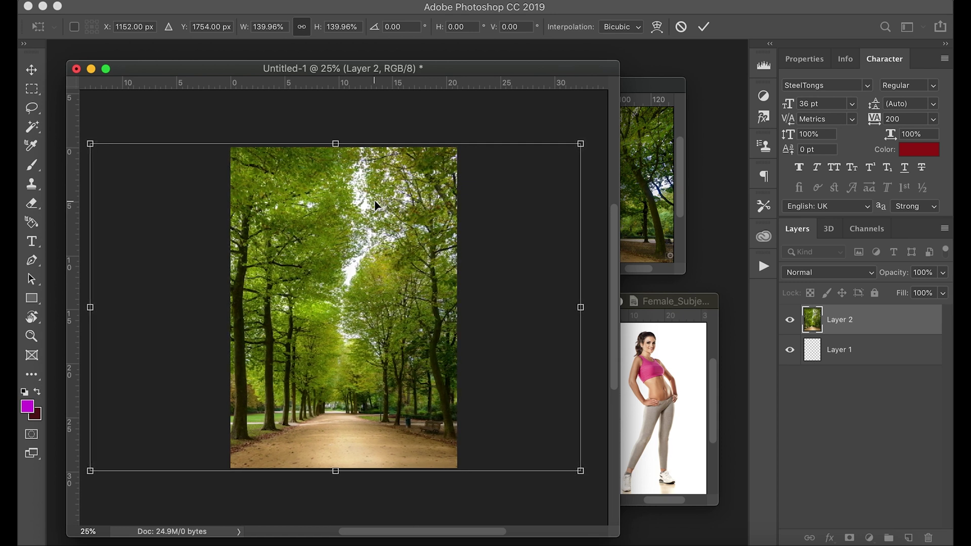
key(Right)
key(Right)
key(Right)
key(Right)
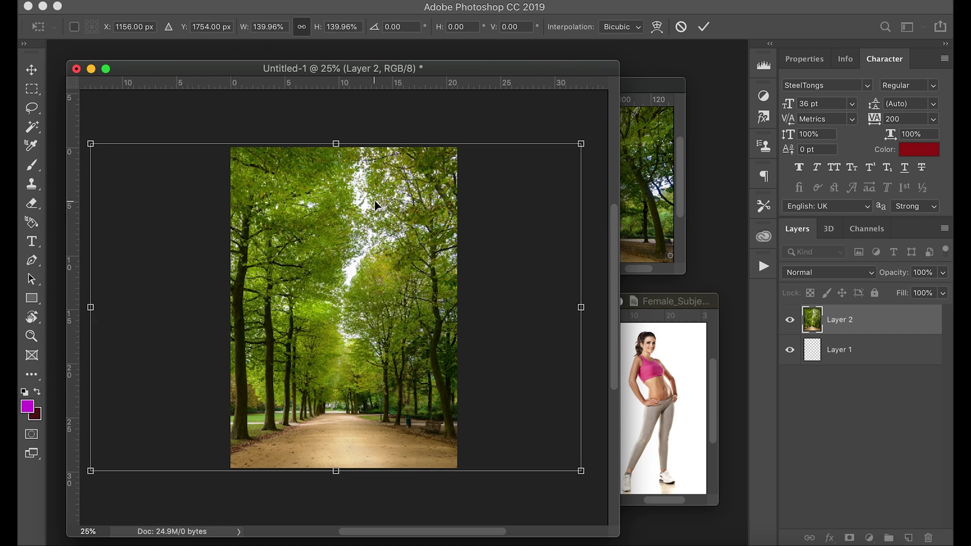
key(Return)
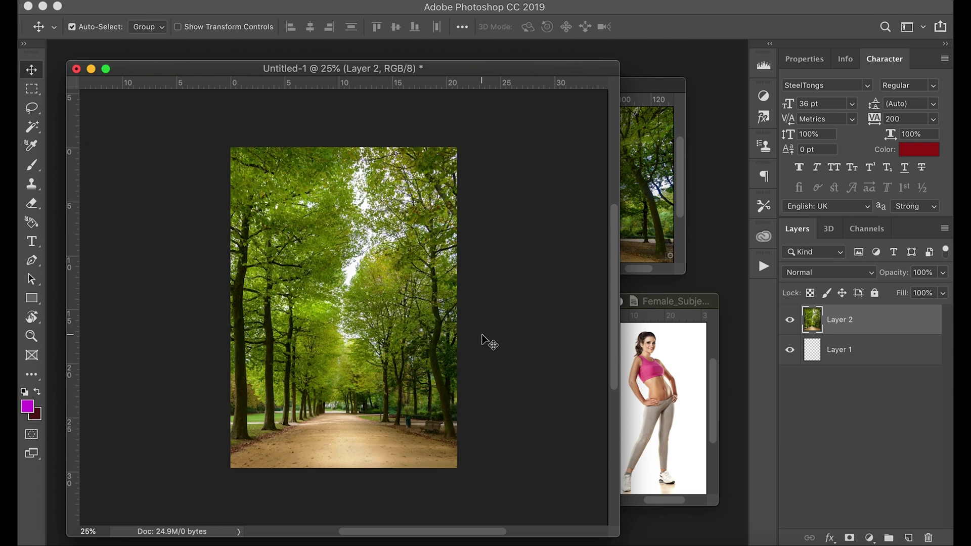
Shrink the Untitled-1 window to fit around its canvas and delete the empty Layer 1
drag(618, 536, 342, 487)
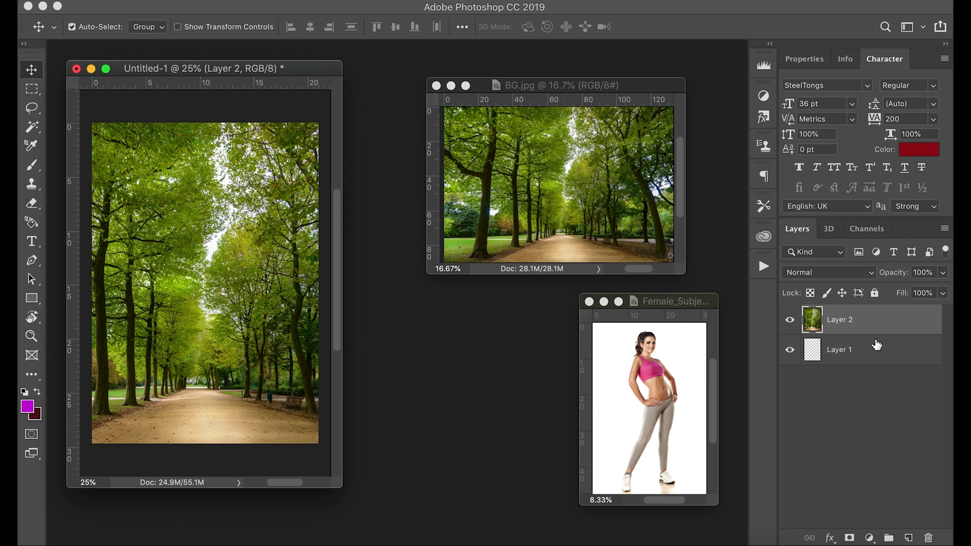
click(847, 351)
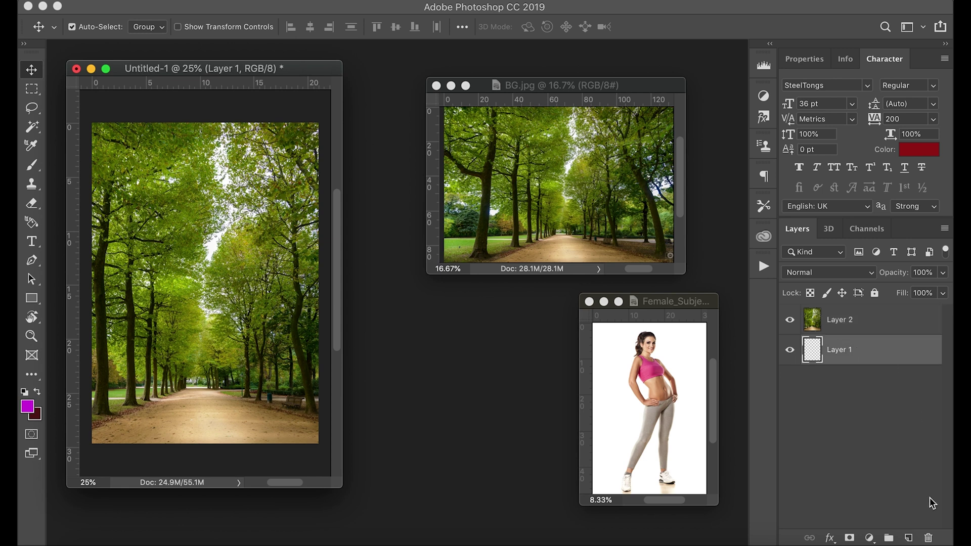
click(929, 539)
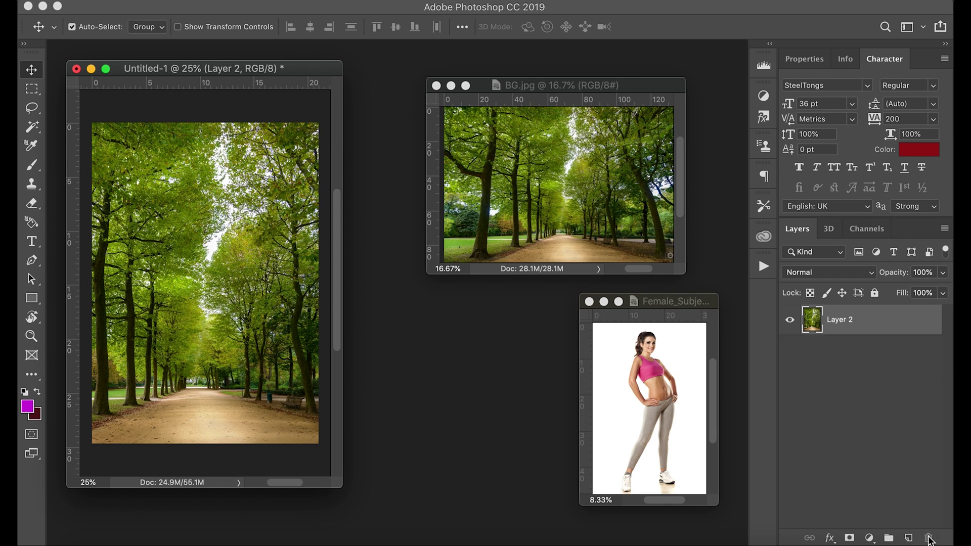
Rename the park image layer in Untitled-1 as Background
double_click(842, 322)
text(Back)
key(BackSpace)
key(BackSpace)
text(ckground)
key(Return)
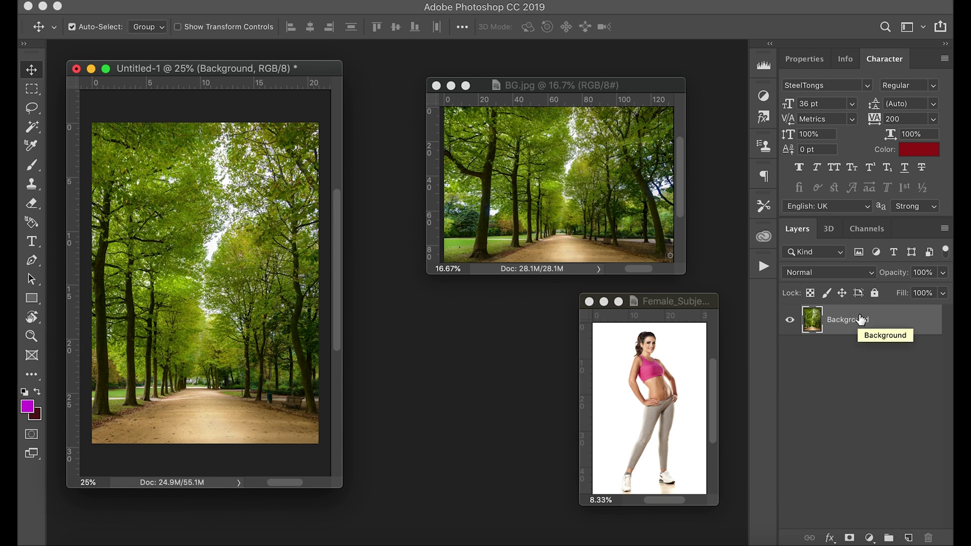
Close BG.jpg and arrange Female_Subject.jpg beside Untitled-1 in an enlarged window at 16.67% zoom
click(533, 81)
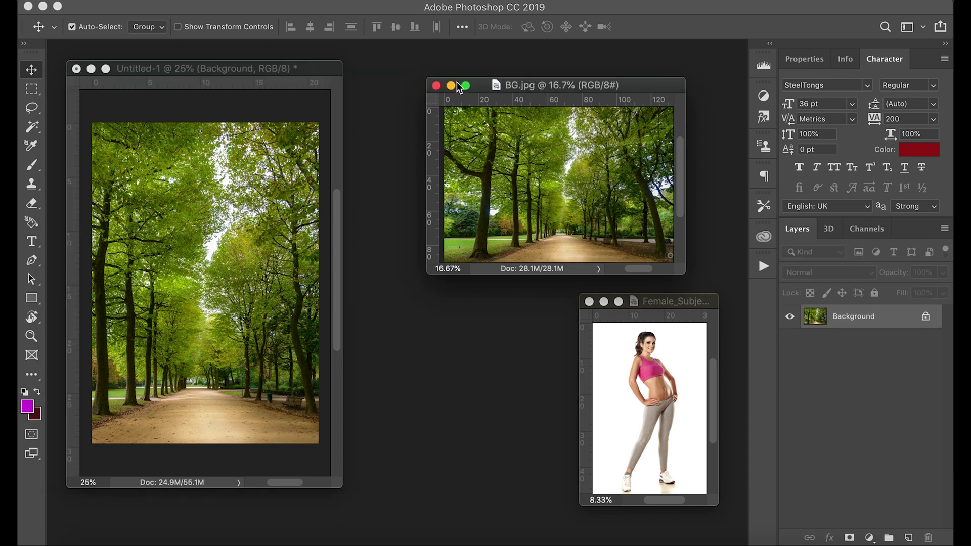
click(437, 85)
drag(660, 299, 460, 89)
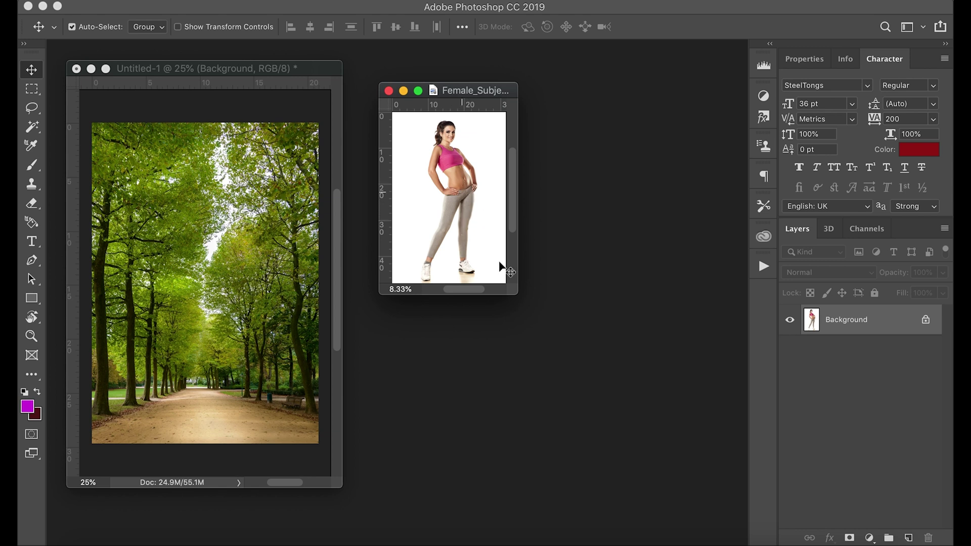
drag(512, 292, 720, 515)
key(super+equal)
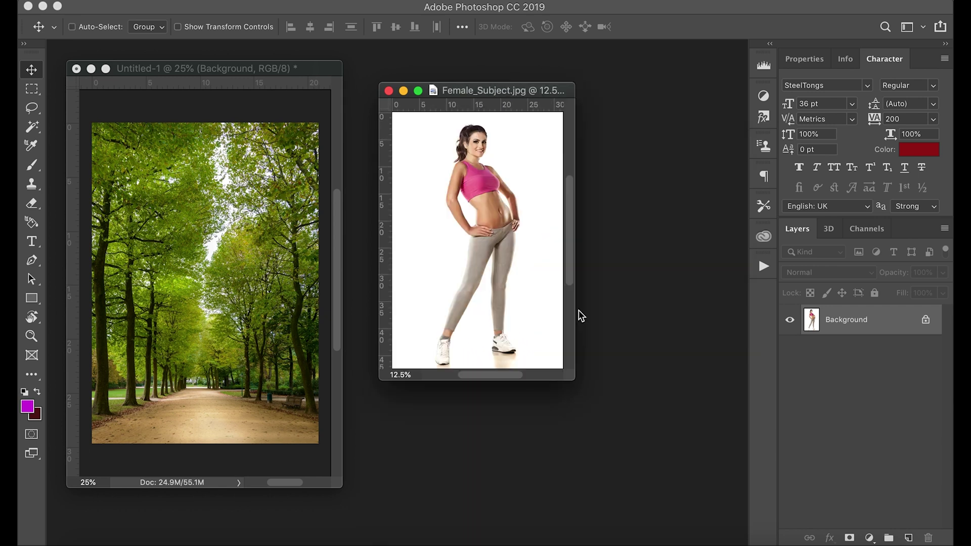
key(super+equal)
drag(631, 454, 731, 518)
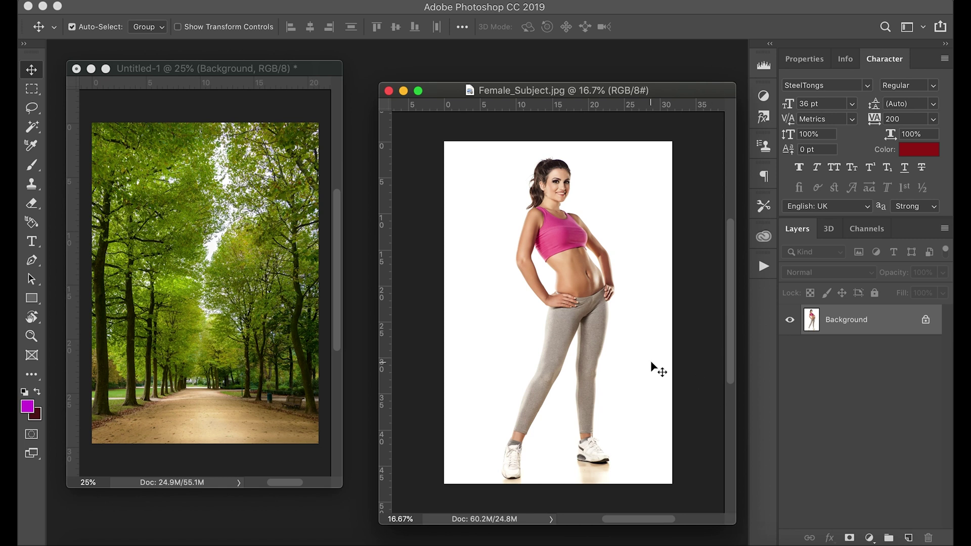
Choose the Magic Wand tool and unlock the background layer of Female_Subject.jpg
click(32, 129)
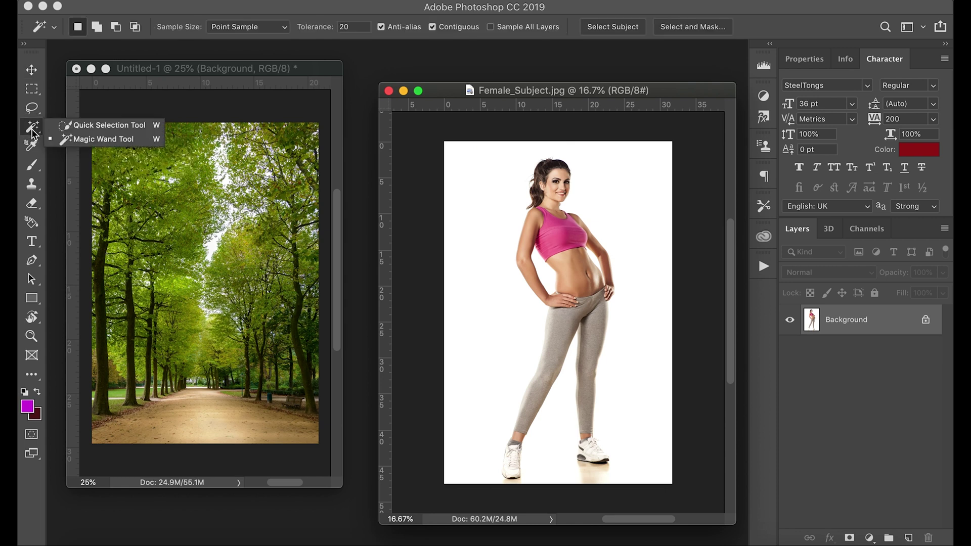
click(40, 172)
mouse_move(40, 172)
mouse_down()
mouse_move(69, 169)
mouse_move(66, 203)
mouse_move(66, 164)
mouse_up()
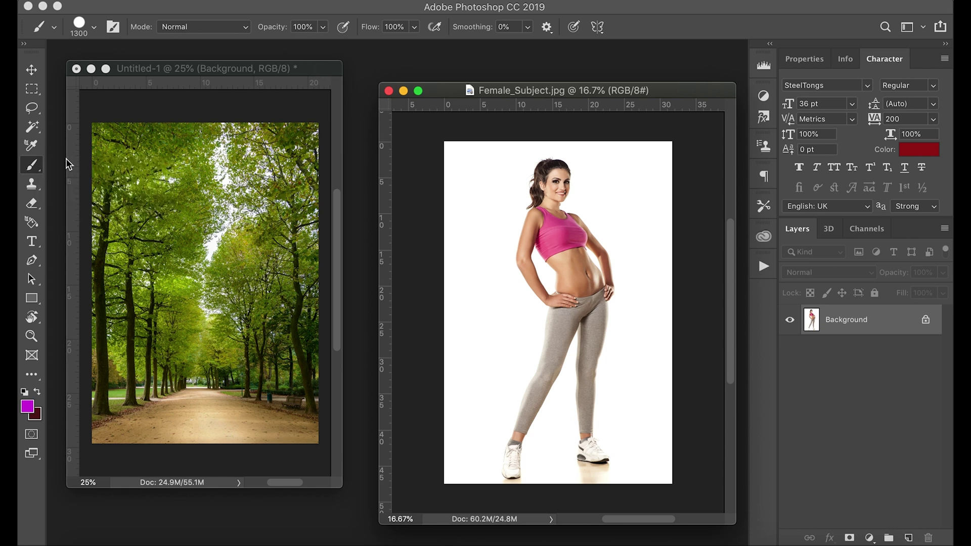
drag(37, 136, 66, 142)
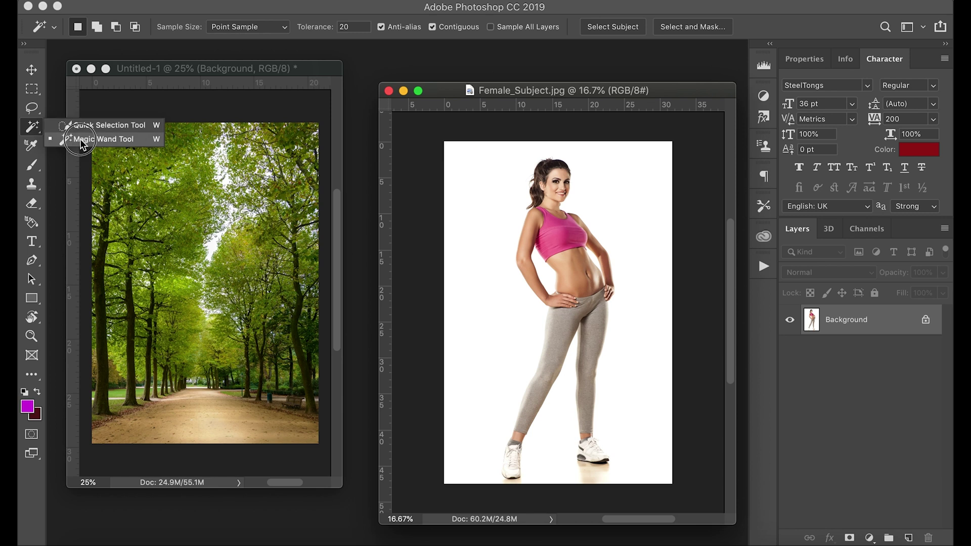
click(81, 141)
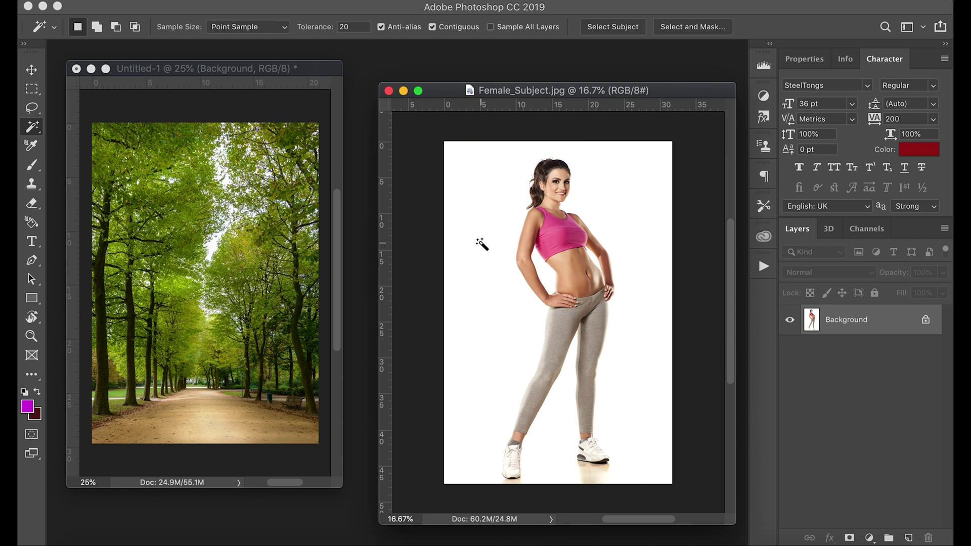
click(926, 324)
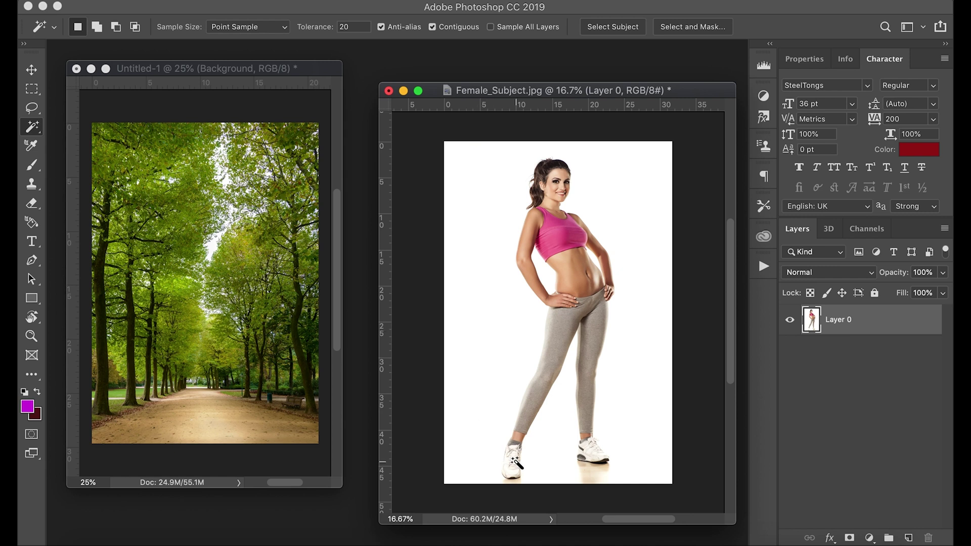
Try selecting the white backdrop around the woman with the Magic Wand at tolerance 20, and deselect it
click(630, 346)
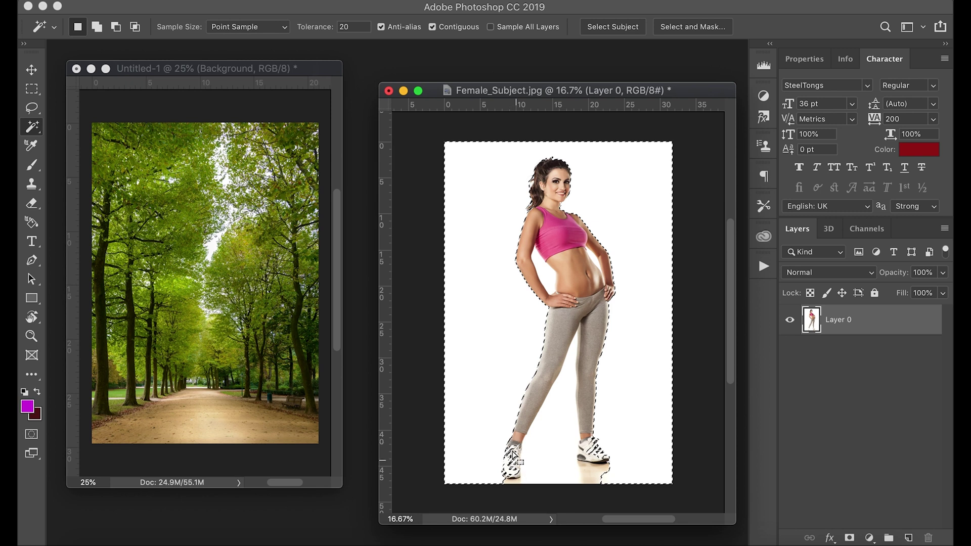
key(super+d)
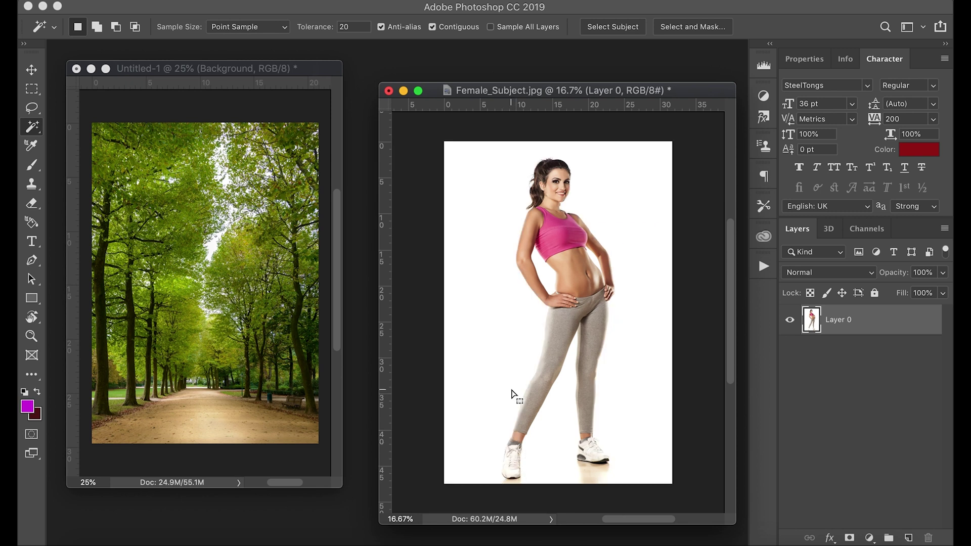
right_click(483, 357)
click(494, 329)
click(495, 323)
right_click(495, 323)
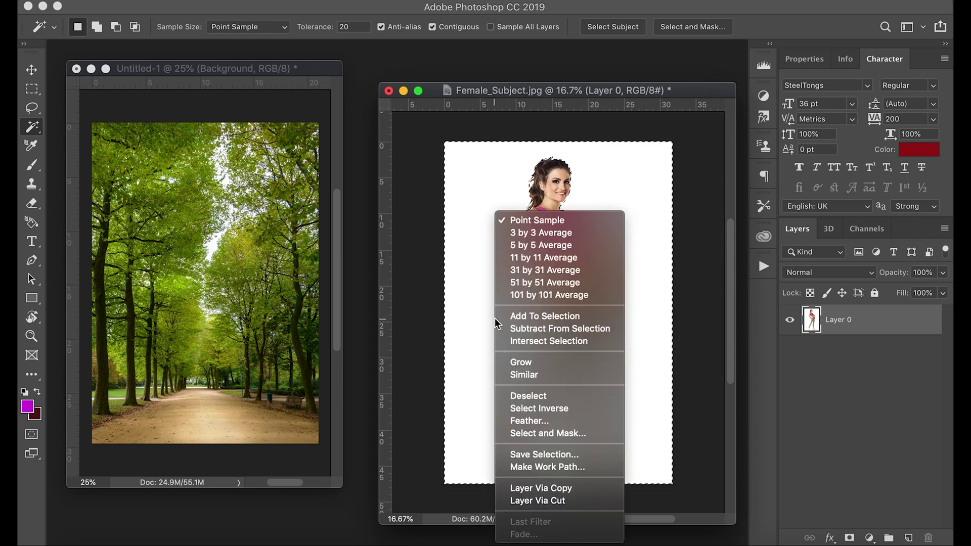
click(538, 403)
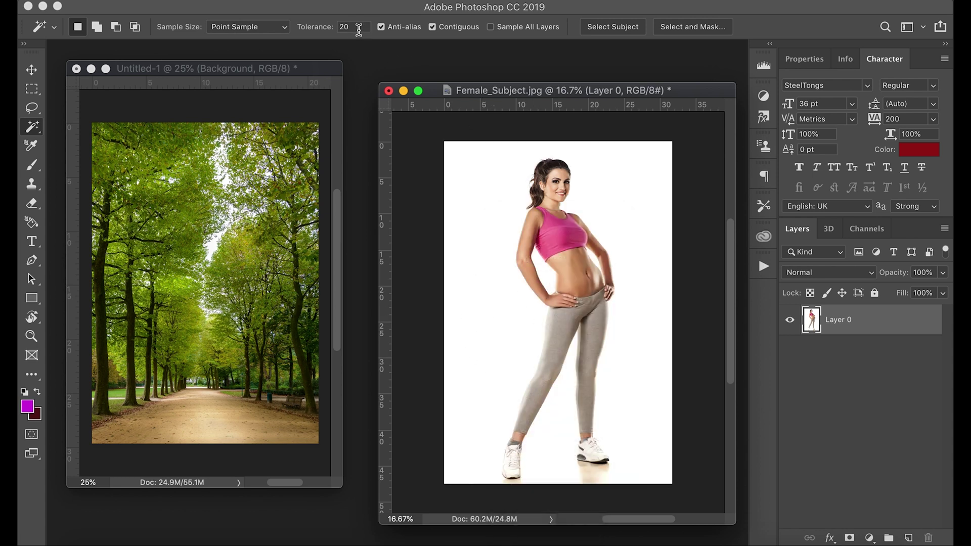
Set the Magic Wand tolerance to 5 and select the white backdrop, including the gaps between the arms and torso and between the legs
text(5)
click(646, 368)
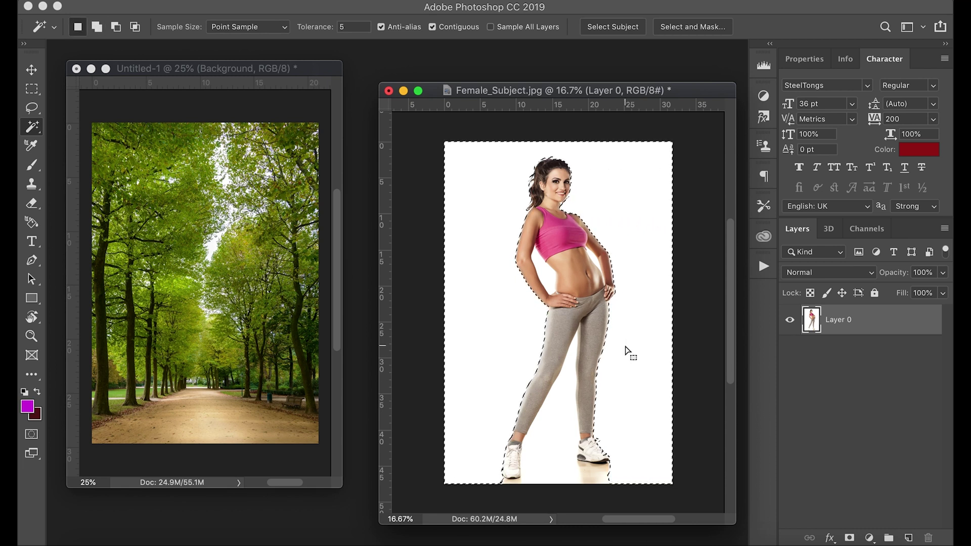
key(shift)
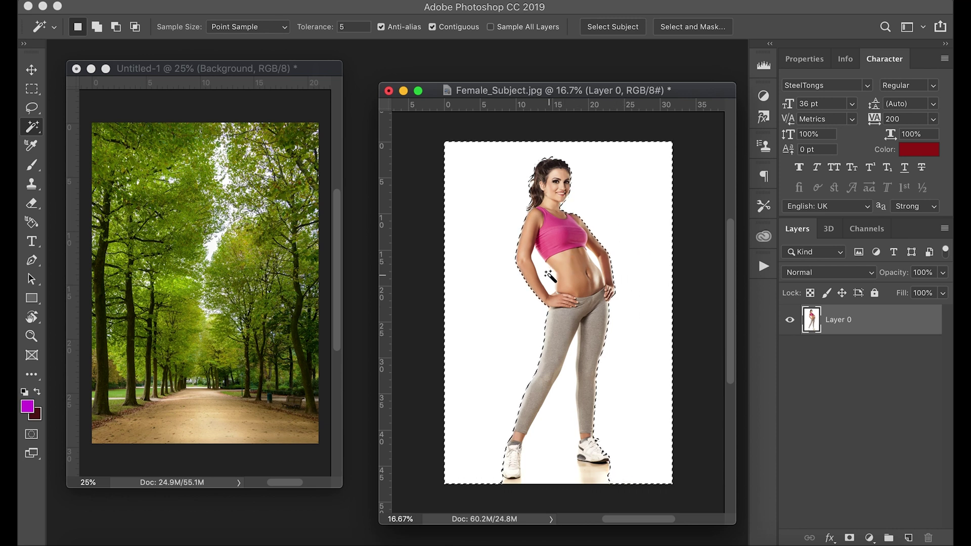
key(shift)
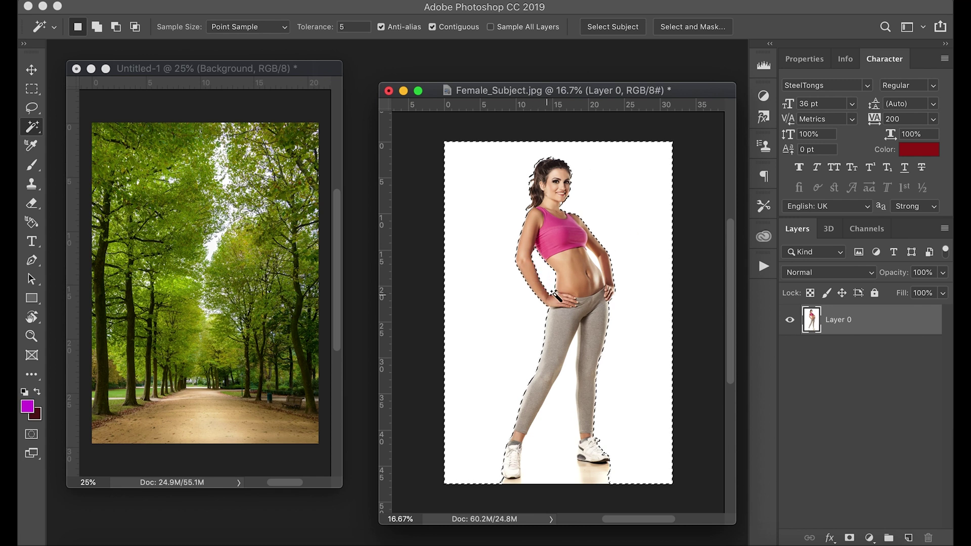
key(shift)
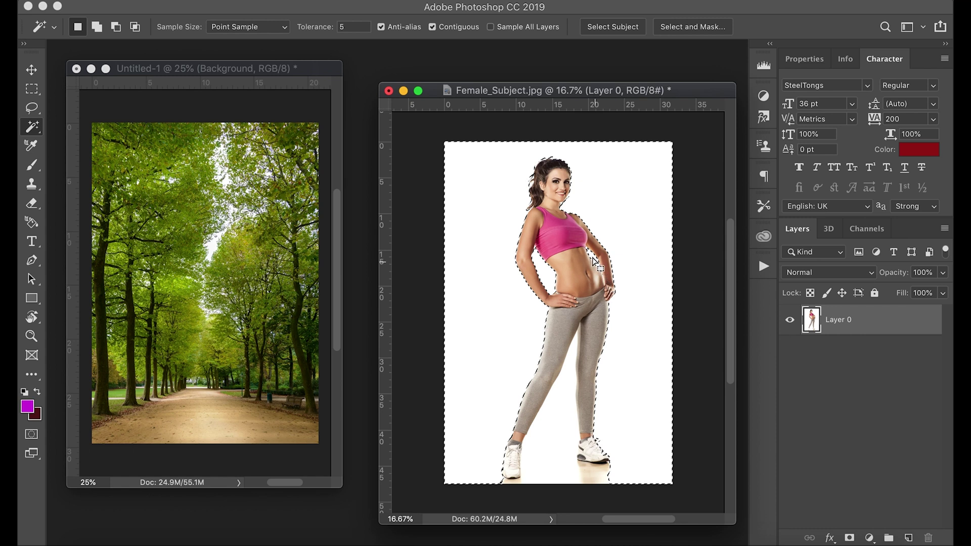
key(shift)
shift+click(561, 397)
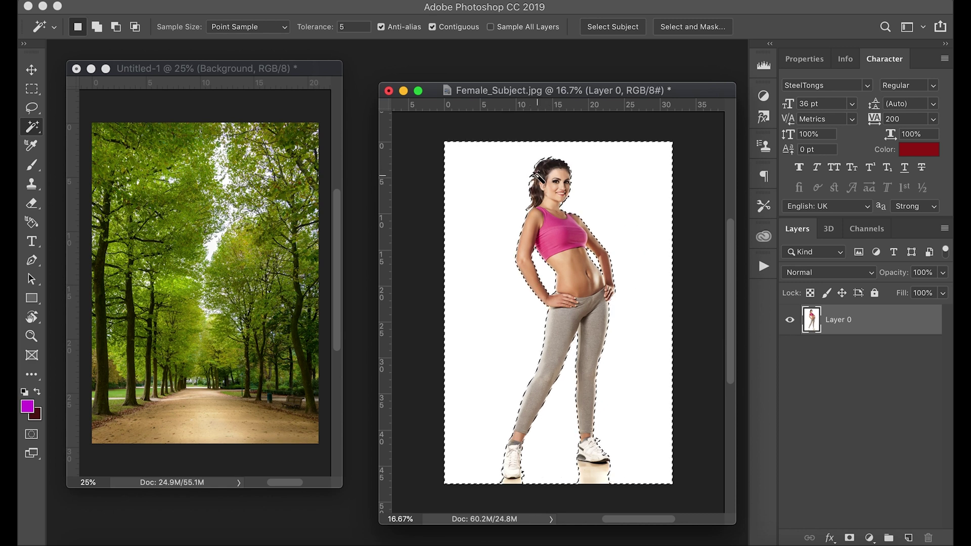
Add the leftover white patches along the top and back of the woman's hair to the backdrop selection, working at 200% zoom
key(ctrl+plus)
key(ctrl+plus)
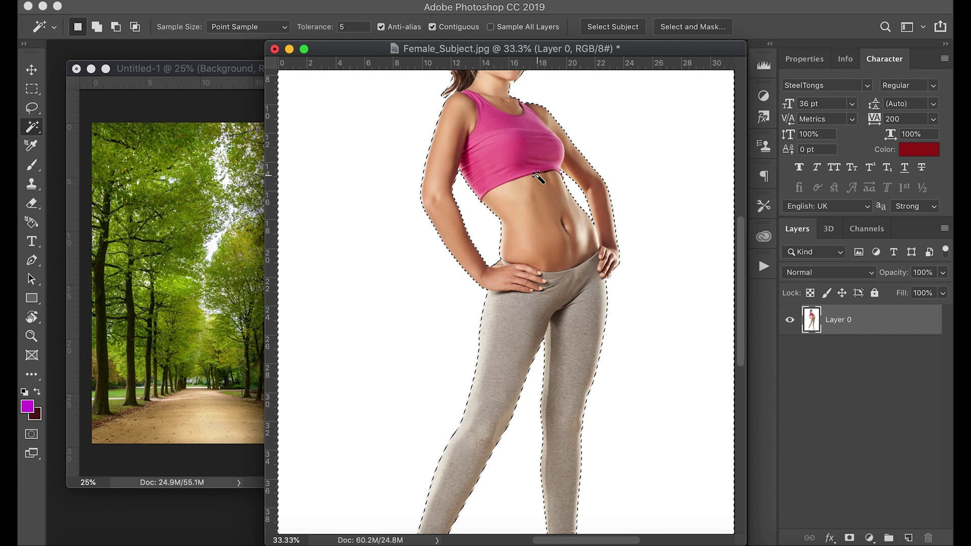
scroll(538, 178, up, 5)
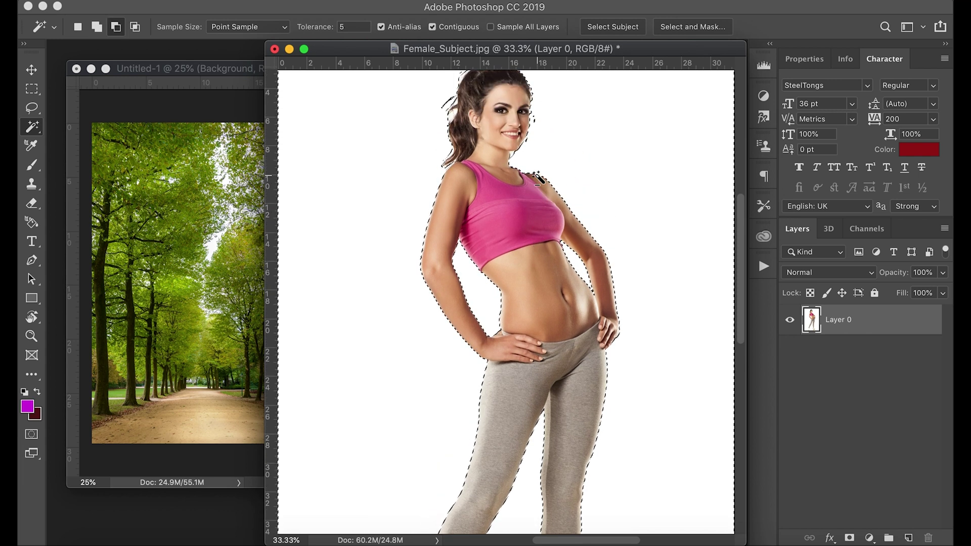
key(ctrl+plus)
key(ctrl+plus)
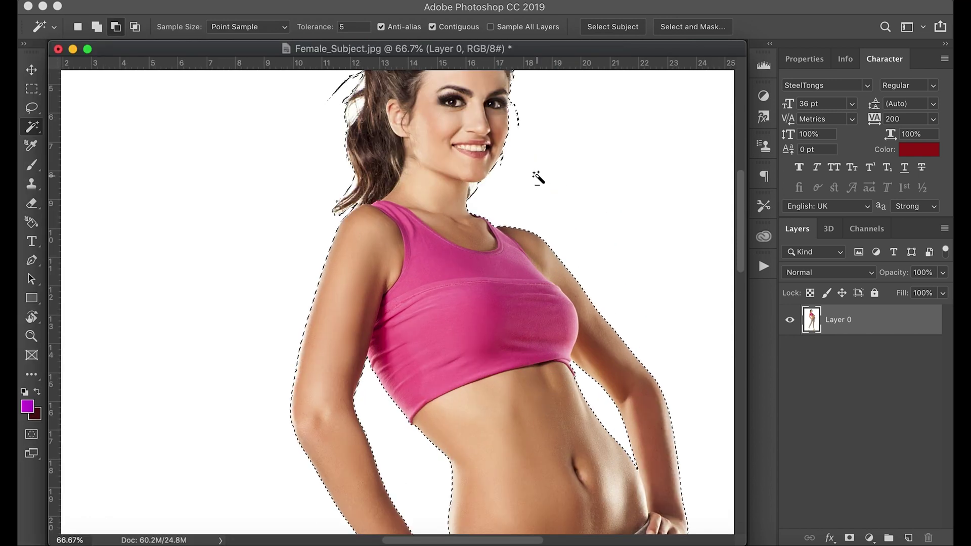
scroll(537, 177, left, 2)
scroll(537, 177, up, 2)
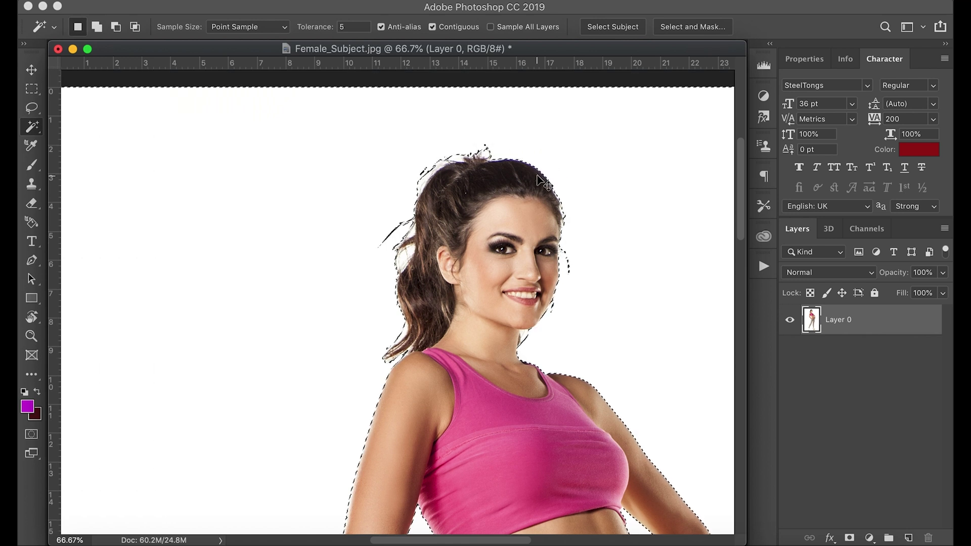
key(ctrl+plus)
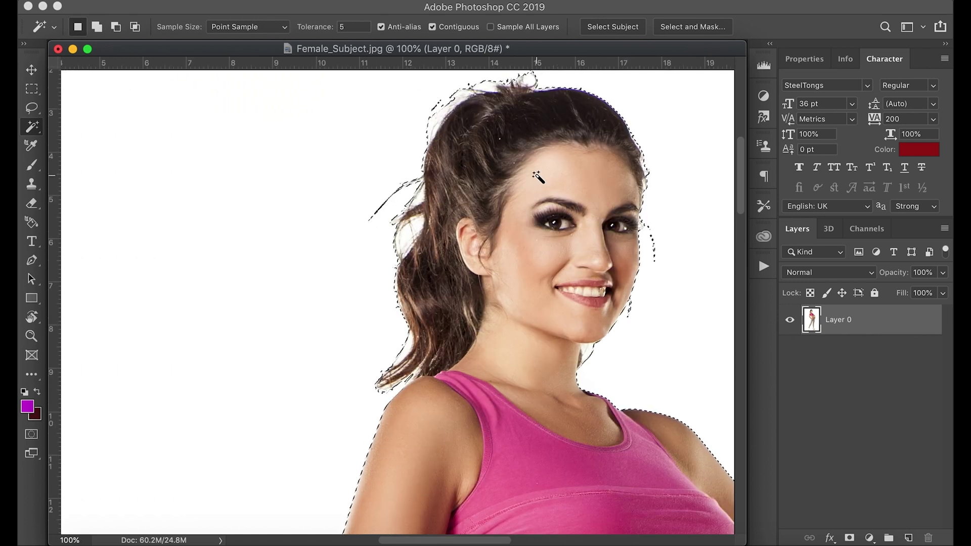
key(ctrl+plus)
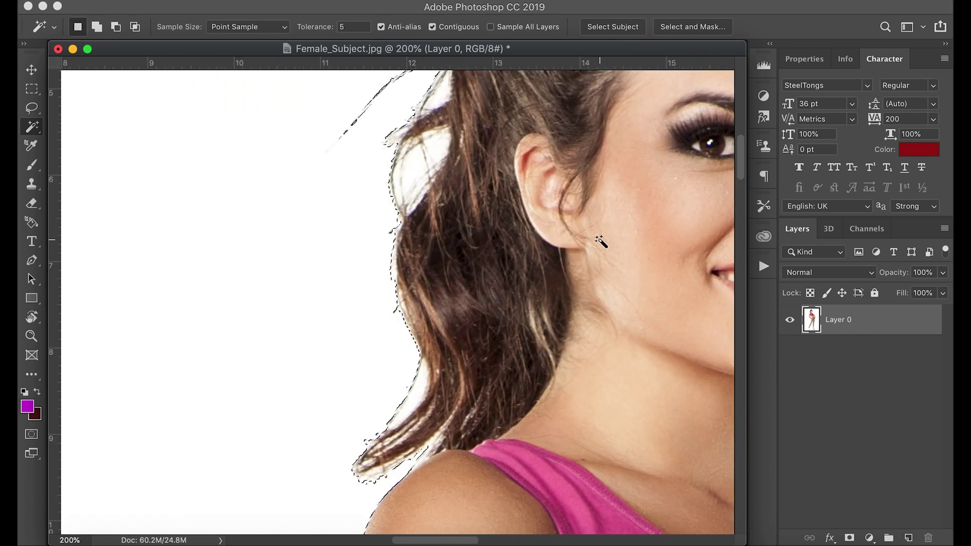
scroll(601, 241, up, 5)
scroll(601, 242, right, 3)
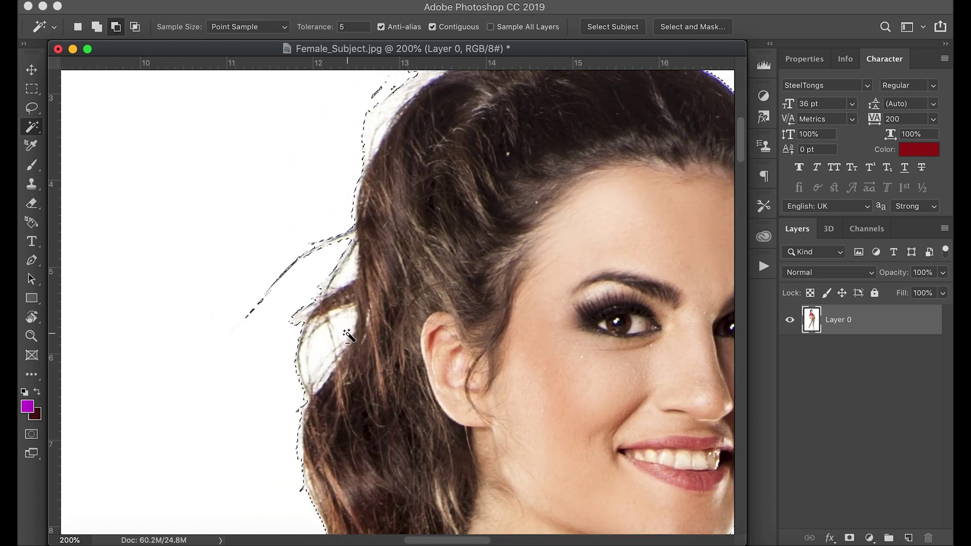
scroll(349, 336, up, 5)
scroll(349, 337, right, 2)
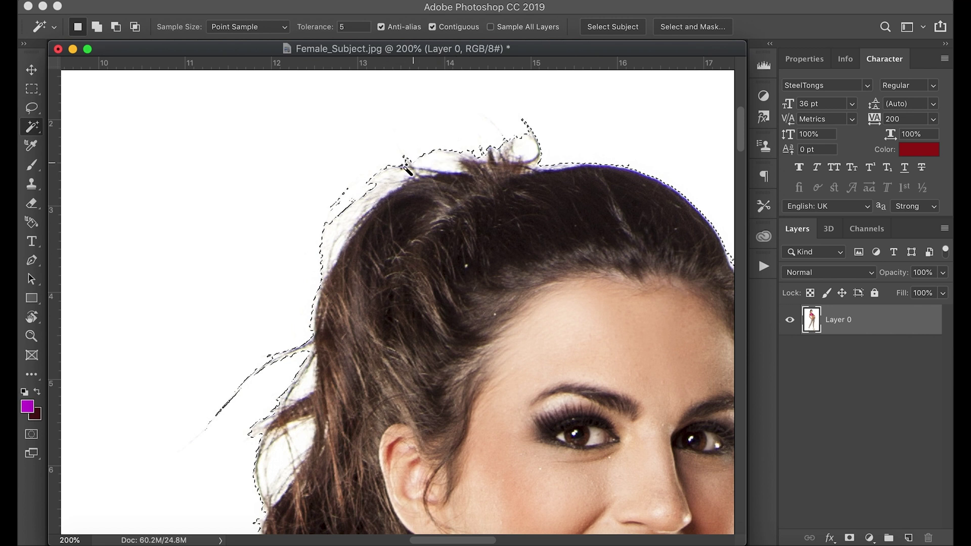
key(shift)
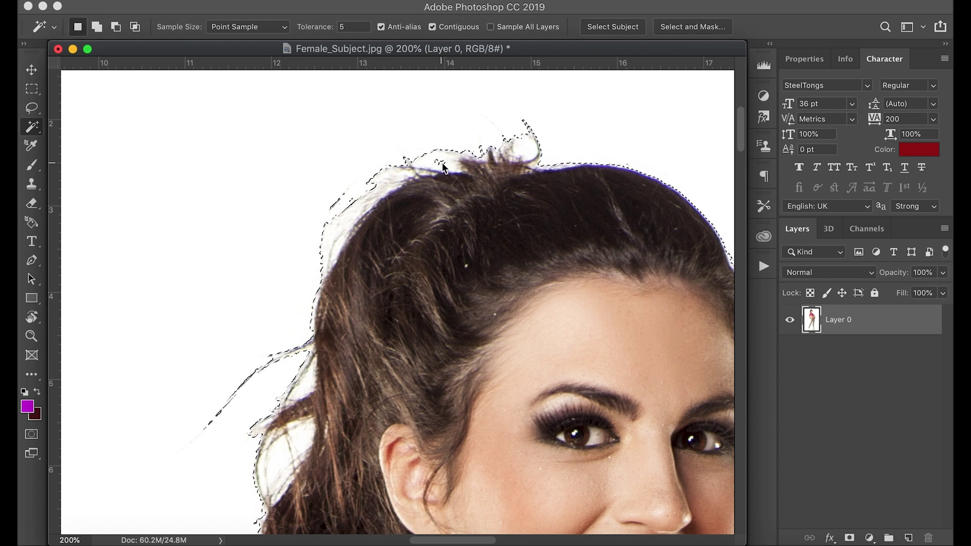
shift+click(398, 183)
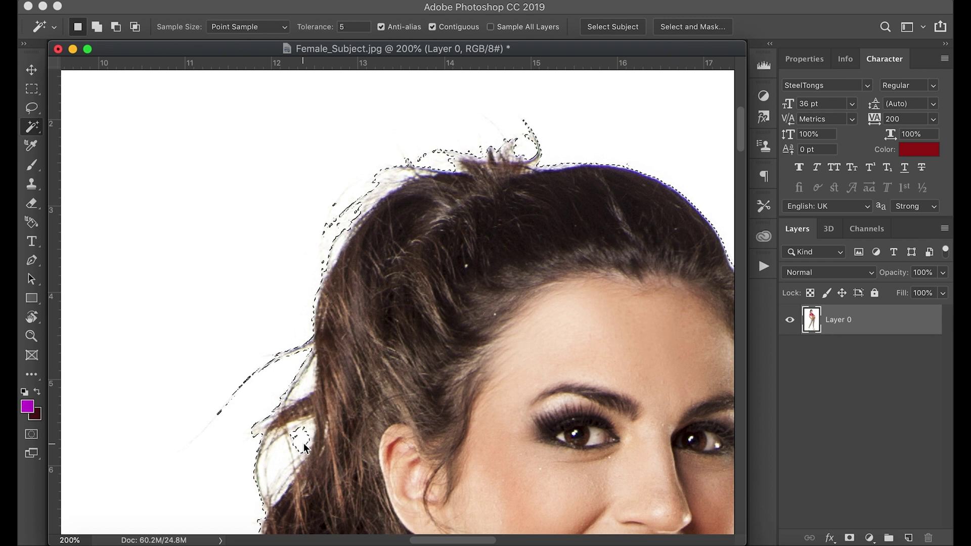
Add the white gaps between the loose ponytail strands behind the ear to the backdrop selection
shift+click(279, 462)
shift+click(309, 392)
shift+click(300, 402)
shift+click(307, 423)
shift+click(308, 452)
shift+click(287, 467)
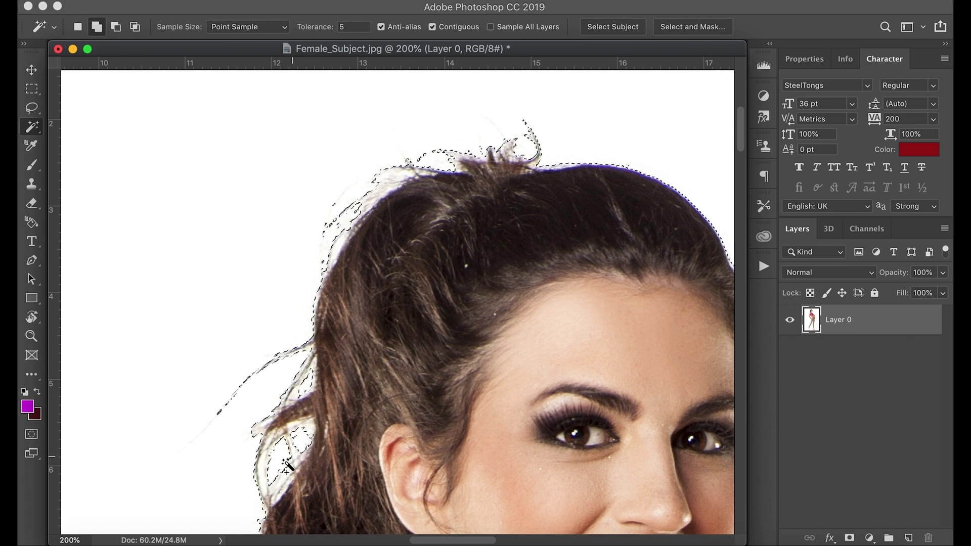
shift+click(261, 469)
shift+click(312, 393)
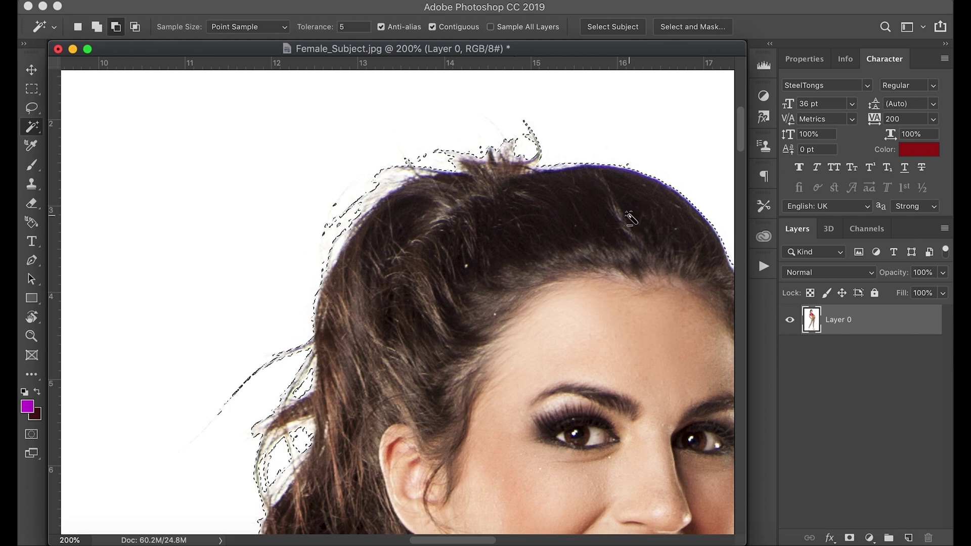
Examine the backdrop selection's edge along the ponytail tip, shoulder, bent arm and waist for missed areas
scroll(631, 219, down, 10)
scroll(630, 219, left, 4)
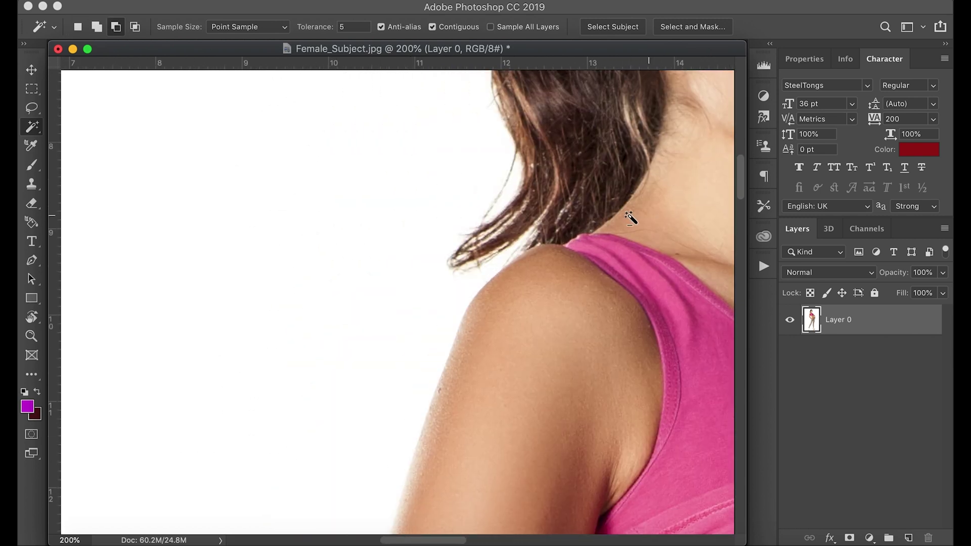
scroll(631, 219, down, 2)
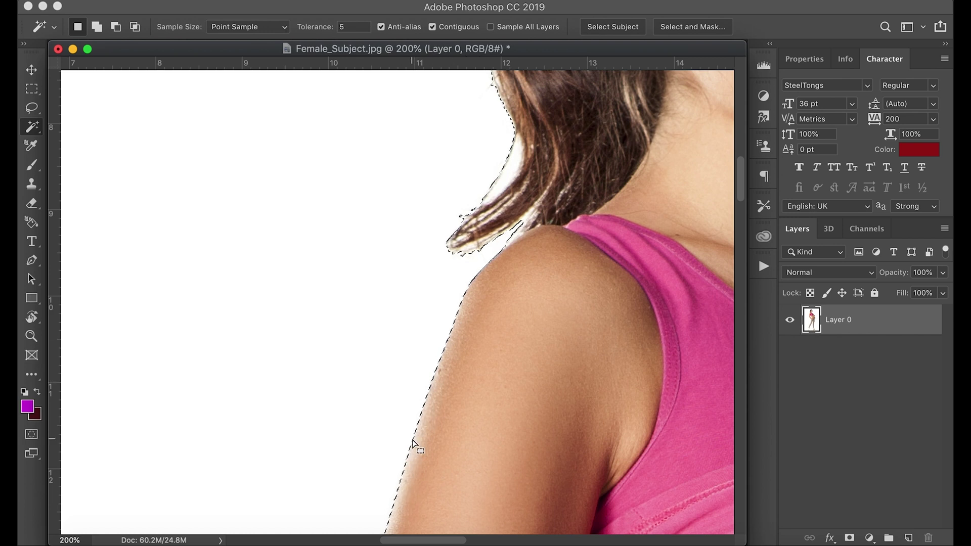
scroll(413, 444, down, 10)
scroll(412, 440, down, 5)
scroll(411, 440, right, 3)
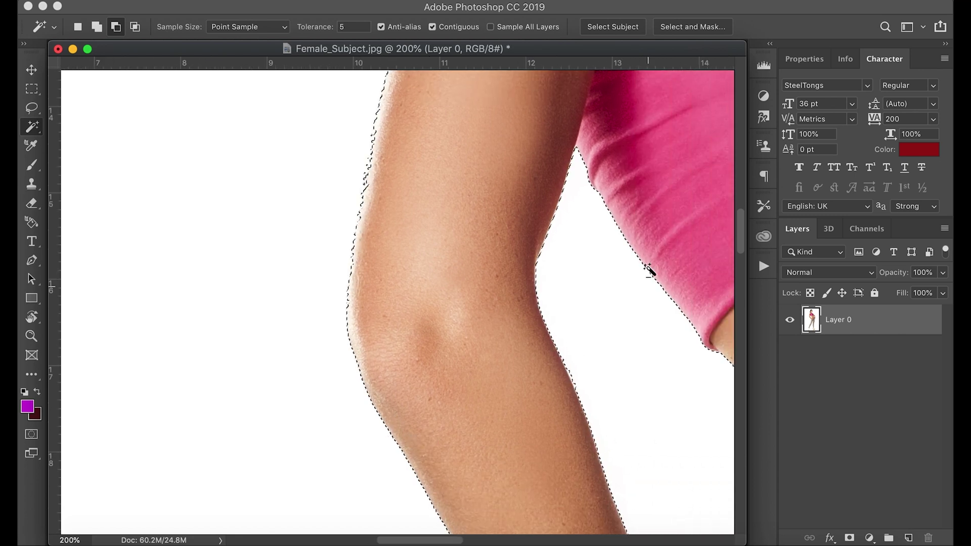
key(alt)
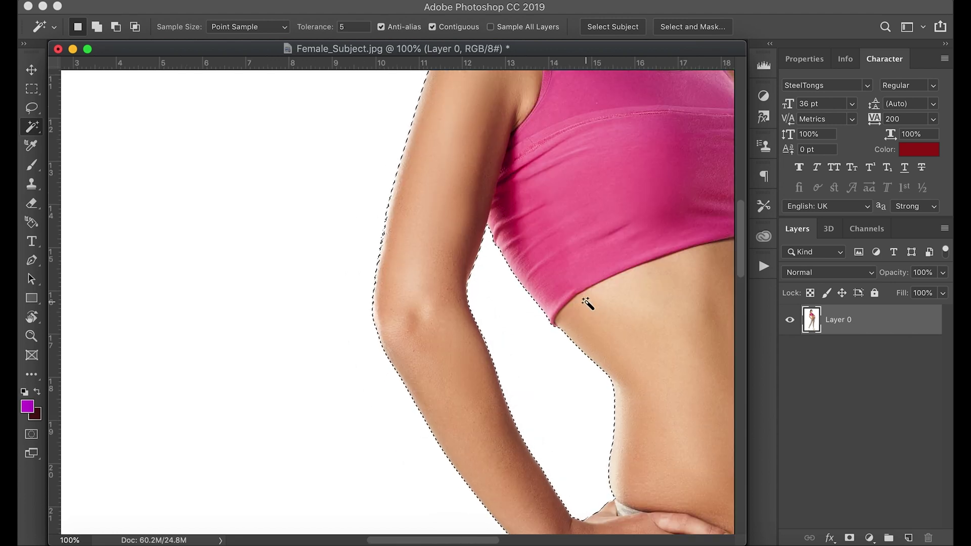
Shrink the subject photo's view to 16.7%, enlarge its window around the canvas and place it beside the park document
key(super+0)
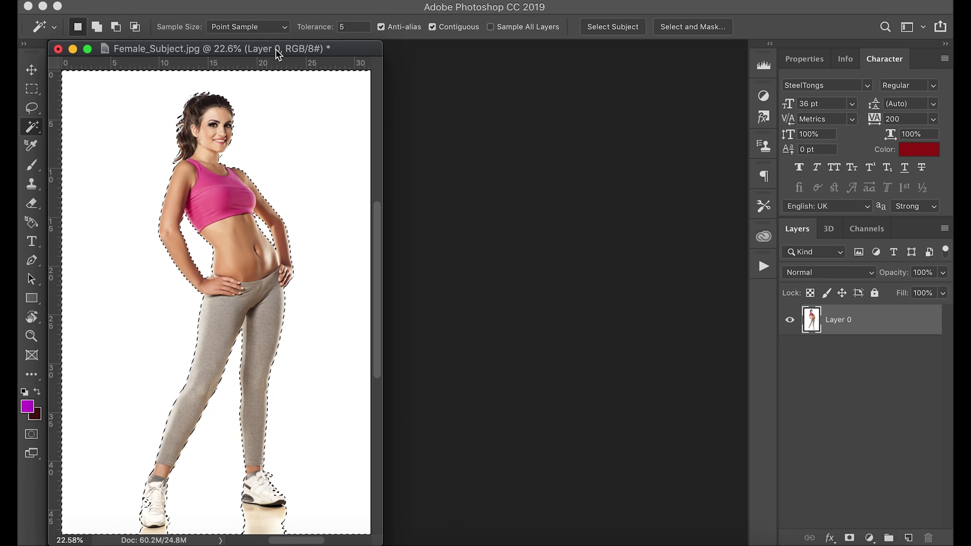
key(super+minus)
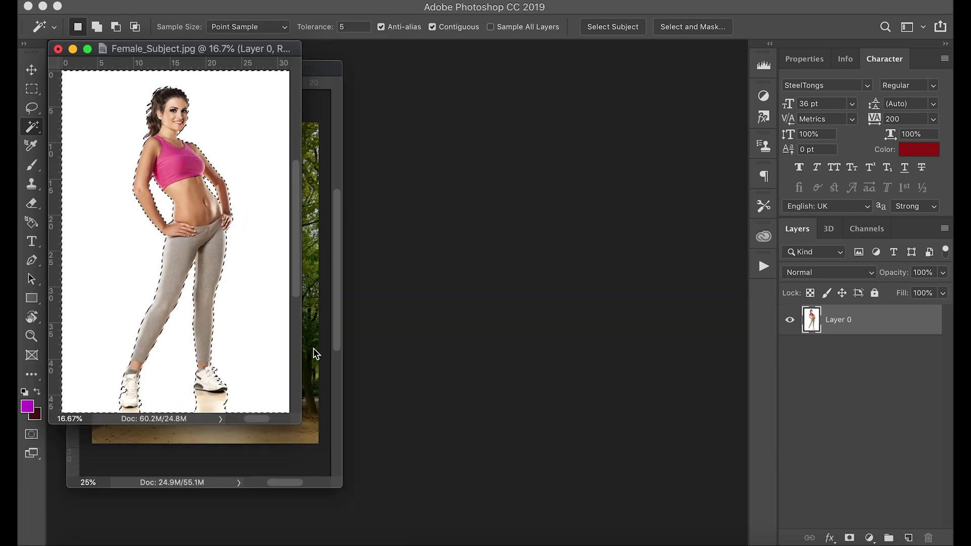
drag(301, 423, 357, 469)
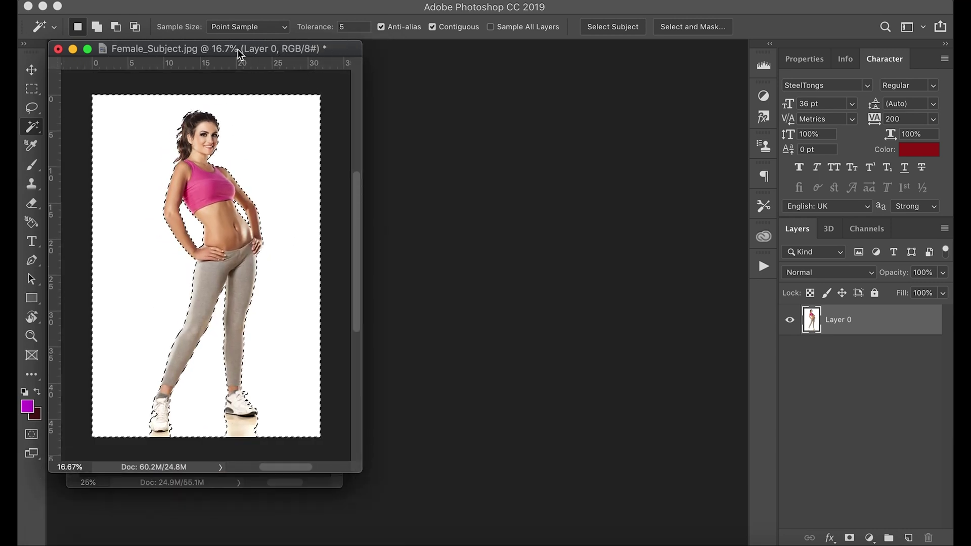
drag(235, 45, 575, 75)
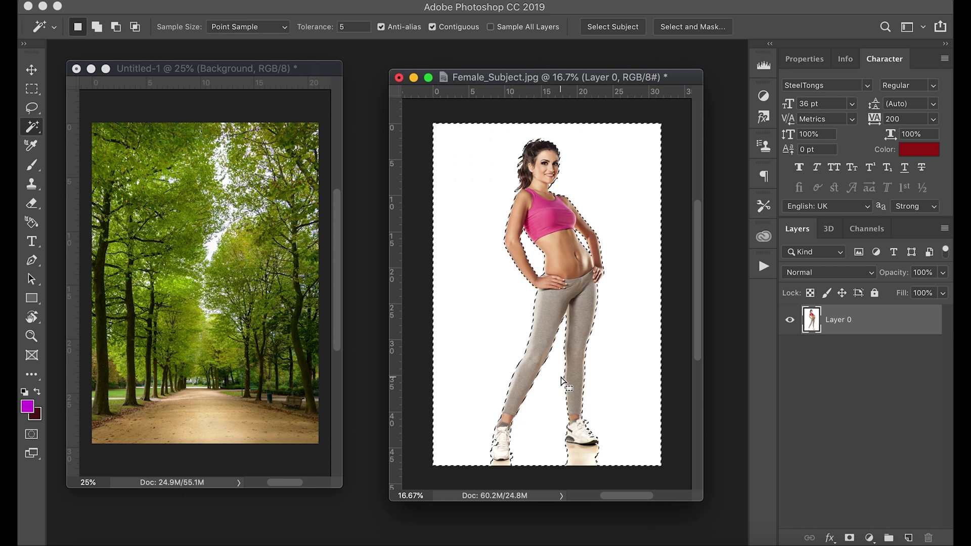
Add the white gaps between the loose hair strands beneath the woman's chin to the backdrop selection, working at 200% zoom
key(super+plus)
key(super+plus)
key(super+plus)
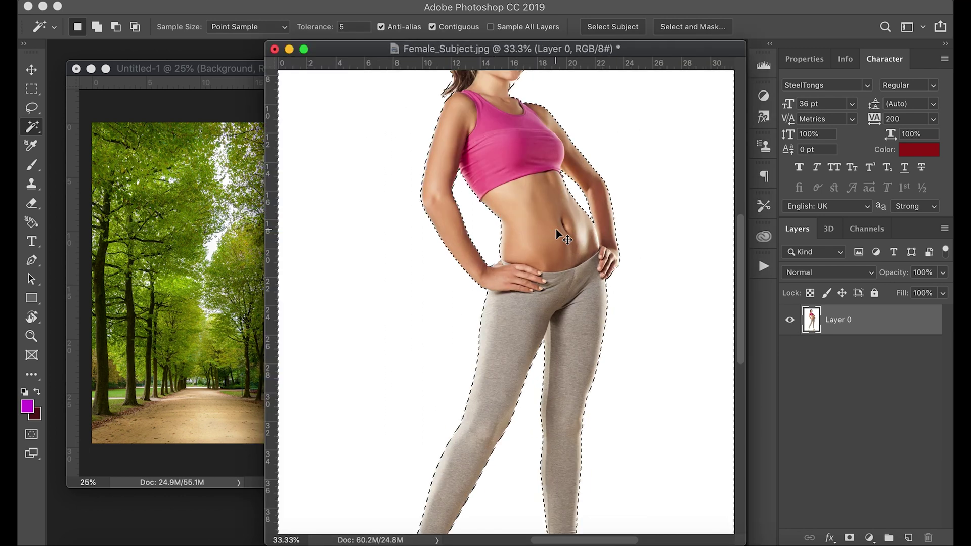
scroll(557, 230, up, 5)
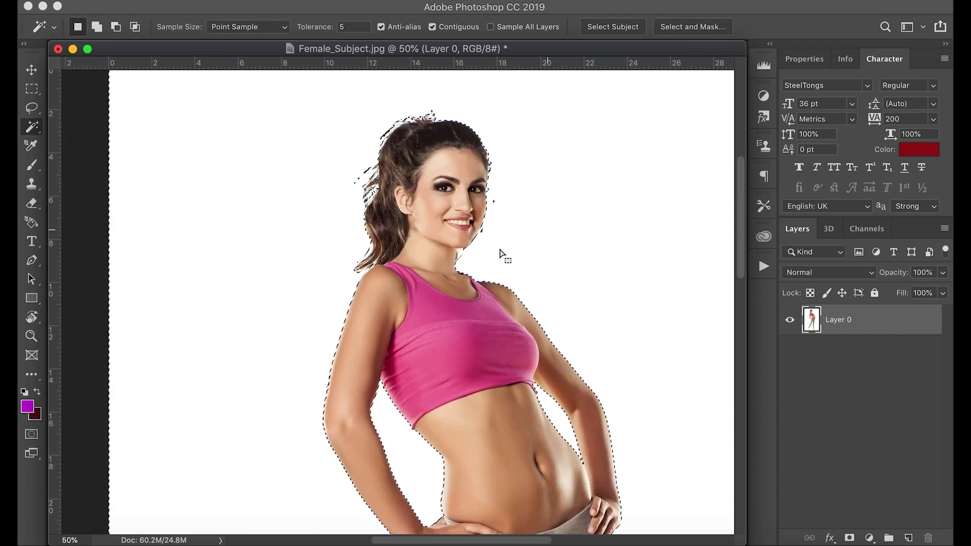
key(super+plus)
key(super+plus)
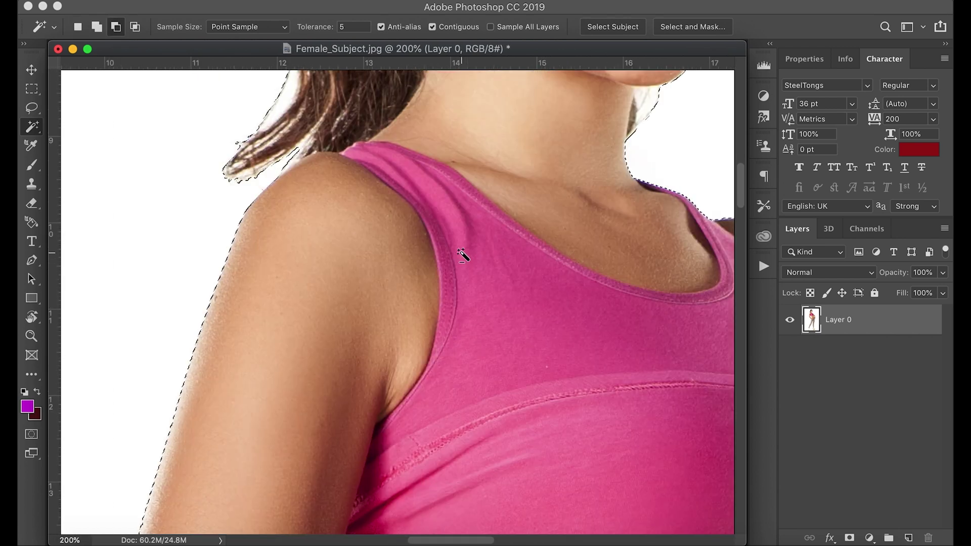
key(super+plus)
scroll(462, 253, up, 5)
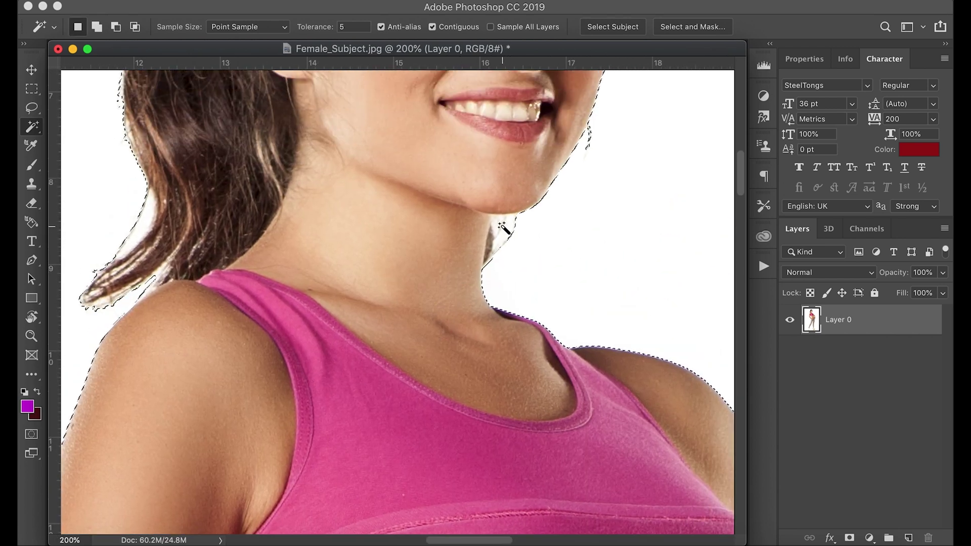
key(shift)
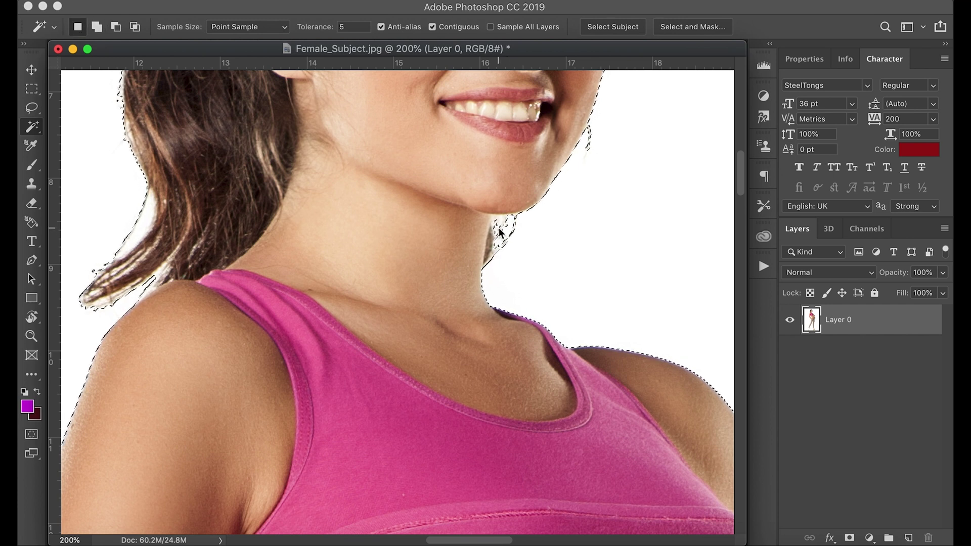
shift+click(514, 233)
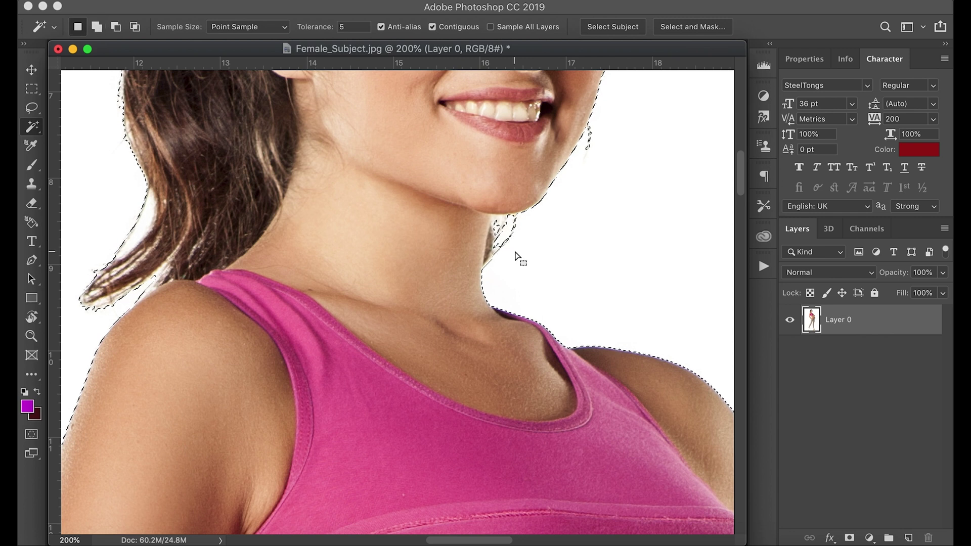
Reduce the subject photo to 16.7% again and arrange its resized window next to the park document
key(super+minus)
key(super+minus)
key(super+minus)
key(super+minus)
key(super+minus)
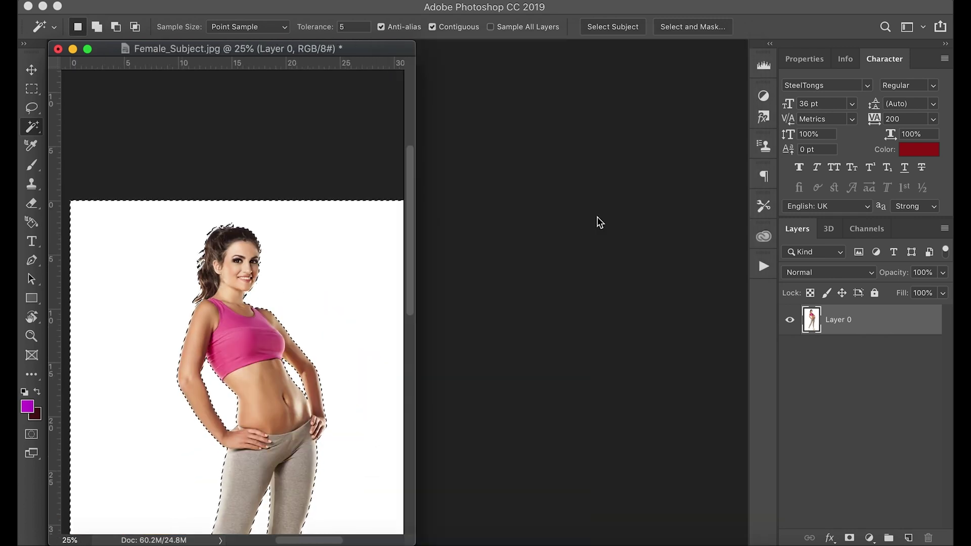
key(super+minus)
drag(307, 422, 354, 461)
drag(271, 53, 629, 107)
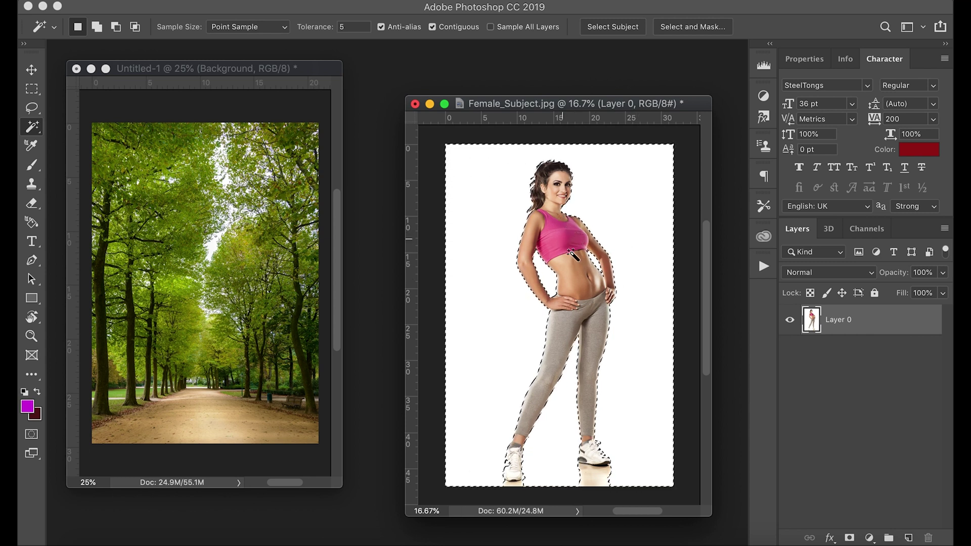
Refine the backdrop selection in Select and Mask with the Overlay view and Smart Radius enabled, and apply it
right_click(566, 226)
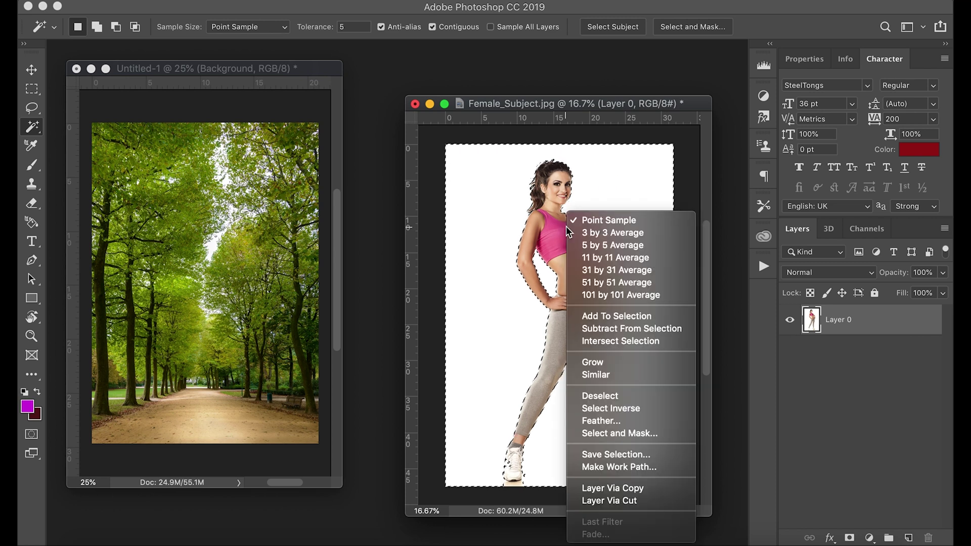
click(621, 437)
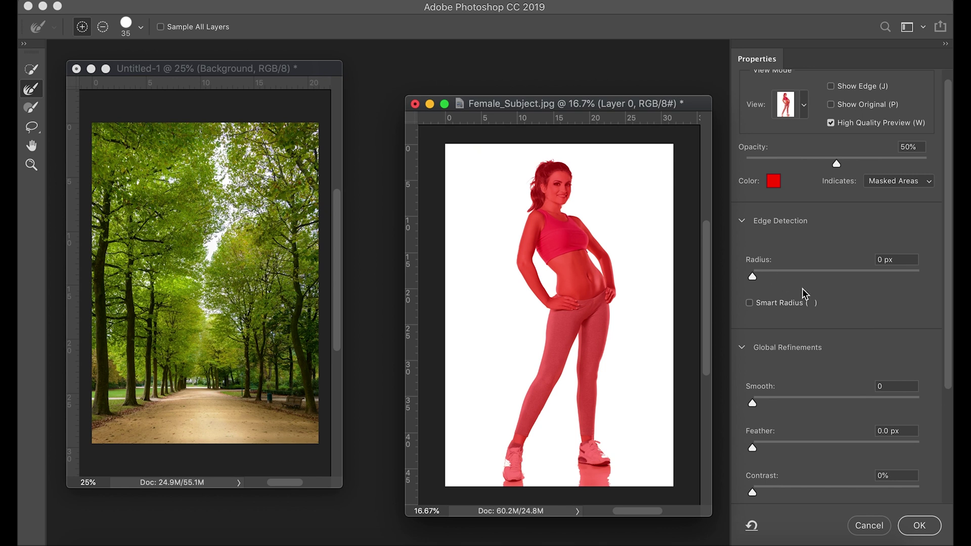
click(806, 108)
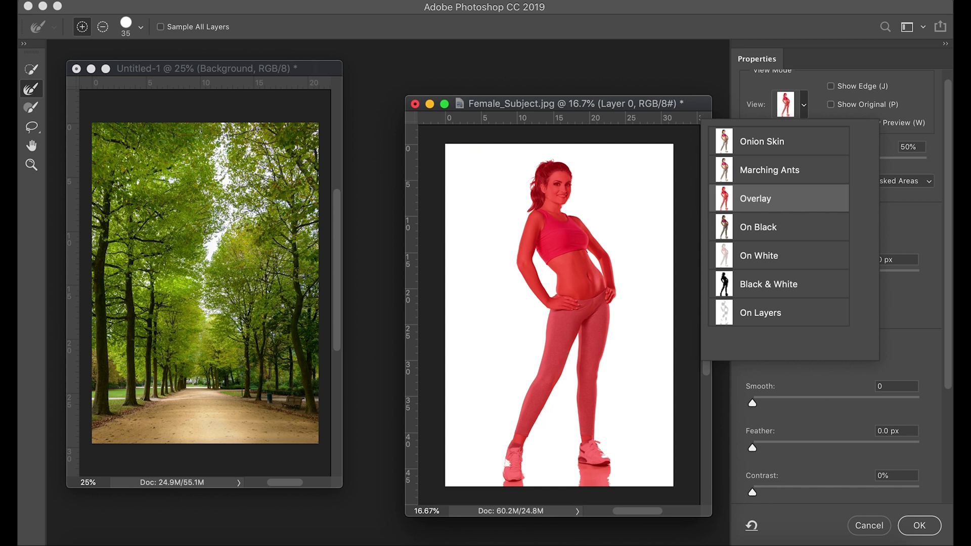
click(905, 213)
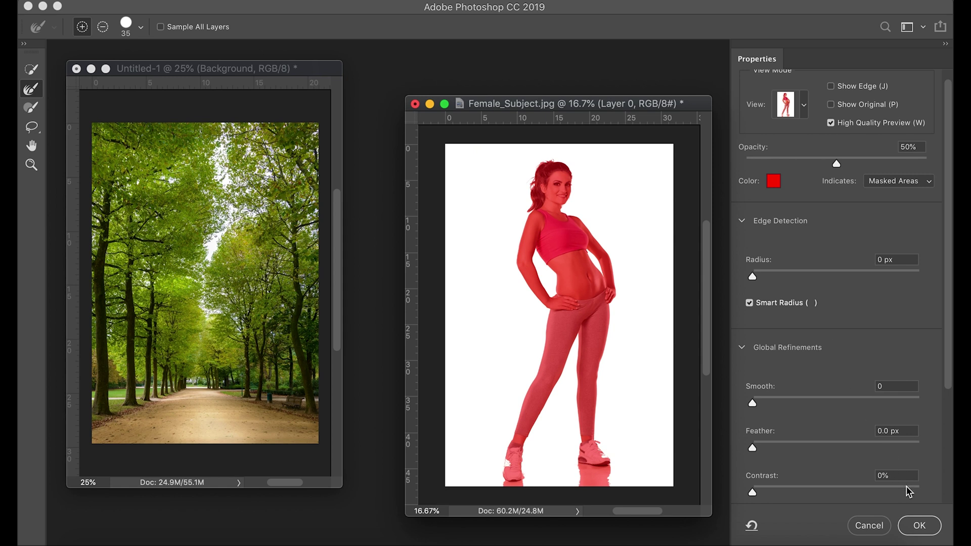
click(920, 525)
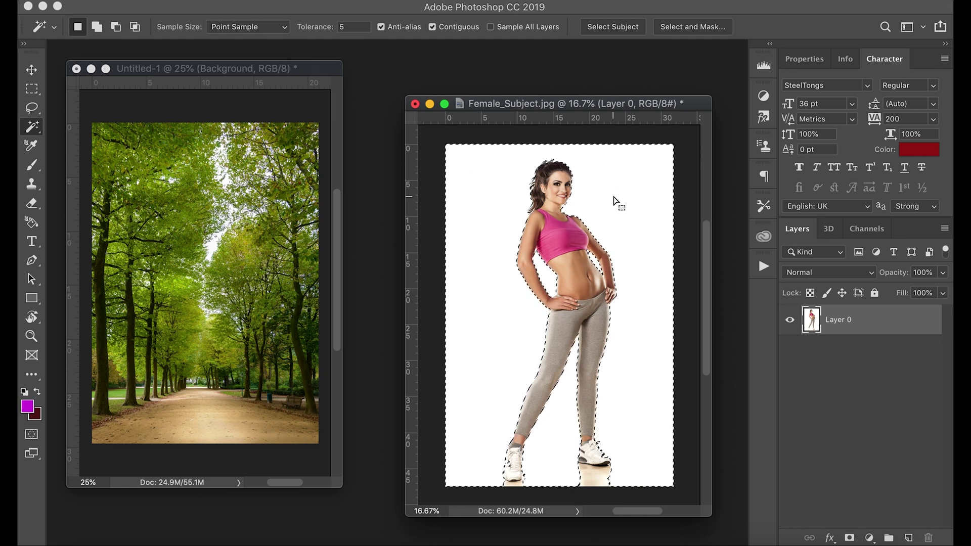
Delete the selected white backdrop from the woman's layer and deselect
key(Delete)
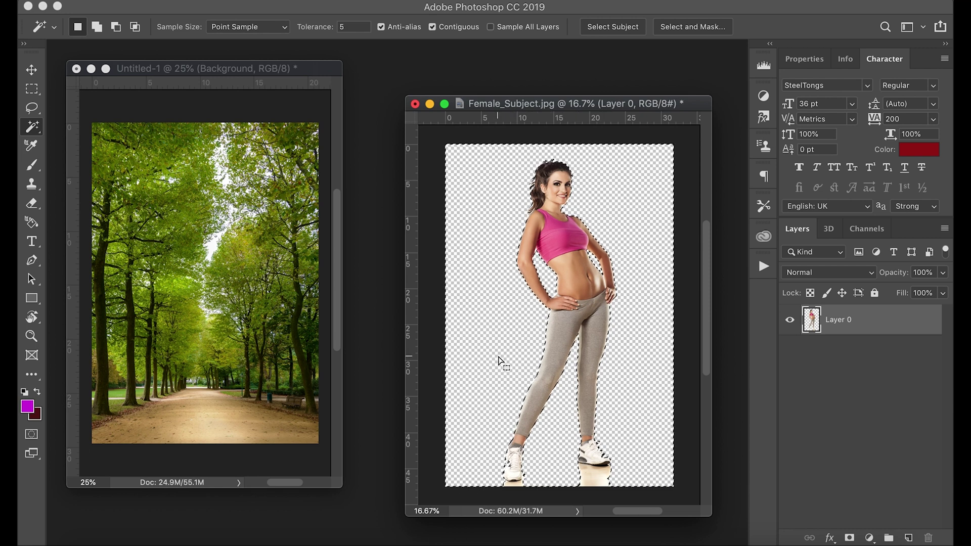
right_click(505, 304)
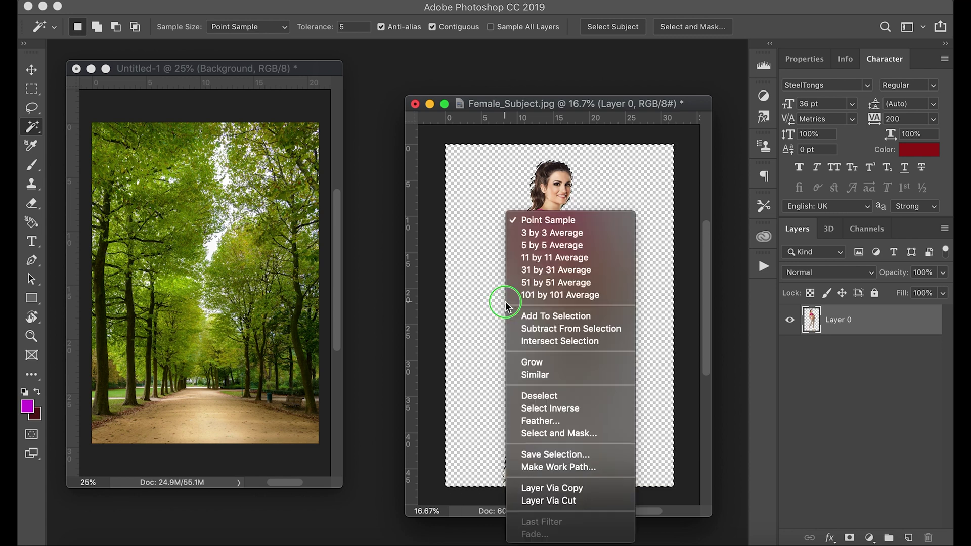
click(539, 397)
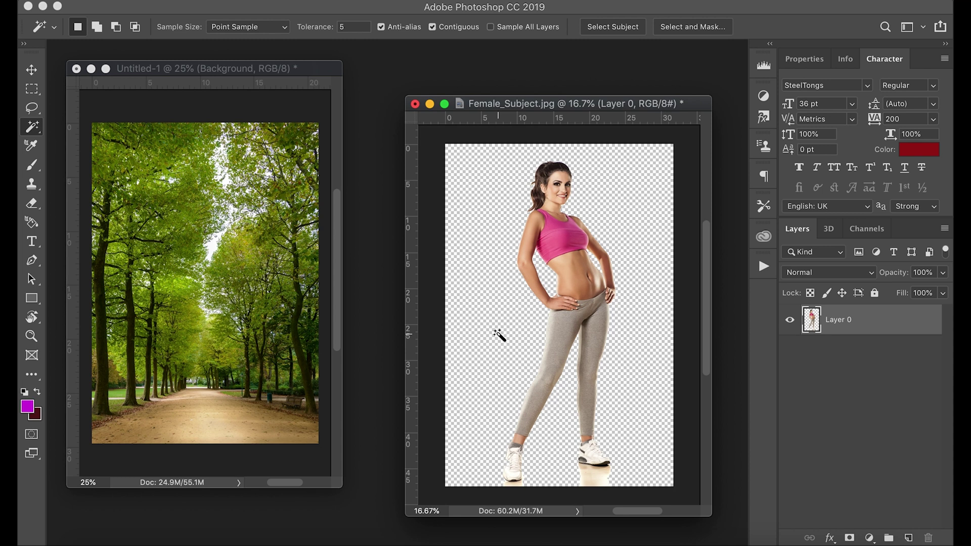
Examine the cutout's edges at 100% zoom along the hair, arm, hand, waist and leg for leftover white fringe
key(super+plus)
key(super+plus)
key(super+plus)
key(super+plus)
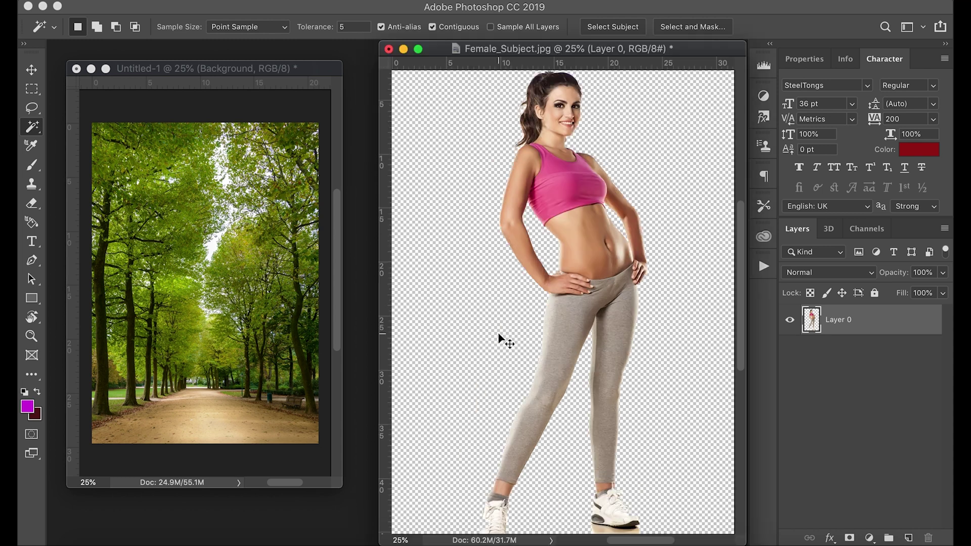
scroll(500, 335, up, 5)
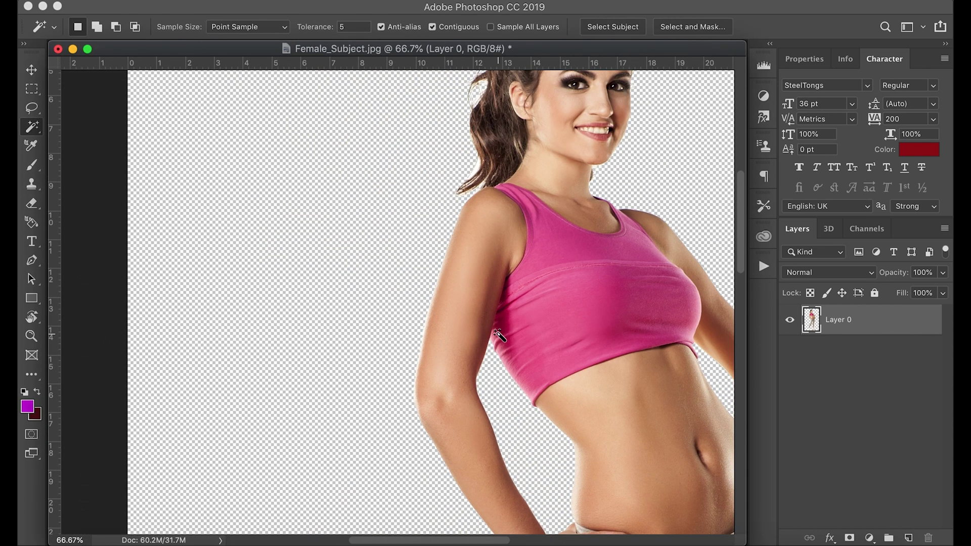
key(super+plus)
scroll(500, 335, down, 8)
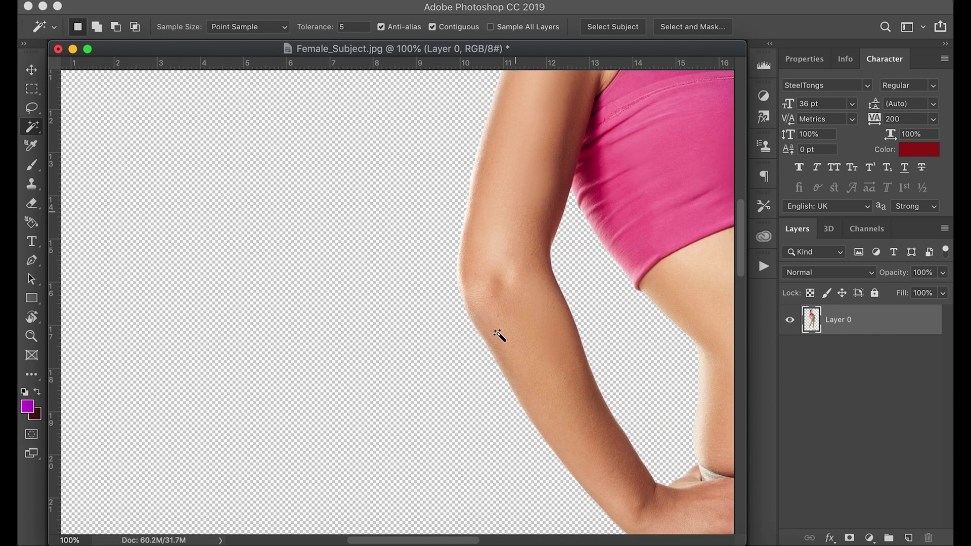
scroll(500, 334, down, 10)
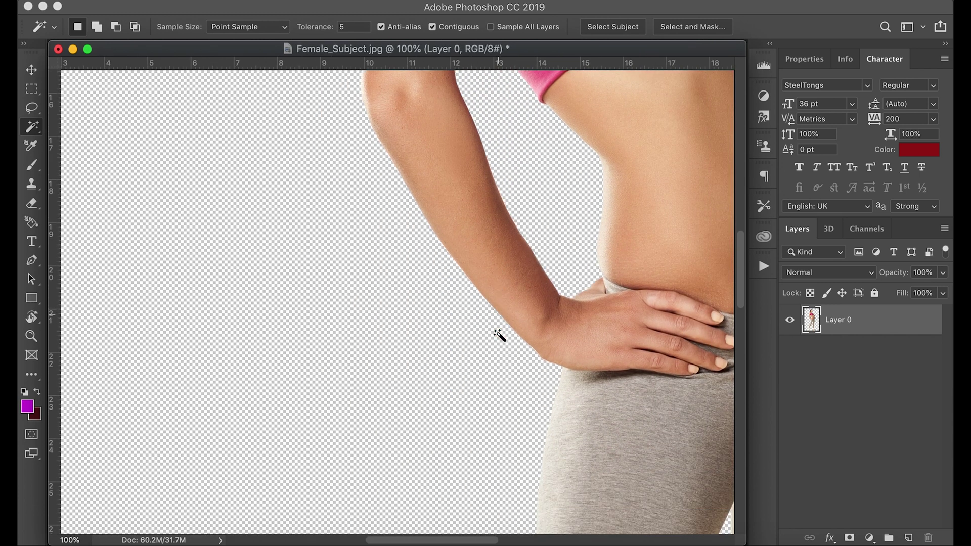
scroll(500, 335, down, 10)
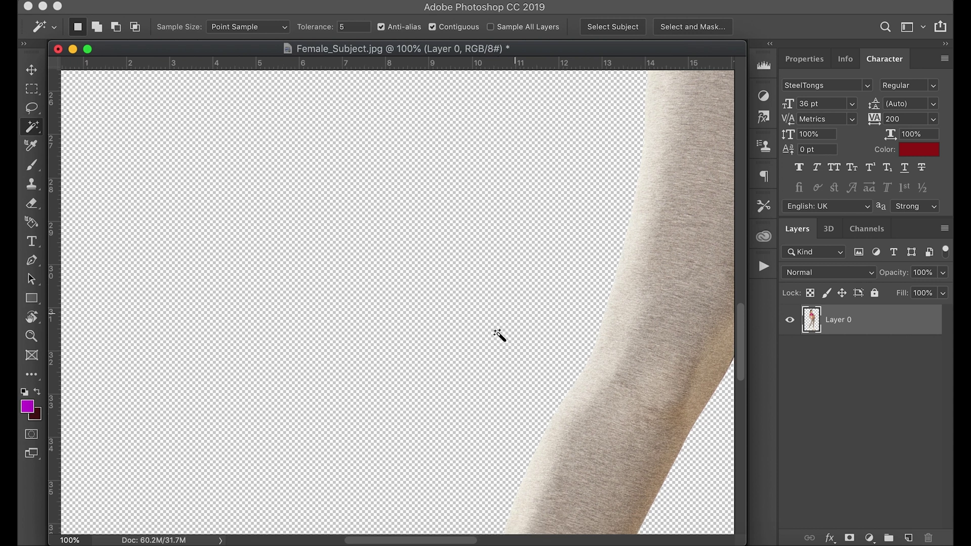
scroll(500, 335, right, 5)
scroll(499, 335, up, 4)
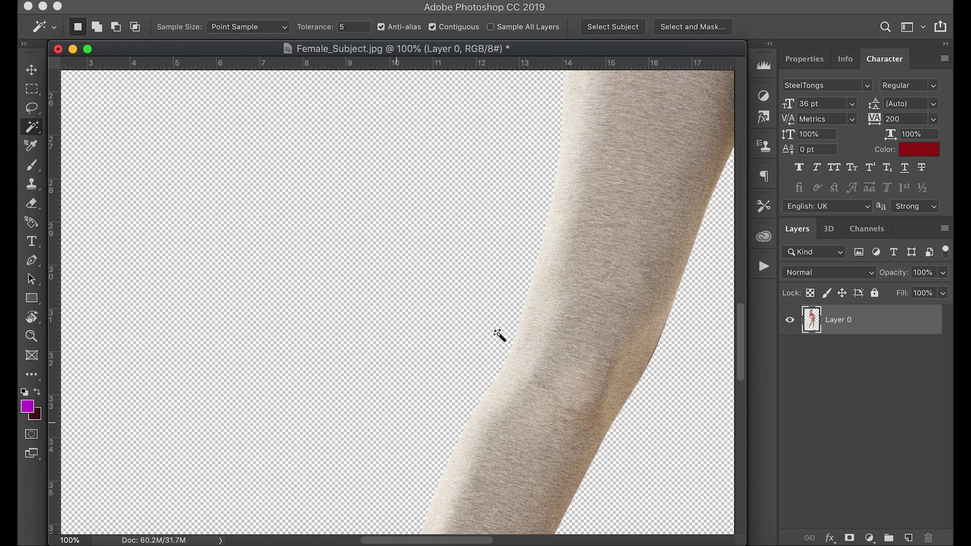
scroll(499, 334, up, 10)
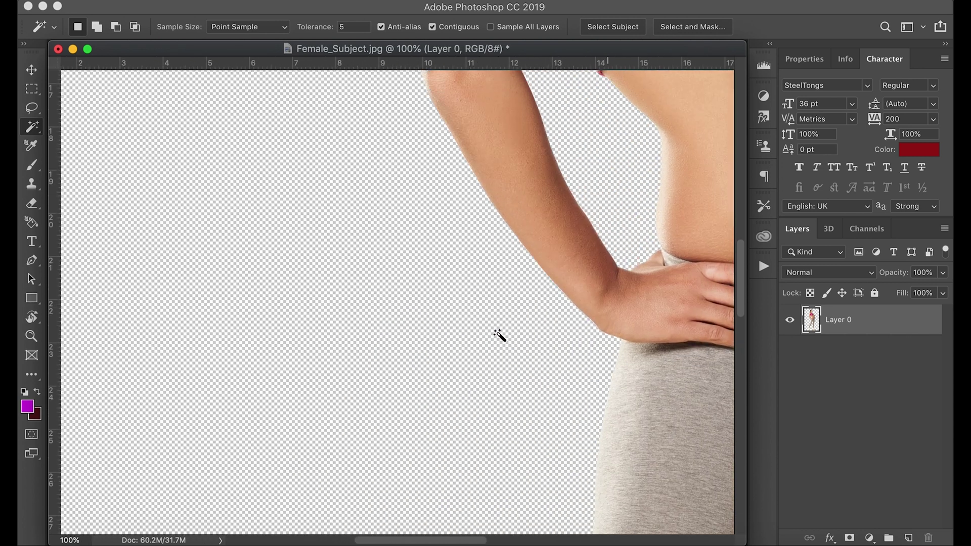
scroll(499, 335, up, 5)
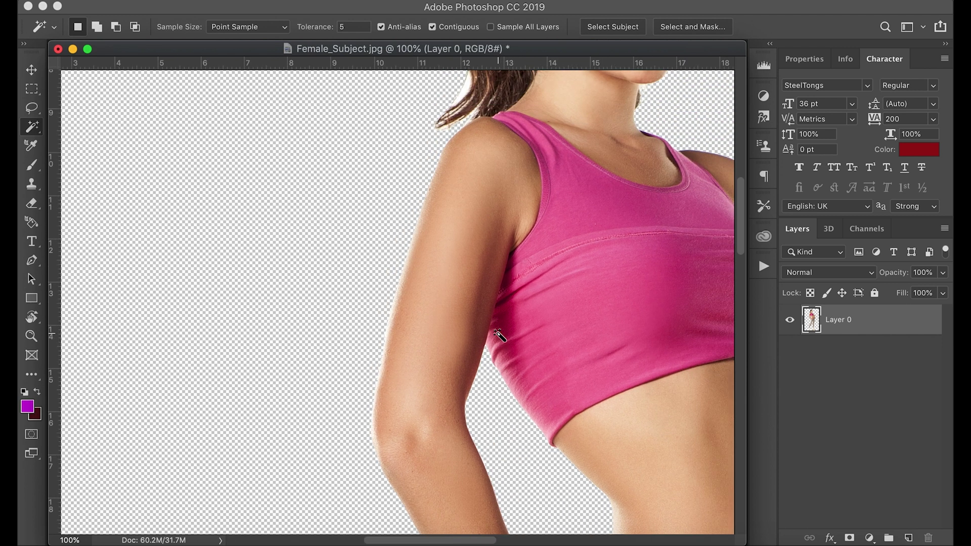
scroll(500, 335, up, 4)
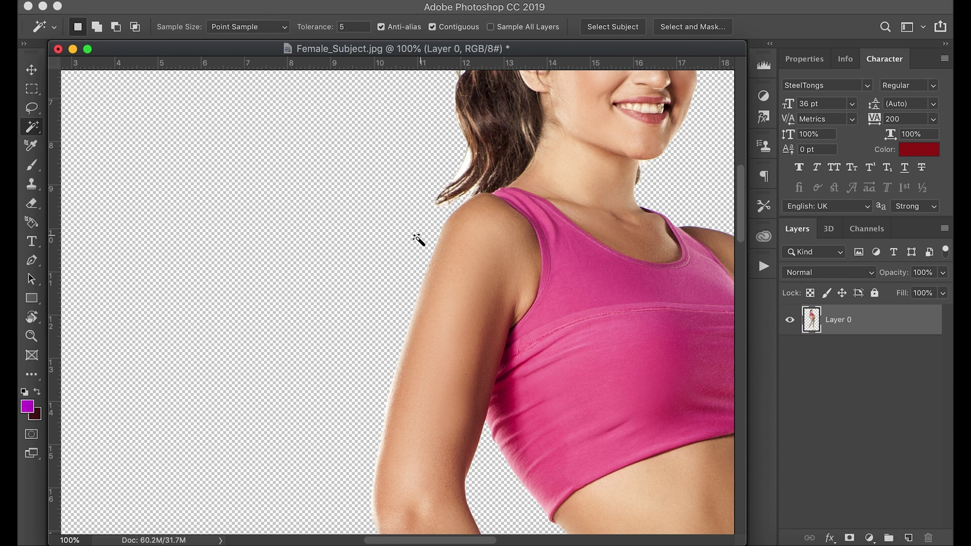
Return the cutout photo to 16.7% and move its window clear of the park document so both images are accessible
key(super+minus)
key(super+minus)
key(super+minus)
key(super+minus)
key(super+minus)
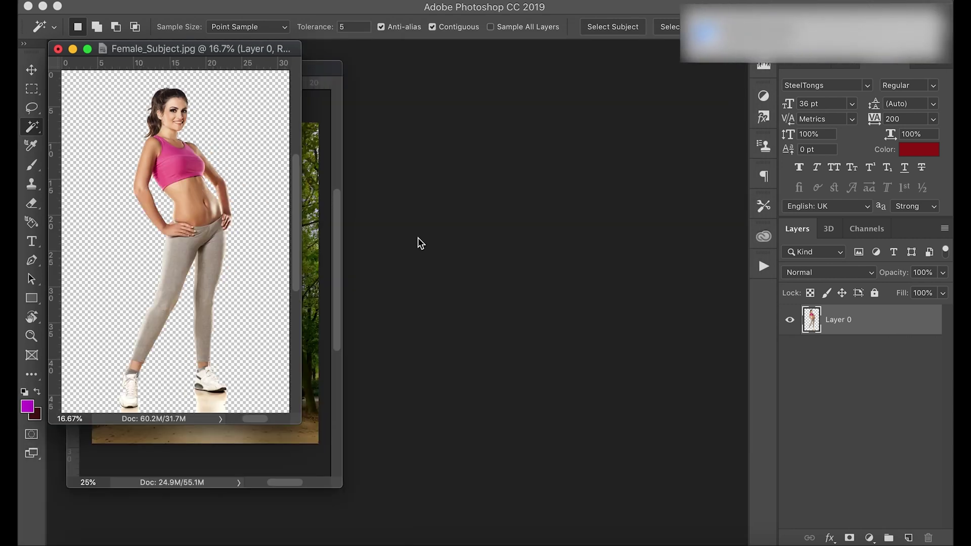
drag(195, 52, 575, 116)
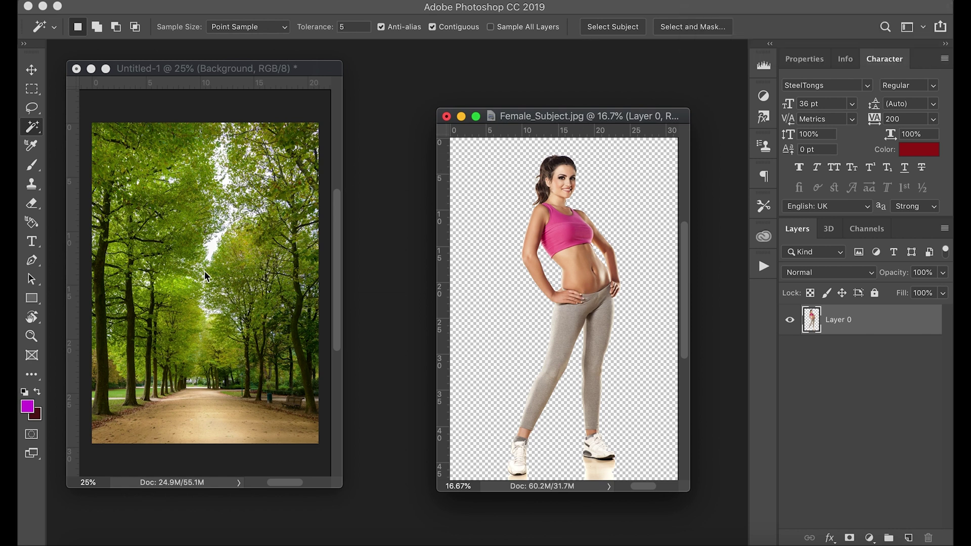
Copy the cutout woman into the park document, enlarge that document's window and shift her fully into the frame
click(31, 71)
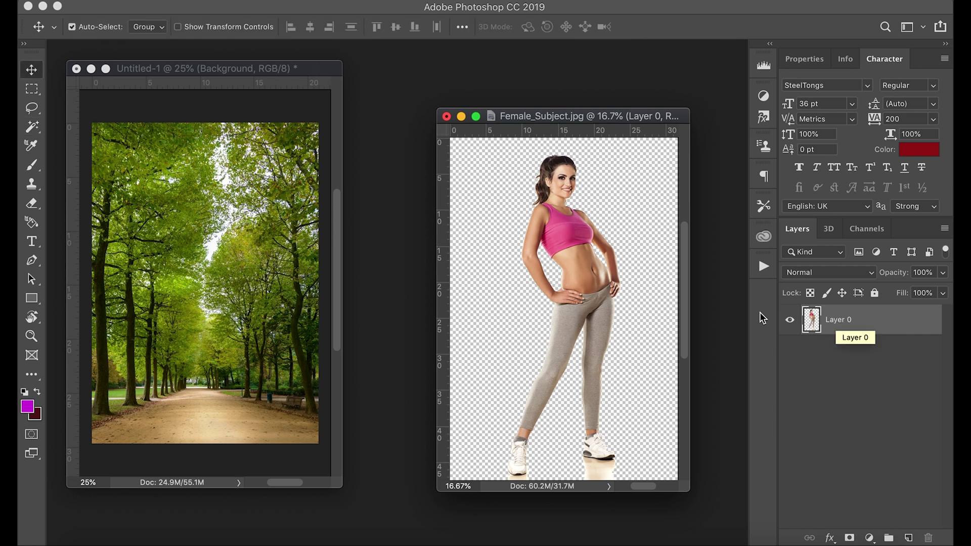
drag(581, 260, 219, 268)
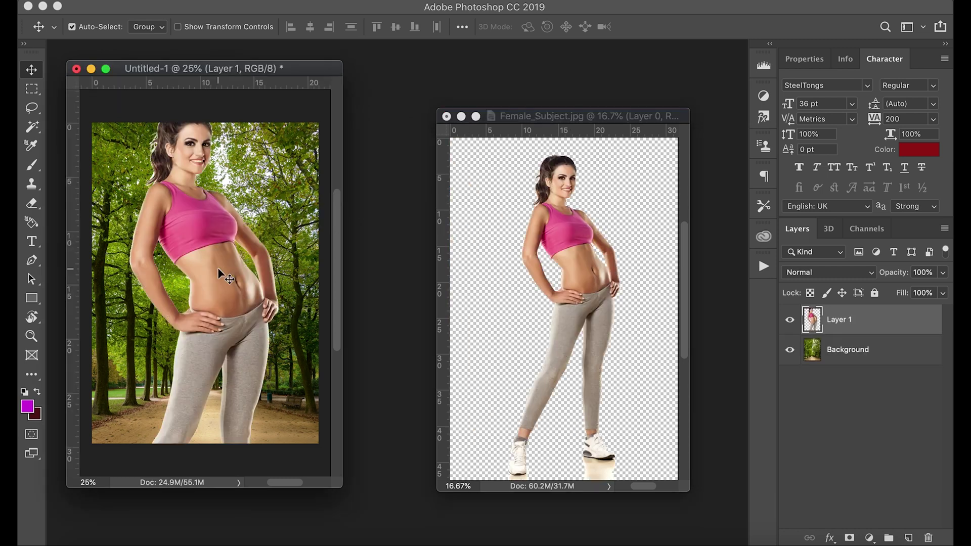
drag(341, 486, 481, 499)
drag(275, 275, 286, 307)
Scale the woman's layer proportionally to about 71% and rotate it about 3° clockwise with Free Transform
key(ctrl+t)
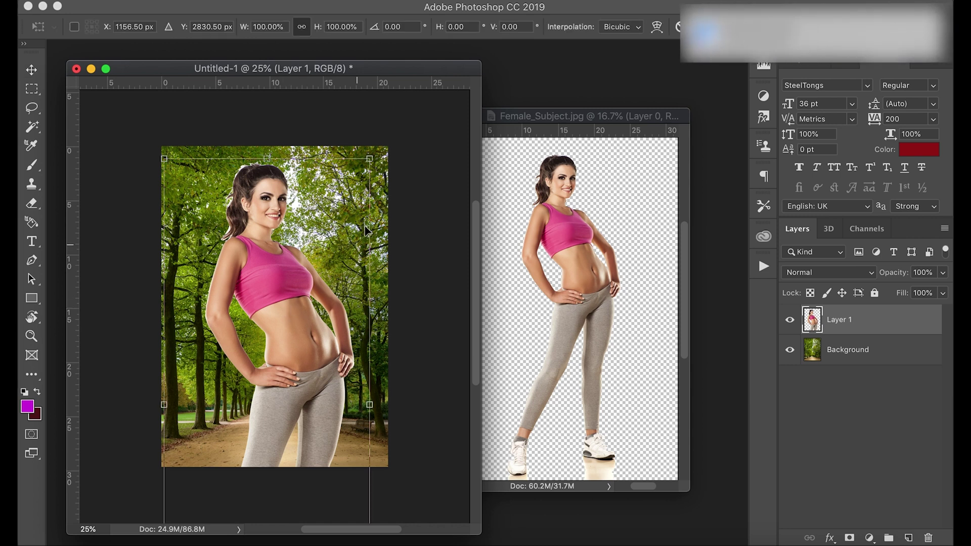
drag(367, 161, 315, 285)
drag(249, 359, 286, 238)
drag(351, 164, 268, 296)
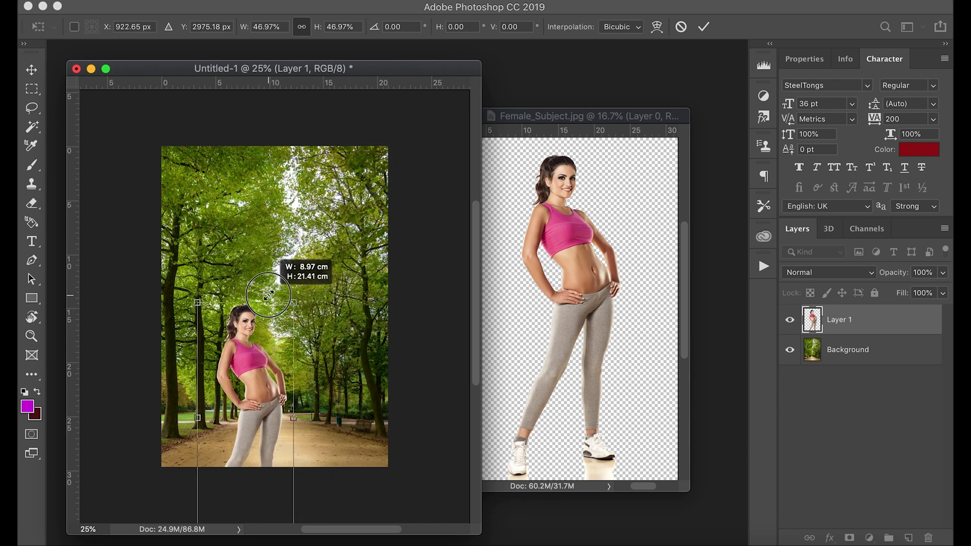
drag(269, 296, 342, 184)
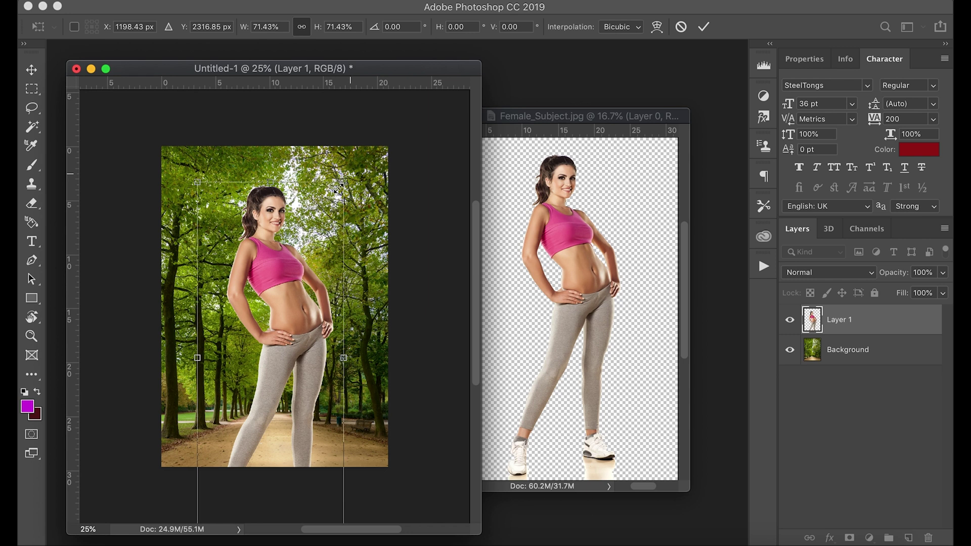
click(353, 171)
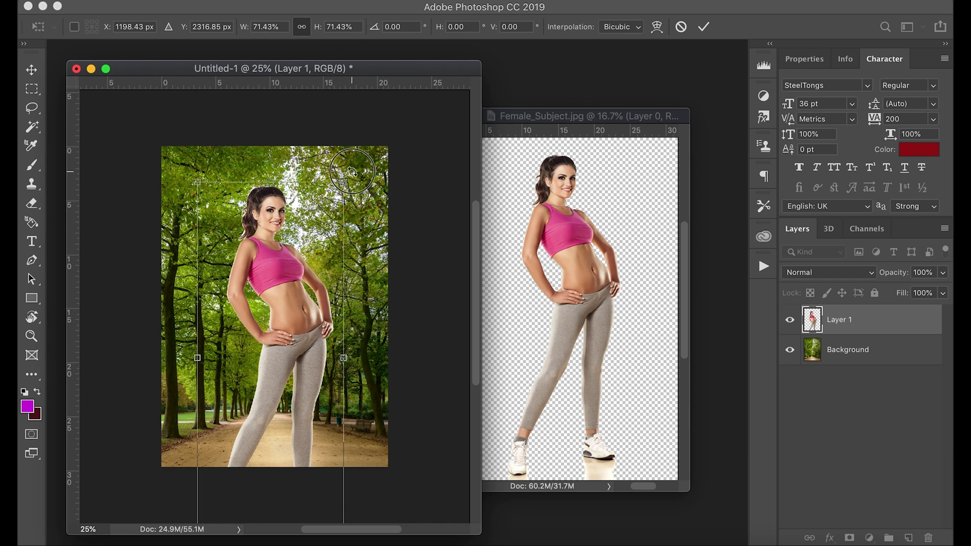
mouse_move(353, 171)
mouse_down()
mouse_move(380, 173)
mouse_move(319, 179)
mouse_move(358, 187)
mouse_up()
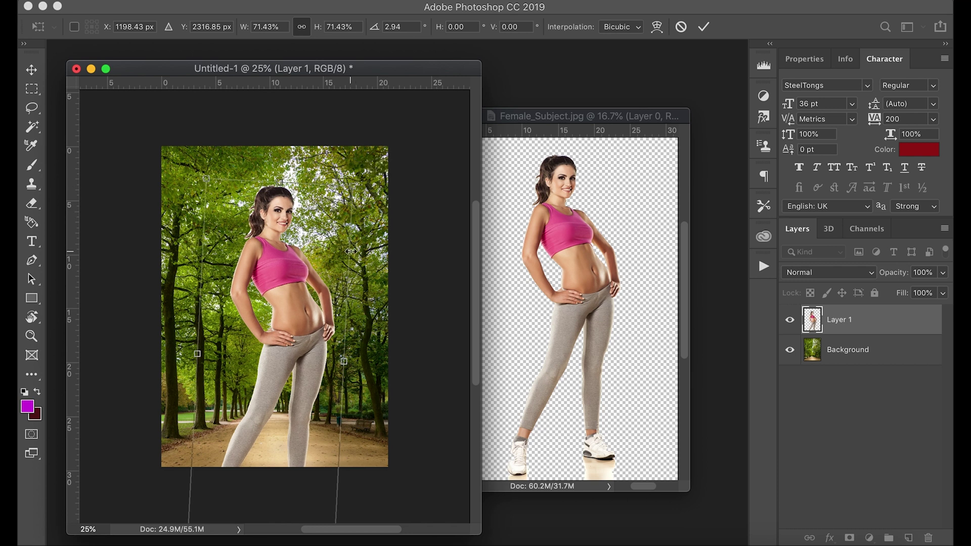
key(Return)
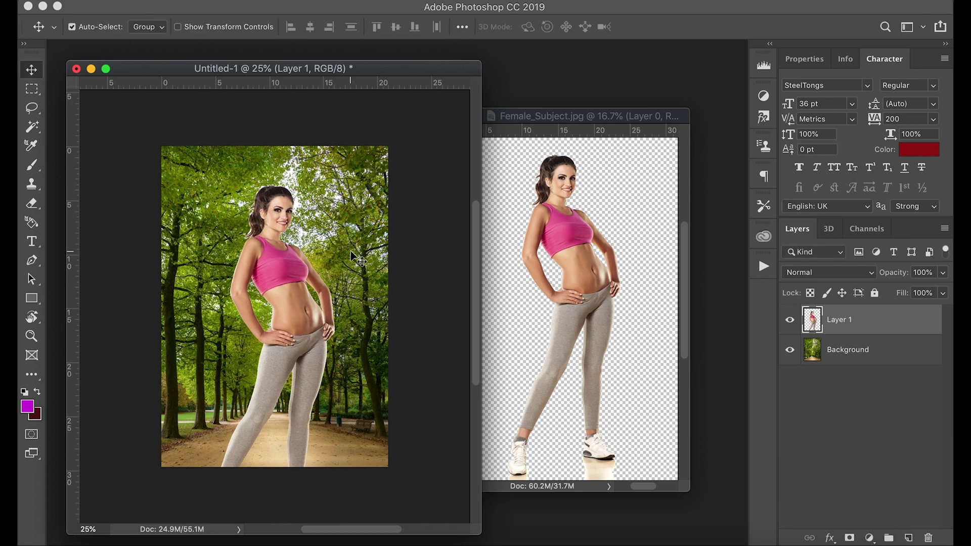
Reposition the woman on the right half of the park path with her legs cropped by the bottom edge
mouse_move(259, 262)
mouse_down()
mouse_move(272, 260)
mouse_move(250, 261)
mouse_up()
drag(264, 247, 293, 262)
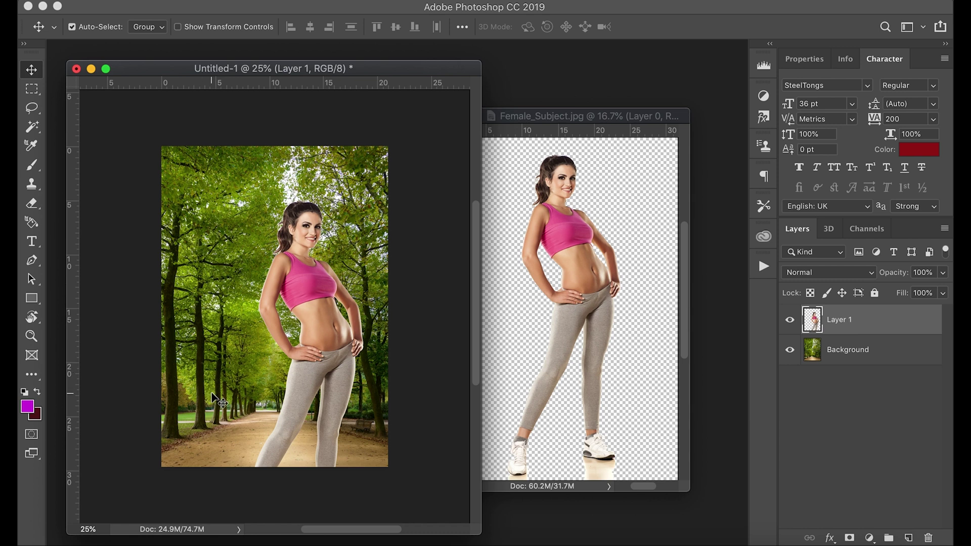
mouse_move(300, 256)
mouse_down()
mouse_move(287, 251)
mouse_move(299, 251)
mouse_up()
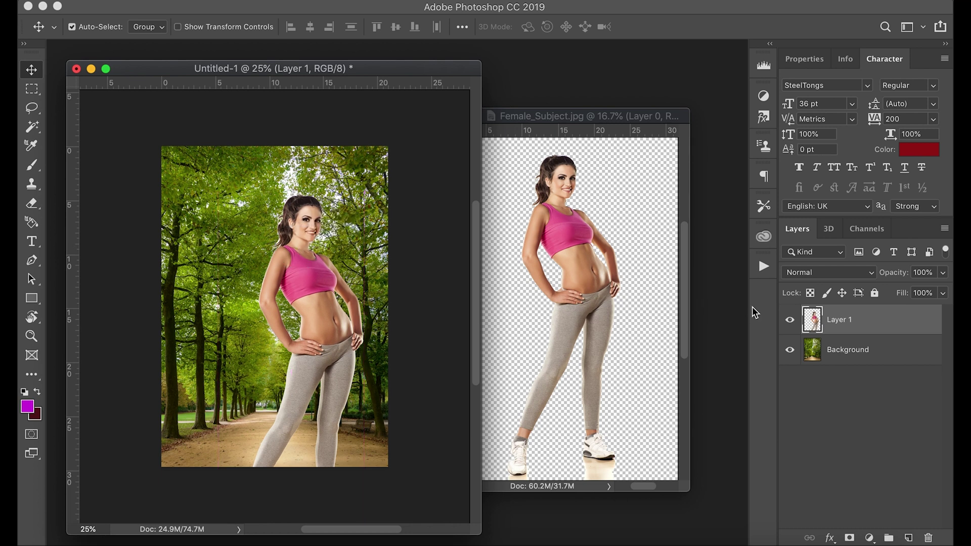
Rename the woman's layer as Subject
double_click(838, 321)
text(Subject)
key(Return)
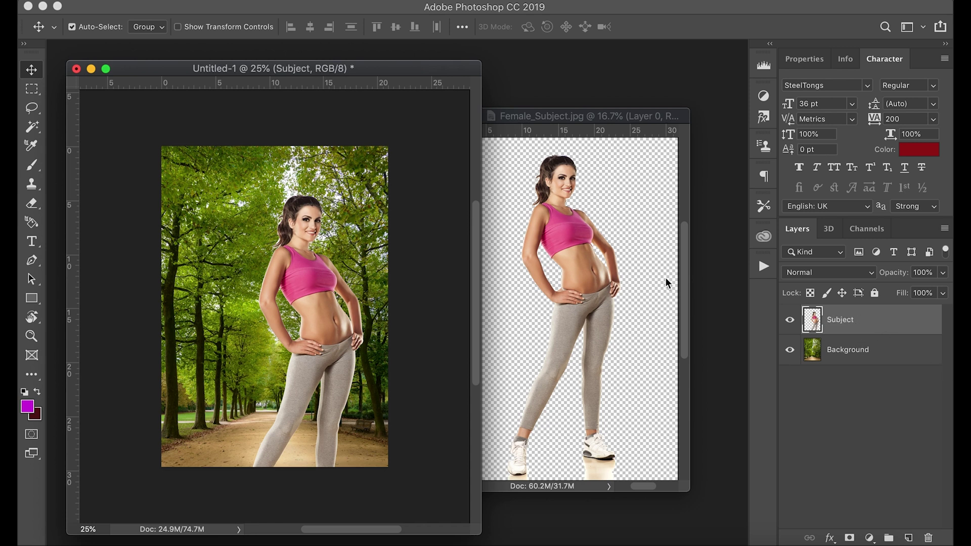
Close Female_Subject.jpg without saving its changes and reposition the composite's window in the workspace
click(654, 265)
click(446, 117)
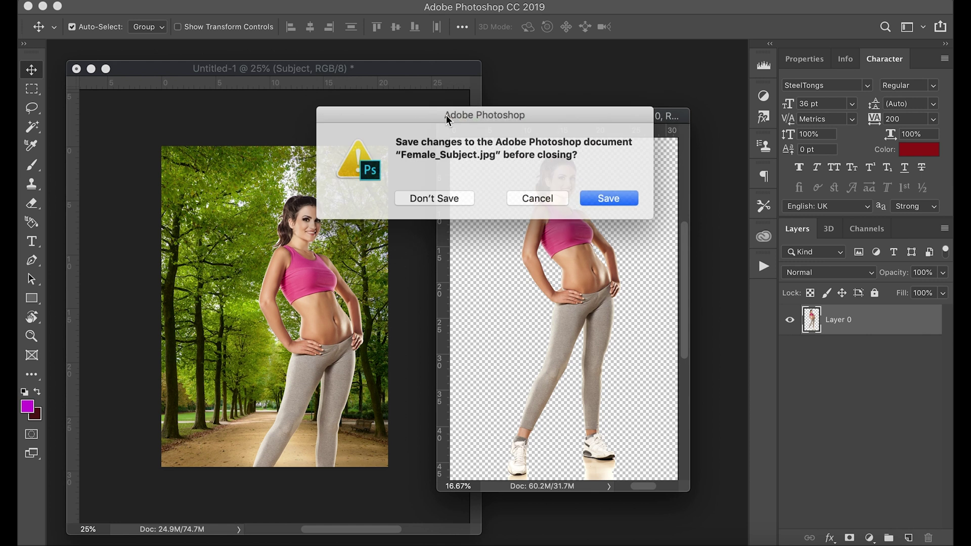
click(442, 199)
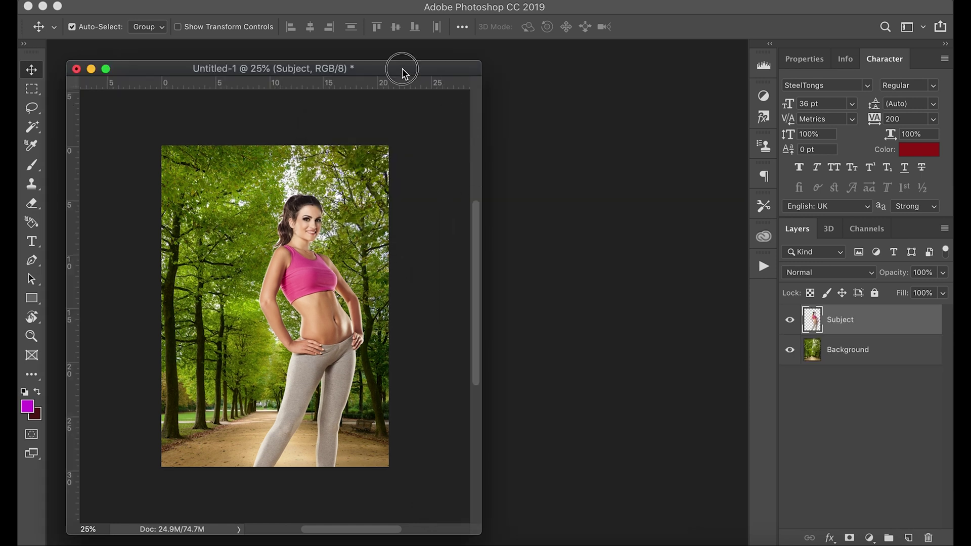
drag(403, 68, 427, 60)
Save the composite to the Desktop in Photoshop format as Untitled-1.psd with layers kept
key(super+shift+s)
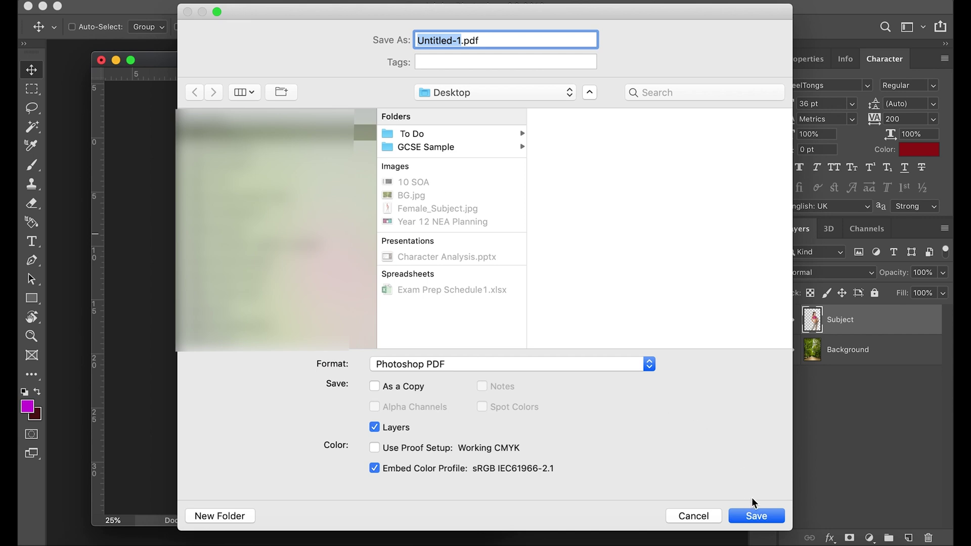
click(468, 363)
click(468, 364)
click(459, 366)
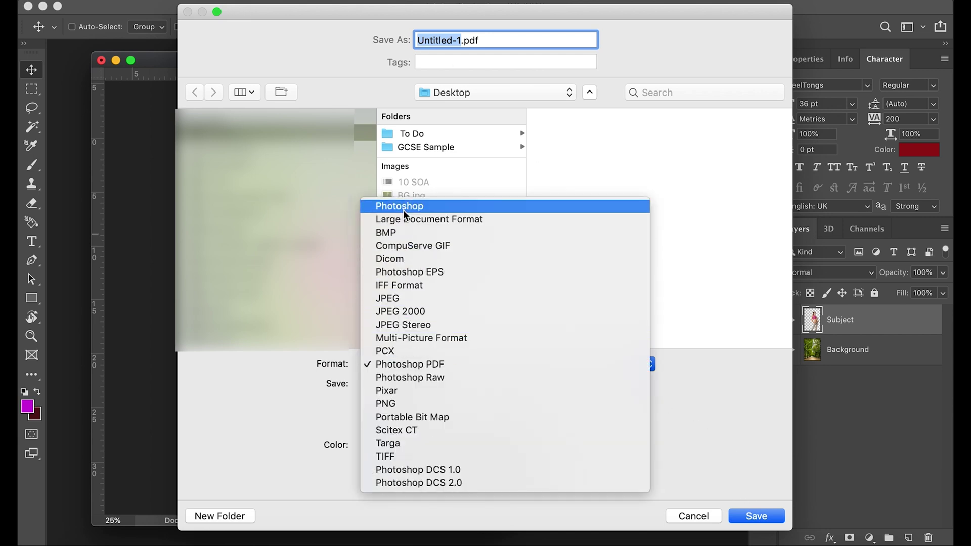
click(417, 207)
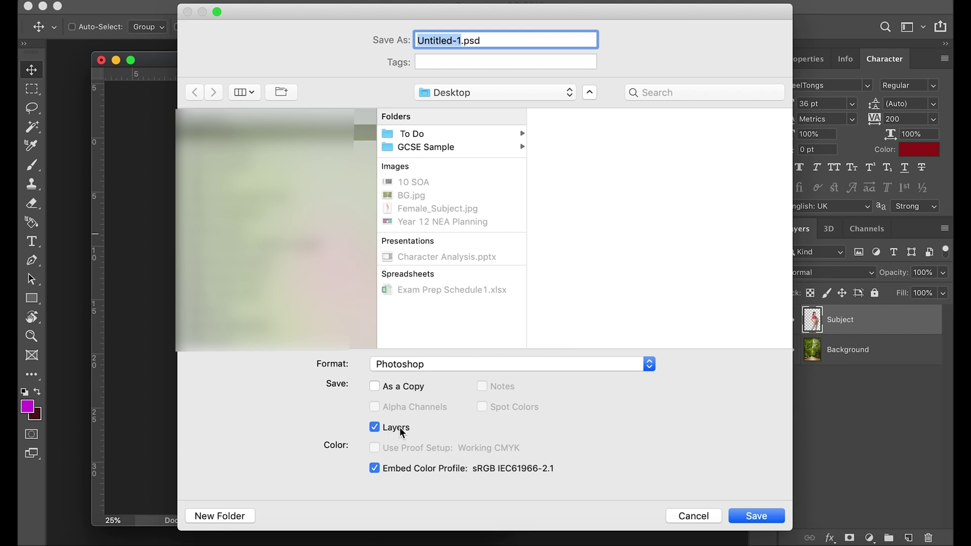
click(763, 516)
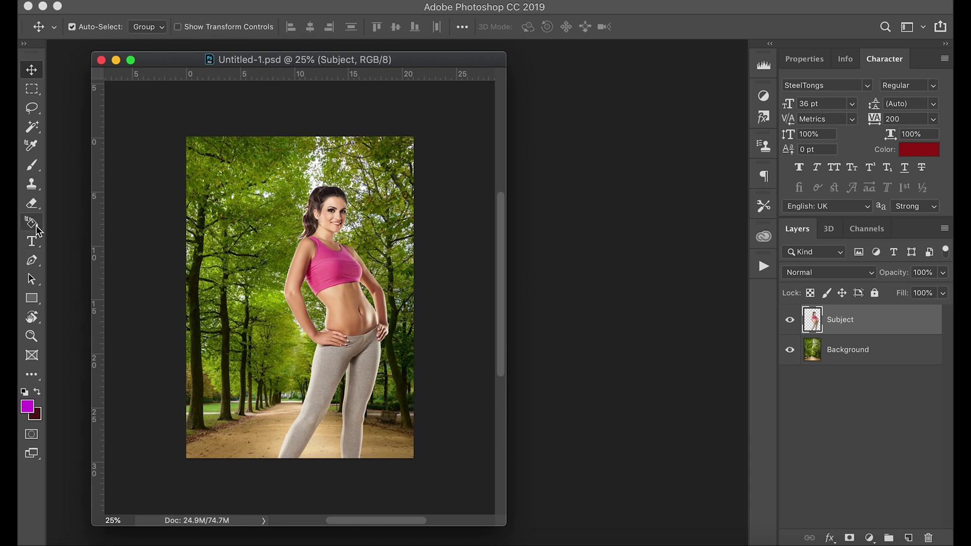
Add the title FITNESS in Adelle Sans inside a text box spanning the top of the image
drag(34, 241, 101, 246)
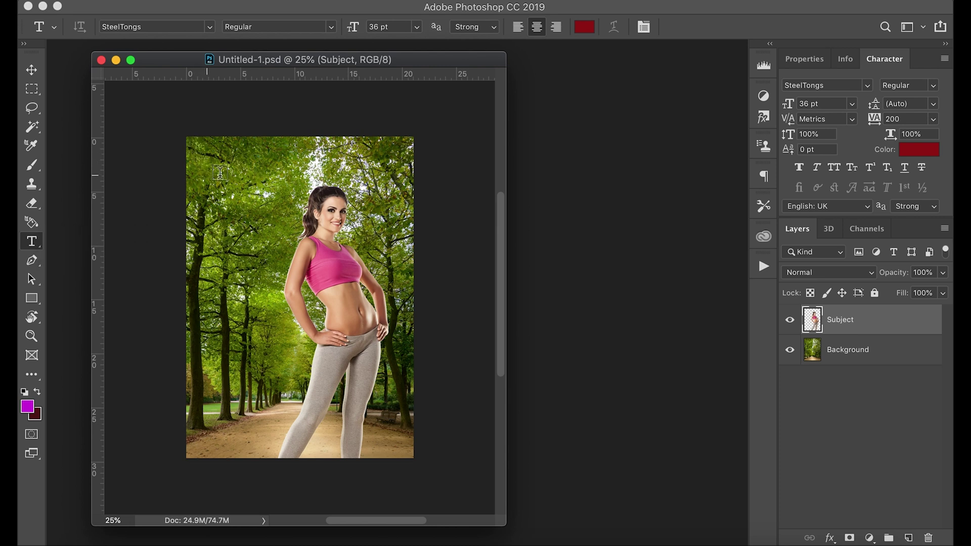
drag(192, 140, 411, 232)
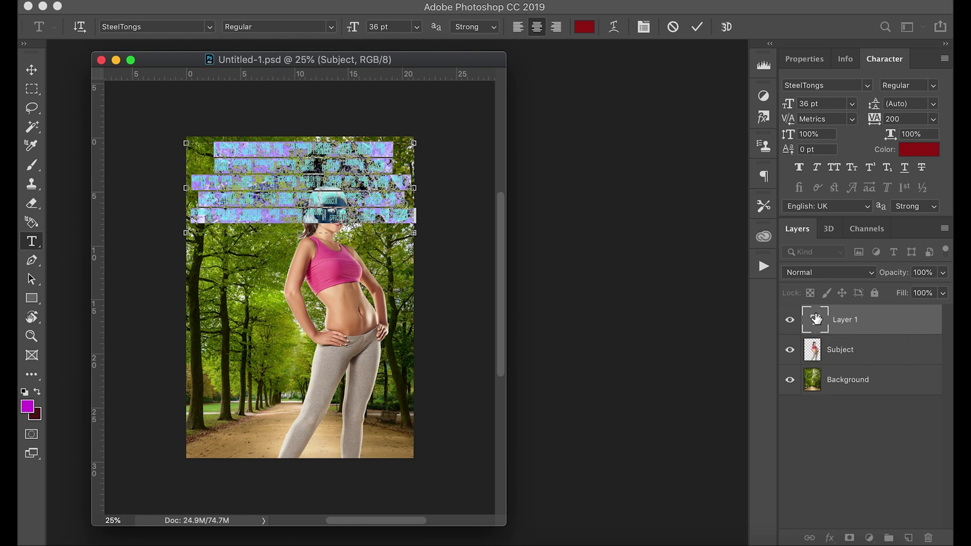
click(209, 26)
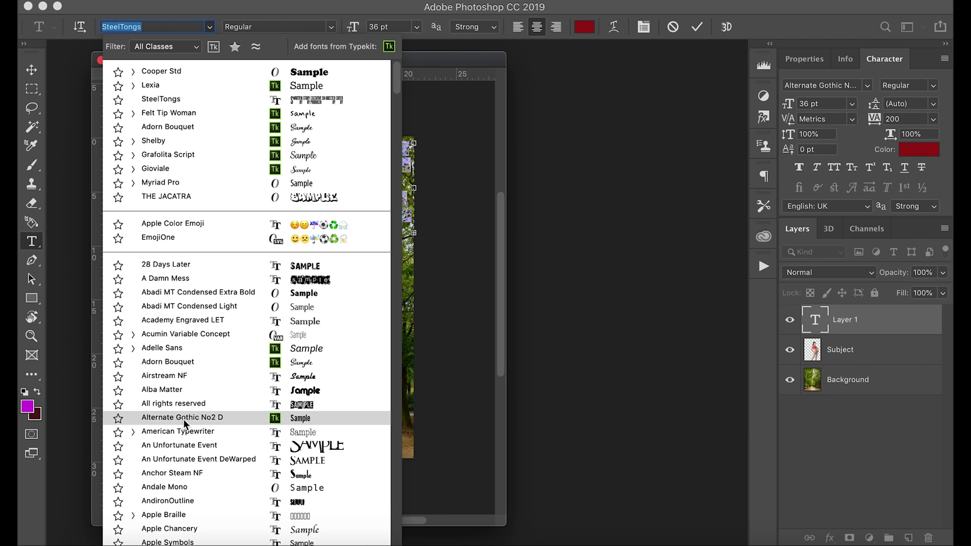
click(166, 349)
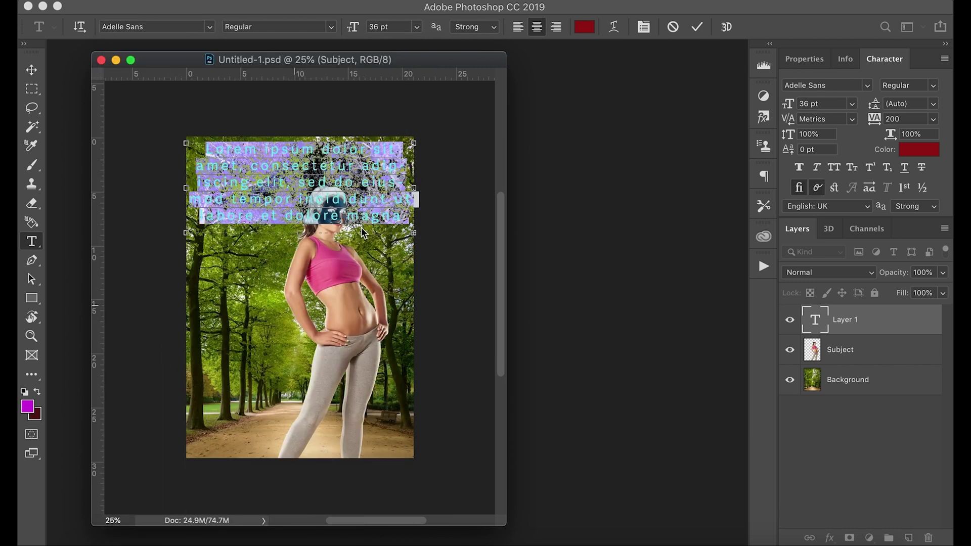
key(BackSpace)
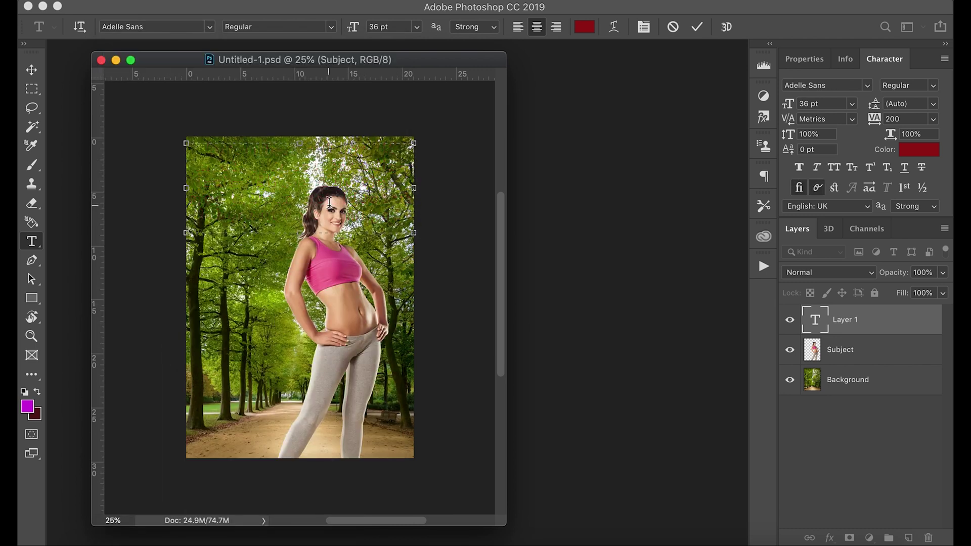
text(FITNESS)
Try left and right alignment on the FITNESS title, keeping Regular style and Strong anti-aliasing, and restore centre alignment
key(super+a)
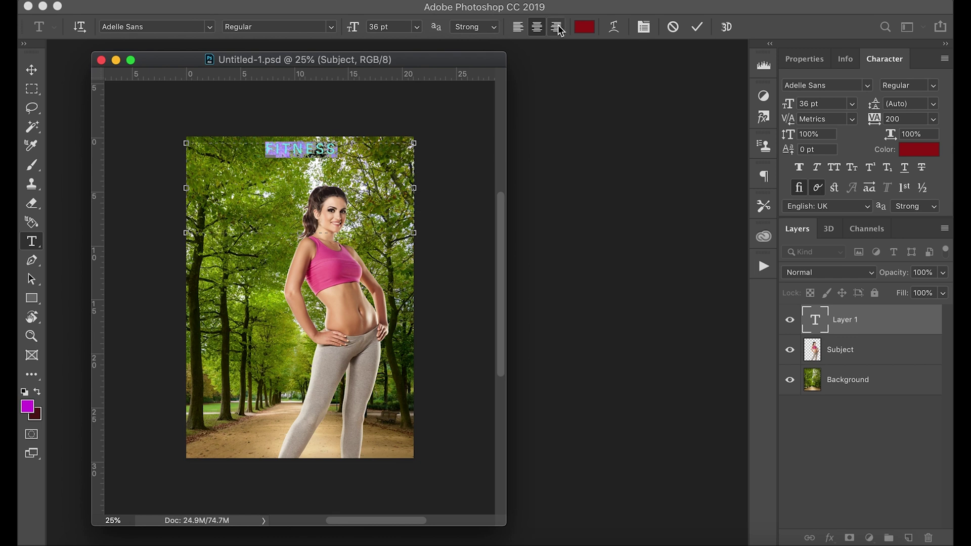
click(333, 25)
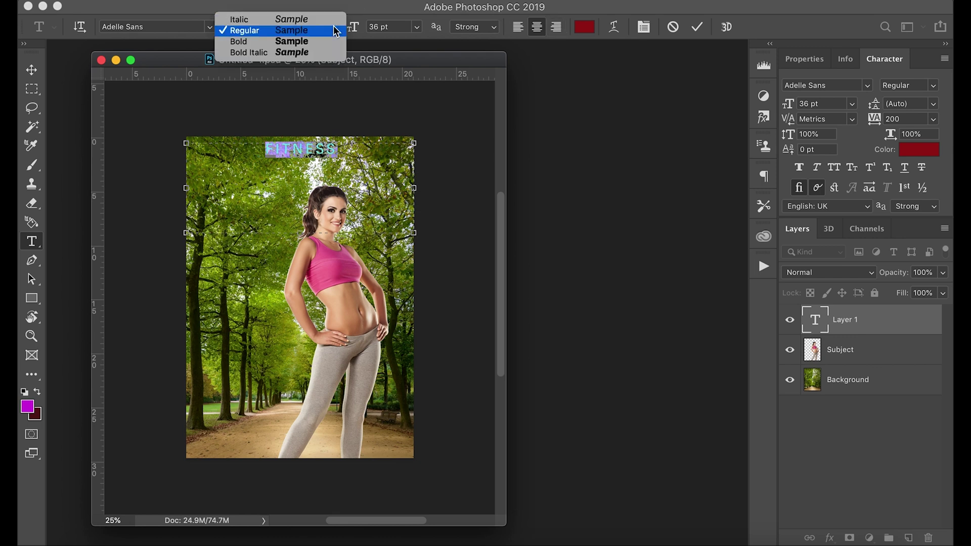
click(263, 31)
click(416, 28)
click(489, 26)
click(495, 27)
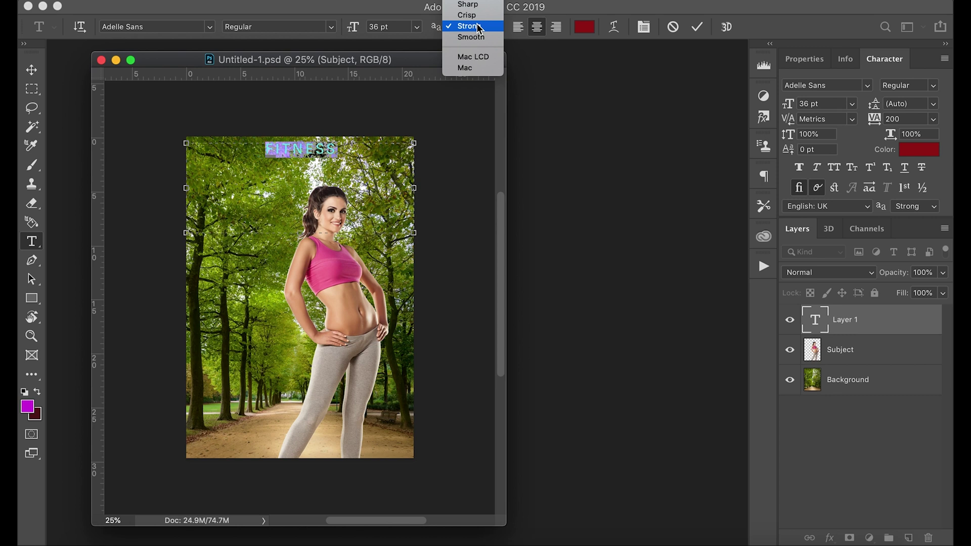
click(478, 26)
click(518, 27)
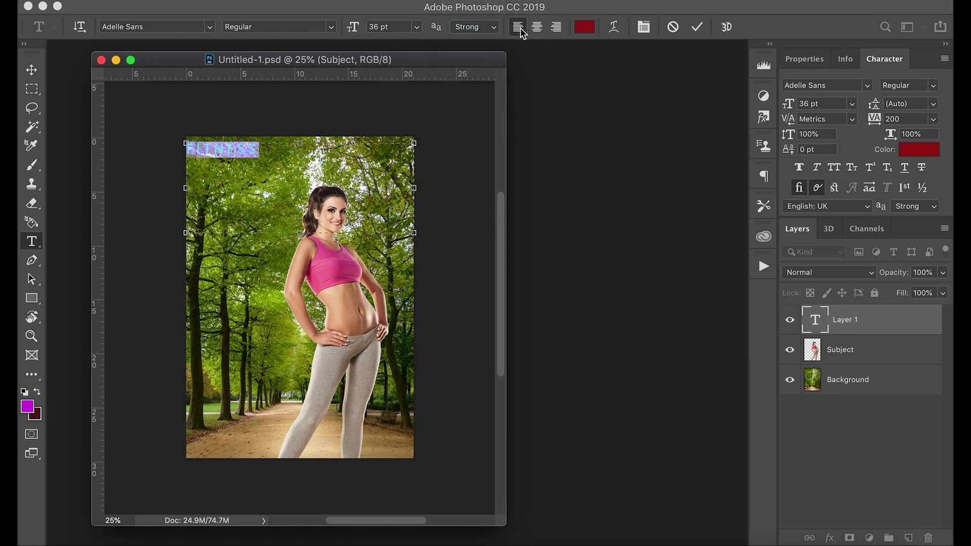
click(538, 27)
click(556, 27)
click(539, 28)
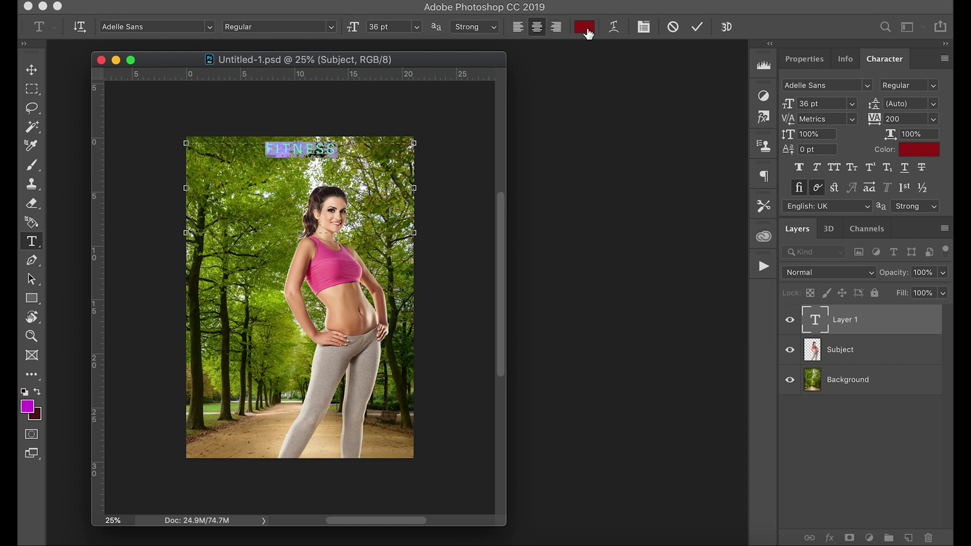
Set the FITNESS title's text colour to white (ffffff)
click(584, 28)
drag(708, 139, 397, 178)
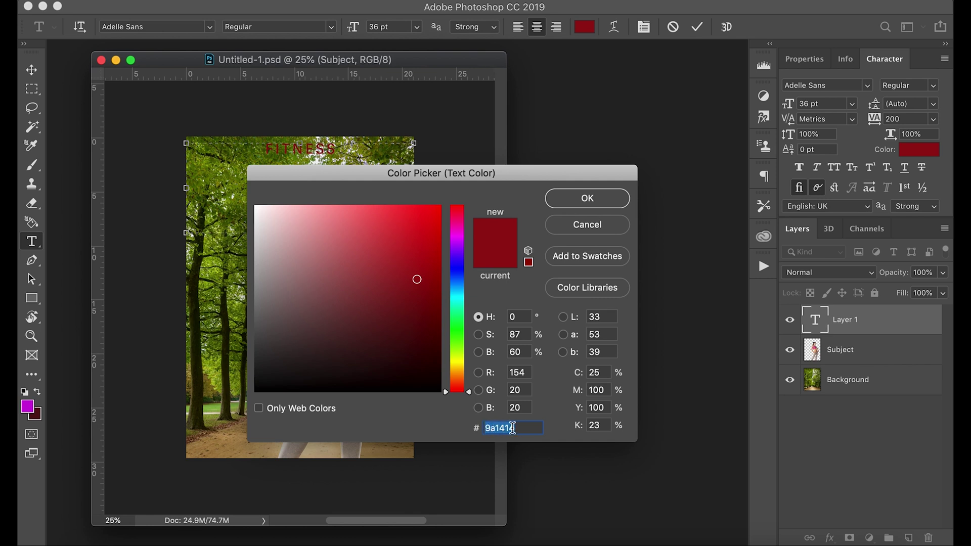
drag(412, 280, 256, 206)
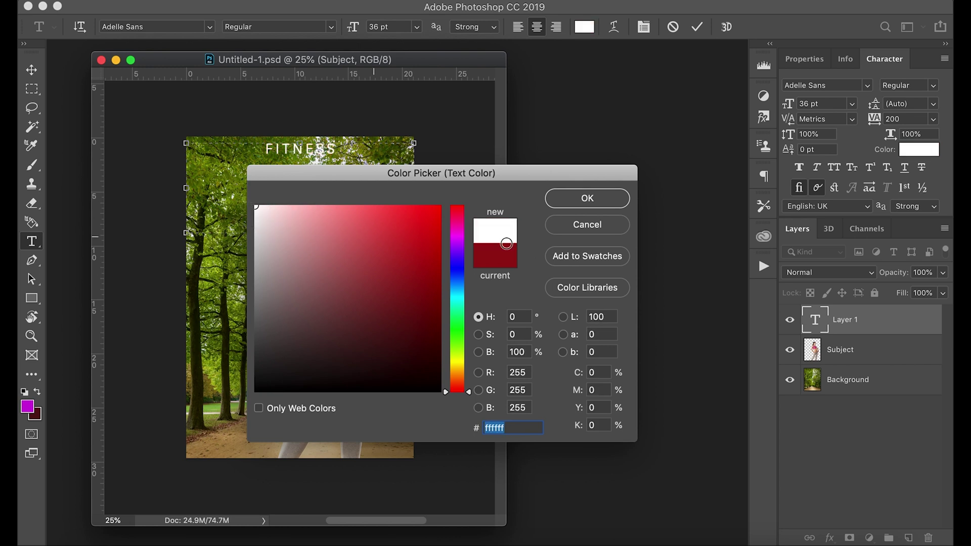
click(597, 206)
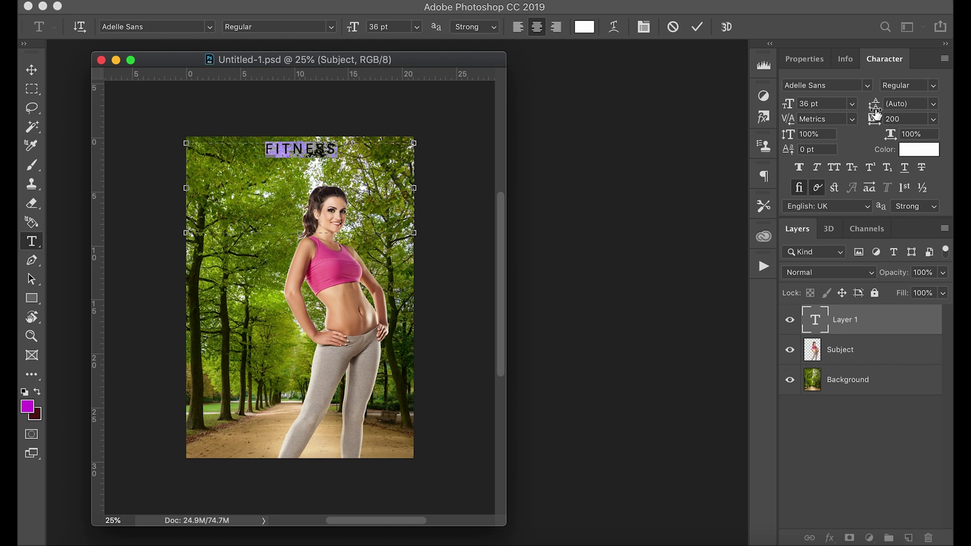
Try the red d31b1b as the title's text colour and change it back to white
click(914, 151)
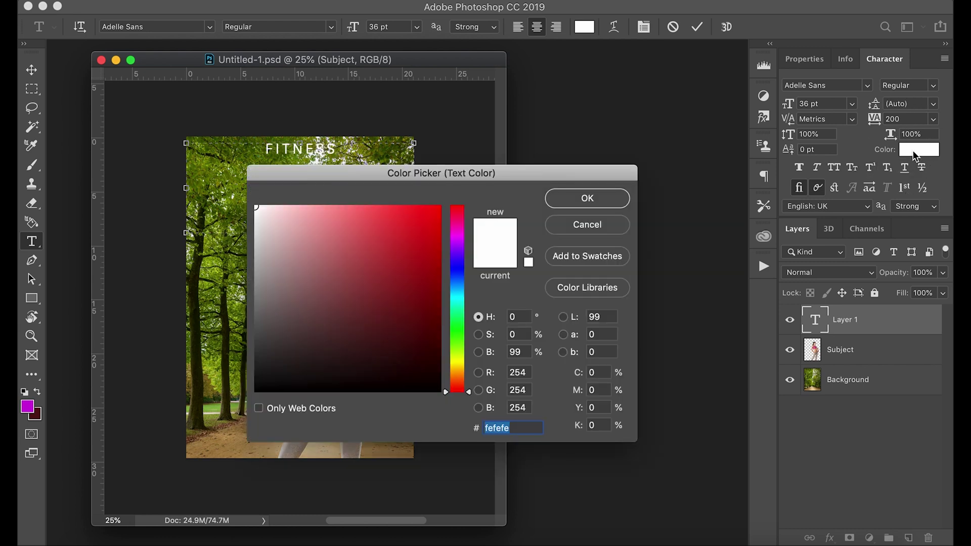
click(417, 238)
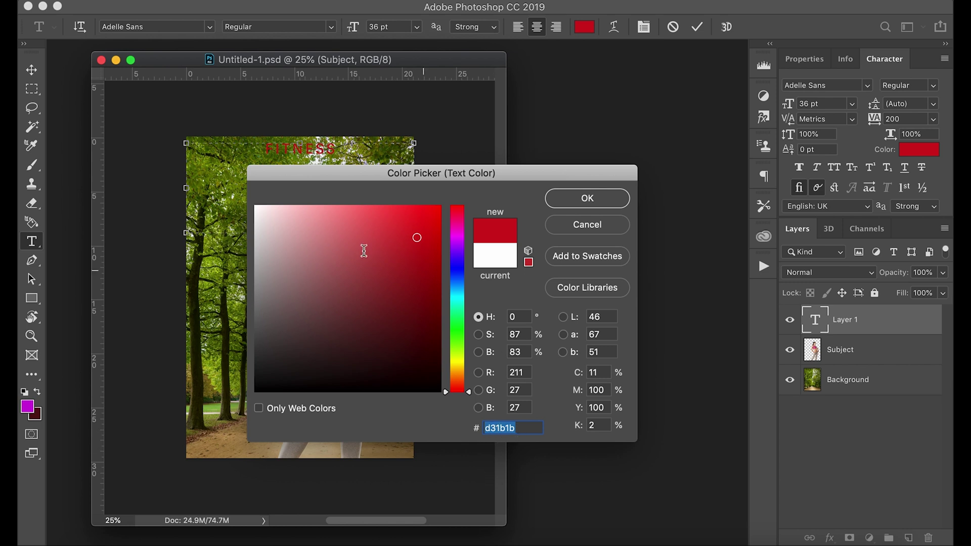
drag(339, 245, 218, 194)
click(597, 199)
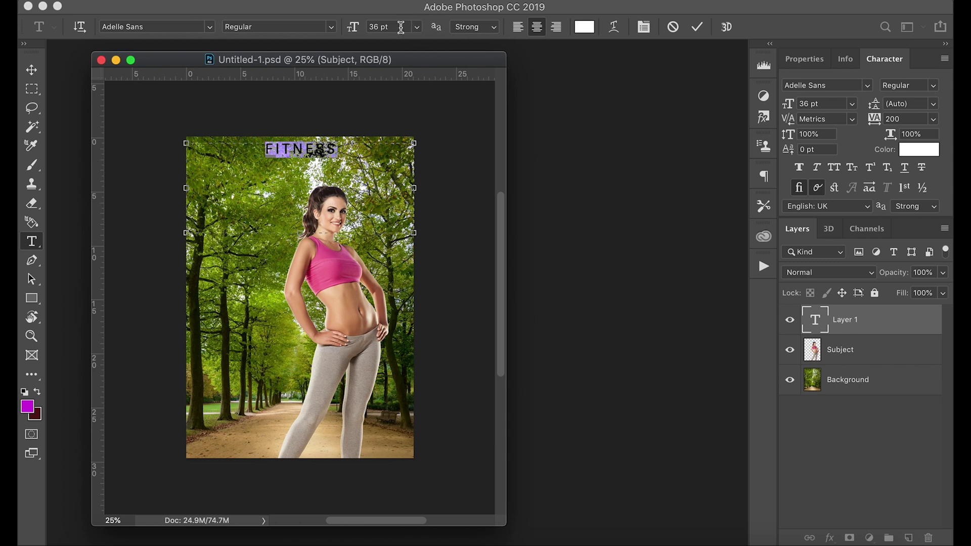
click(418, 27)
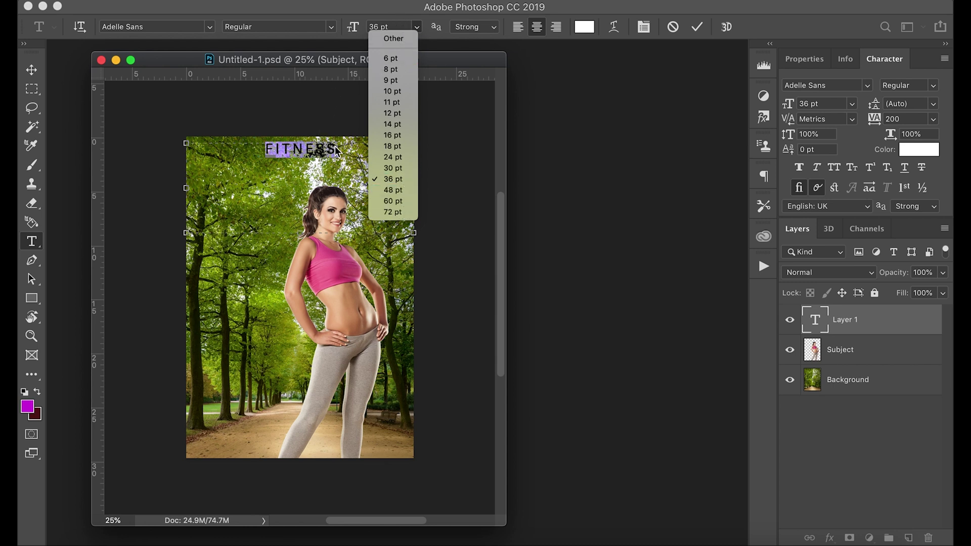
click(463, 133)
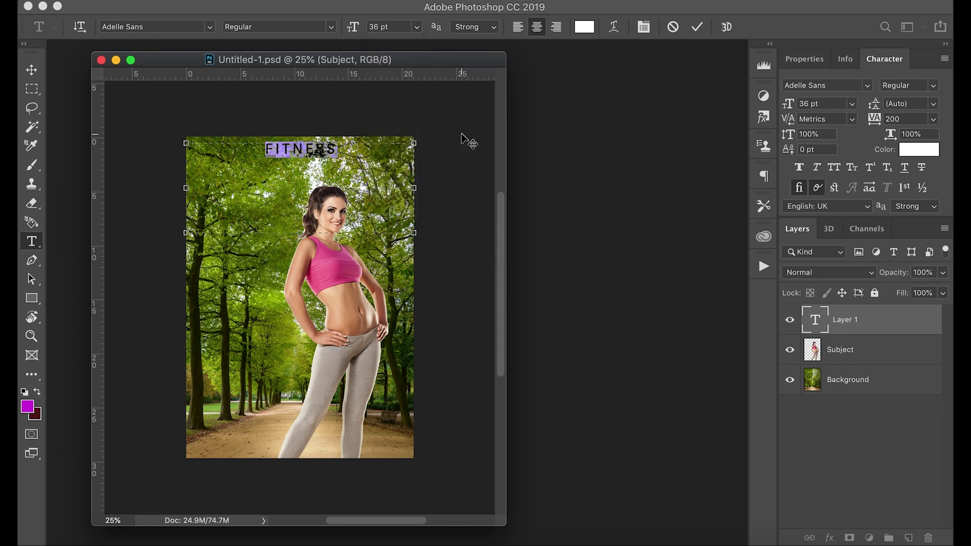
Enlarge the FITNESS title's font size to 110 pt so it nearly spans the width of the image
click(401, 27)
key(Up)
key(Up)
key(Up)
key(Up)
key(Up)
key(Up)
key(Up)
key(Up)
key(Up)
key(Up)
key(Up)
key(Up)
key(Up)
key(Up)
key(Up)
key(Up)
key(Up)
key(Up)
key(Up)
key(Up)
key(Up)
key(Up)
key(Up)
key(Up)
key(Up)
key(Up)
key(Up)
key(Up)
key(Up)
key(Up)
key(Up)
key(Up)
key(Up)
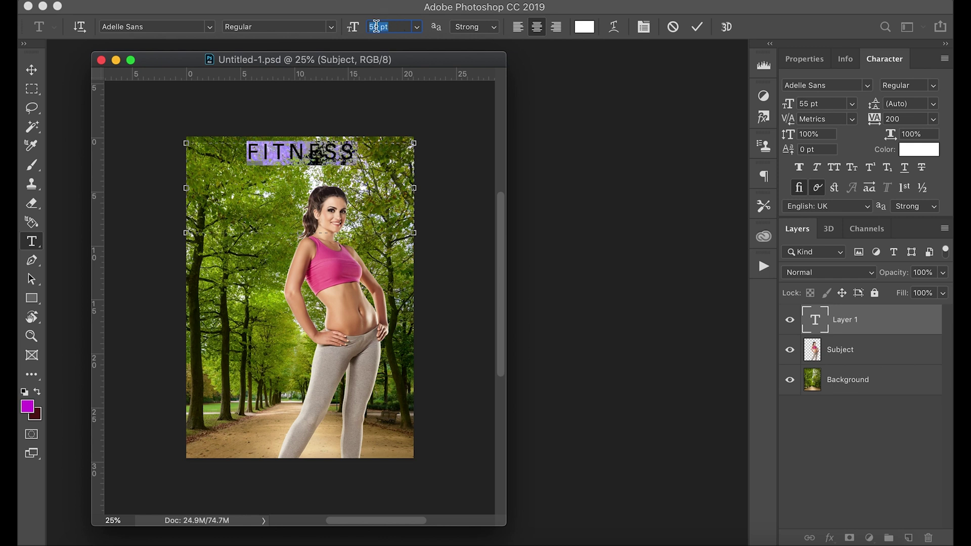
key(Up)
key(Up)
key(Up)
key(Up)
key(Up)
key(Up)
key(Up)
key(Up)
key(Up)
key(Up)
key(Up)
key(Up)
key(Up)
key(Up)
key(Up)
key(Up)
key(Up)
key(Up)
key(Up)
key(Up)
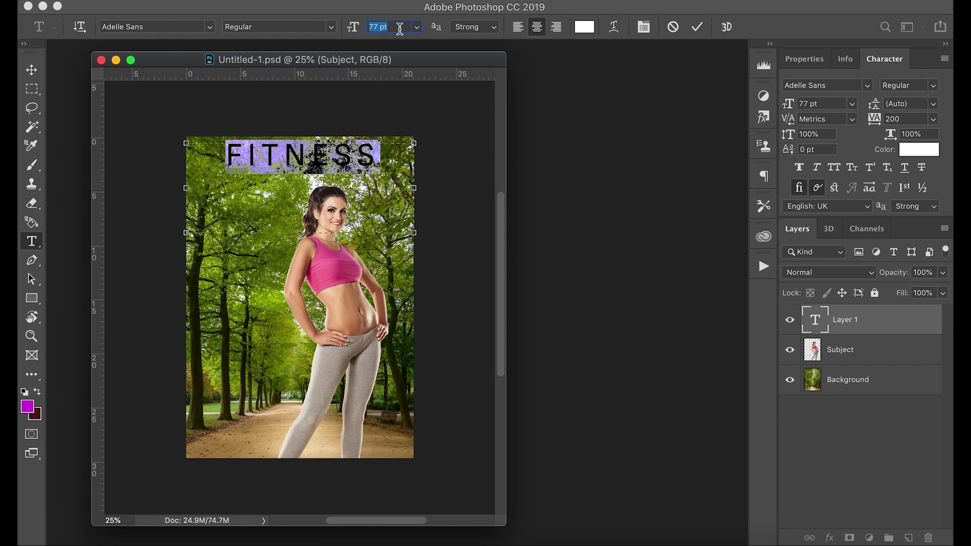
key(Up)
key(Up)
key(Up)
key(Up)
key(Up)
key(Up)
key(Up)
key(Up)
key(Up)
key(Up)
key(Up)
key(Up)
key(Up)
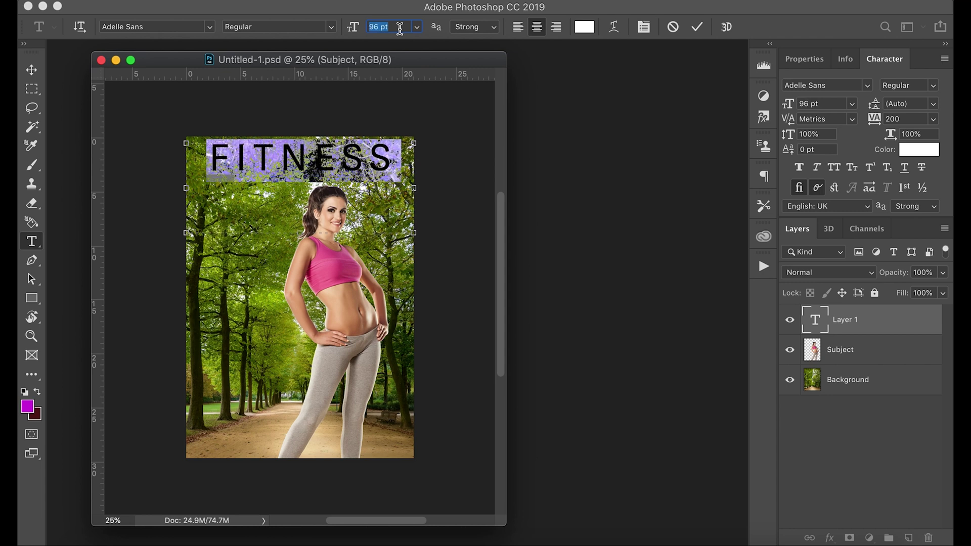
key(Up)
key(Up)
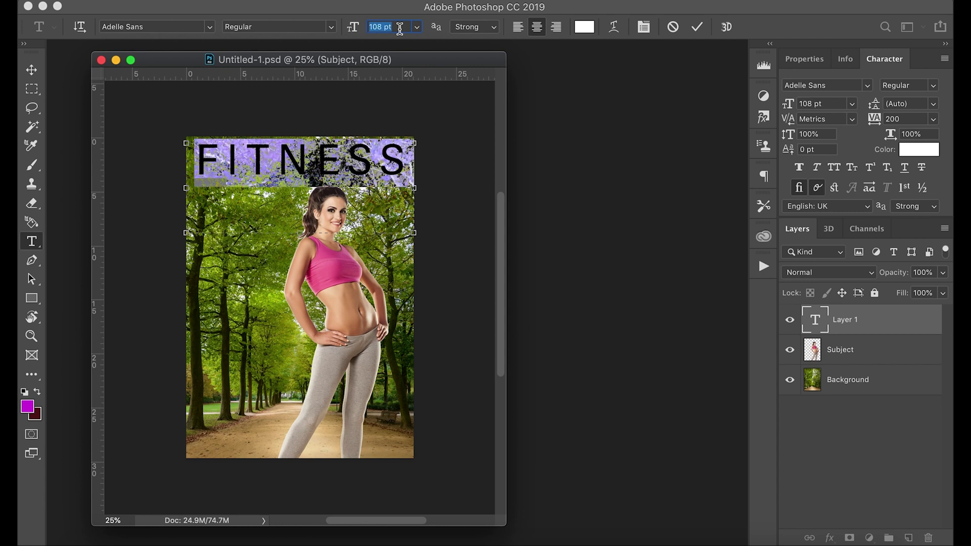
key(Up)
key(Up)
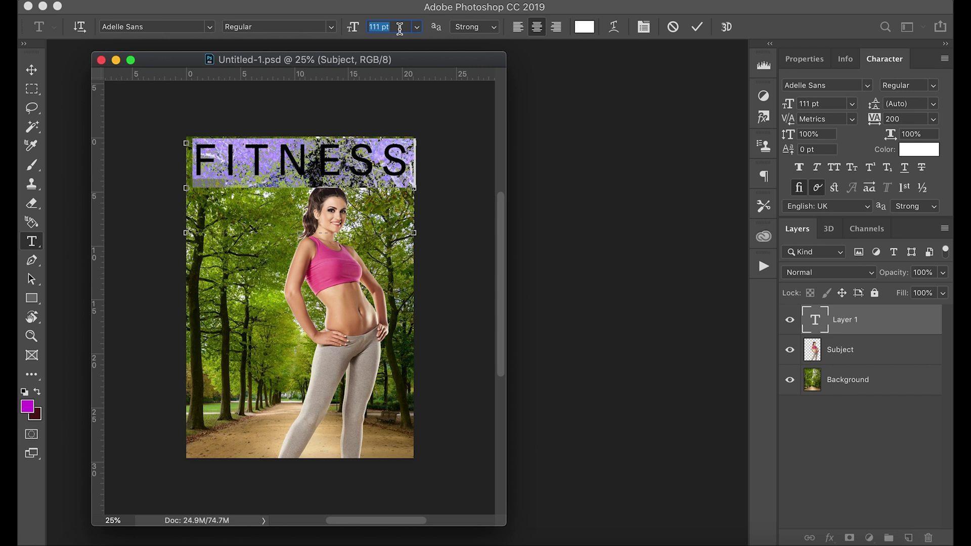
key(Down)
key(Up)
key(Down)
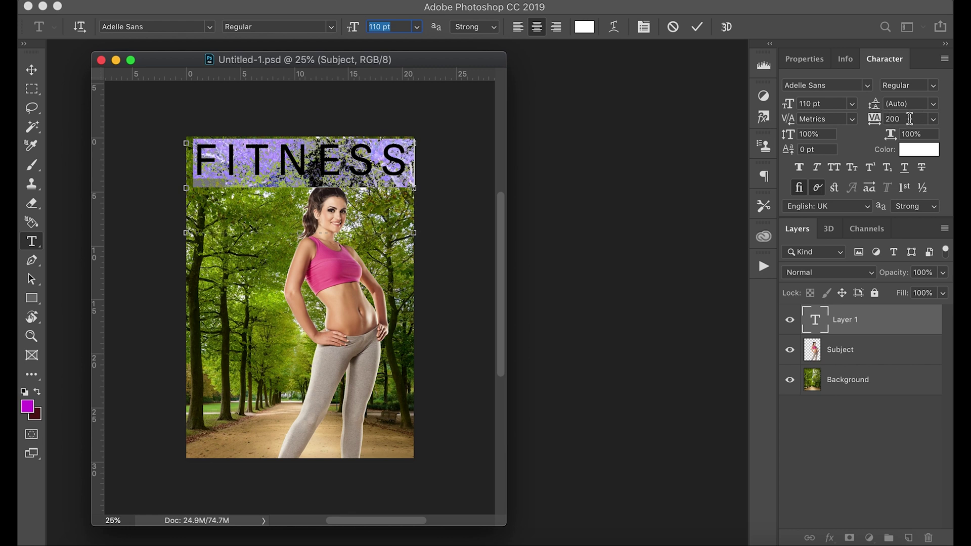
Tighten the letter spacing of the FITNESS title by setting its tracking to -60
click(910, 119)
key(Down)
key(Down)
key(Down)
key(Down)
key(Down)
key(Down)
key(Down)
key(Down)
key(Down)
key(Down)
key(Down)
key(Down)
key(Down)
key(Down)
key(Down)
key(Down)
key(Down)
key(Down)
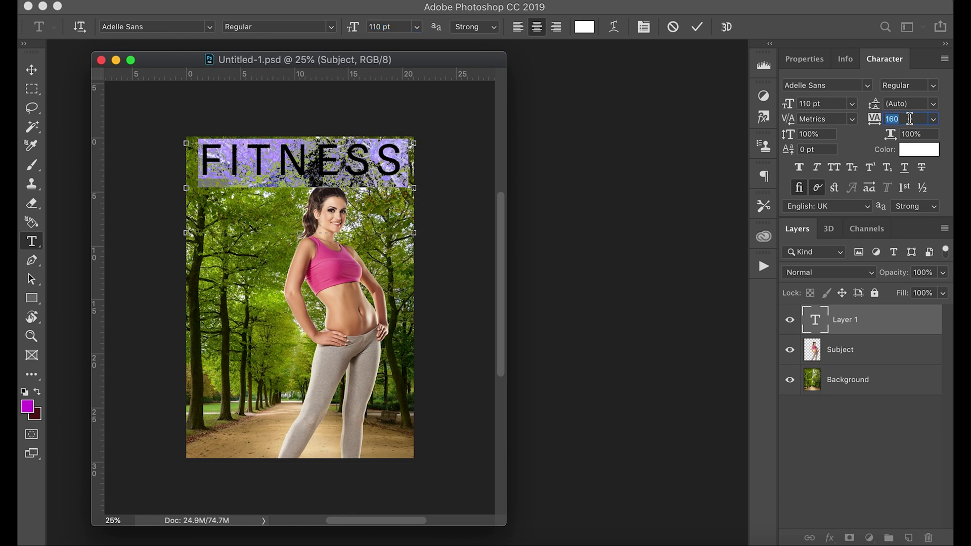
key(Down)
key(Down)
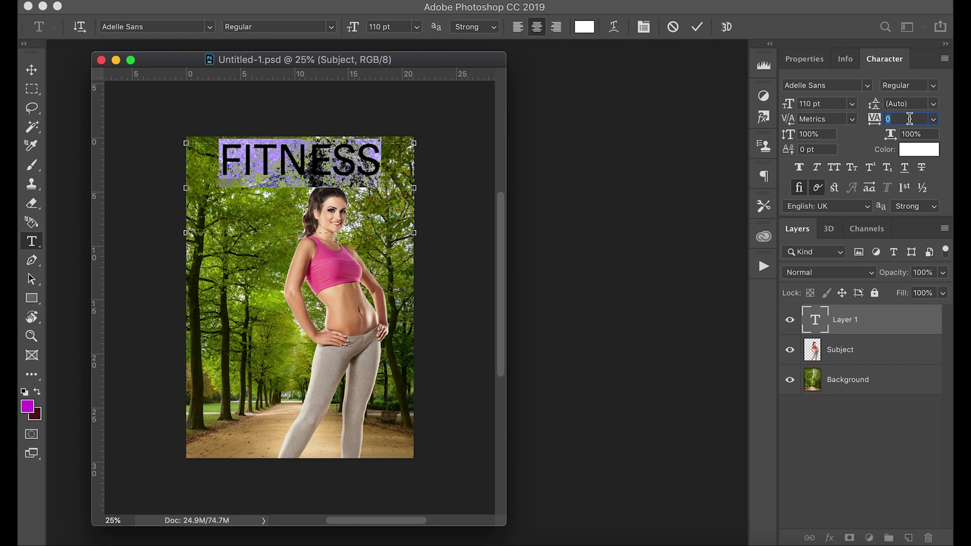
key(Down)
key(Down)
key(Down)
key(Down)
key(Down)
key(Down)
key(Down)
key(Down)
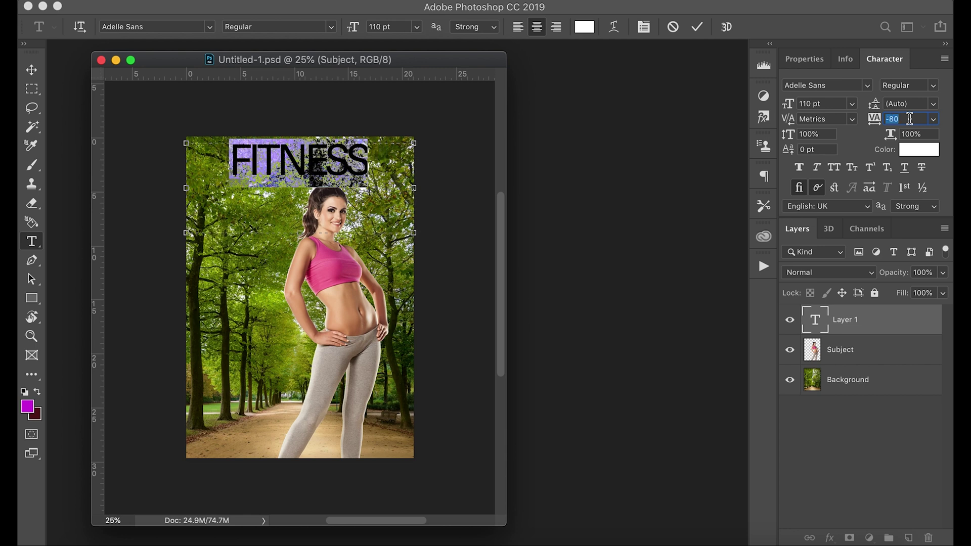
key(Up)
key(Up)
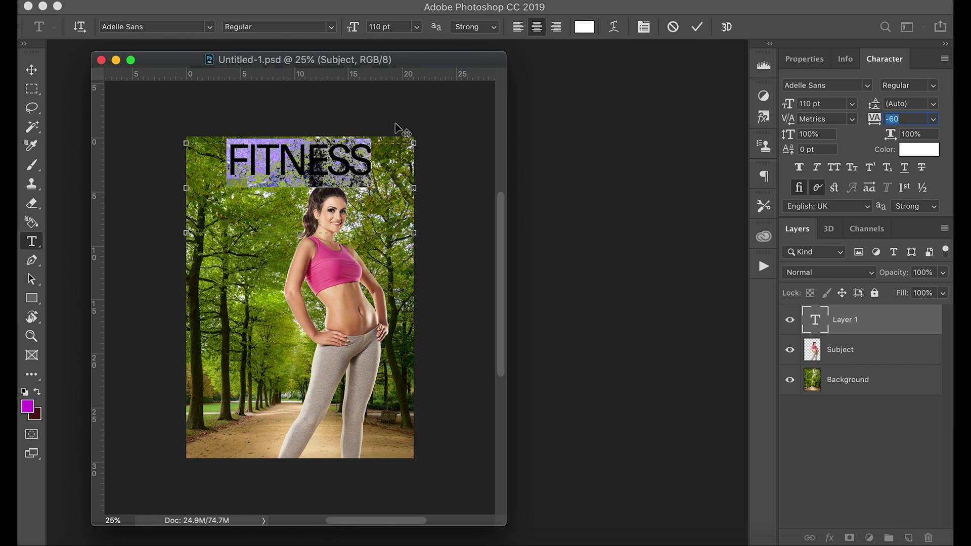
Change the FITNESS title's font style to Bold and enlarge it to 158 pt
click(323, 27)
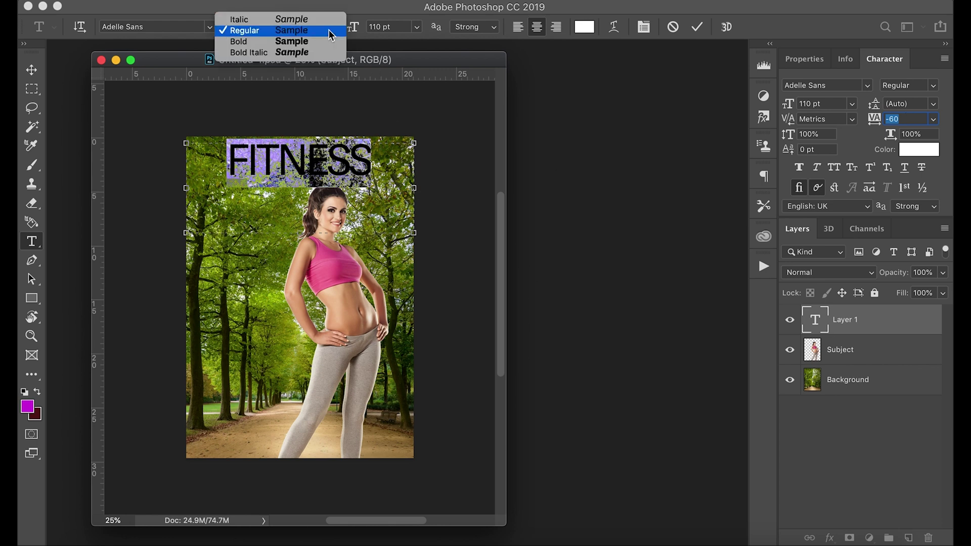
click(253, 43)
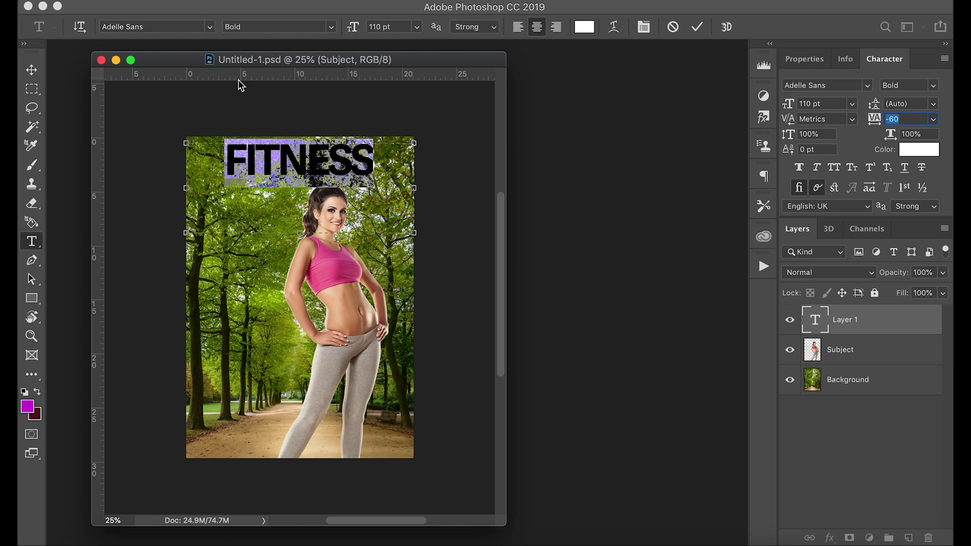
click(397, 27)
scroll(397, 26, up, 20)
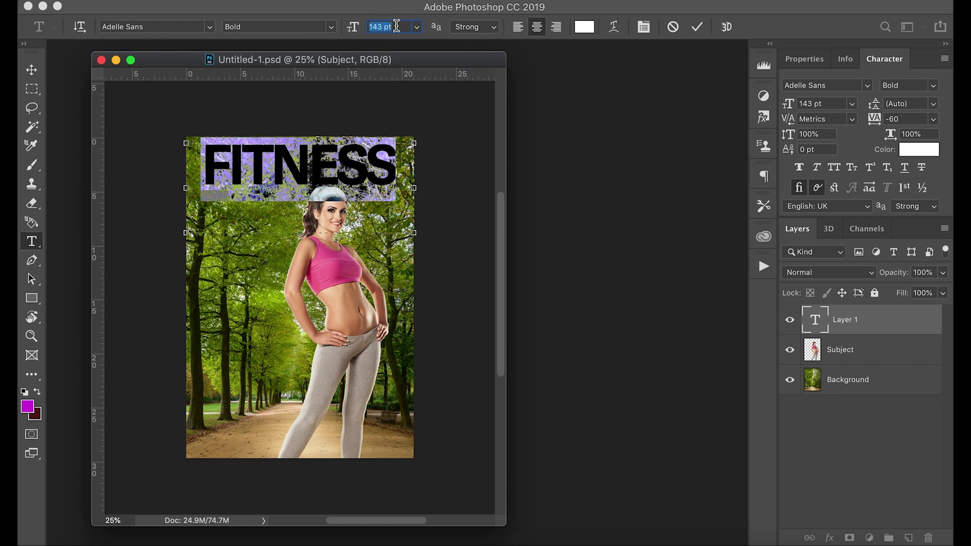
scroll(397, 27, up, 9)
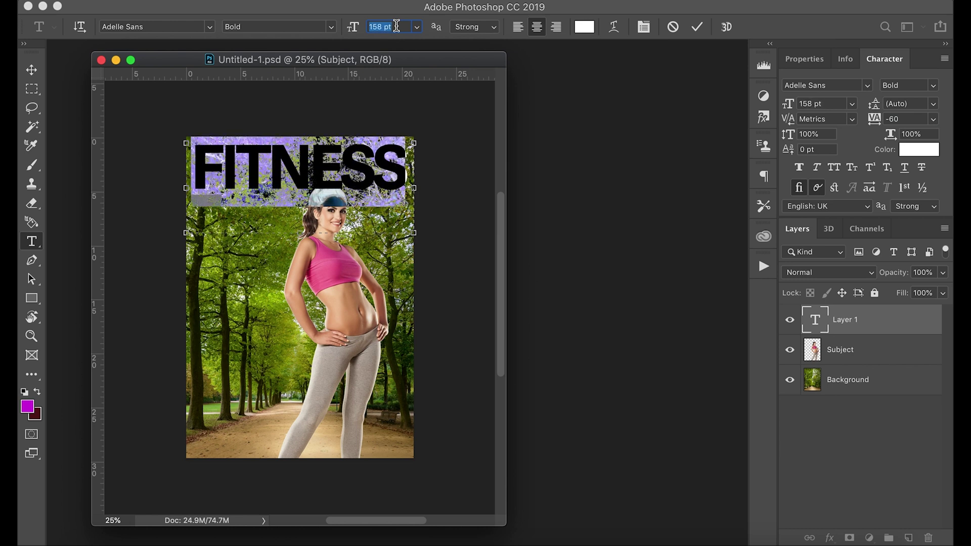
Try a tracking of -40 on the FITNESS title and return it to -60
click(913, 119)
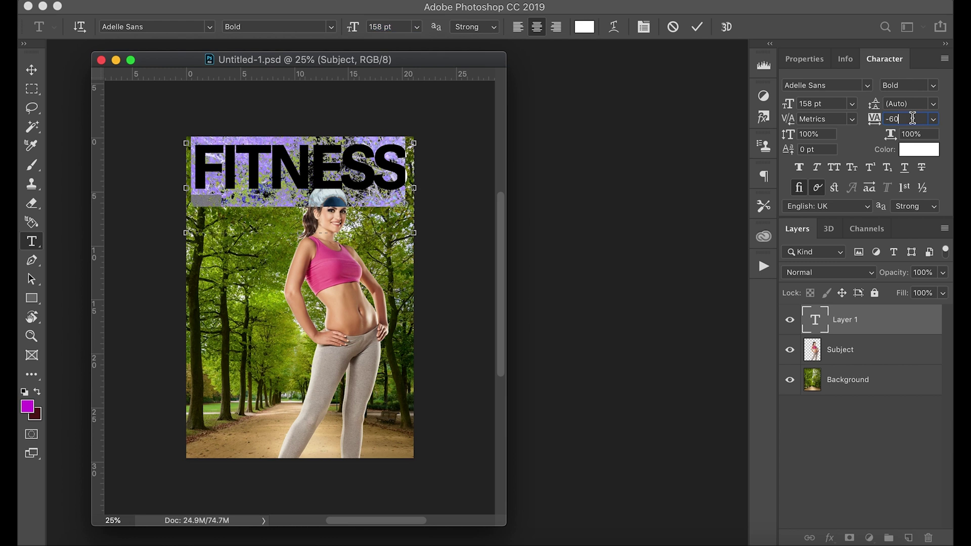
scroll(913, 118, up, 2)
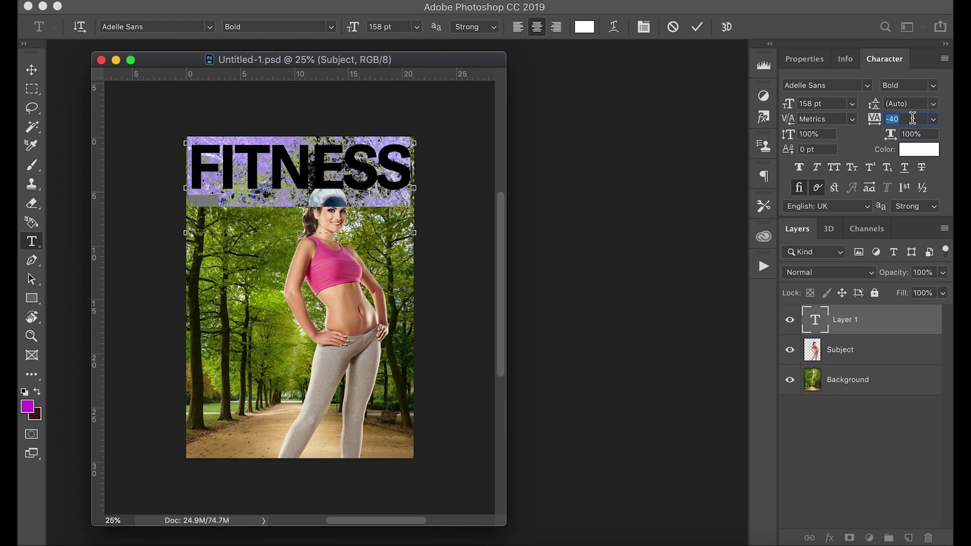
scroll(913, 118, down, 2)
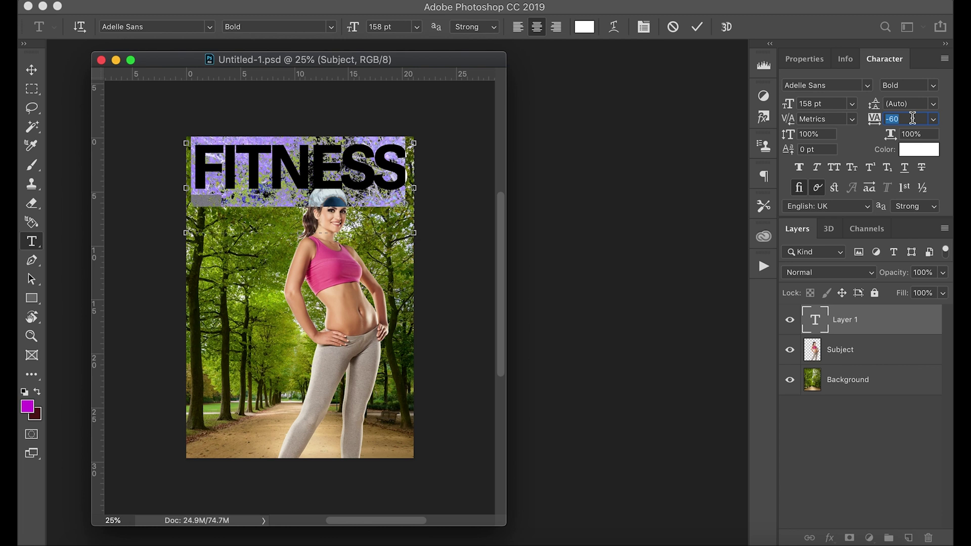
Set the FITNESS title's font size to 160 pt, commit the text and switch to the Move tool
click(394, 27)
scroll(394, 26, up, 1)
scroll(395, 26, up, 2)
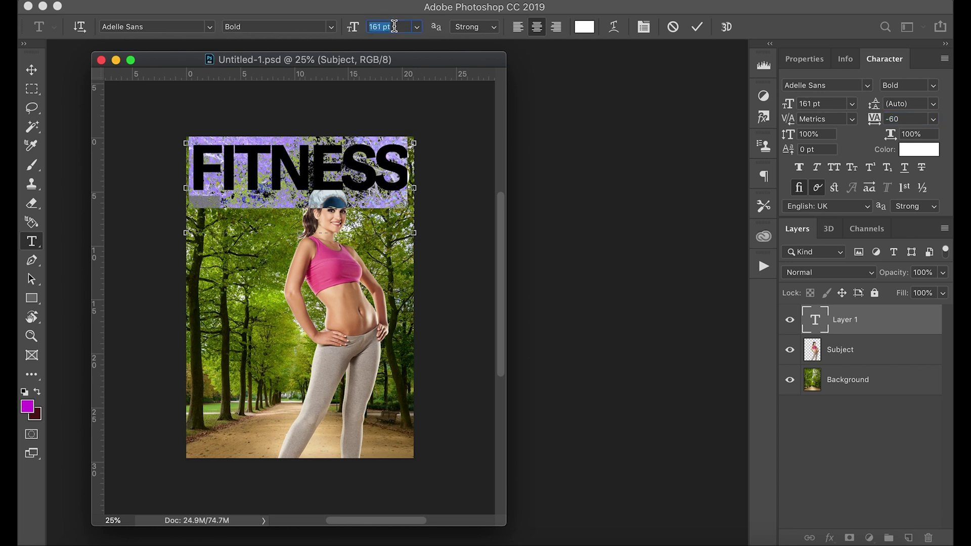
scroll(394, 27, down, 1)
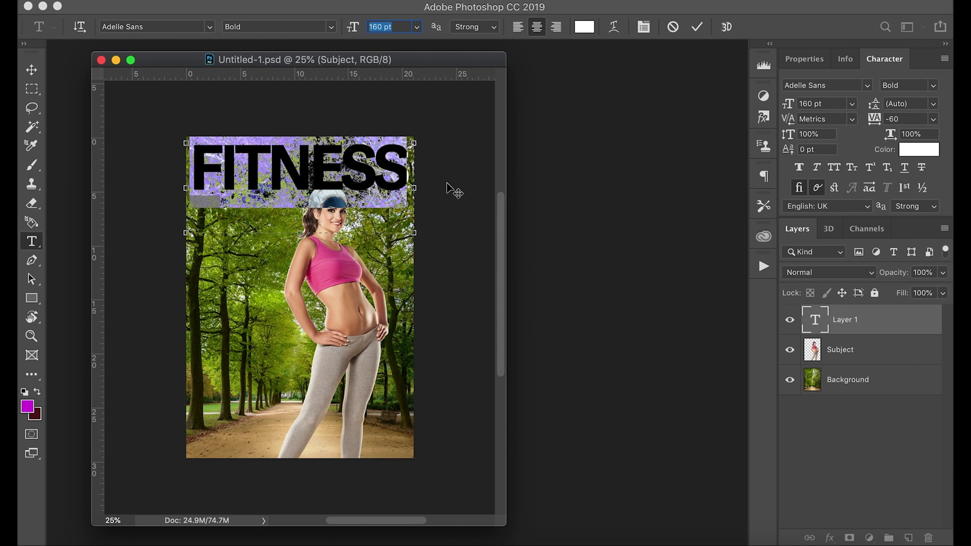
key(Return)
click(29, 67)
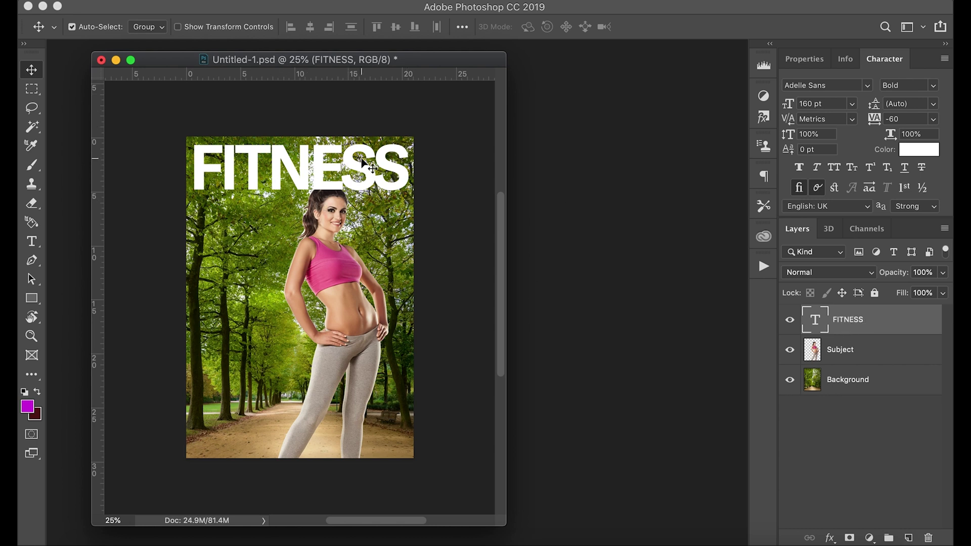
Rename the FITNESS text layer as Masthead
double_click(849, 320)
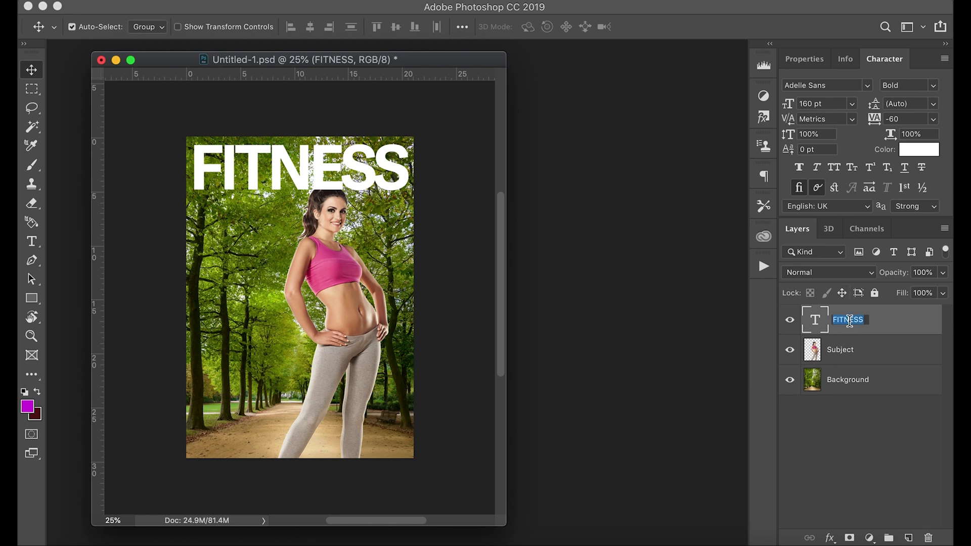
text(Masthead)
key(Return)
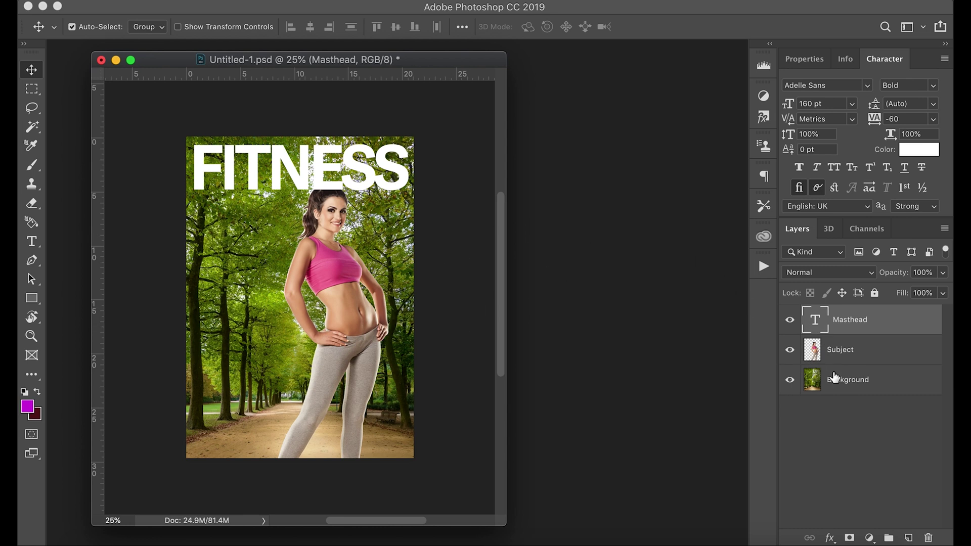
Hide and show the Background, Subject and Masthead layers to check what each one contains
click(791, 384)
click(790, 353)
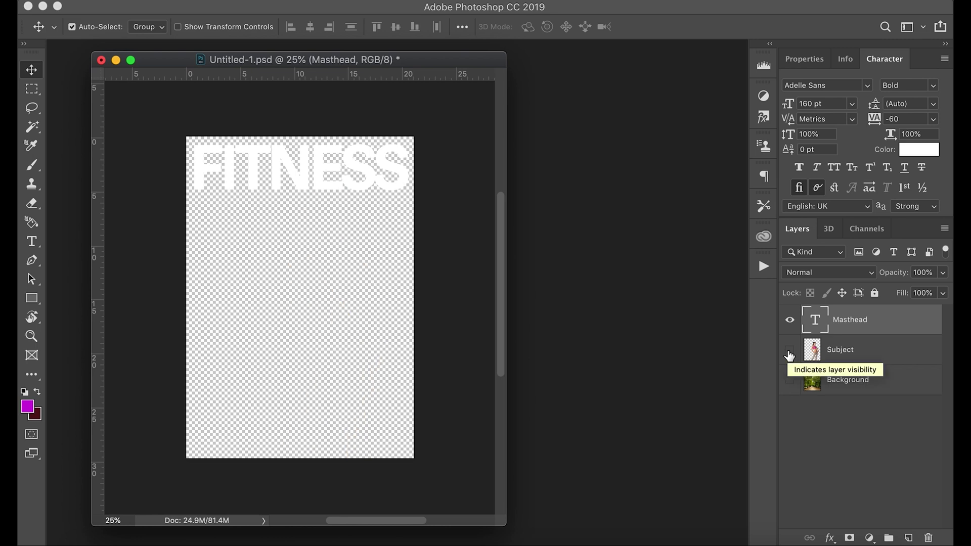
click(789, 354)
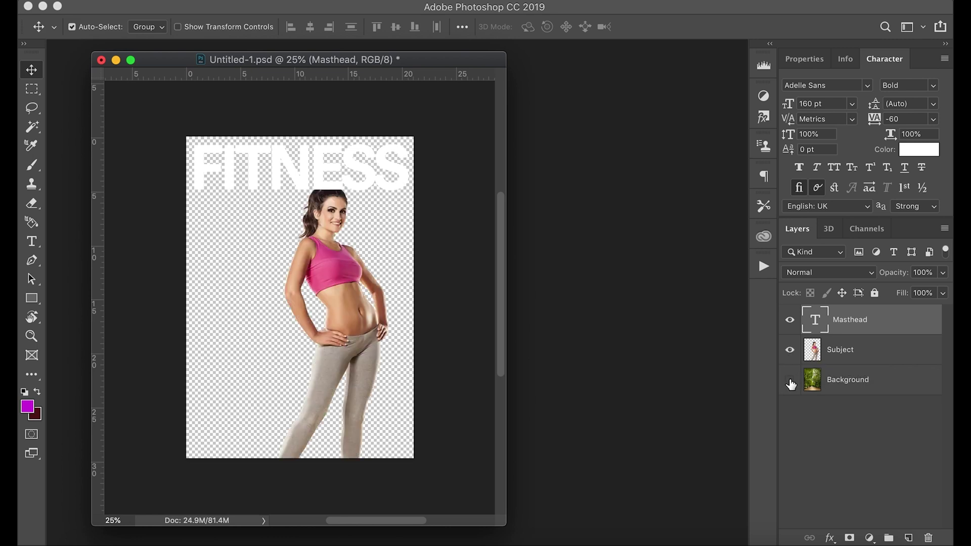
click(790, 382)
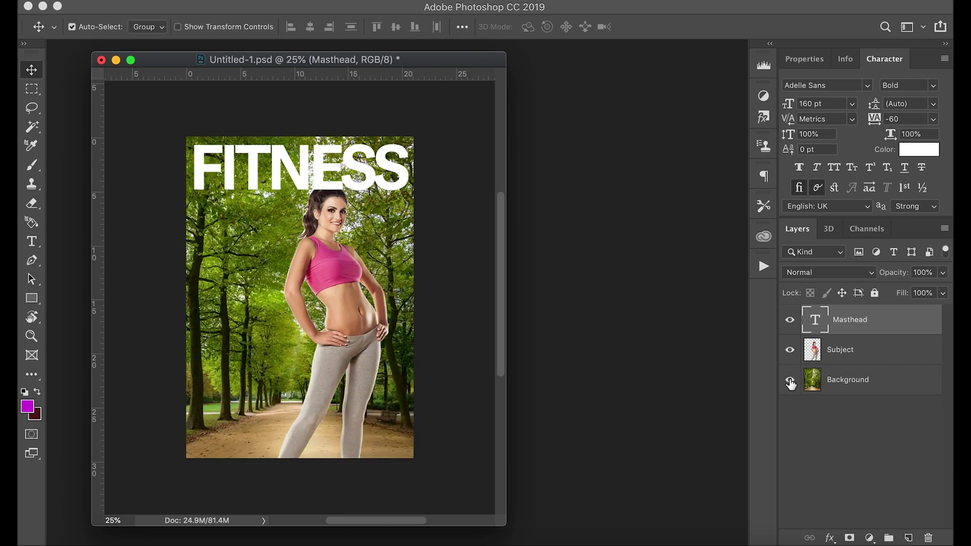
click(791, 322)
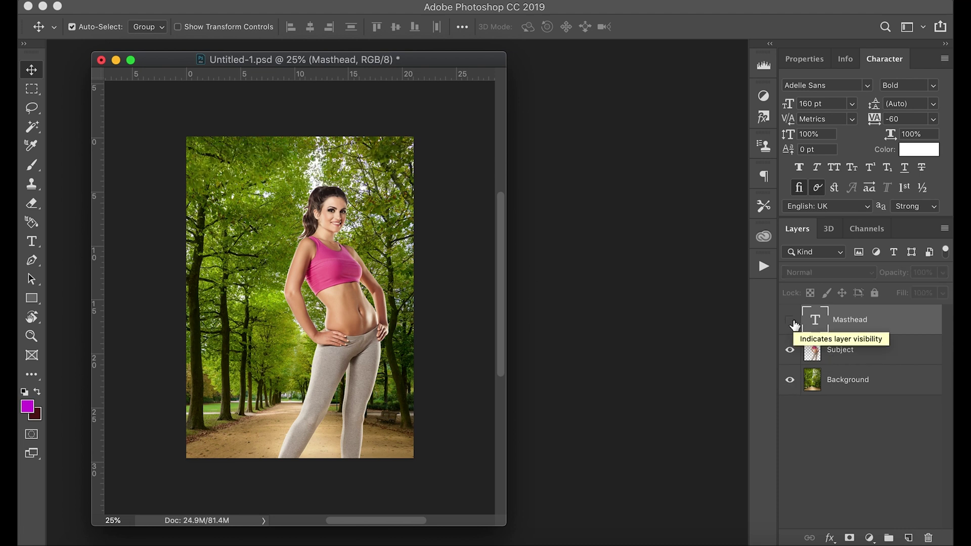
click(792, 322)
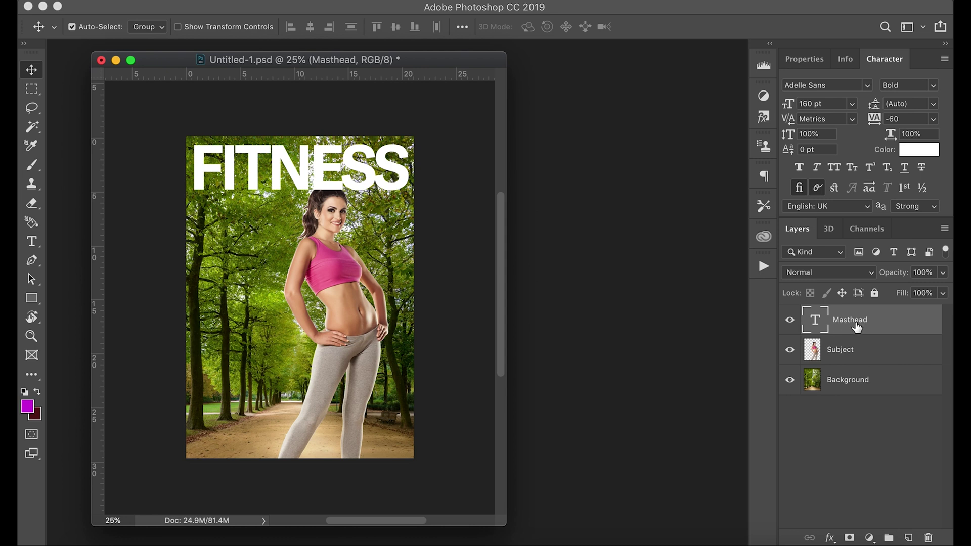
Place the Masthead layer beneath the Subject layer so the woman's head overlaps the title, and save the document
drag(856, 328, 857, 358)
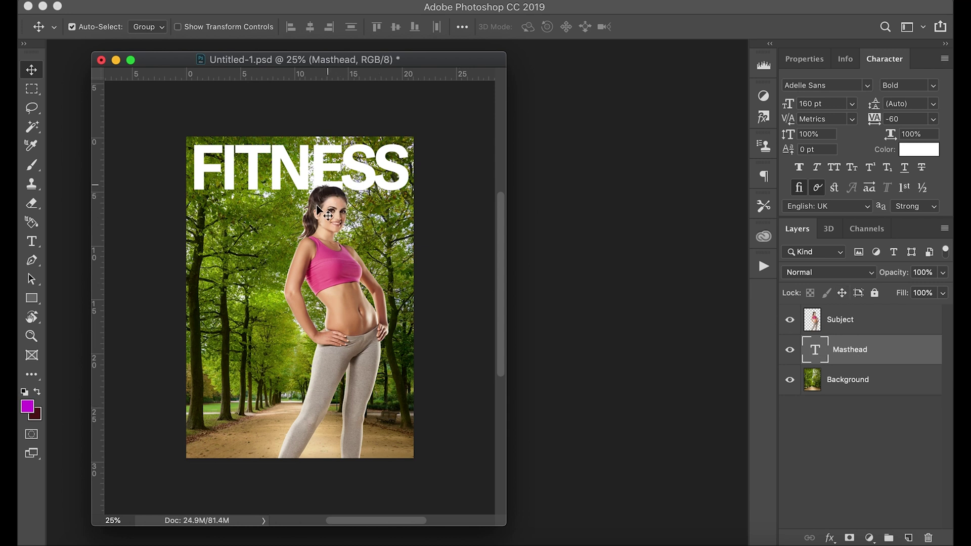
mouse_move(848, 351)
mouse_down()
mouse_move(853, 317)
mouse_move(851, 362)
mouse_up()
key(super+s)
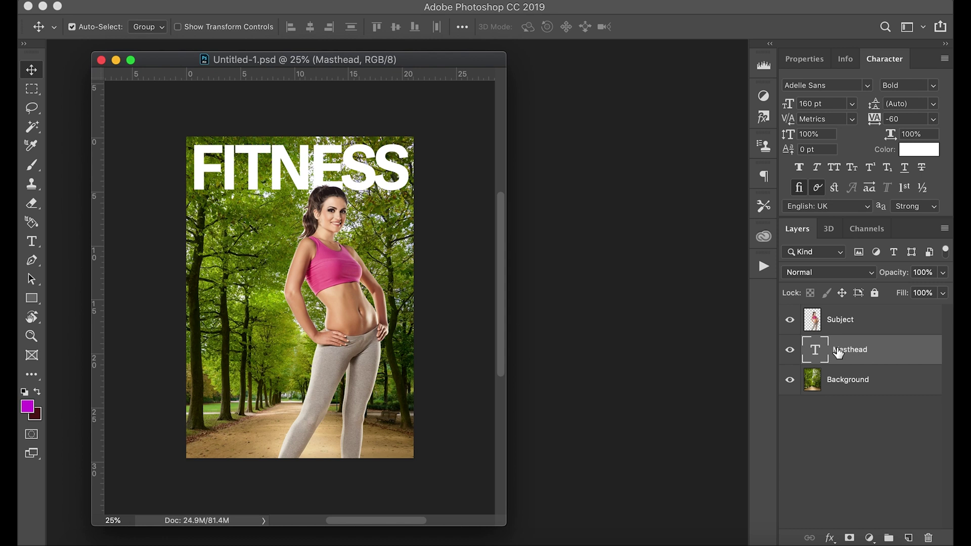
Duplicate the Masthead layer within the same document, naming the copy Coverline 1
right_click(868, 356)
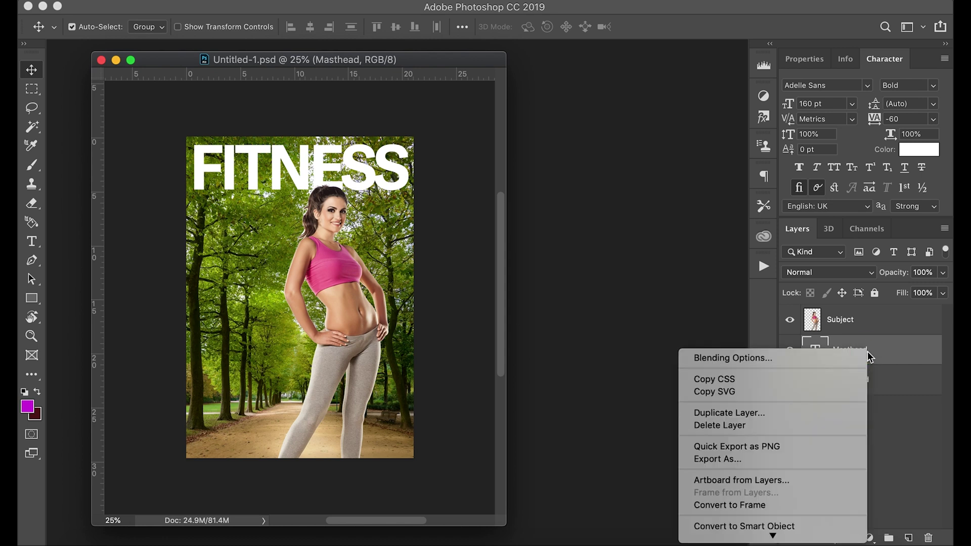
click(752, 412)
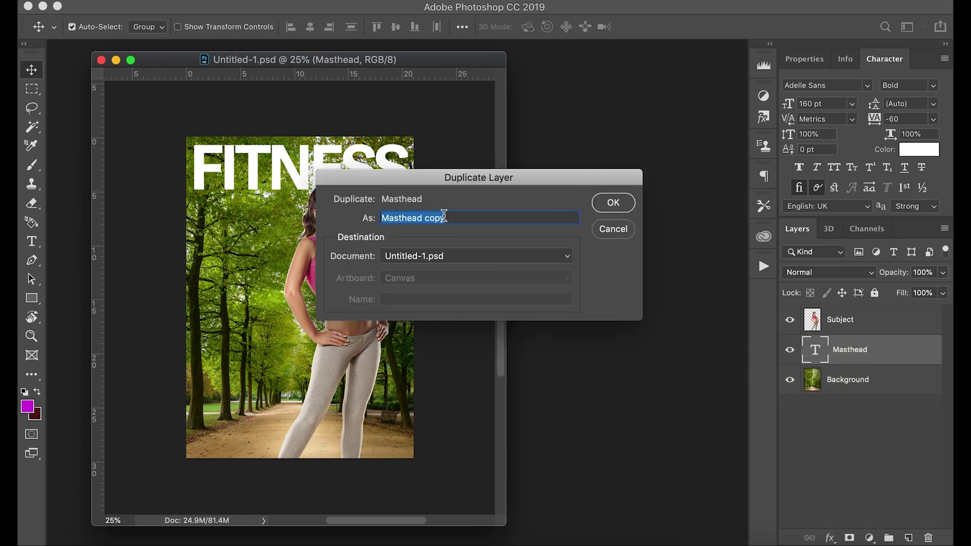
text(Coverline 1)
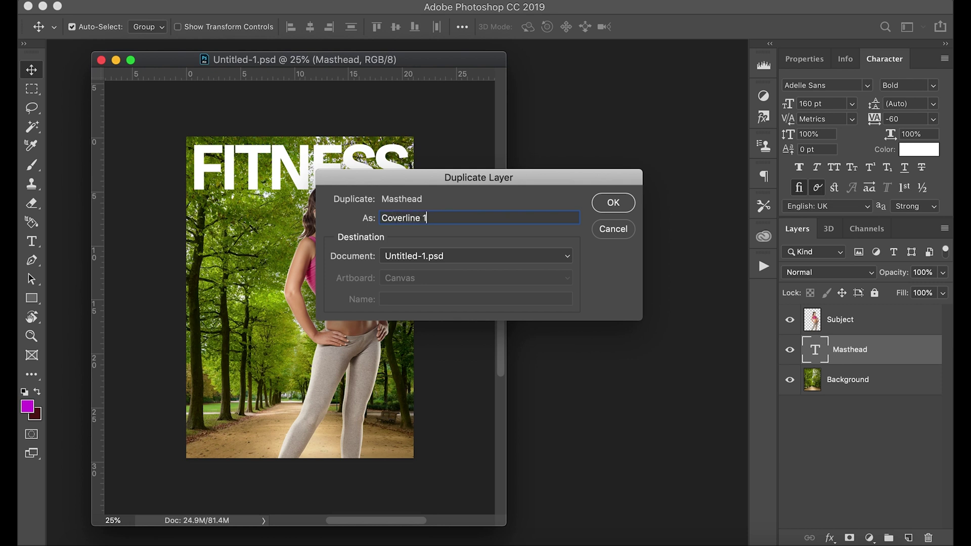
click(613, 202)
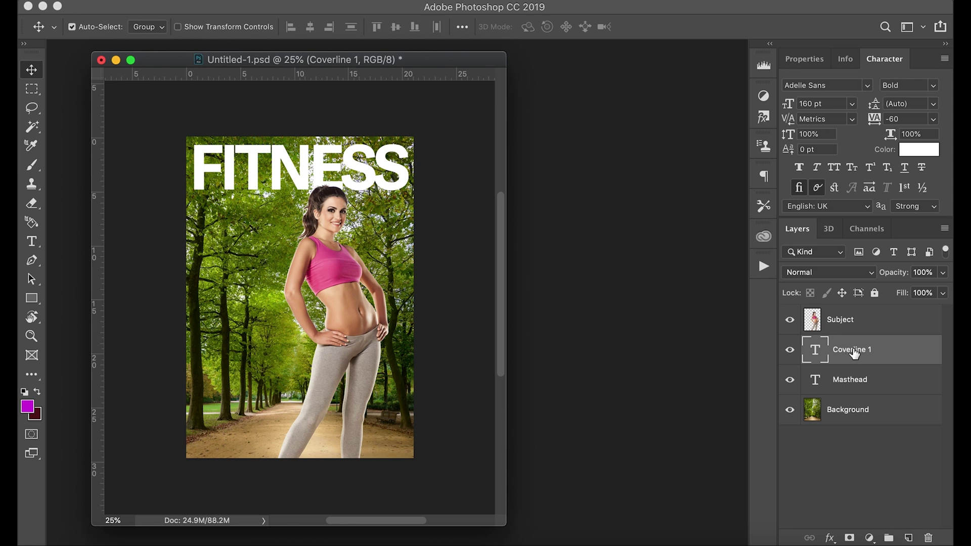
Move the Coverline 1 text down across the woman's chest and place its layer above Subject
click(253, 174)
drag(252, 175, 258, 281)
drag(860, 350, 860, 320)
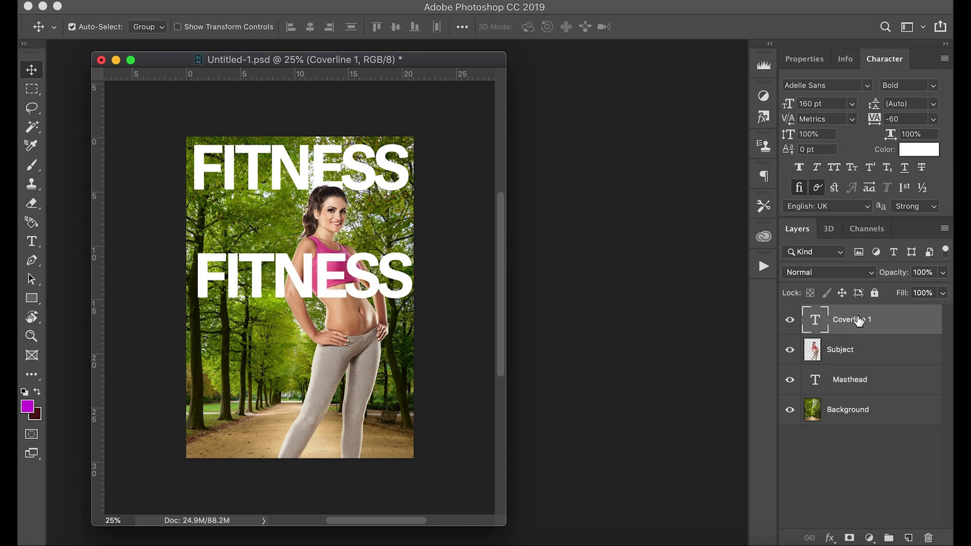
Replace the Coverline 1 text with "Get your best nutrition plan today!" and extend its text box down to the woman's lower legs
double_click(817, 321)
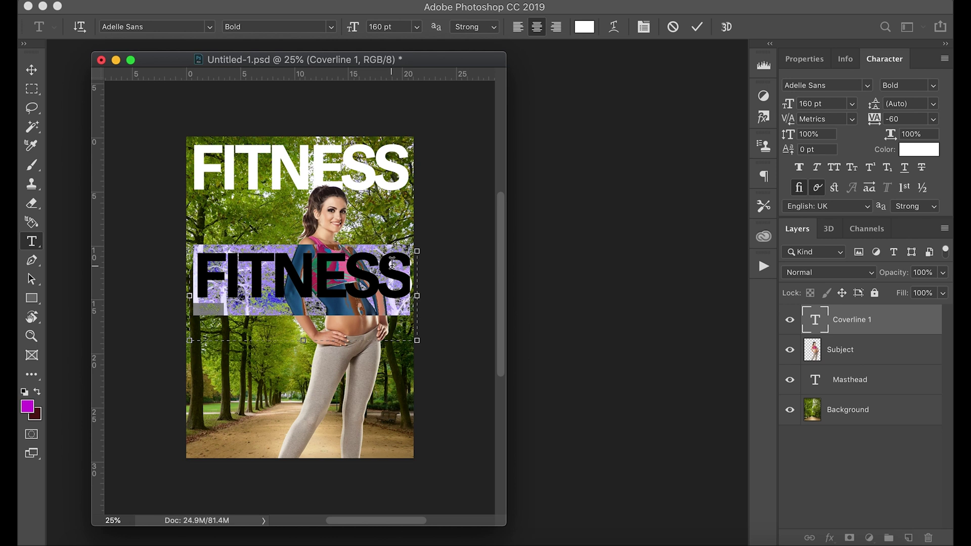
text(Get your)
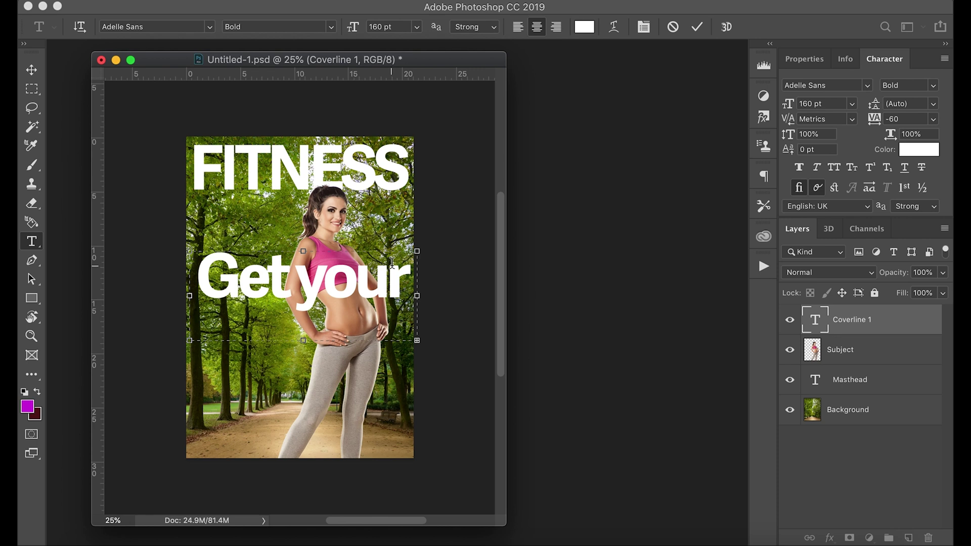
key(super+a)
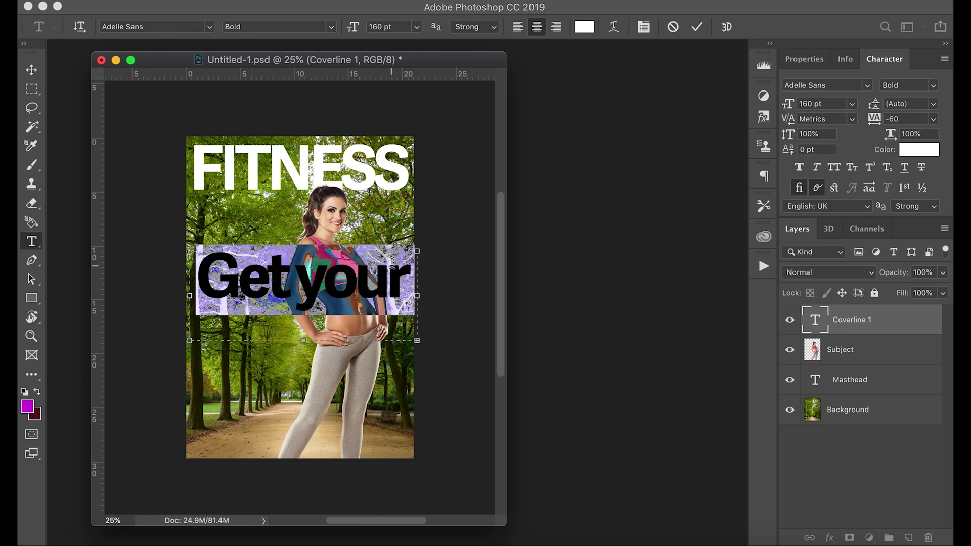
drag(303, 340, 303, 441)
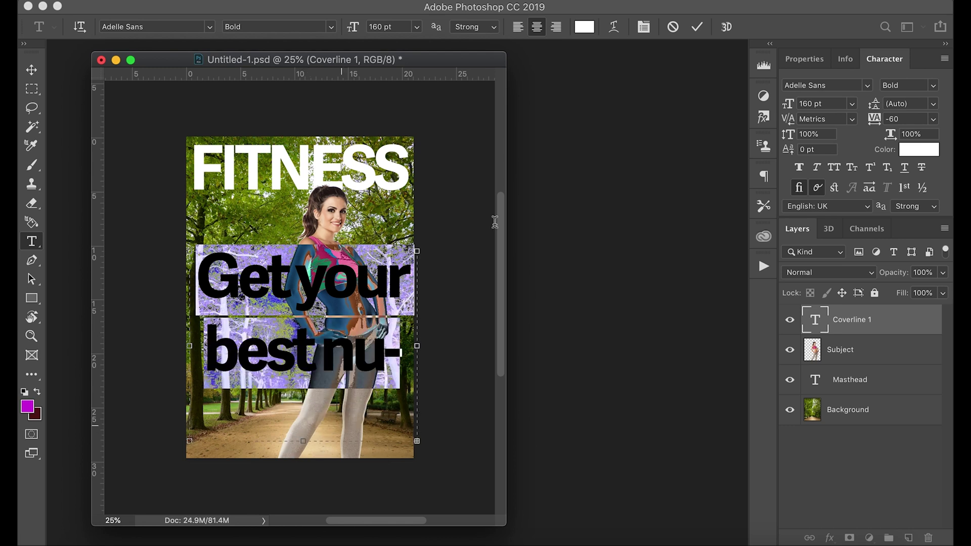
Reduce the whole coverline's font size to 41 pt so it fits on one line
click(398, 27)
key(shift+Down)
key(shift+Down)
key(shift+Down)
key(shift+Down)
key(shift+Down)
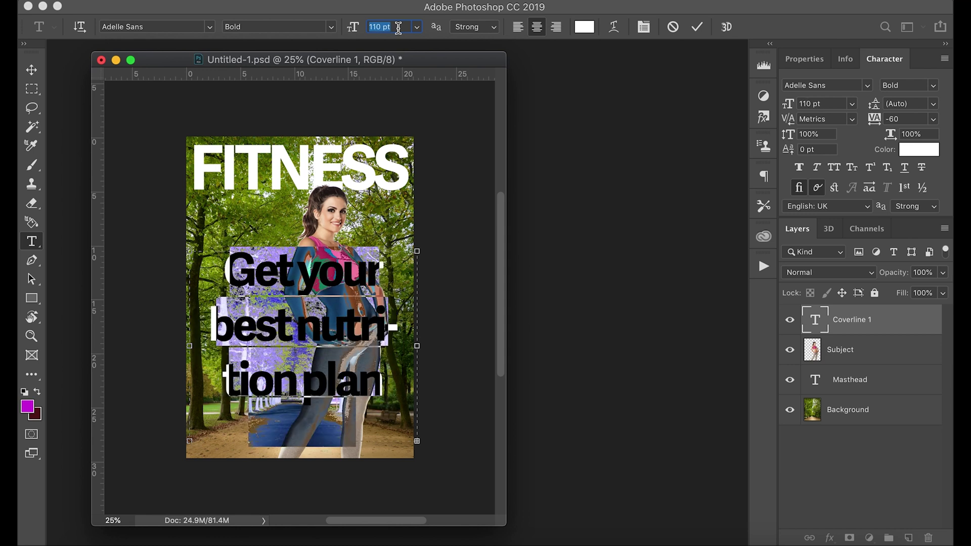
text(82)
key(Return)
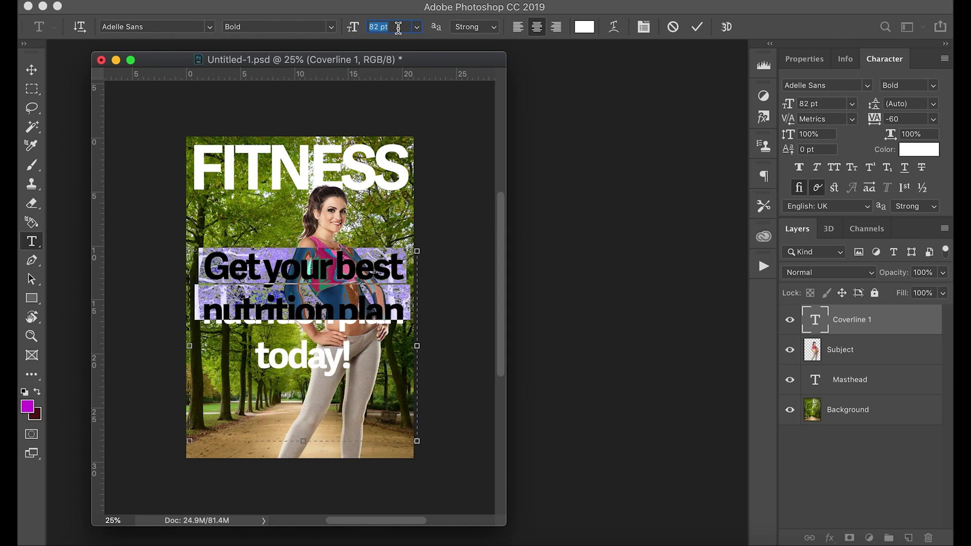
key(Down)
key(Down)
key(Down)
key(Down)
key(Down)
key(Down)
key(Down)
key(Down)
key(Down)
key(Down)
key(Down)
key(Down)
key(Down)
key(Down)
key(Down)
key(Down)
key(Down)
key(Down)
key(Down)
key(Down)
key(Down)
key(Down)
key(Down)
key(Down)
key(Down)
key(Down)
key(Down)
key(Down)
key(Down)
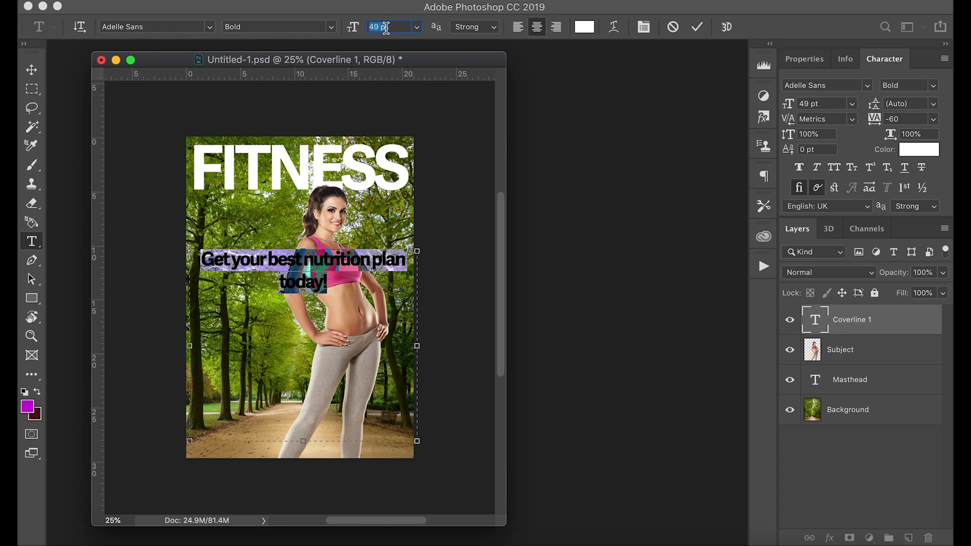
key(Down)
key(Down)
key(Down)
key(Down)
key(Down)
key(Down)
key(Down)
key(Down)
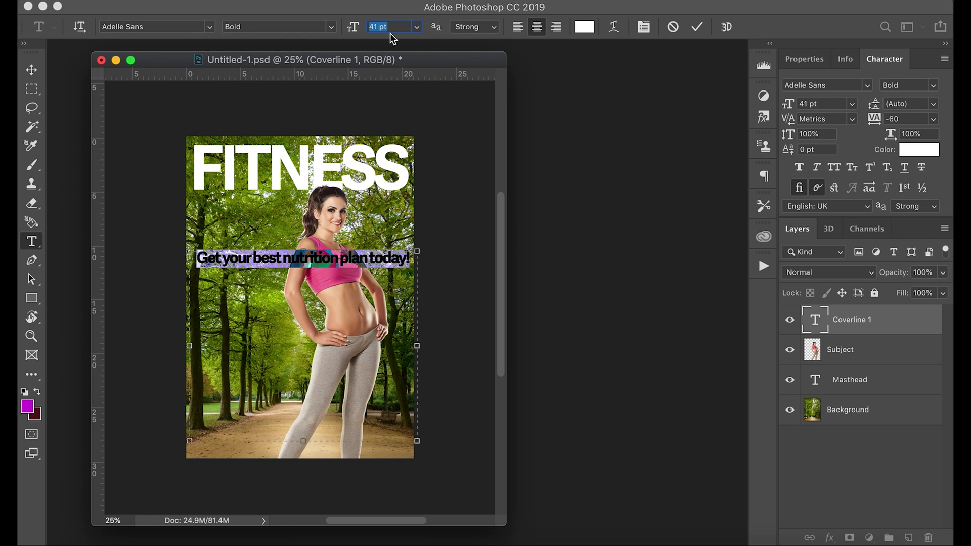
Left-align the coverline and narrow its text box so the text wraps beside the woman
click(519, 27)
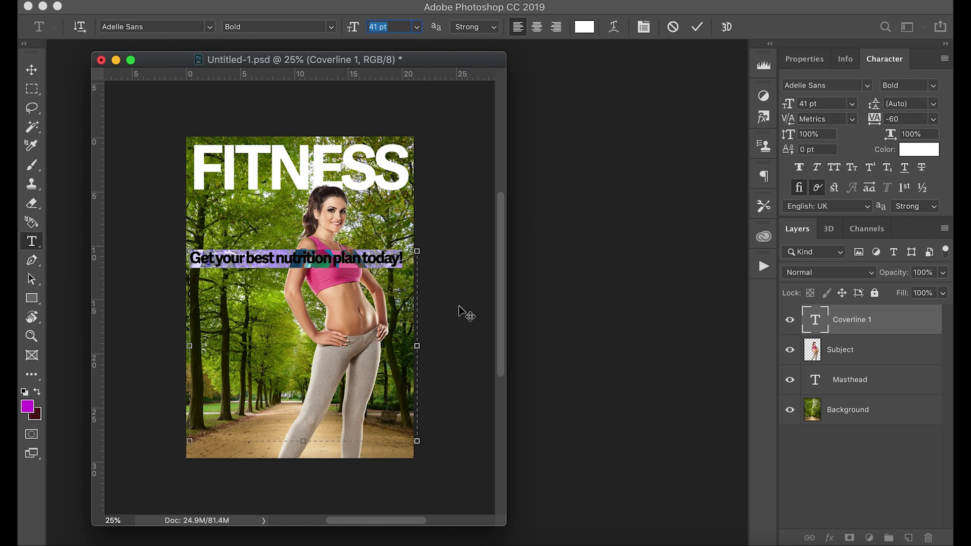
drag(417, 345, 280, 357)
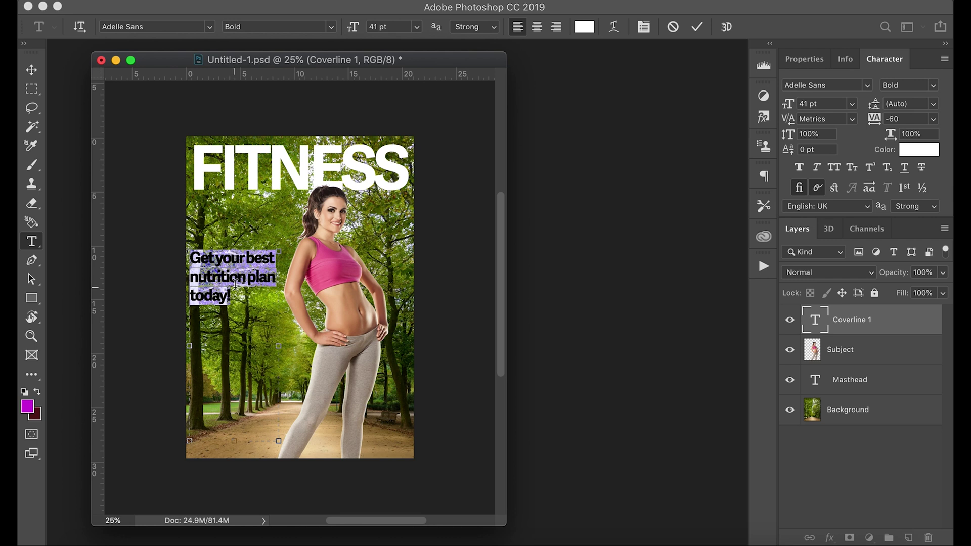
Loosen the coverline's letter tracking to -20
key(super+equal)
key(super+equal)
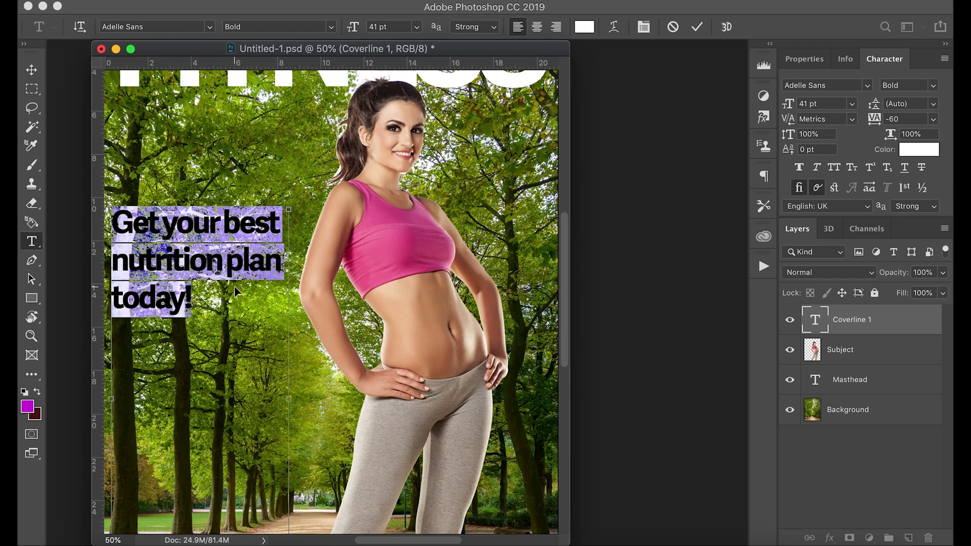
key(super+equal)
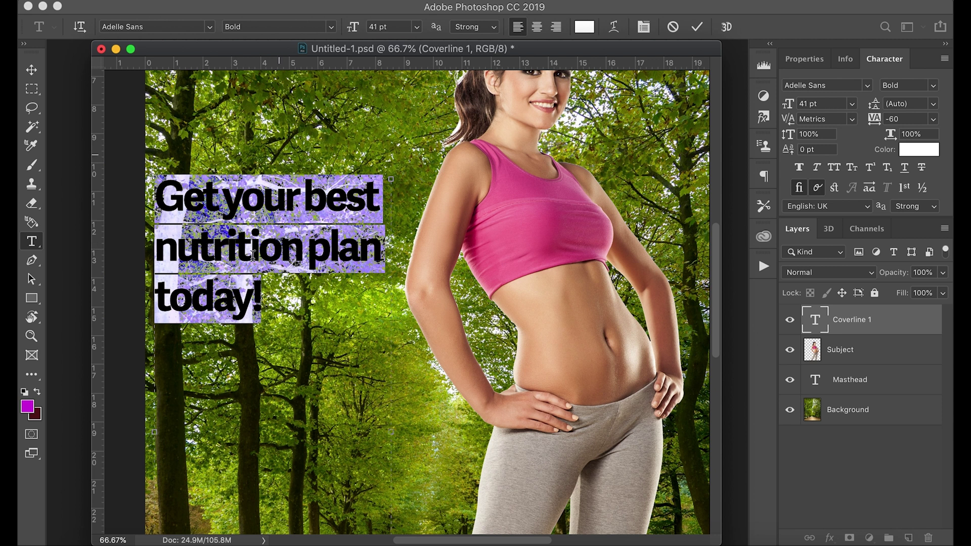
click(905, 118)
text(-40)
key(Return)
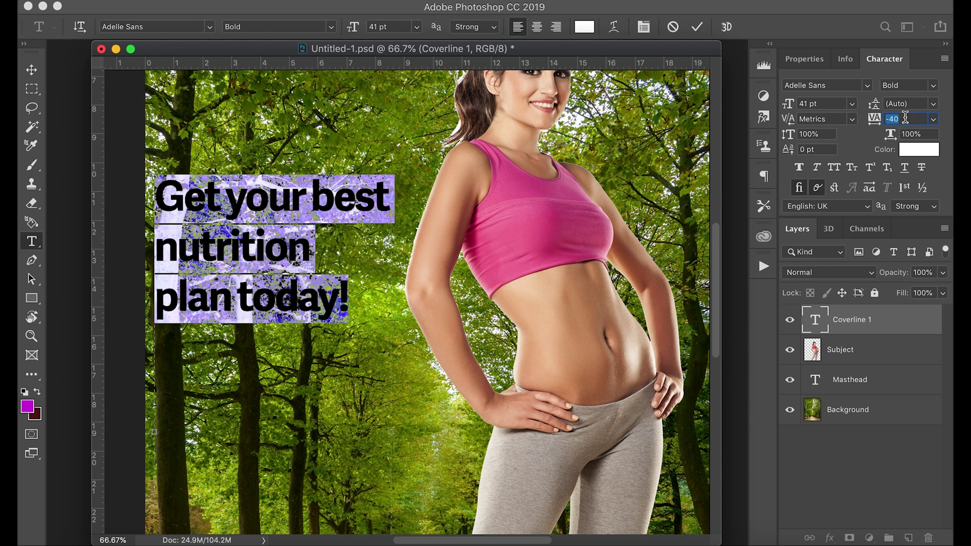
text(-20)
key(Return)
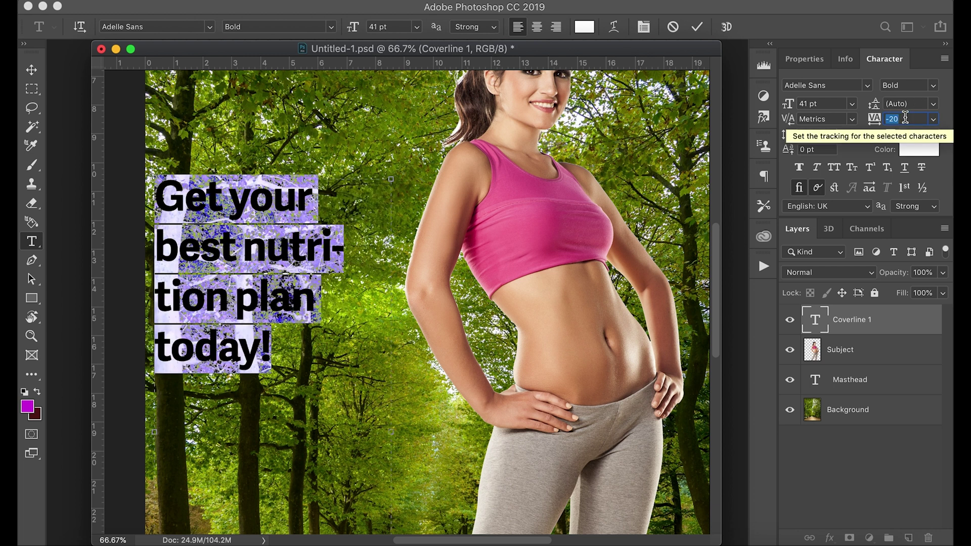
Widen the coverline's text box until the text wraps as "Get your best / nutrition plan / today!" without hyphenation
drag(392, 432, 420, 432)
drag(422, 432, 483, 430)
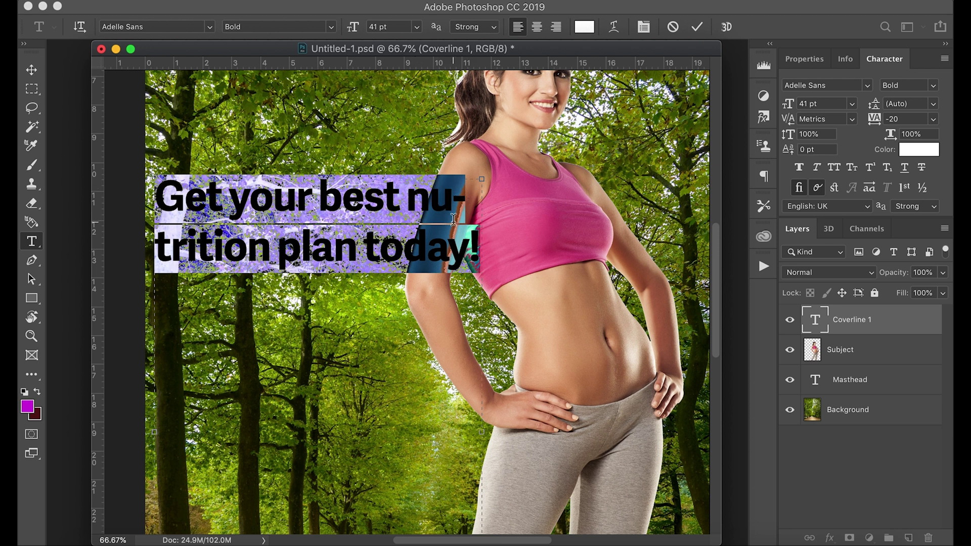
drag(482, 431, 425, 428)
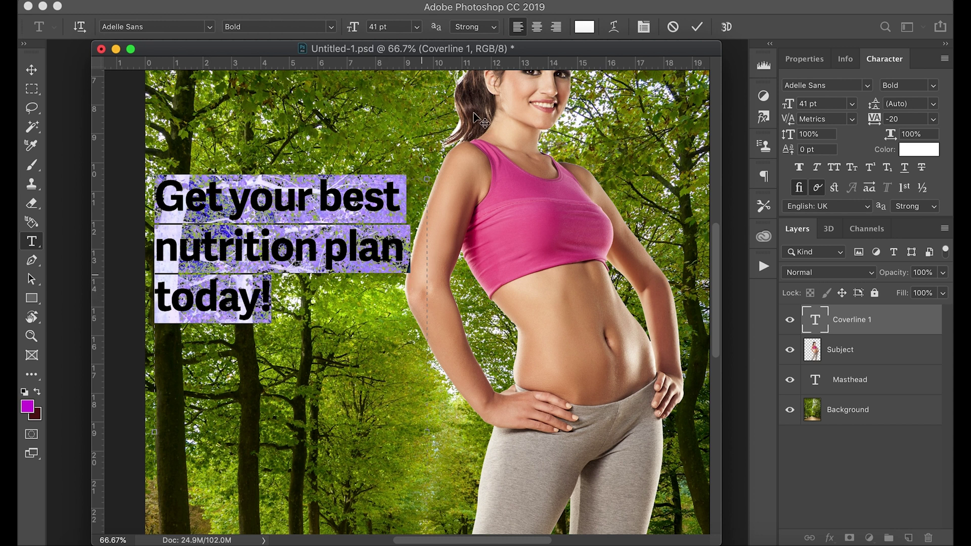
Set the coverline's font size to 34 pt and narrow its text box to keep the three-line wrap
key(Down)
key(Down)
key(Down)
key(Down)
key(Down)
key(Down)
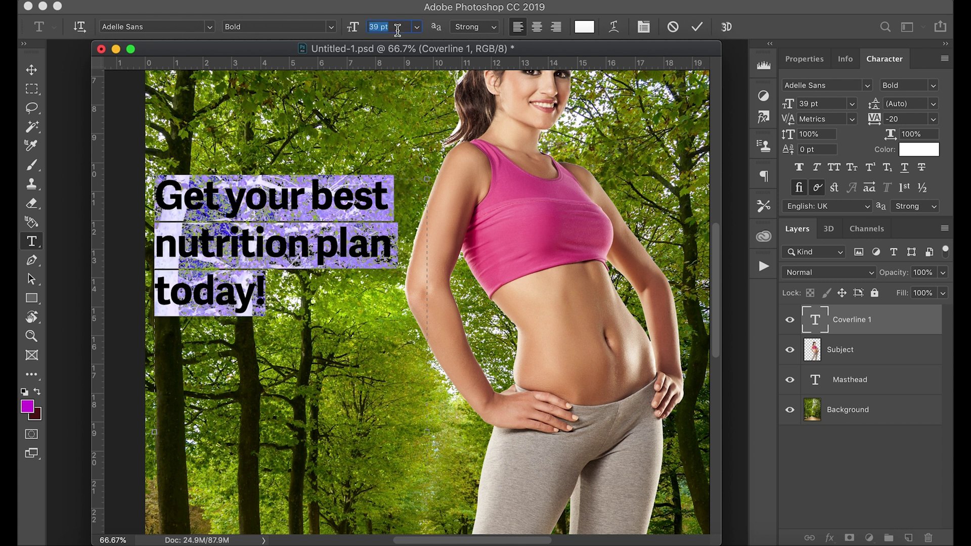
key(Down)
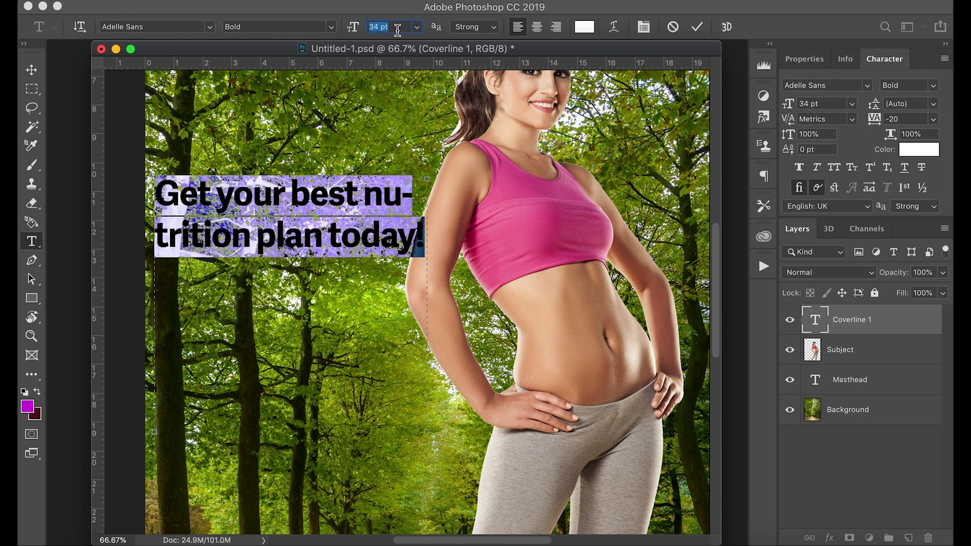
drag(427, 433, 409, 434)
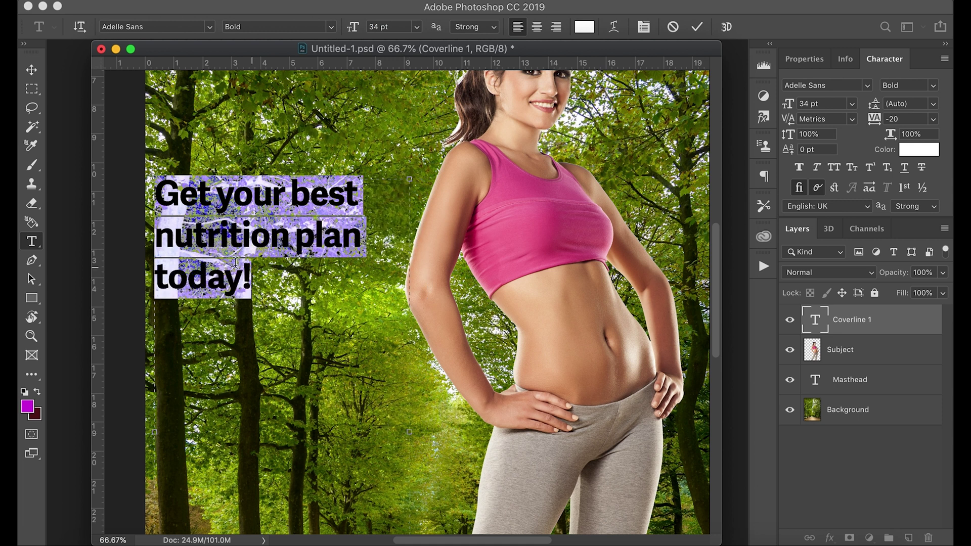
Enlarge only the word "today!" to 73 pt so it matches the width of the line above
click(210, 277)
double_click(211, 277)
click(261, 277)
drag(261, 277, 153, 277)
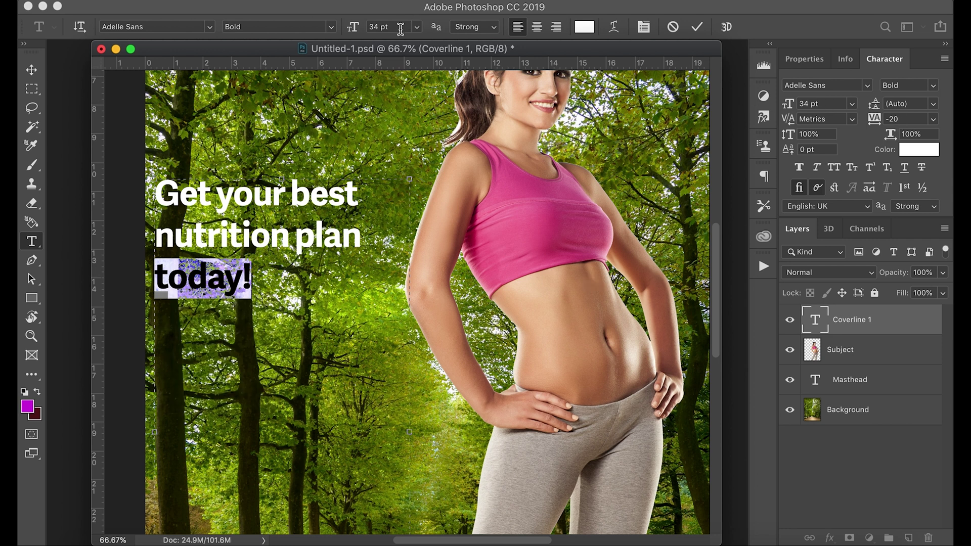
key(Up)
key(Up)
key(Up)
key(Up)
key(Up)
key(Up)
key(Up)
key(Up)
key(Up)
key(Up)
key(Up)
key(Up)
key(Up)
key(Up)
key(Up)
key(Up)
key(Up)
key(Up)
key(Up)
key(Up)
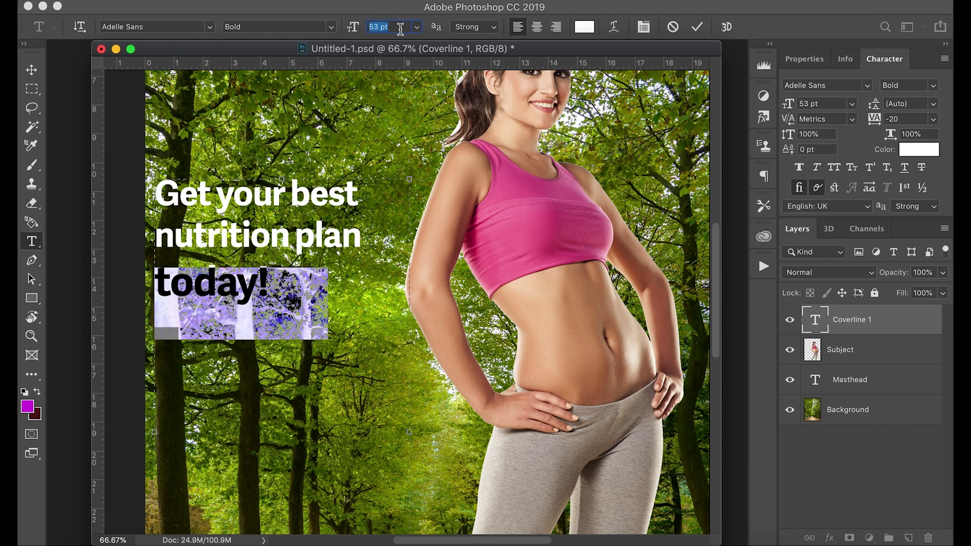
key(Down)
key(Down)
key(Down)
key(Down)
key(Down)
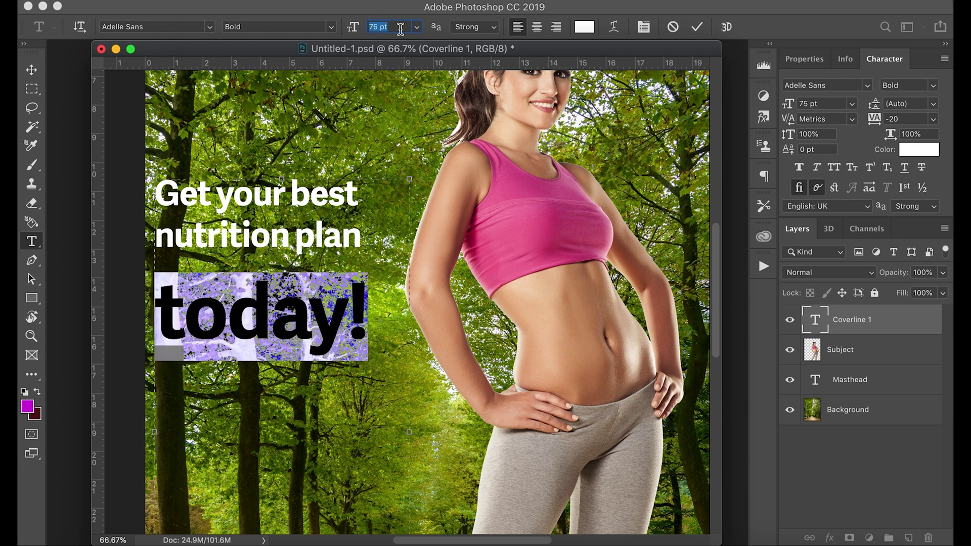
key(Down)
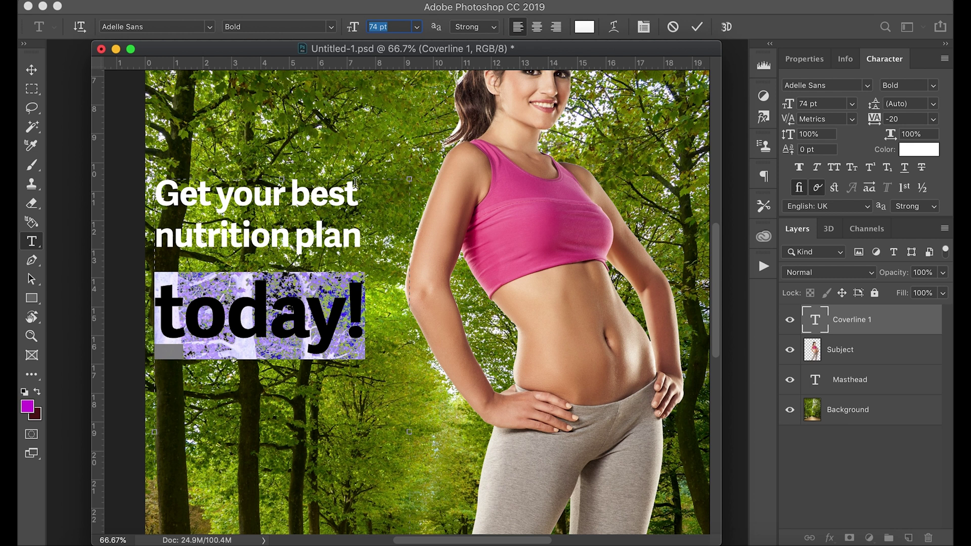
mouse_move(246, 321)
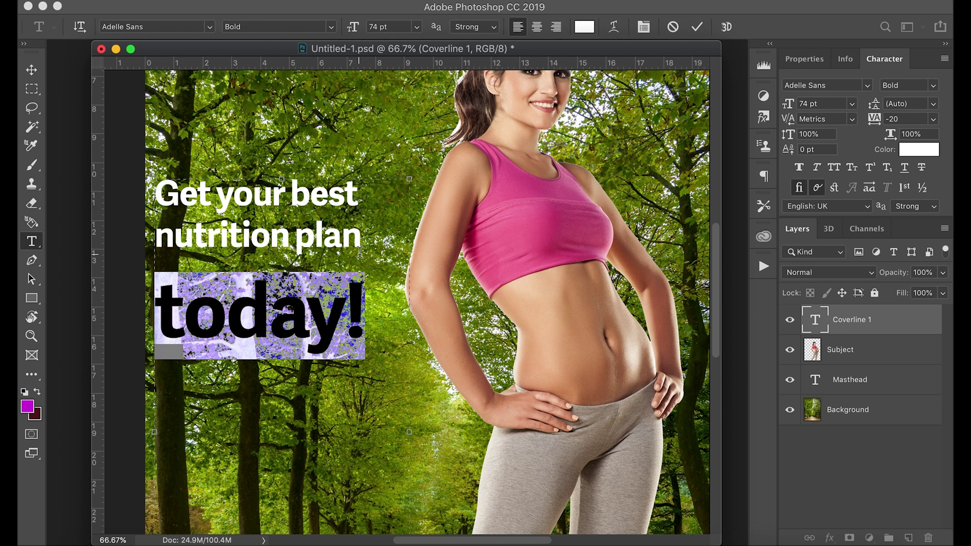
key(Down)
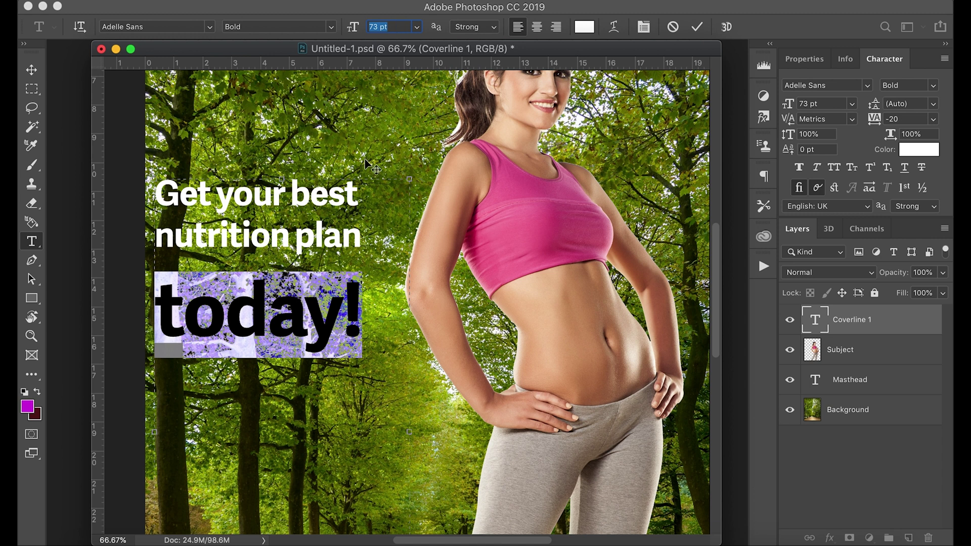
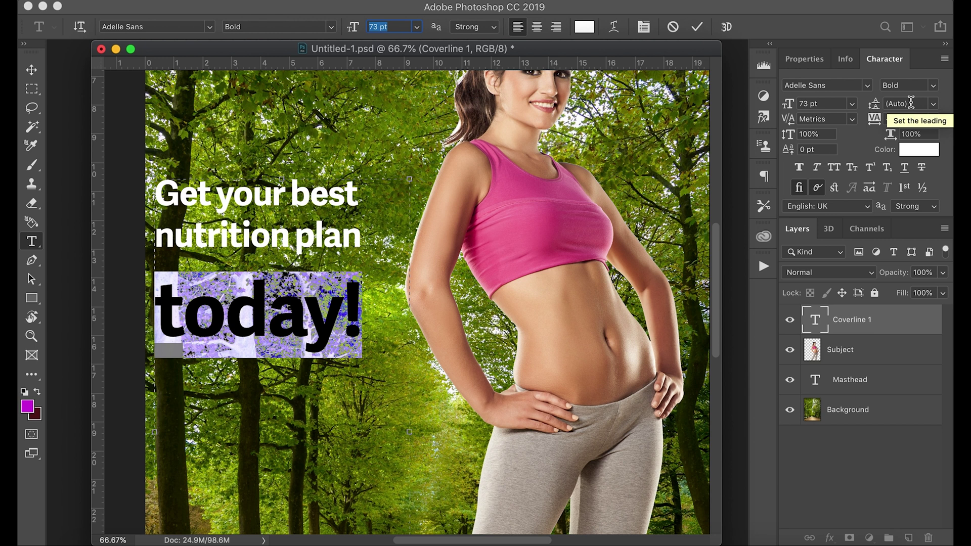
Tighten the leading of "today!" to 58 pt to bring it closer to the line above
click(933, 103)
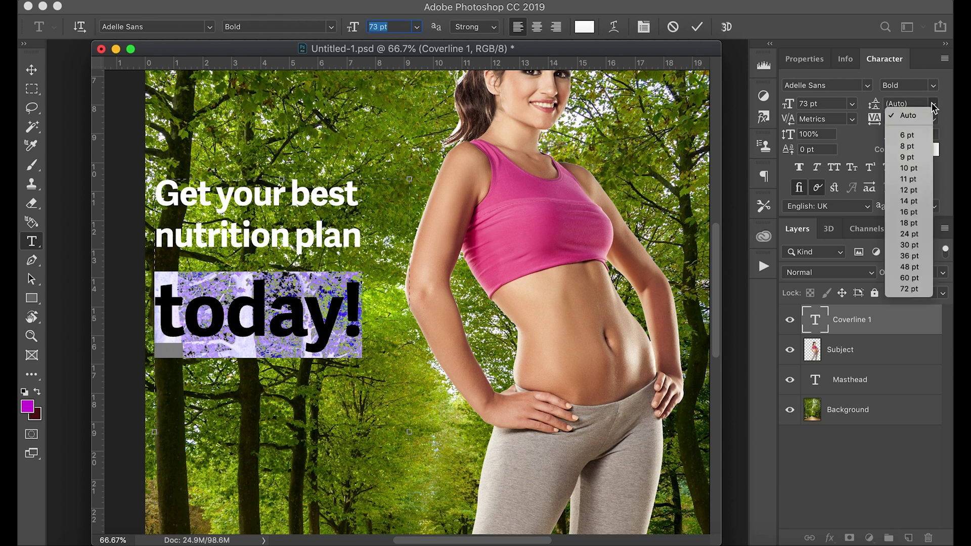
click(917, 104)
click(915, 104)
text(90)
key(Return)
key(Down)
key(Down)
key(Down)
key(Down)
key(Down)
key(Down)
key(Down)
key(Down)
key(Down)
key(Down)
key(Down)
key(Down)
key(Down)
key(Down)
key(Down)
key(Down)
key(Down)
key(Down)
key(Down)
key(Down)
key(Down)
key(Down)
key(Down)
key(Down)
key(Down)
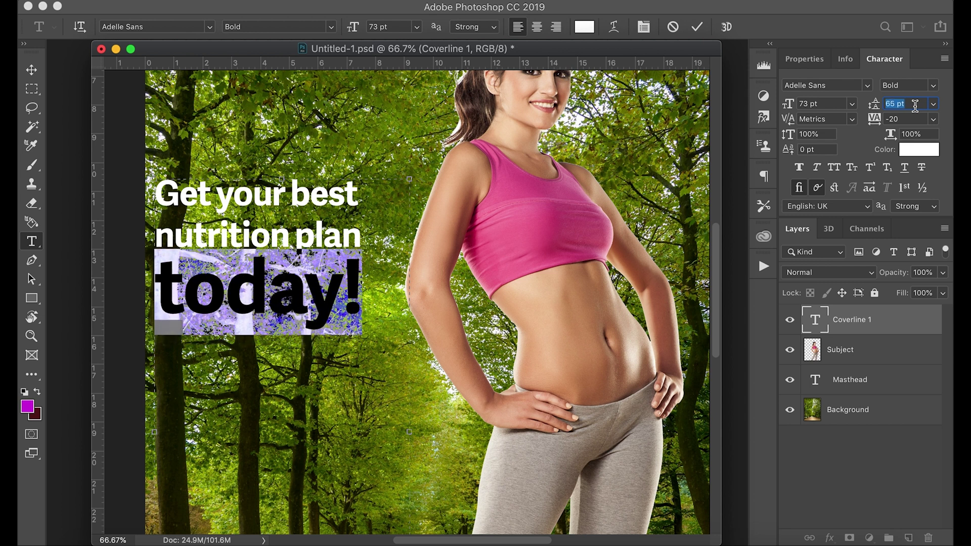
key(Down)
key(Down)
key(Down)
key(Down)
key(Down)
key(Down)
key(Down)
key(Down)
key(Down)
key(Down)
key(Down)
key(Down)
key(Down)
key(Down)
key(Down)
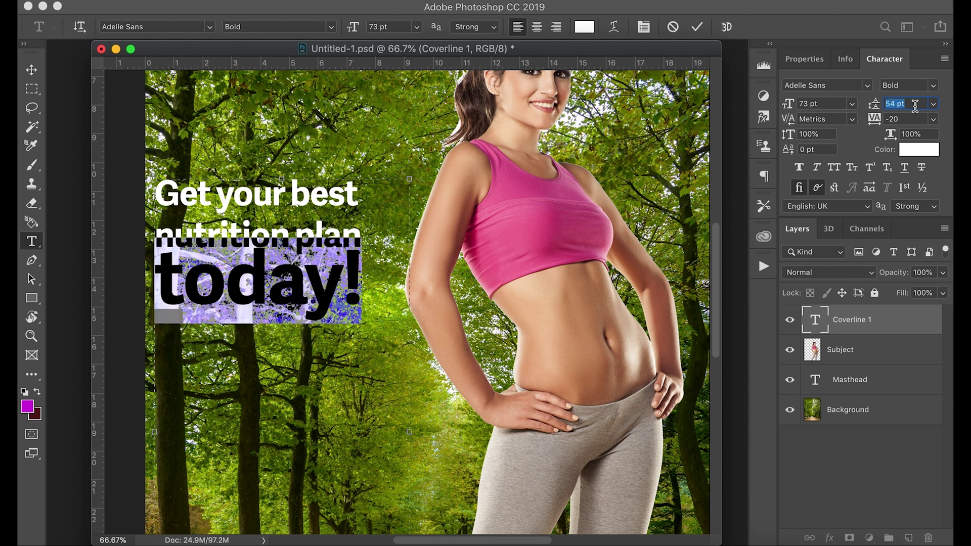
key(Up)
key(Up)
key(Up)
key(Up)
key(Up)
key(Up)
key(Up)
key(Up)
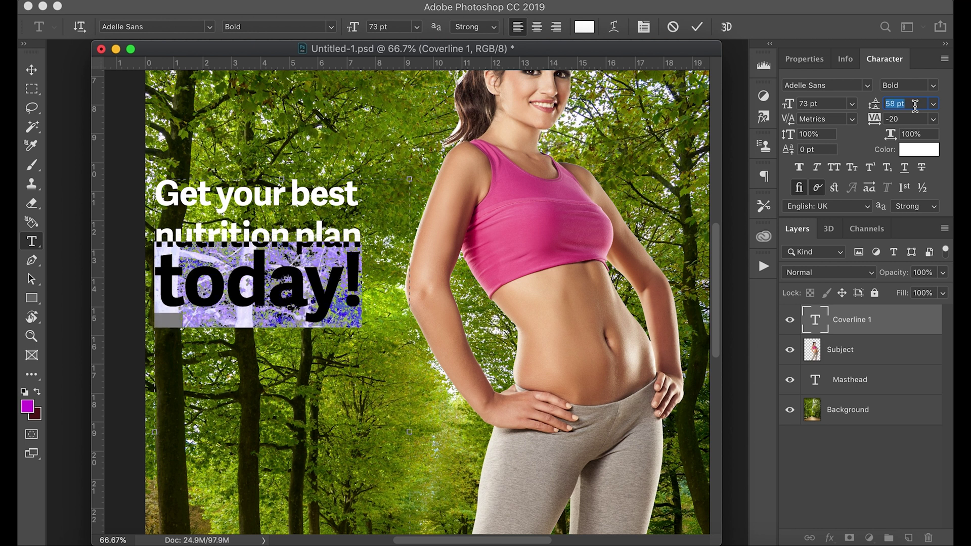
Set the leading of the "nutrition plan" line to 39 pt
click(326, 231)
drag(362, 233, 154, 235)
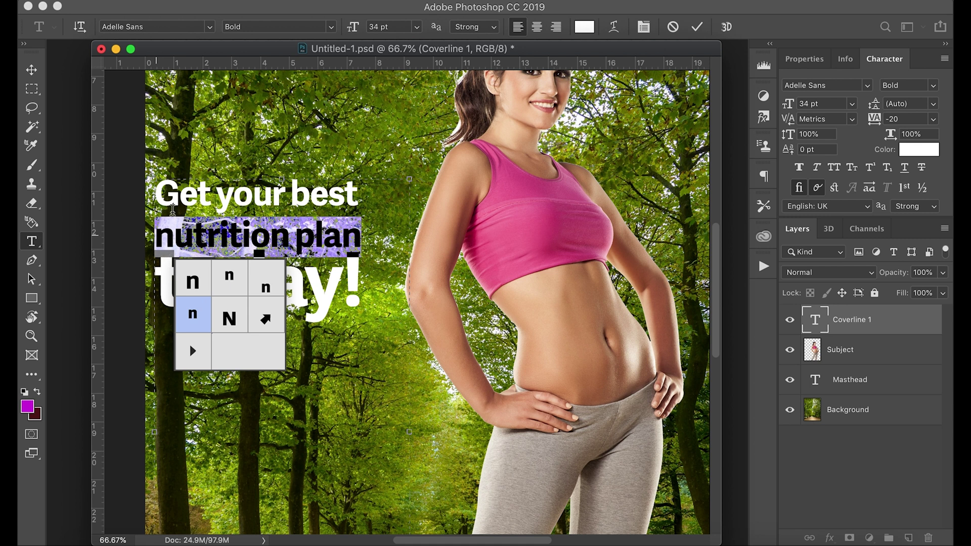
double_click(914, 103)
text(36)
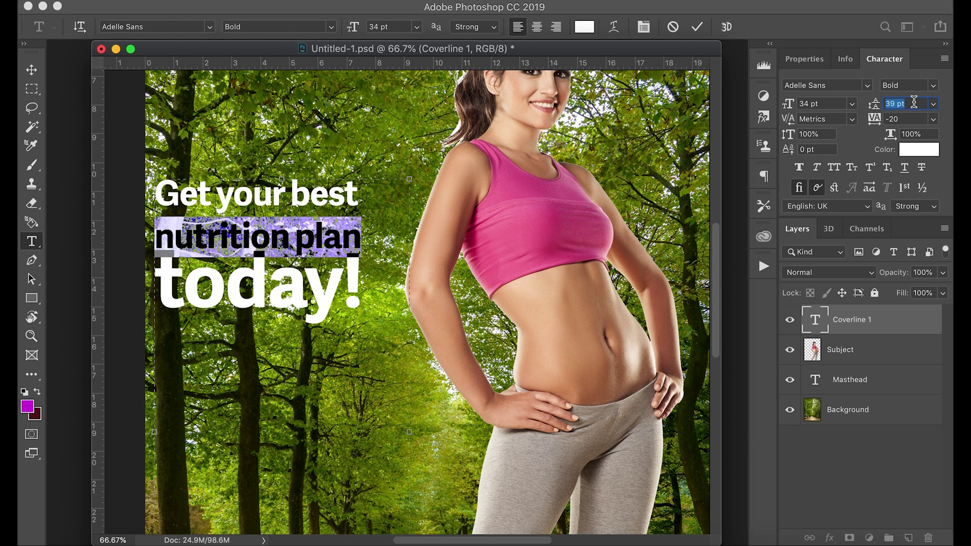
Try tighter leading on the "nutrition plan" line, at 34 pt and at 28 pt
key(Return)
text(34)
key(Return)
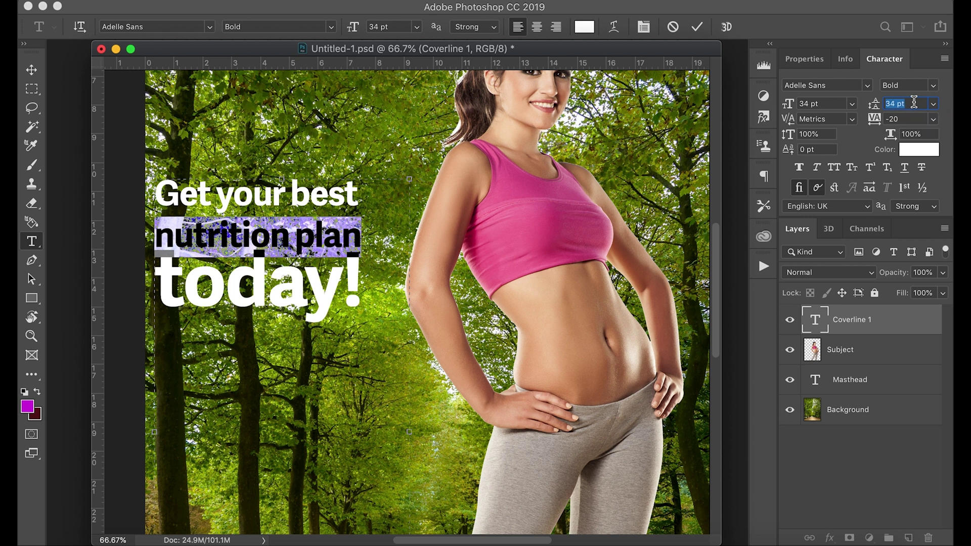
text(21)
key(Return)
key(Down)
key(Down)
key(Down)
key(Down)
key(Down)
key(Down)
key(Down)
key(Down)
key(Down)
key(Down)
key(Down)
key(Down)
click(312, 235)
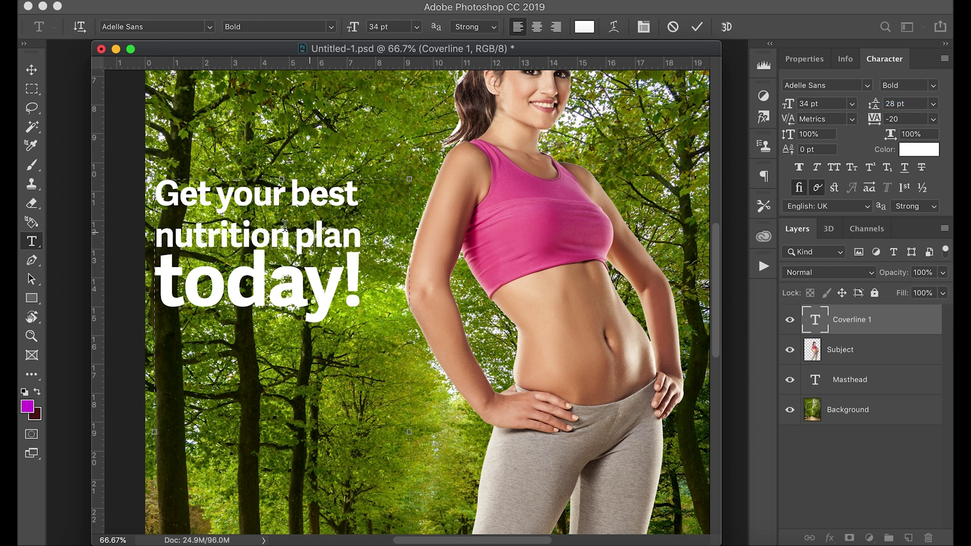
Set the leading of the "nutrition plan" line to 24 pt and commit the text edit
drag(160, 230, 354, 223)
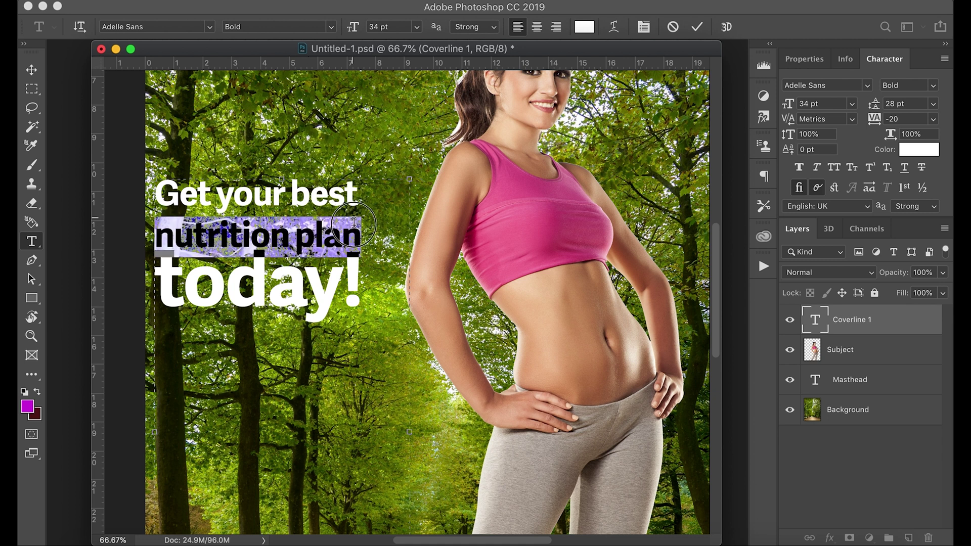
key(Down)
key(Down)
key(Up)
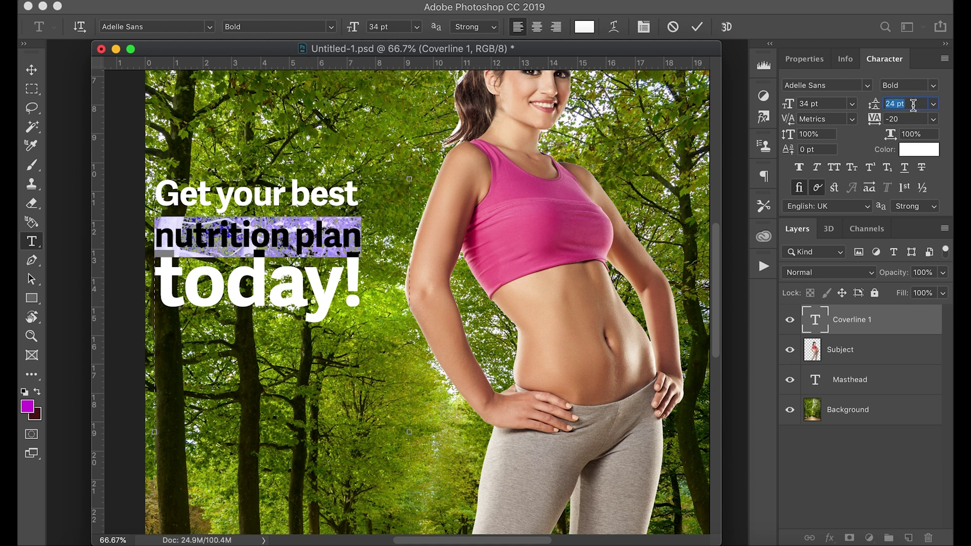
click(36, 70)
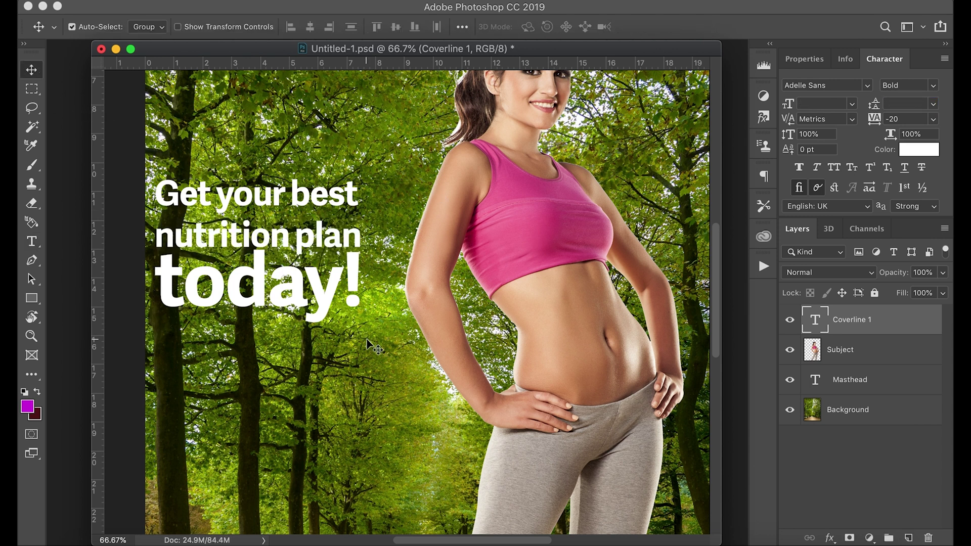
Enlarge the document window around the whole cover and shift the coverline slightly lower
key(super+minus)
key(super+minus)
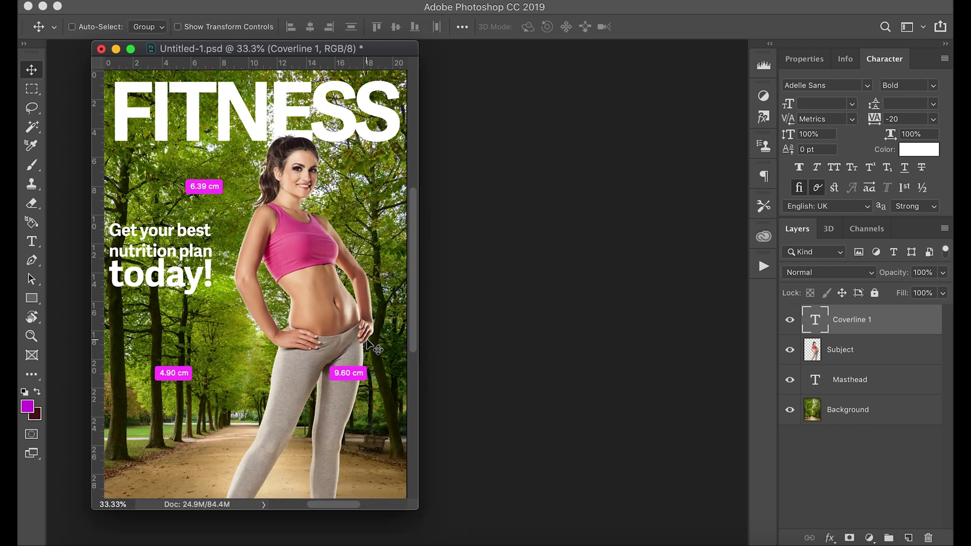
key(super+minus)
drag(341, 397, 352, 408)
drag(382, 436, 418, 445)
mouse_move(211, 261)
mouse_down()
mouse_move(230, 283)
mouse_move(219, 266)
mouse_move(212, 271)
mouse_up()
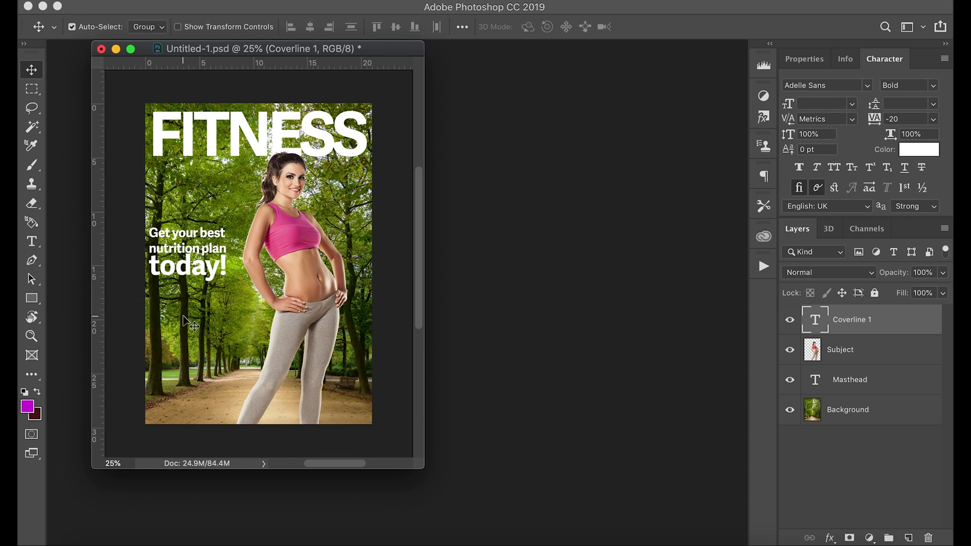
Move the document window down a little and toggle the rulers off and back on
drag(238, 46, 236, 73)
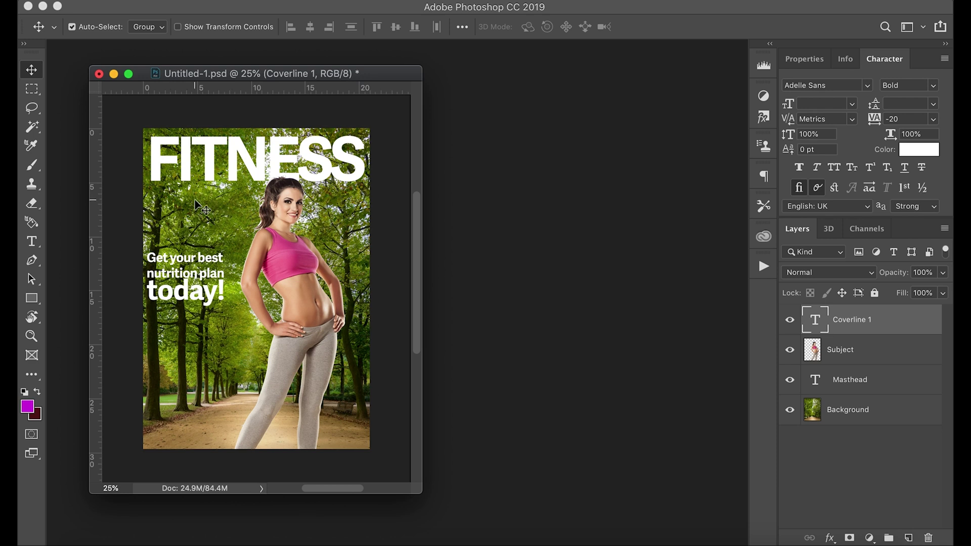
key(super+r)
key(super+r)
key(super+r)
key(super+r)
key(super+r)
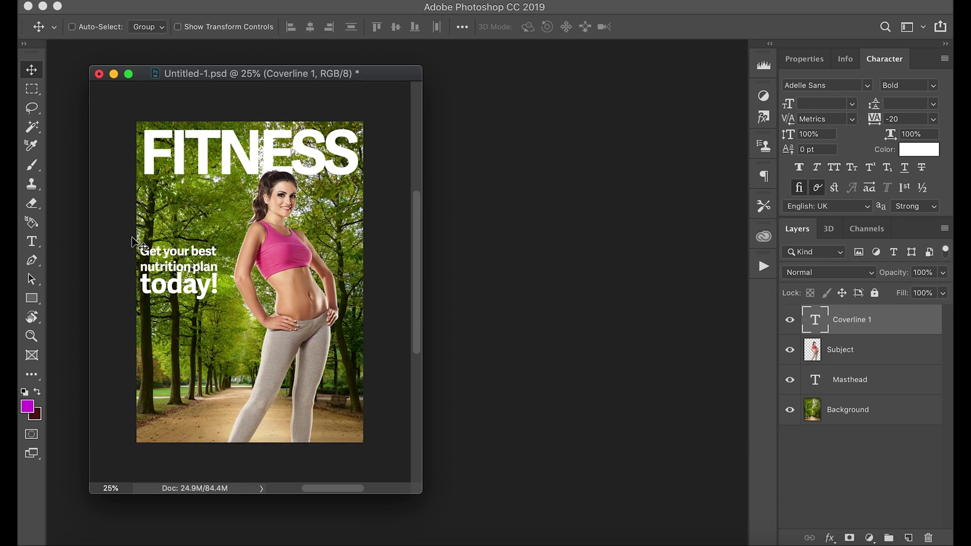
key(super+r)
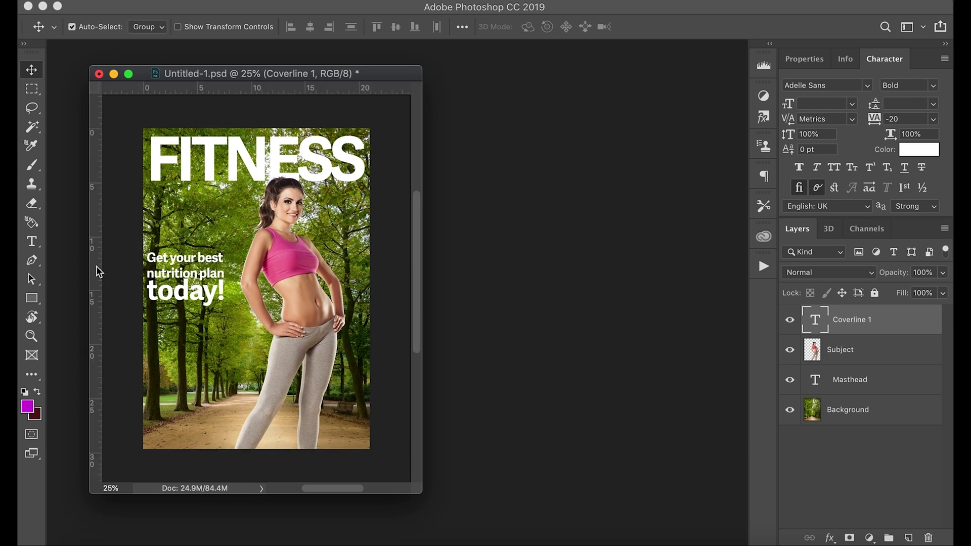
Add two vertical guides aligned with the left and right edges of the FITNESS masthead
drag(96, 266, 153, 259)
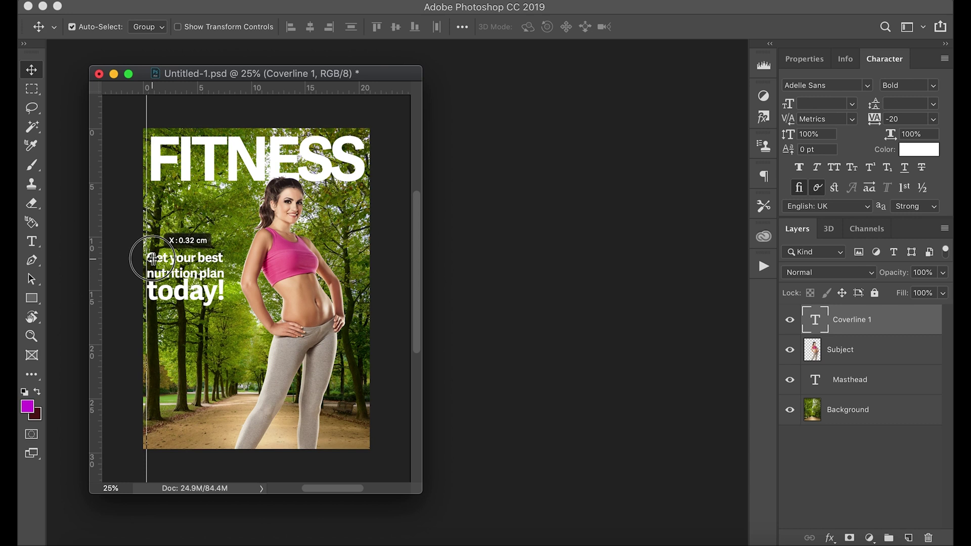
drag(152, 259, 155, 258)
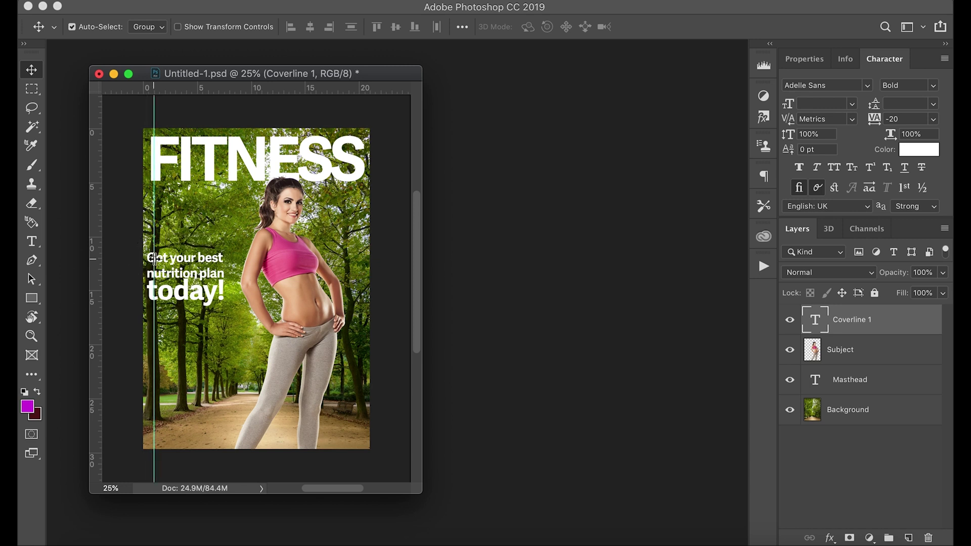
click(876, 417)
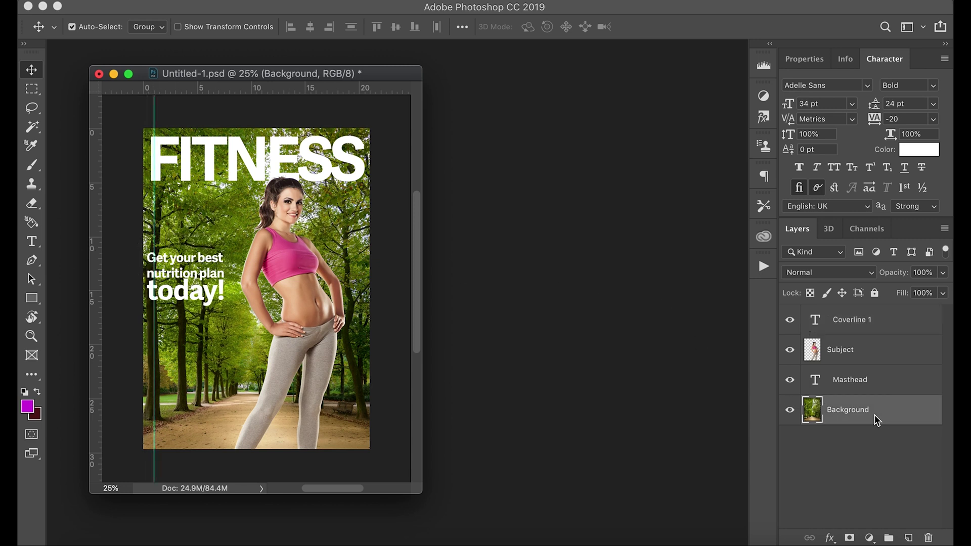
click(155, 221)
drag(155, 221, 150, 221)
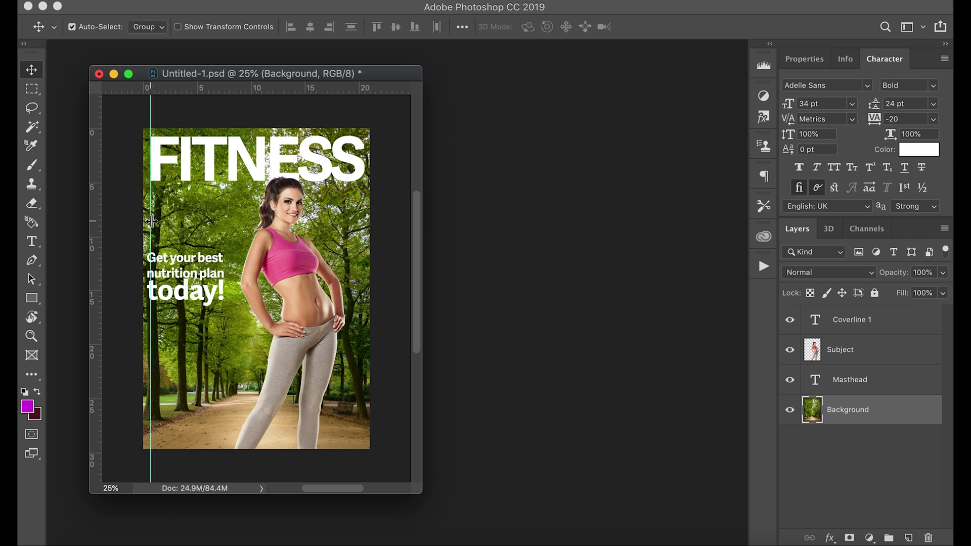
drag(99, 246, 365, 224)
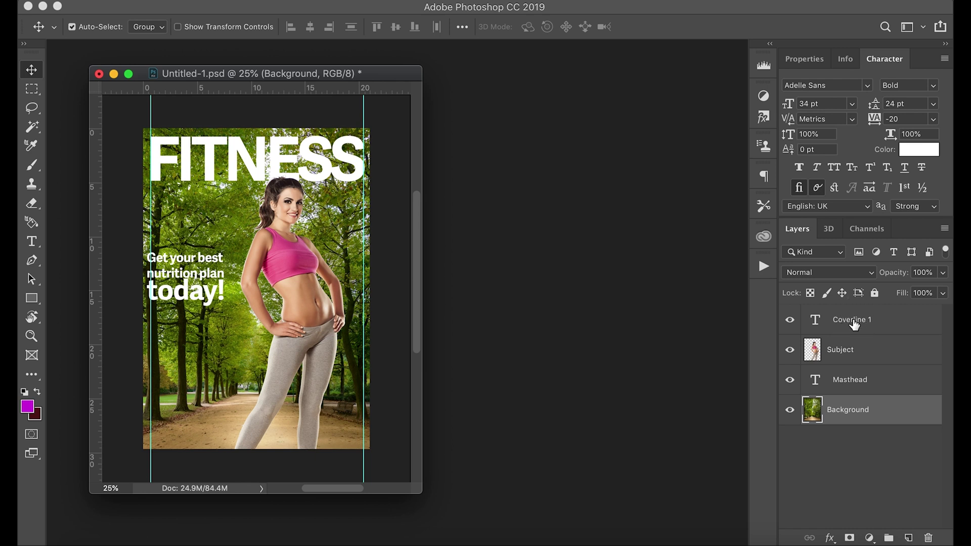
Move the Coverline 1 text right so its left edge aligns with the left guide
click(835, 328)
drag(201, 290, 204, 292)
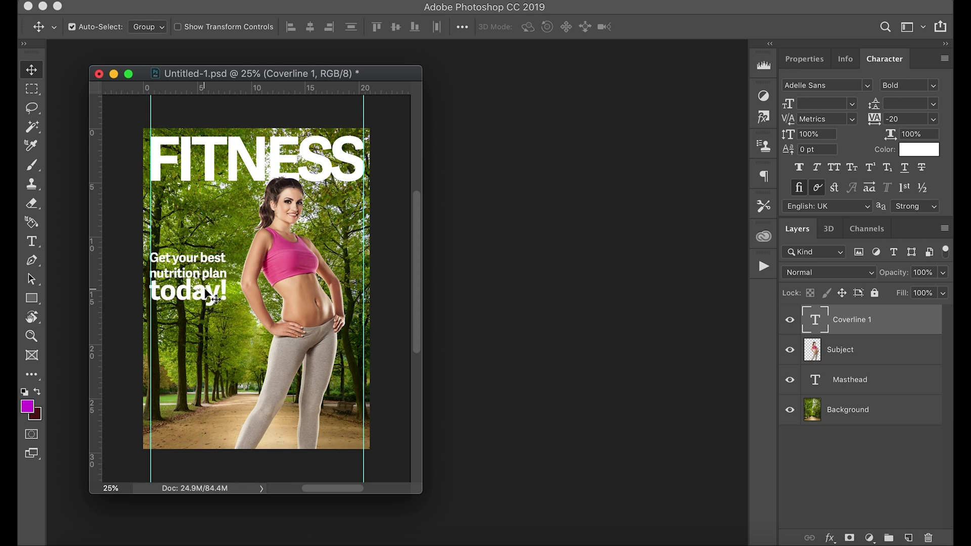
key(Right)
key(Right)
key(Right)
key(Right)
key(Right)
key(Right)
key(Right)
key(Right)
key(Right)
key(Right)
key(Right)
key(Right)
key(Right)
key(Right)
key(Right)
key(Right)
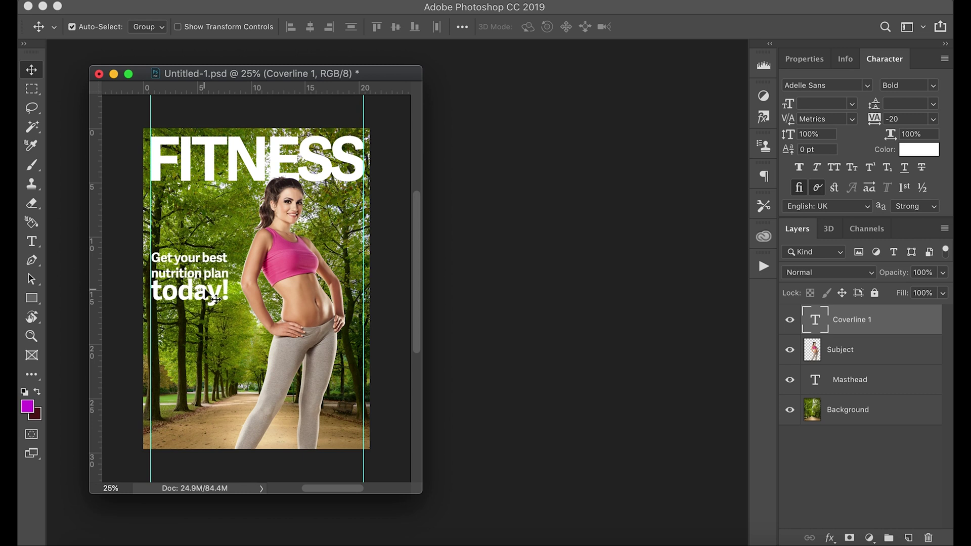
Move Coverline 1 up beside the woman's shoulder, keeping it aligned to the left guide
key(Down)
key(Down)
key(Down)
key(Down)
key(Down)
key(Down)
key(Down)
key(Down)
key(Down)
key(Down)
key(Down)
key(Down)
key(Down)
key(Down)
key(Down)
key(Down)
key(Down)
key(Down)
key(Down)
key(Down)
key(Down)
key(Down)
key(Down)
key(Down)
key(Down)
key(Down)
key(Down)
key(Down)
drag(205, 290, 213, 260)
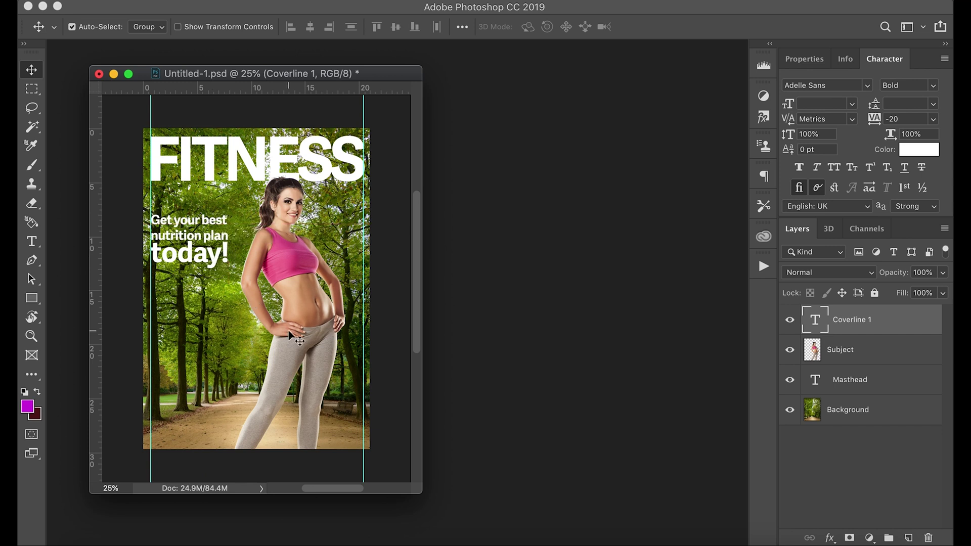
Duplicate the Coverline 1 layer as "Coverline 2" and place the copy directly below the original, along the left guide
right_click(863, 320)
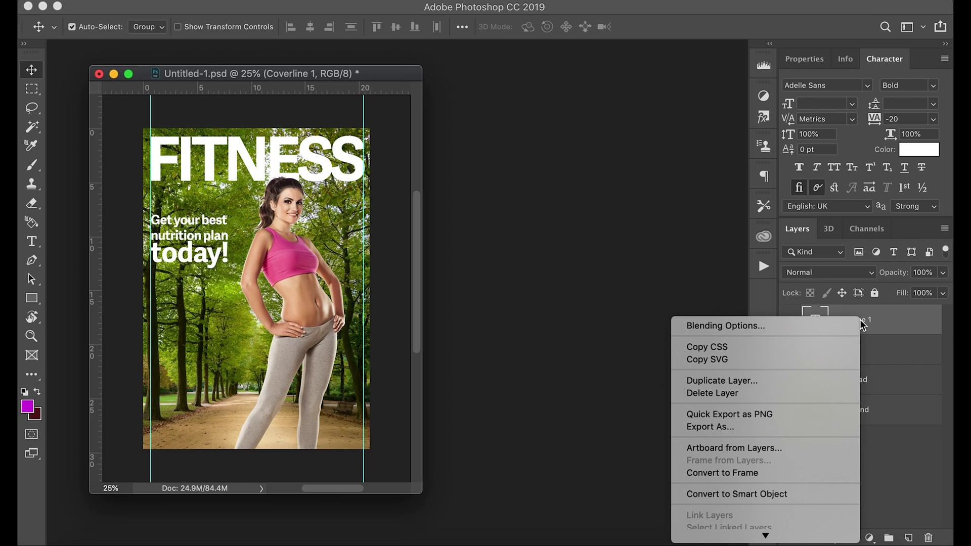
click(758, 381)
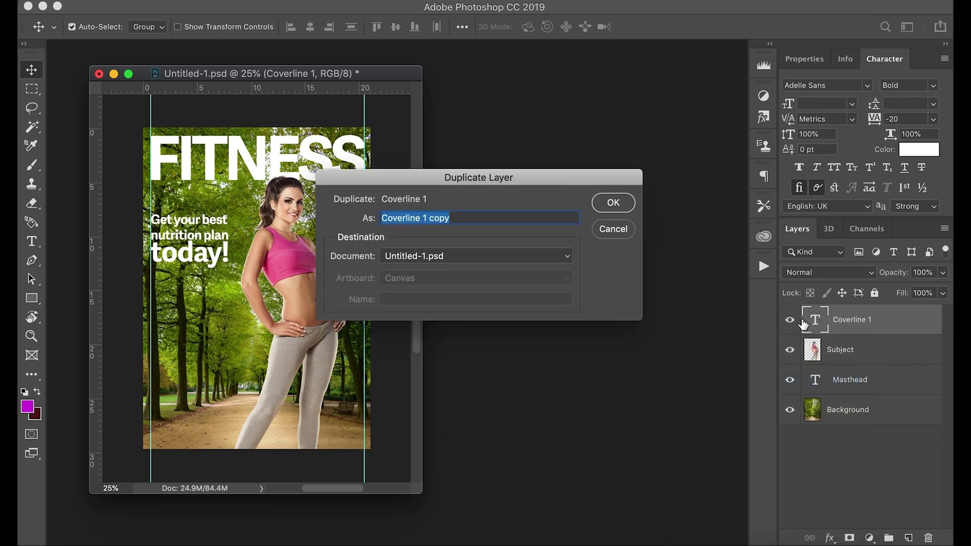
click(477, 217)
key(BackSpace)
key(BackSpace)
key(BackSpace)
key(BackSpace)
key(BackSpace)
key(BackSpace)
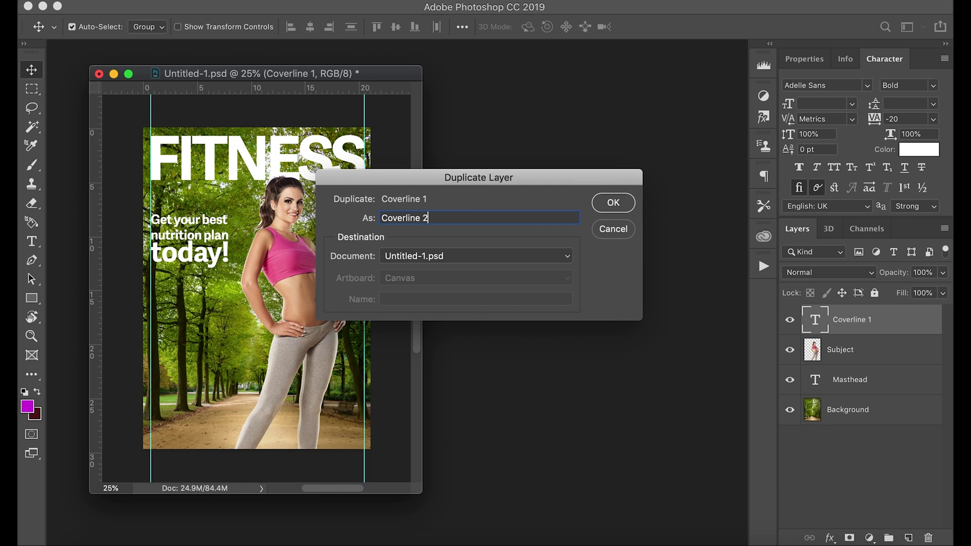
key(Return)
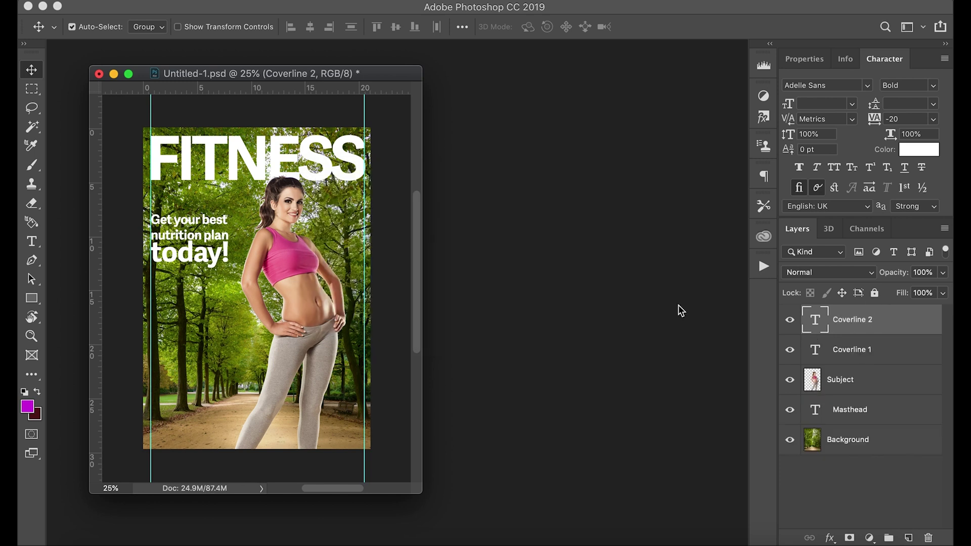
drag(214, 269, 214, 332)
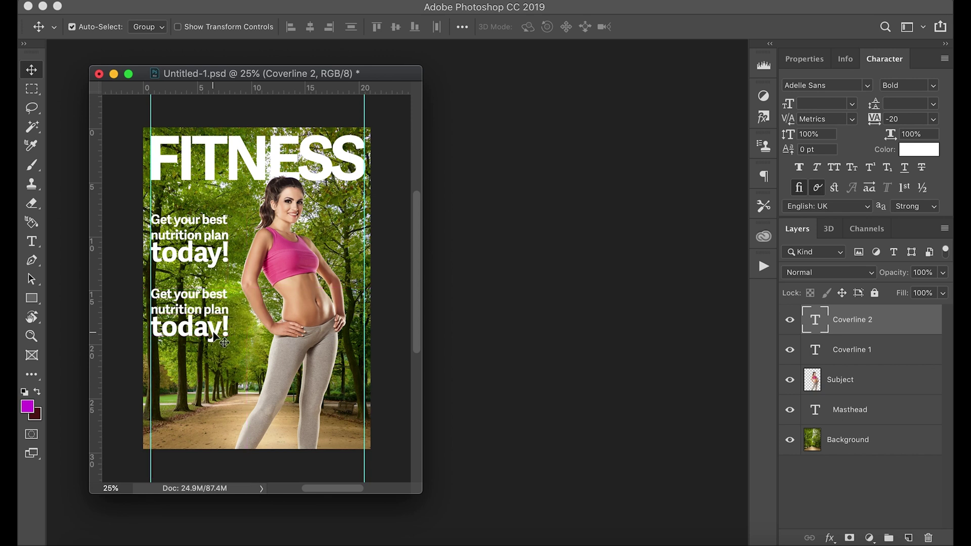
Replace the Coverline 2 text with three lines: "10 top tips", "for using cardio" and "in your workout!"
double_click(816, 318)
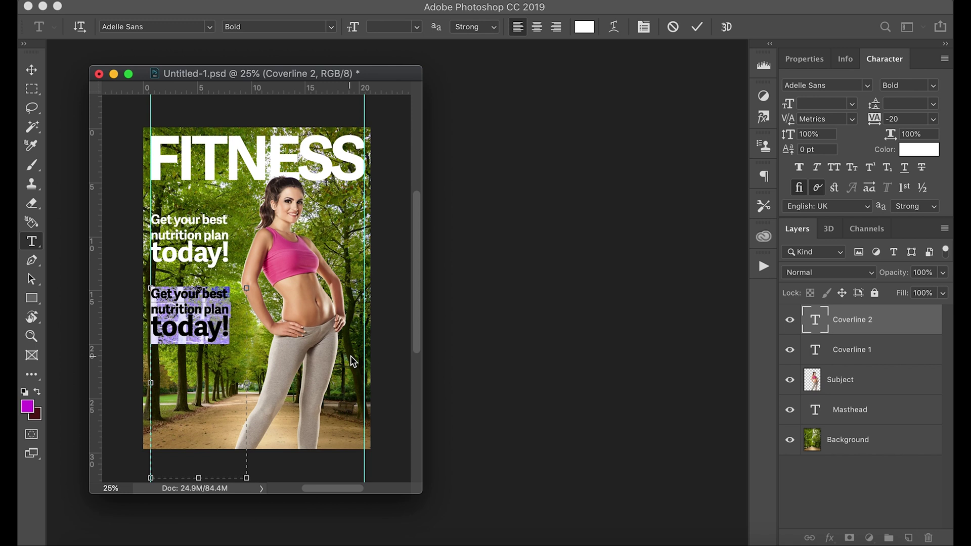
text(10)
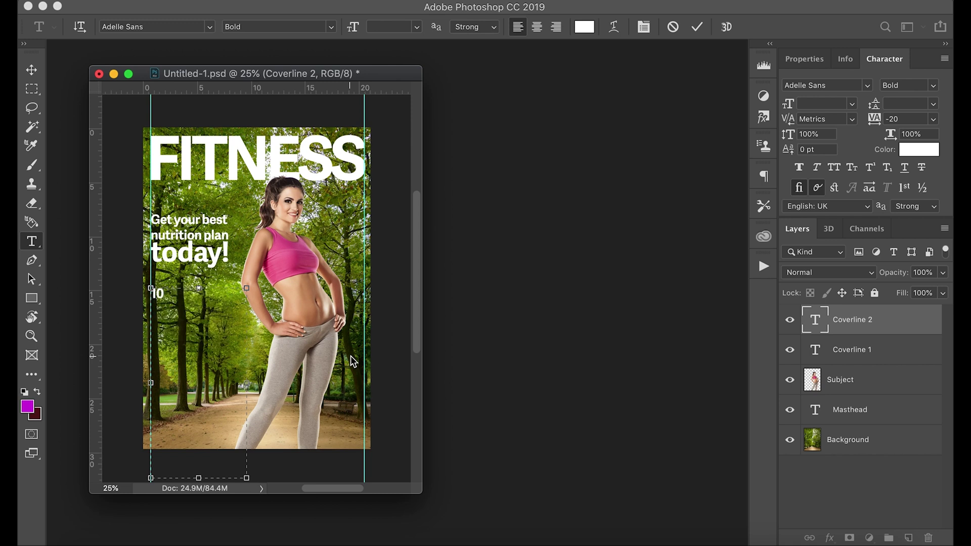
text( top tips)
key(Return)
text(for)
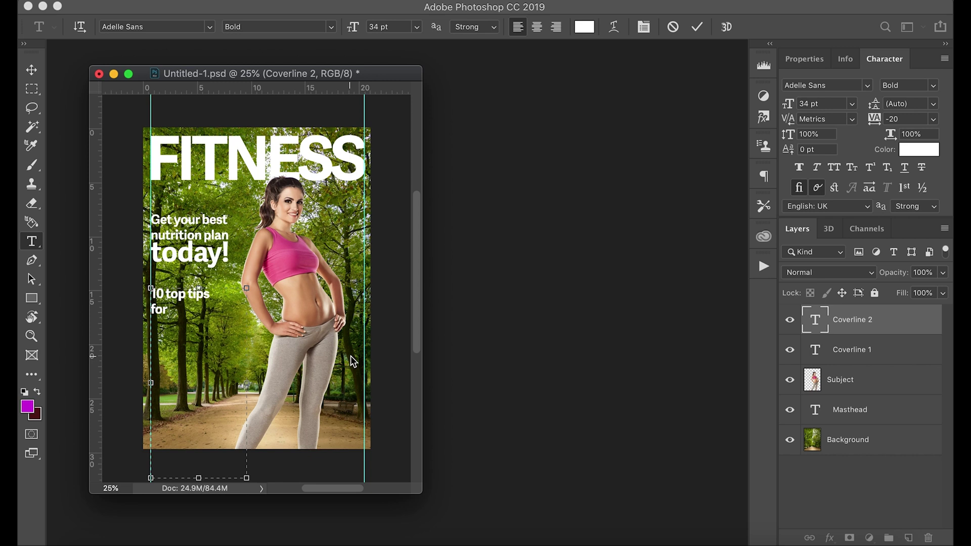
text(using cardio)
key(Return)
text(in your workout!)
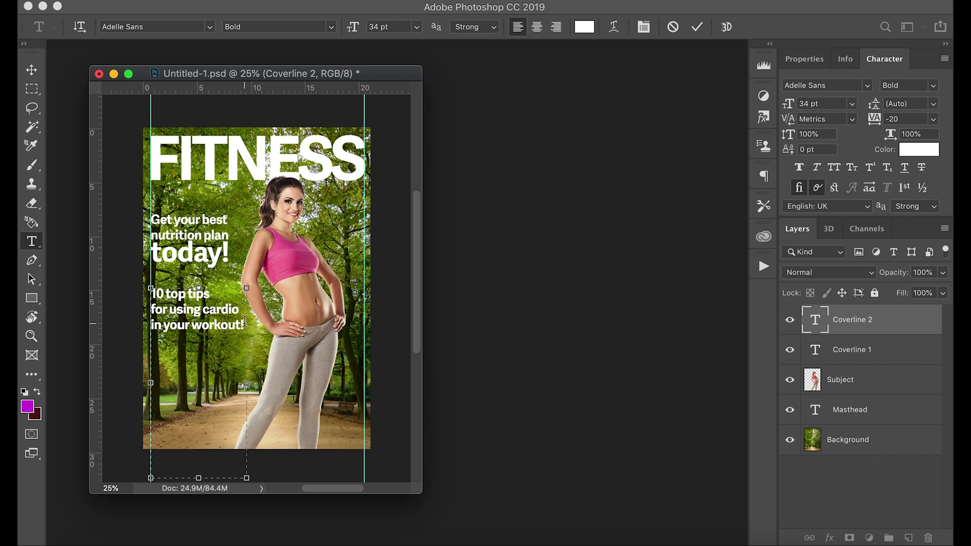
Enlarge "10 top tips" to 51 pt to match the width of the "for using cardio" line
drag(212, 295, 145, 291)
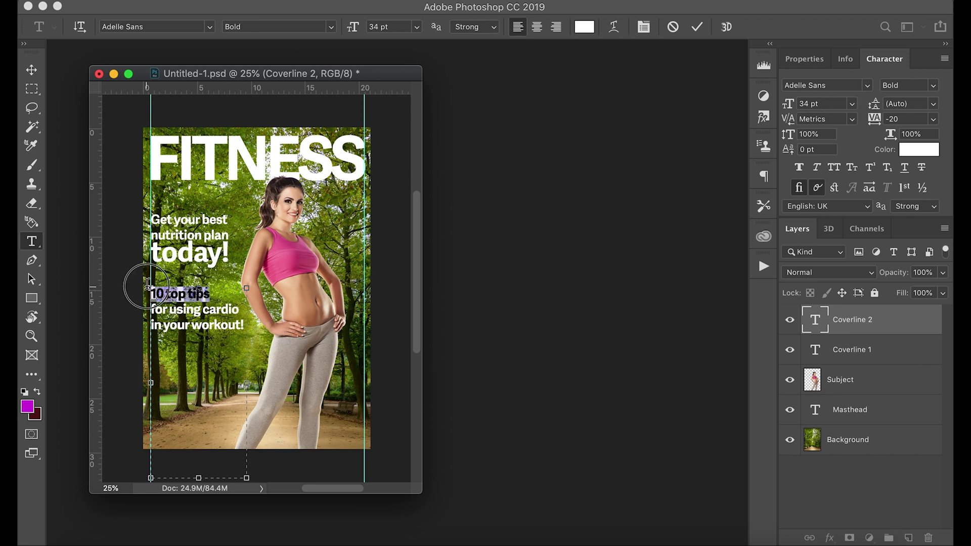
click(824, 104)
key(Up)
key(Up)
key(Up)
key(Up)
key(Up)
key(Up)
key(Up)
key(Up)
key(Up)
key(Up)
key(Up)
key(Up)
key(Up)
key(Up)
key(Up)
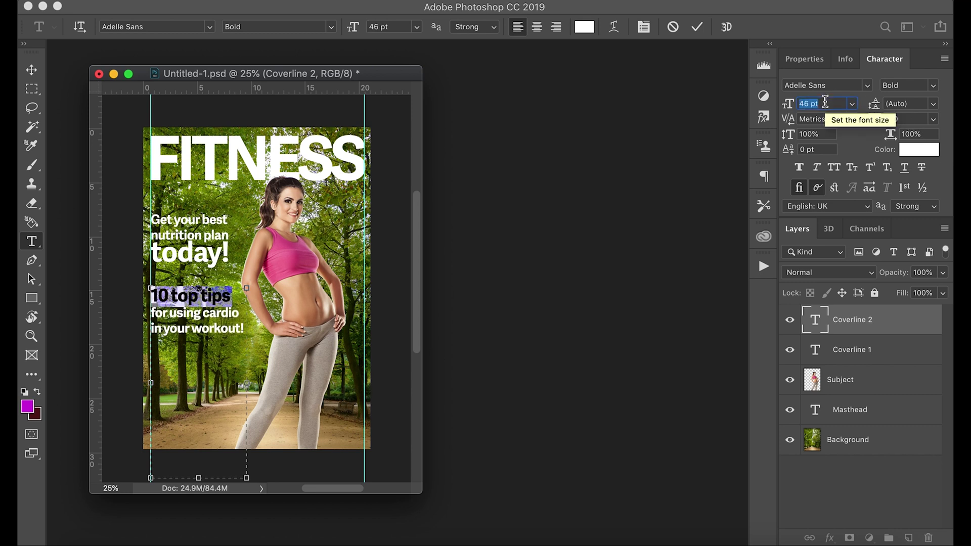
key(Up)
key(Up)
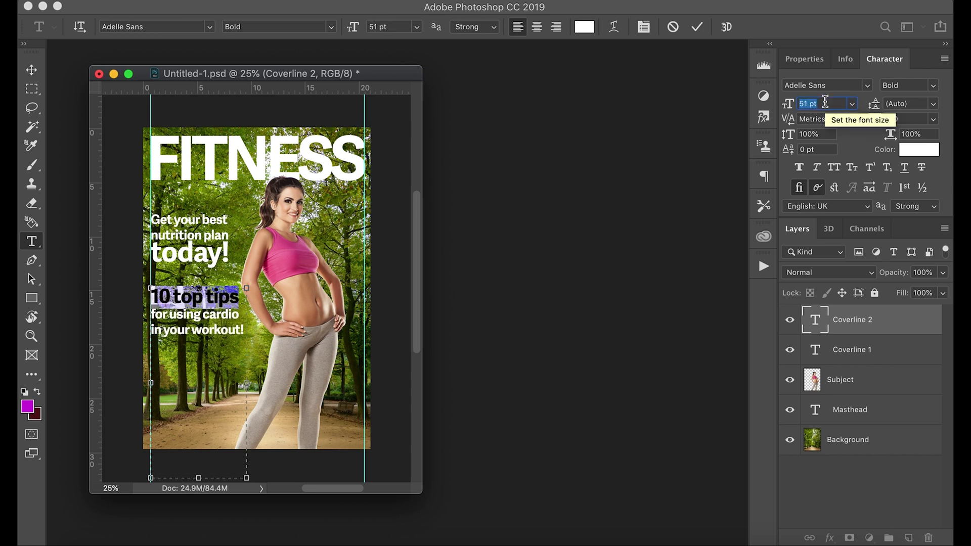
Reduce "in your workout!" to 32 pt so it matches the width of the lines above
triple_click(216, 326)
click(222, 329)
drag(243, 331, 137, 330)
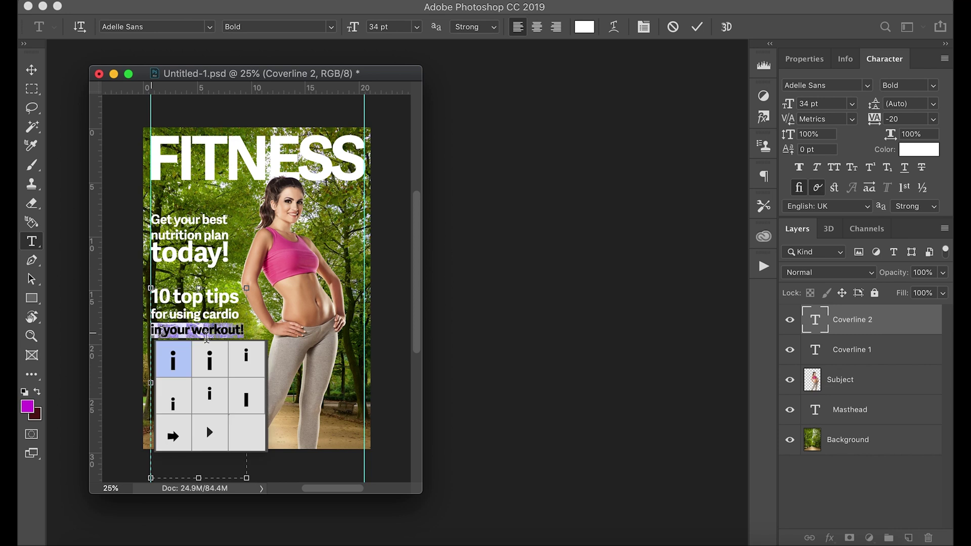
click(223, 331)
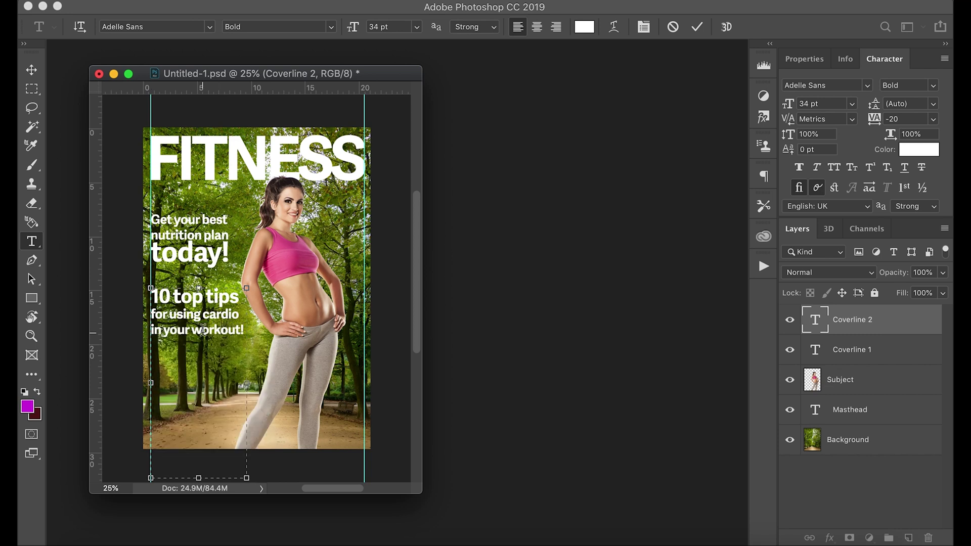
triple_click(202, 330)
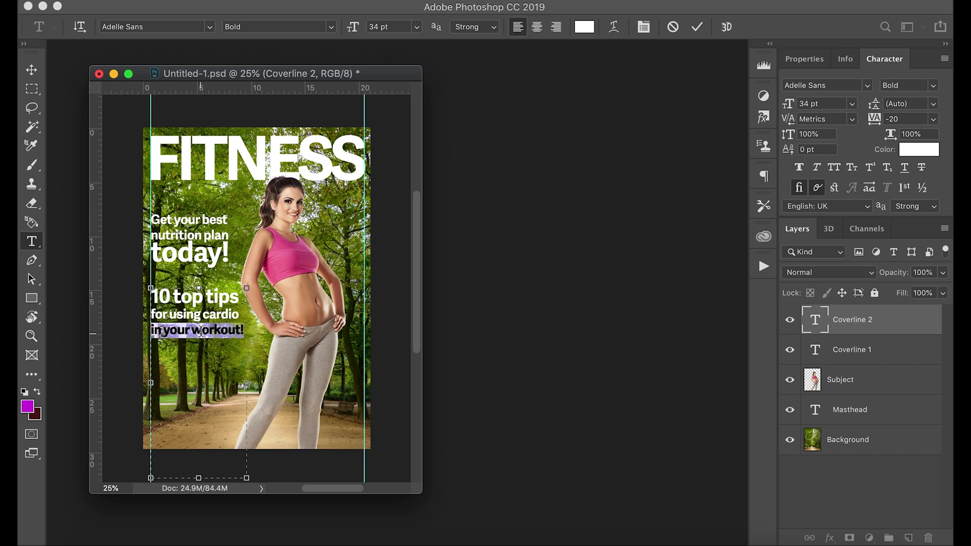
click(389, 26)
key(Down)
key(Down)
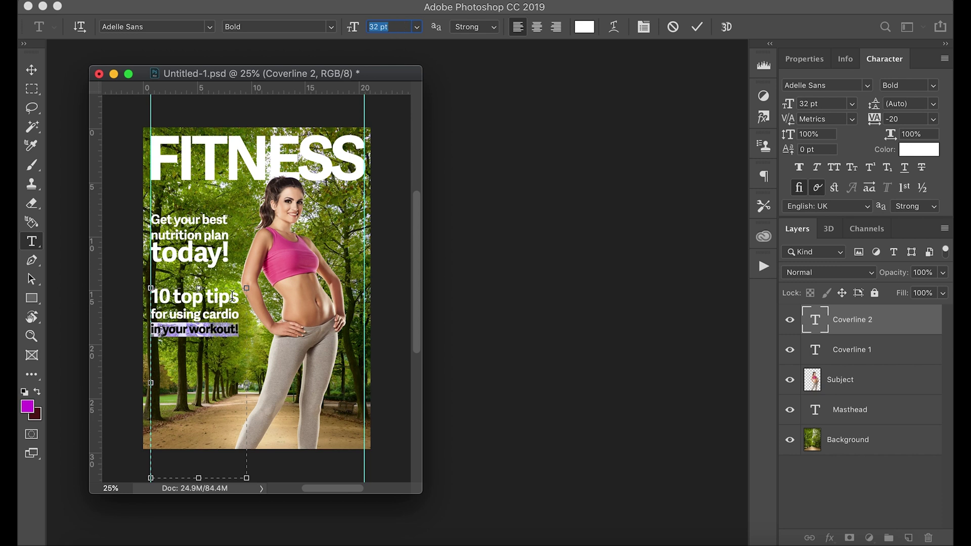
Set the leading of the "in your workout!" line to 35 pt
click(913, 105)
key(Down)
key(Down)
key(Down)
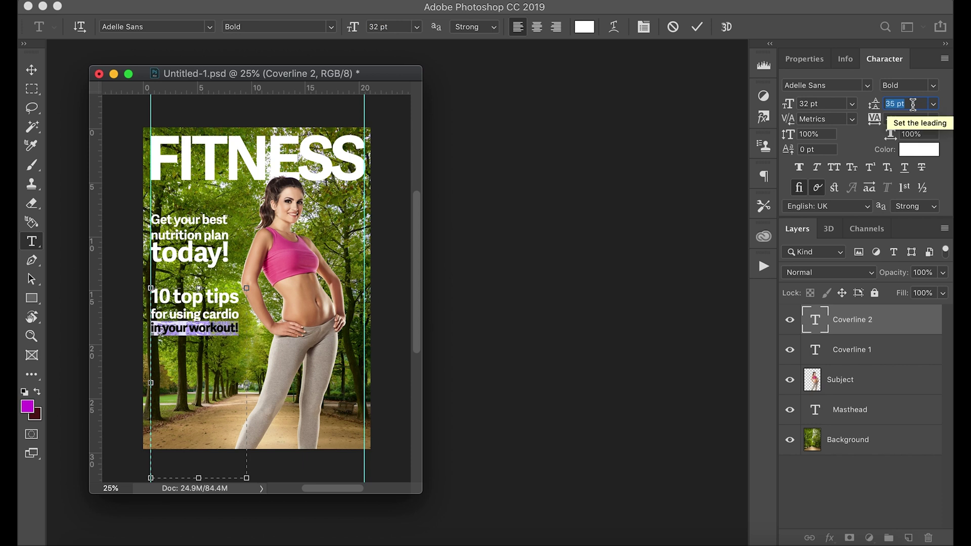
Set the leading of the "for using cardio" line in Coverline 2 to 40 pt
double_click(203, 314)
click(203, 314)
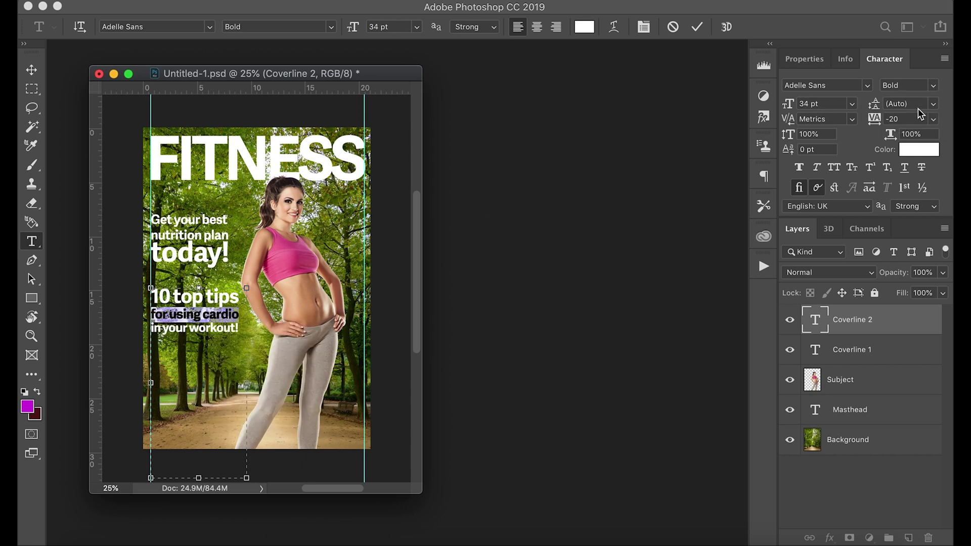
key(Down)
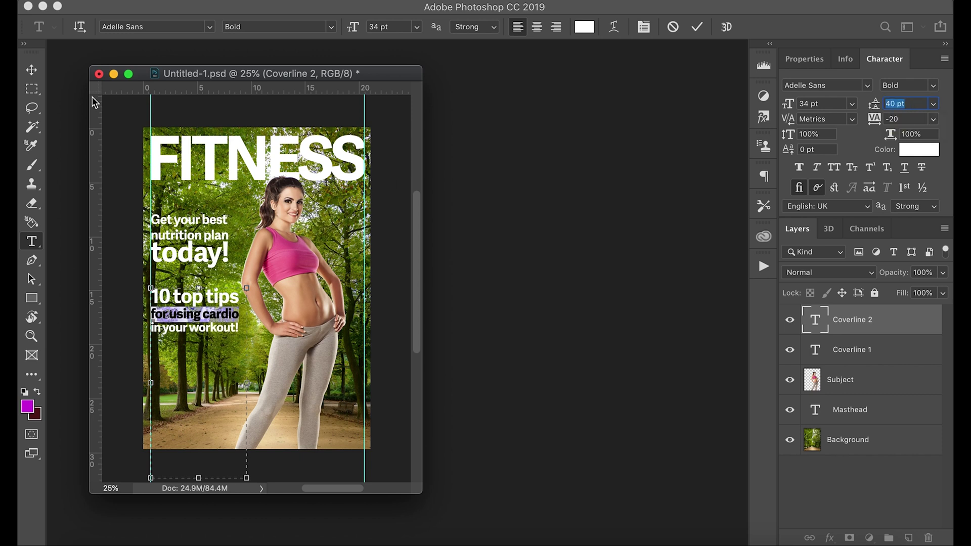
Reposition the Coverline 2 text block along the left guide, leaving a modest gap beneath "today!" in Coverline 1
click(31, 69)
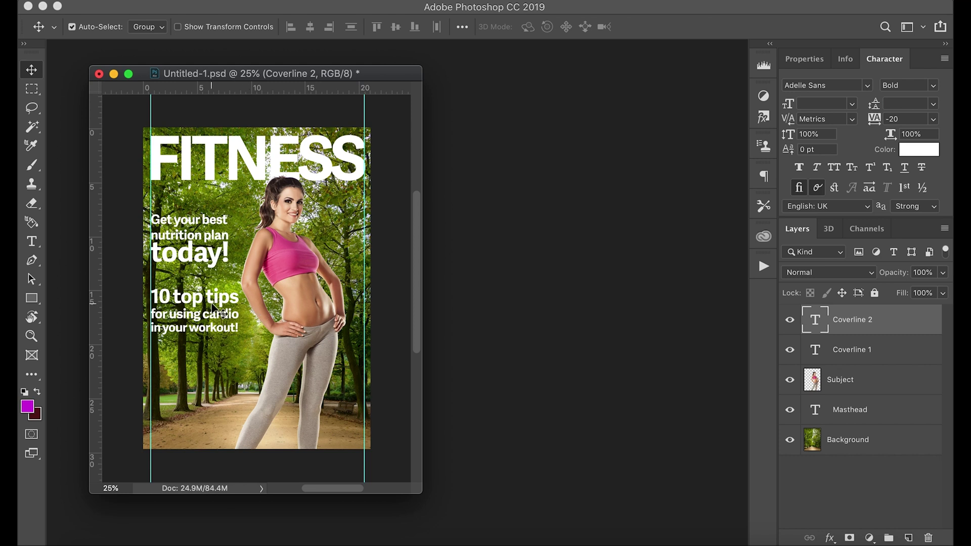
mouse_move(213, 306)
mouse_down()
mouse_move(211, 342)
mouse_move(210, 321)
mouse_up()
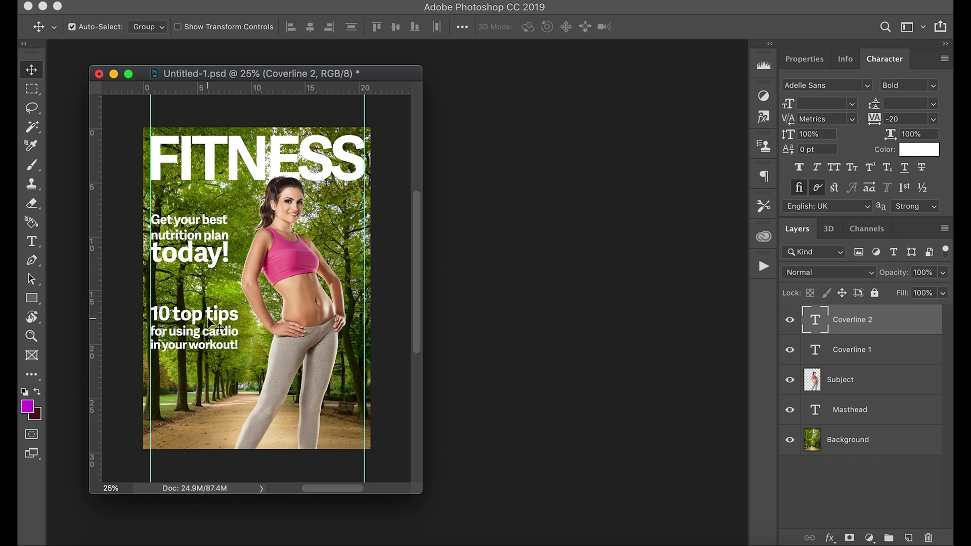
key(shift+Up)
key(shift+Up)
key(shift+Up)
key(shift+Up)
key(shift+Up)
key(shift+Up)
key(shift+Up)
key(shift+Up)
key(shift+Up)
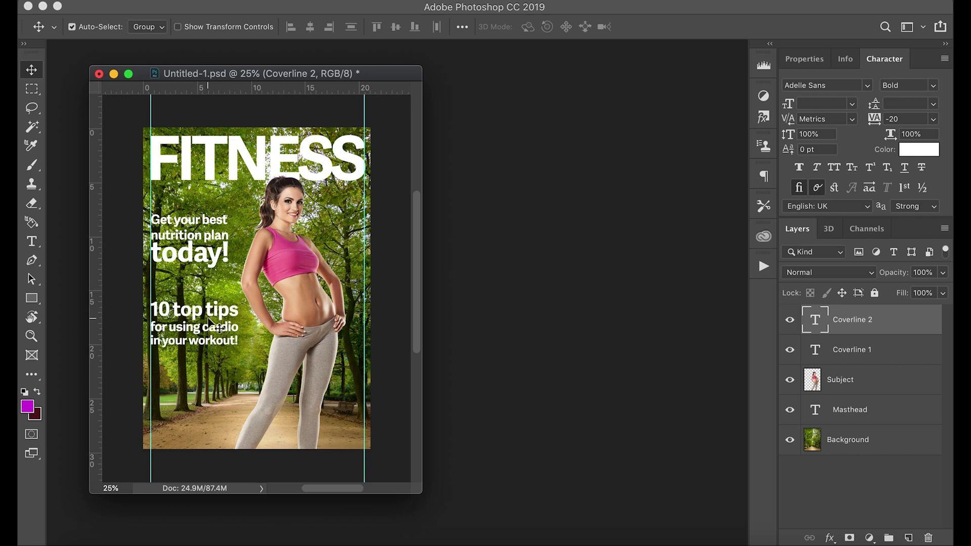
key(shift+Up)
key(shift+Up)
key(shift+Up)
key(shift+Up)
key(shift+Up)
key(shift+Up)
key(shift+Up)
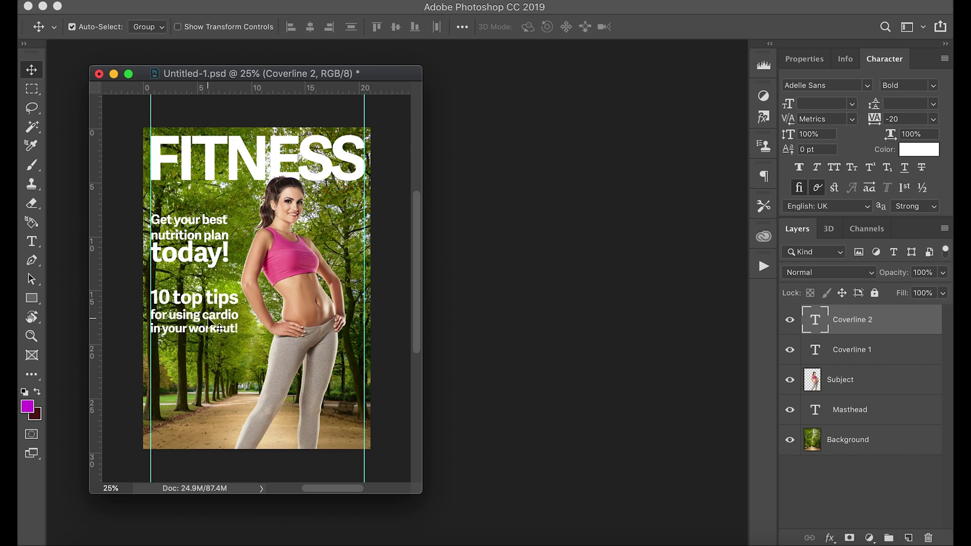
Duplicate the Coverline 2 layer within the same document, keeping the suggested name
right_click(863, 320)
click(752, 380)
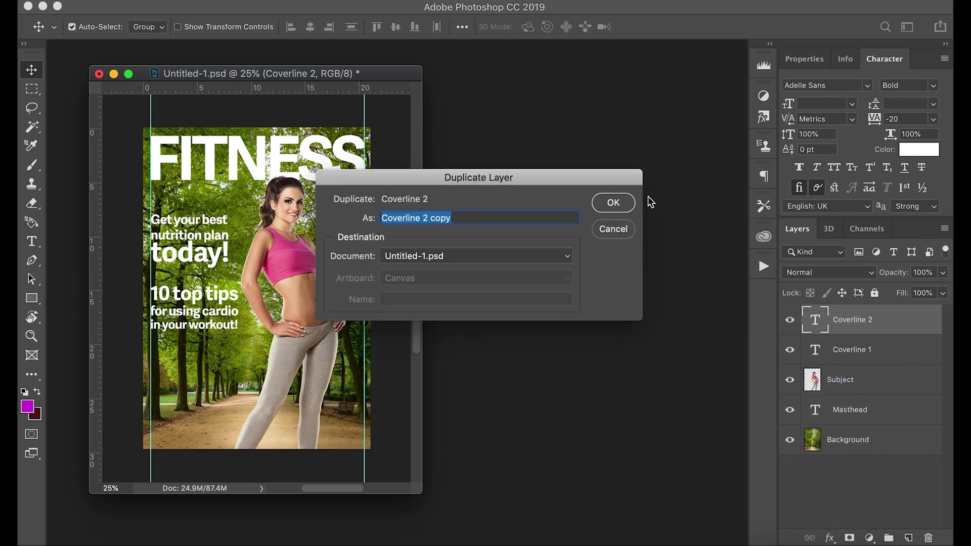
click(623, 201)
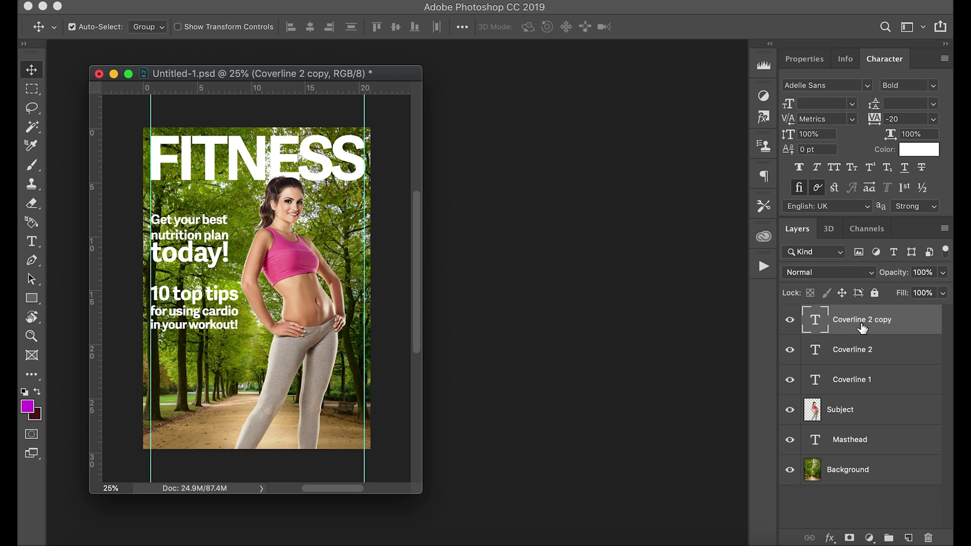
Rename the duplicated Coverline 2 copy layer to "Coverline 3"
click(881, 326)
double_click(881, 327)
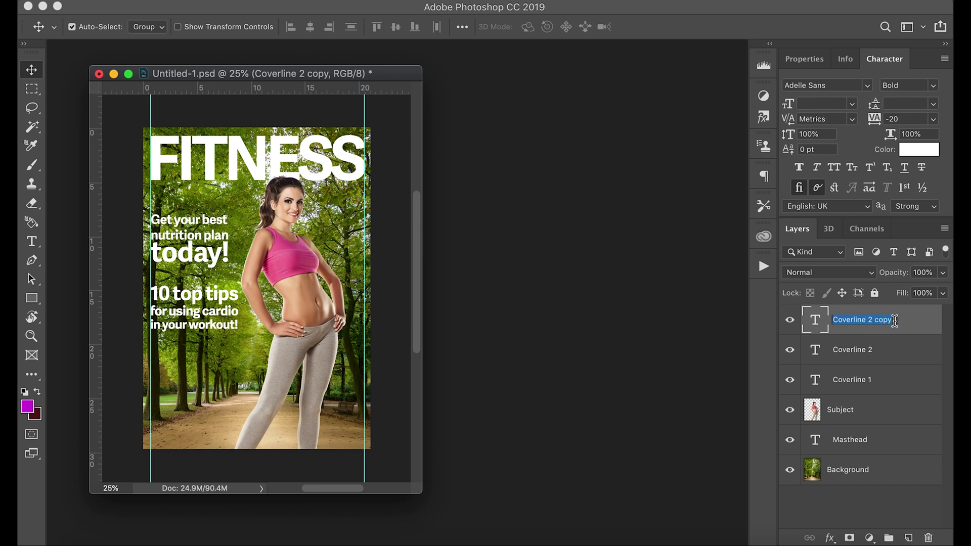
click(895, 322)
key(BackSpace)
key(BackSpace)
key(BackSpace)
key(BackSpace)
key(BackSpace)
key(BackSpace)
text(3)
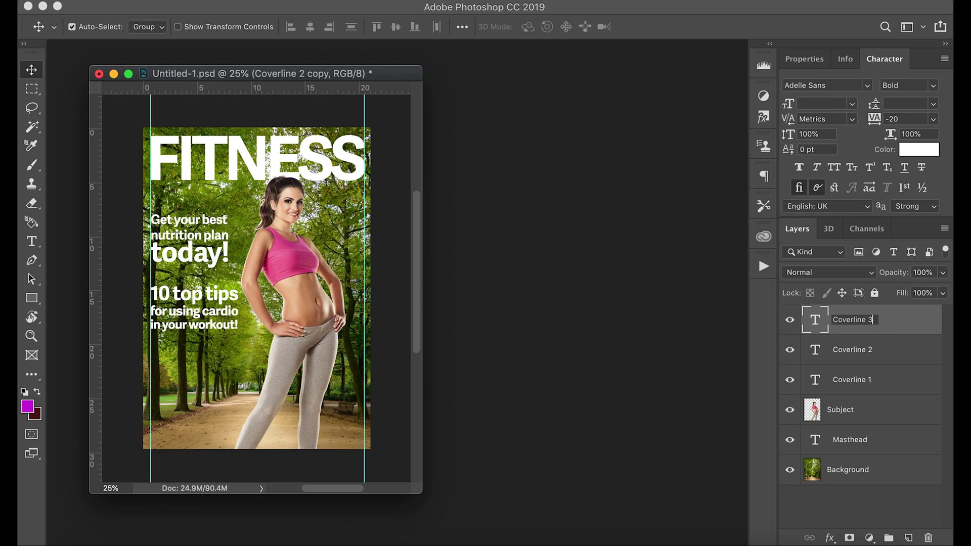
key(Return)
Move the Coverline 3 text below the "10 top tips" coverline and replace its wording with "Best gym wear reviewed!"
click(212, 301)
drag(211, 300, 212, 360)
double_click(811, 319)
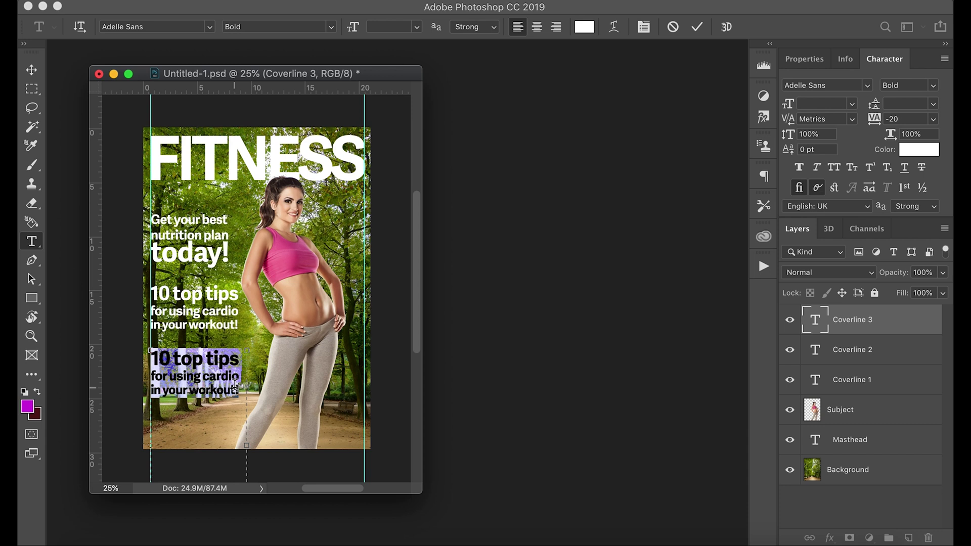
text(Best)
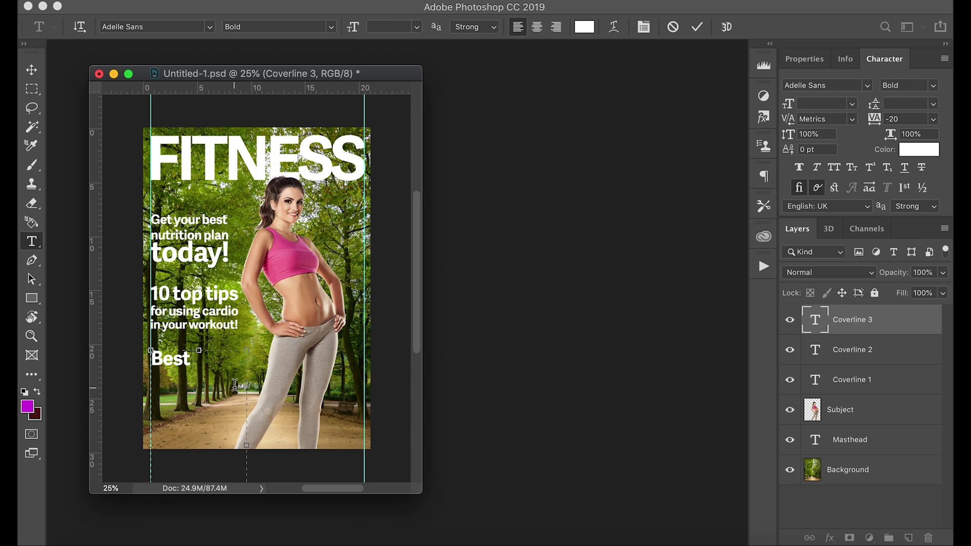
text(gym wear)
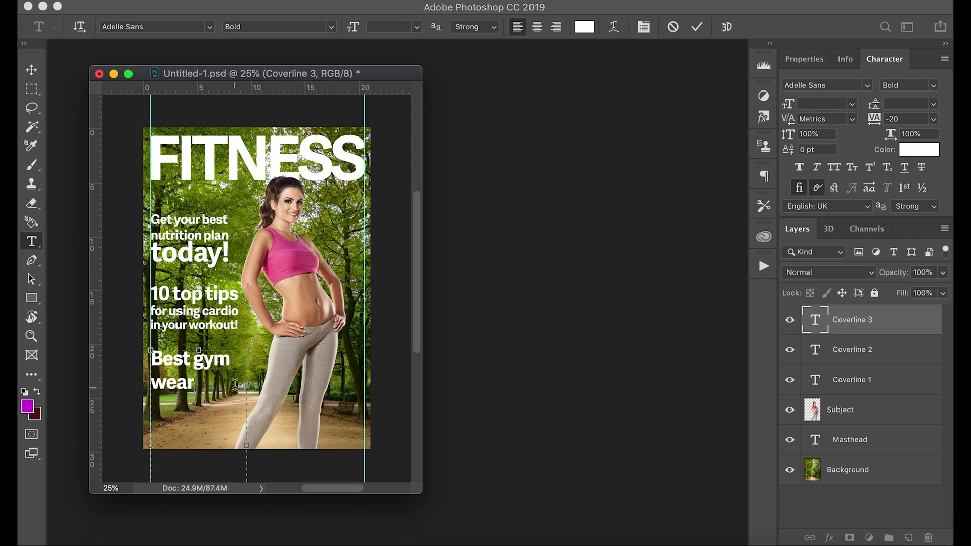
text( reviewed!)
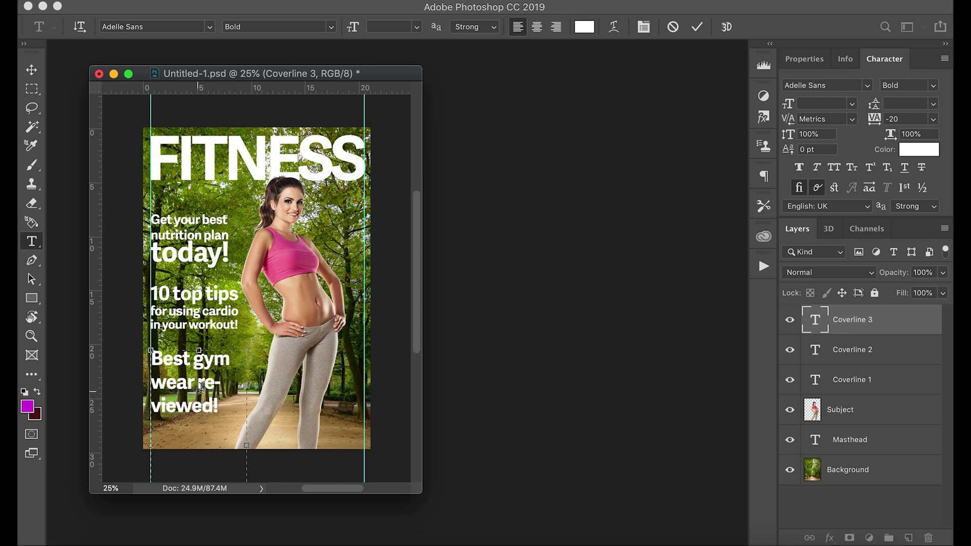
Reduce the font size of "wear reviewed!" in Coverline 3 to 31 pt
drag(225, 404, 154, 385)
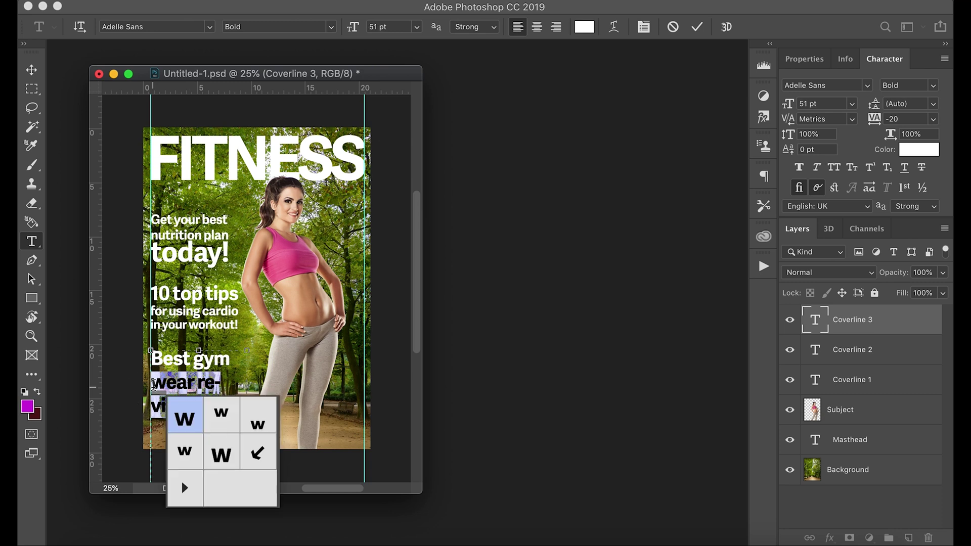
click(391, 27)
text(49)
key(Return)
key(Down)
key(Down)
key(Down)
key(Down)
key(Down)
key(Down)
key(Down)
key(Down)
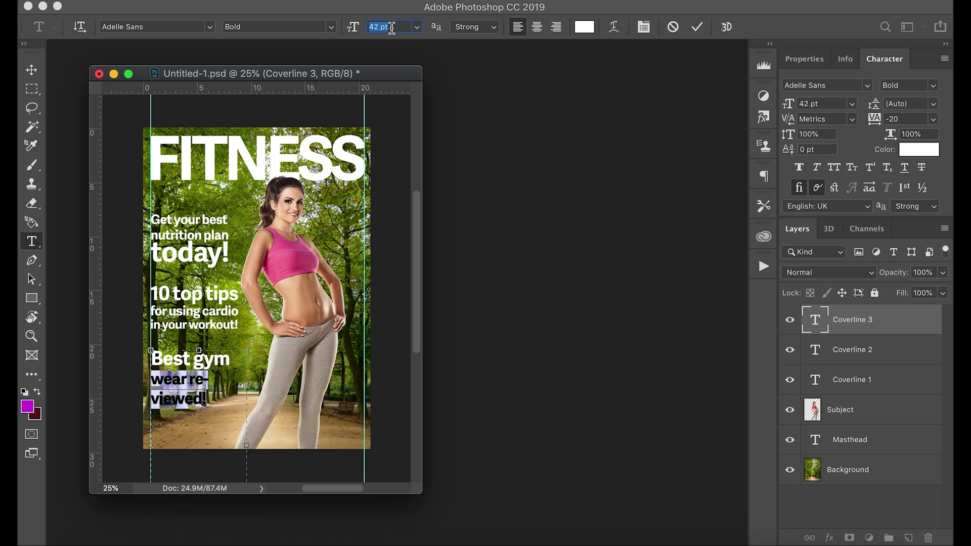
key(Down)
key(Down)
key(Down)
key(Down)
key(Down)
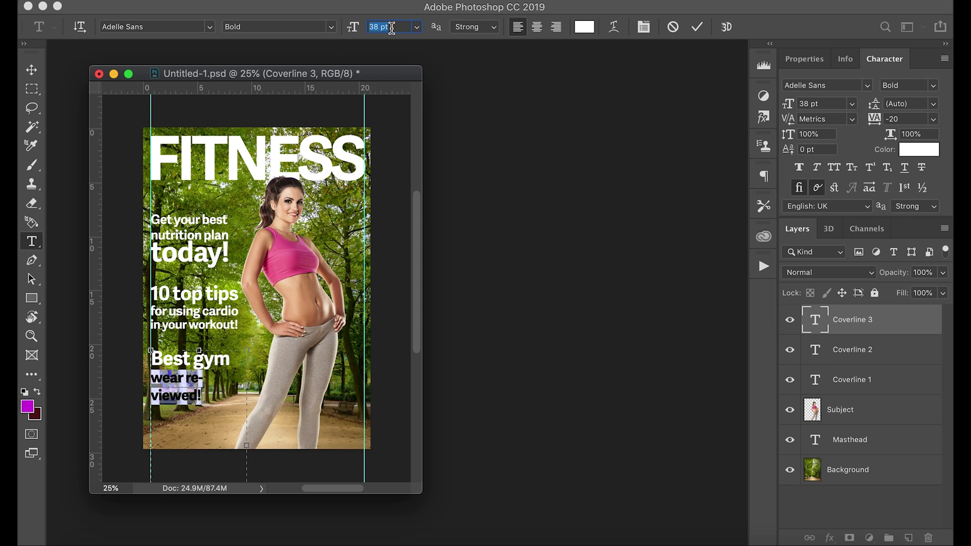
key(Down)
key(Down)
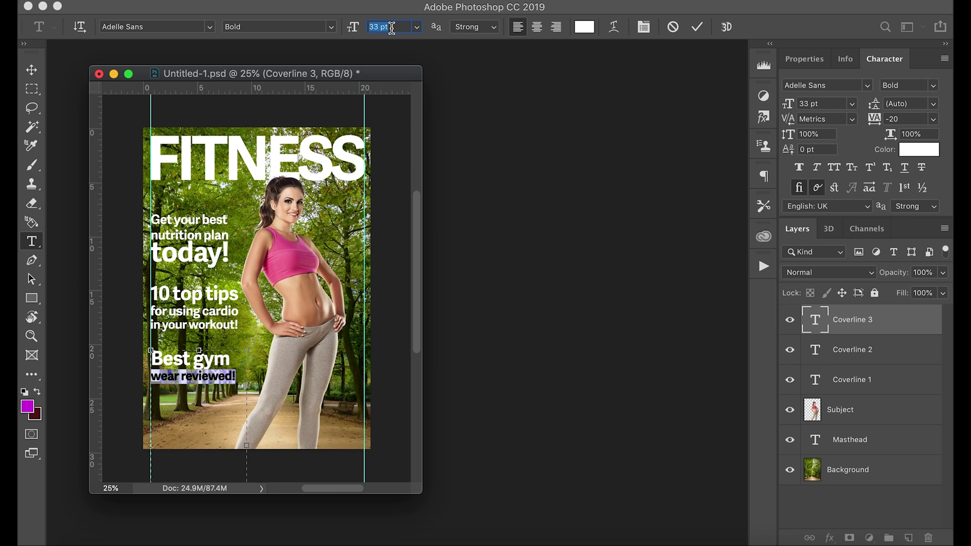
key(Down)
key(Down)
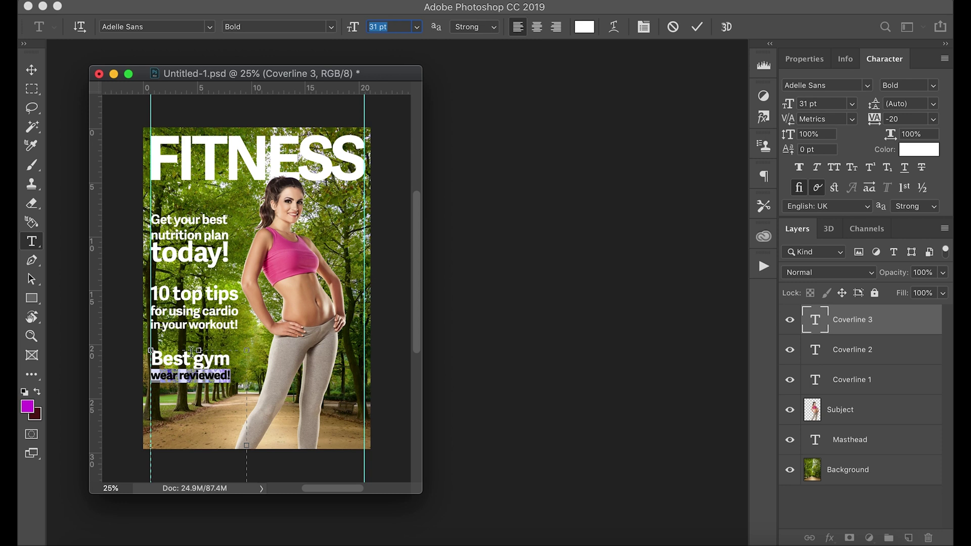
click(228, 373)
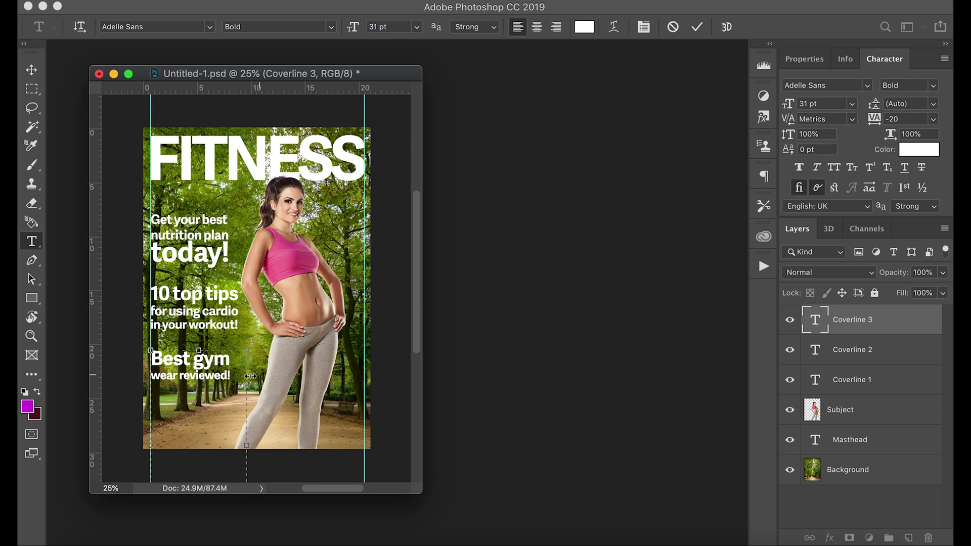
Set the leading of the "wear reviewed!" line to 42 pt and commit the text edit
triple_click(202, 376)
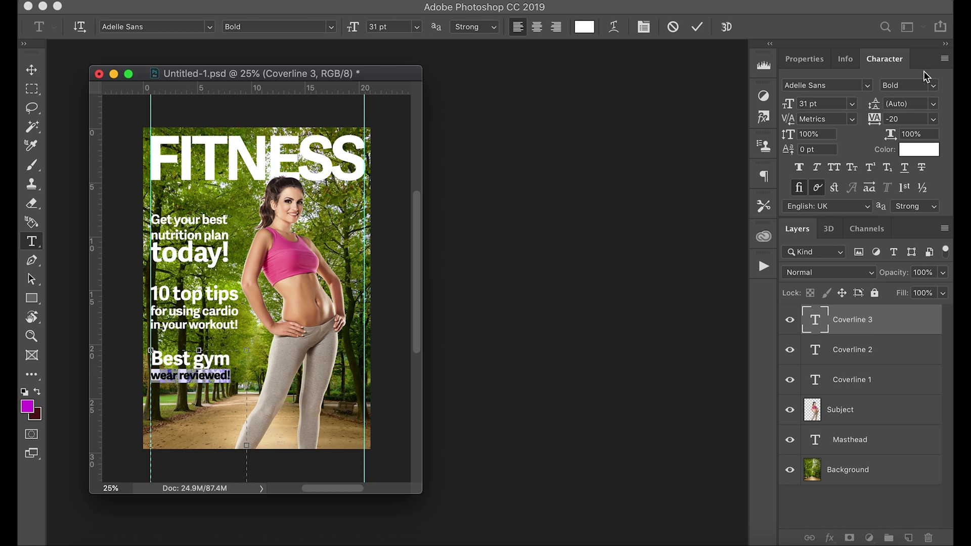
click(906, 103)
text(39)
key(Return)
key(Up)
key(Up)
key(Up)
key(Up)
key(Down)
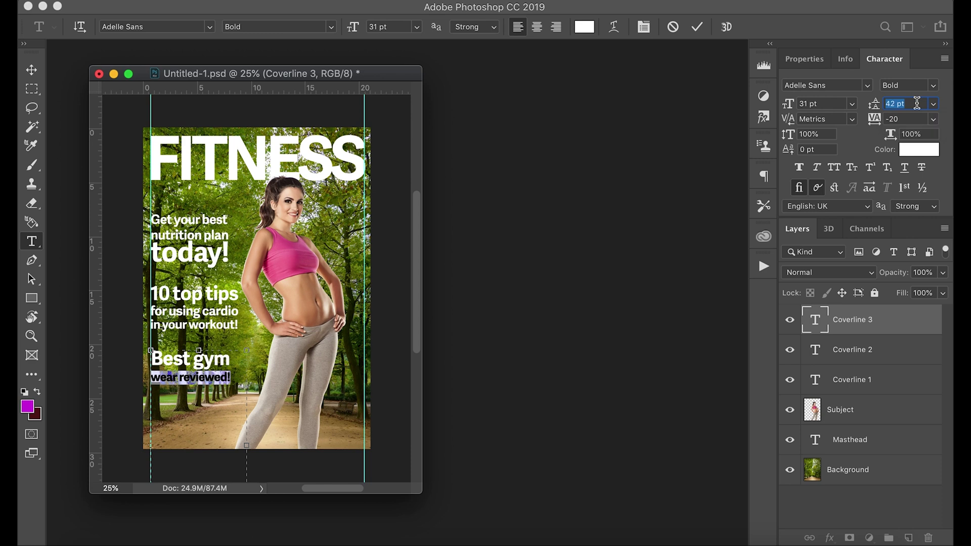
click(31, 69)
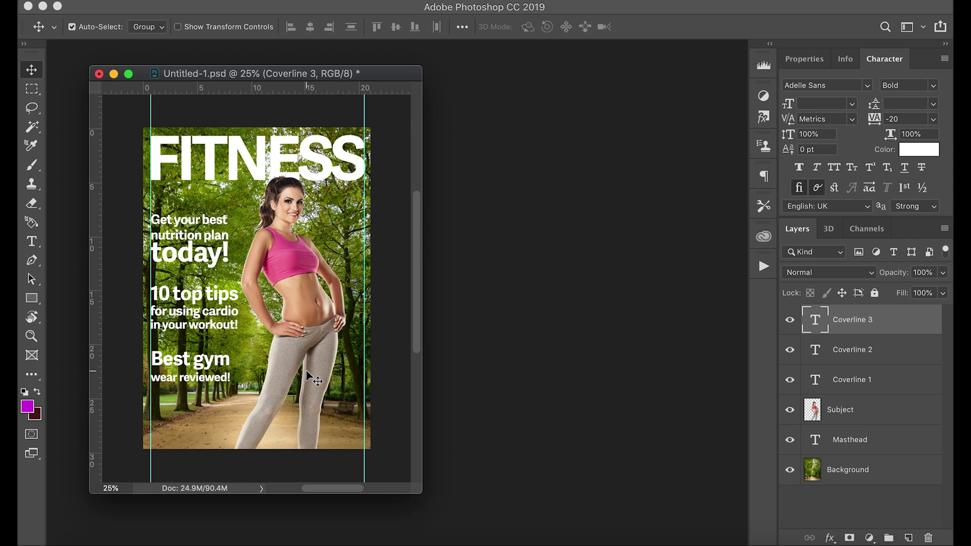
Hide and reshow the Background layer and the three coverline layers to compare the cover with and without them
click(790, 470)
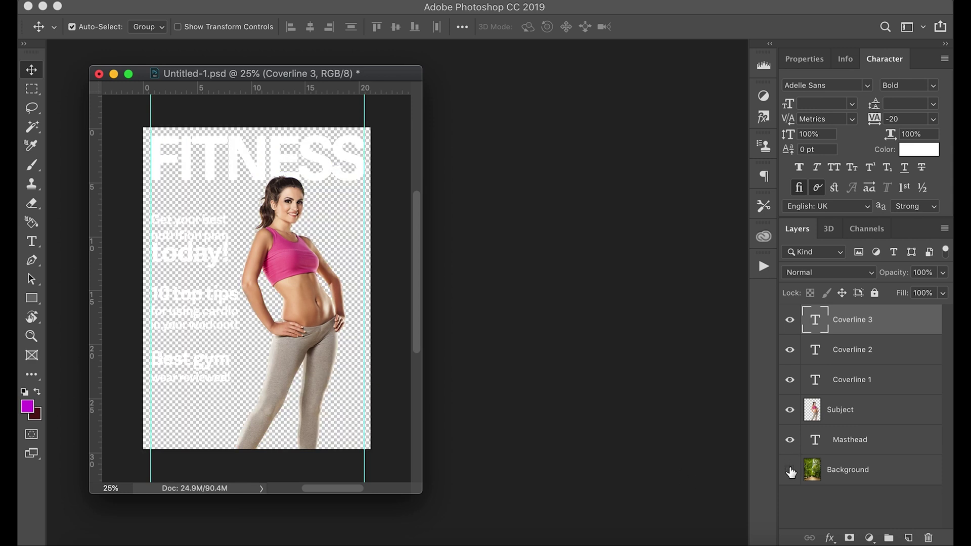
click(790, 471)
click(790, 320)
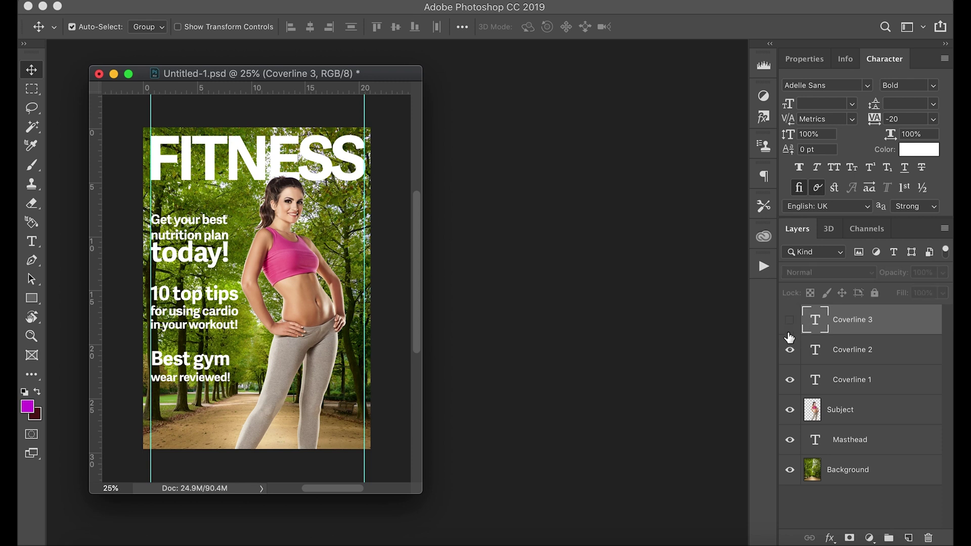
click(790, 354)
click(790, 381)
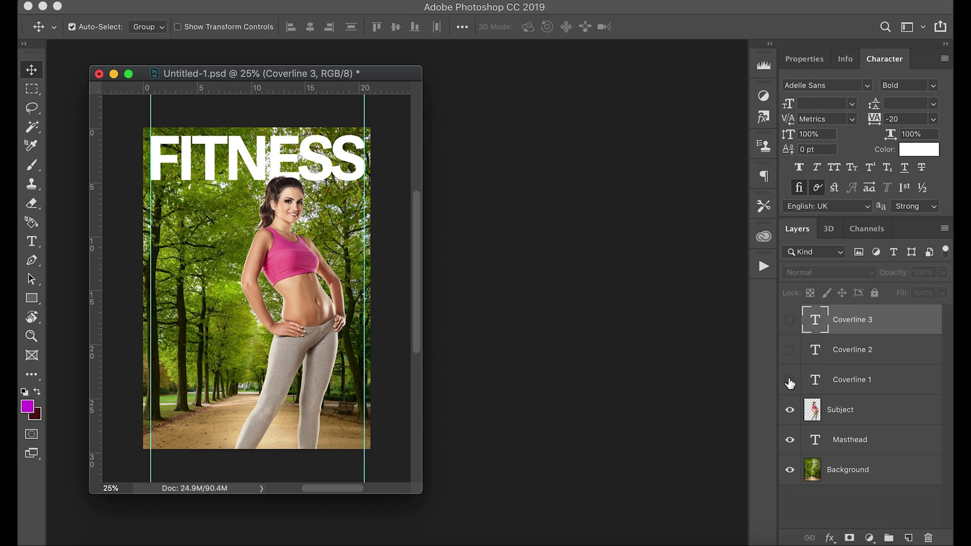
drag(787, 319, 792, 382)
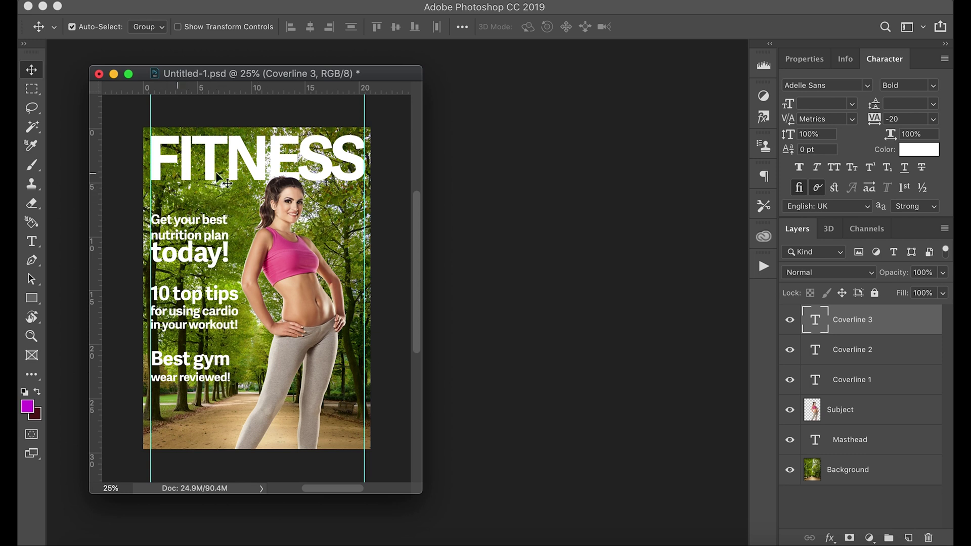
Duplicate the Coverline 3 layer under the name "Slogan"
right_click(861, 323)
click(740, 380)
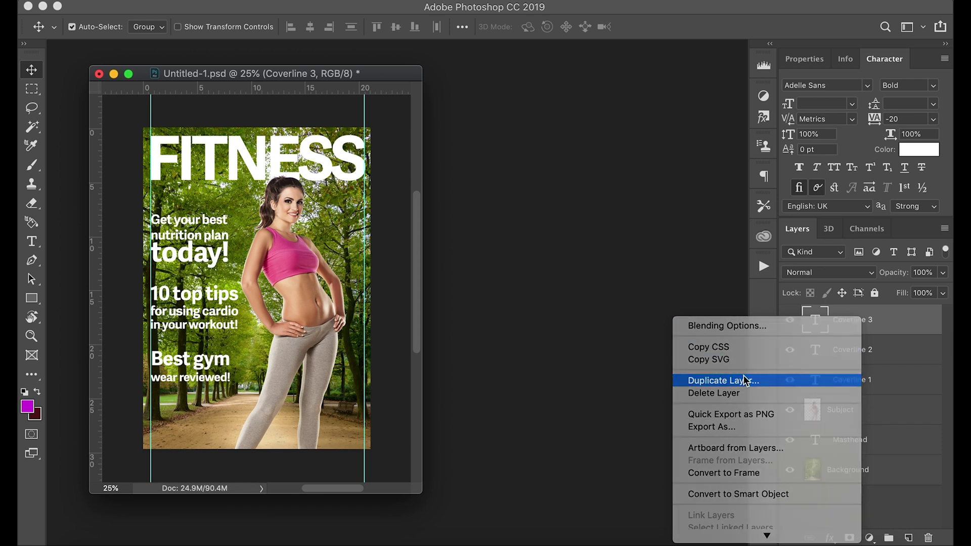
text(Slo)
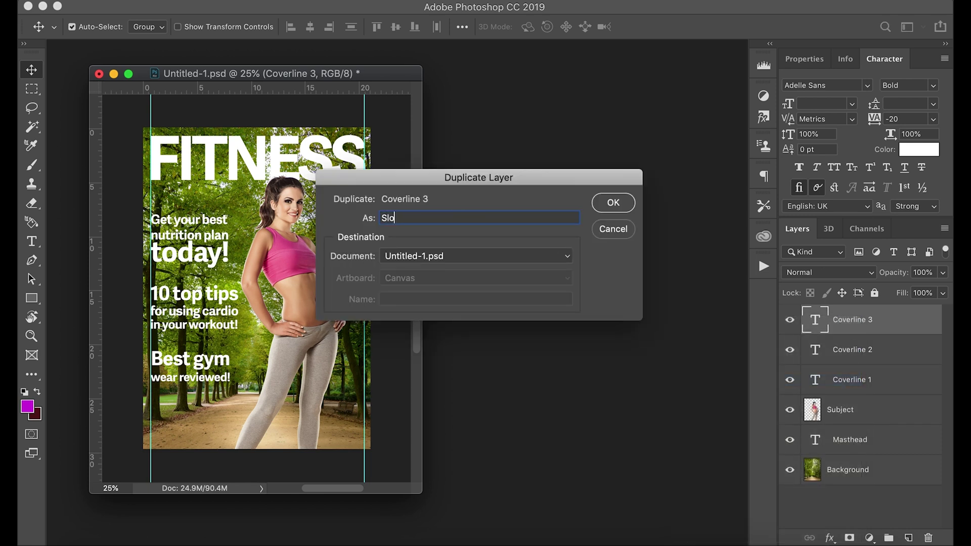
key(Return)
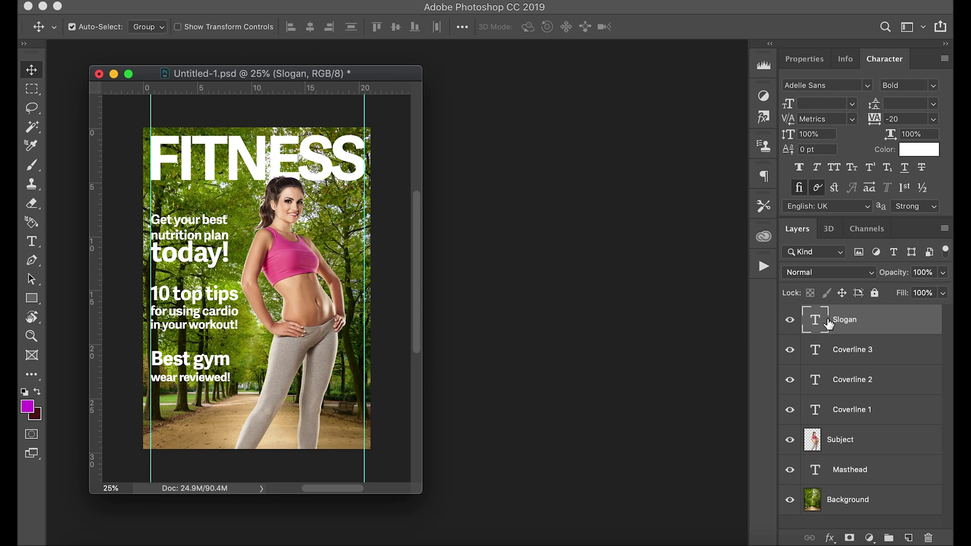
Replace the Slogan layer's text with "Where fitness matters" and widen its text box to the right-hand margin guide
double_click(815, 318)
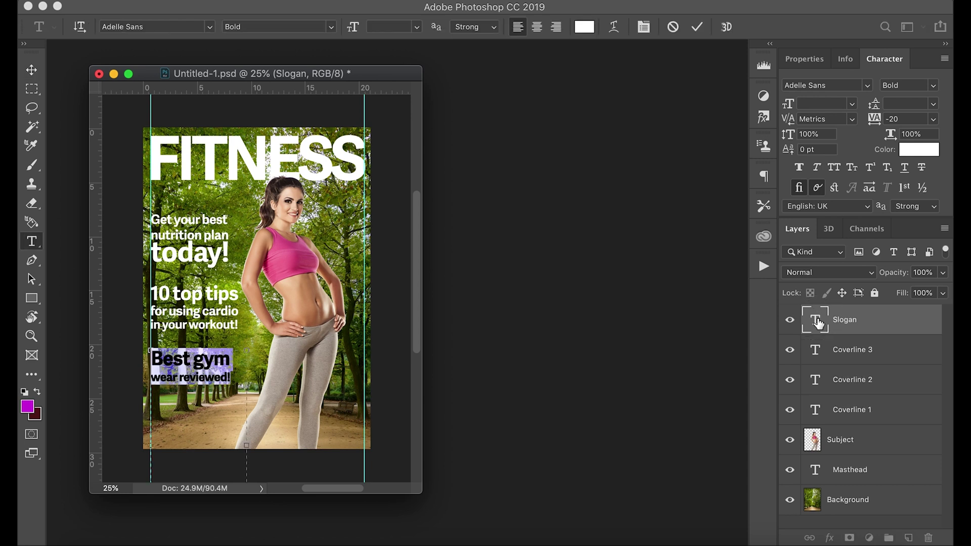
text(Where fitness matters)
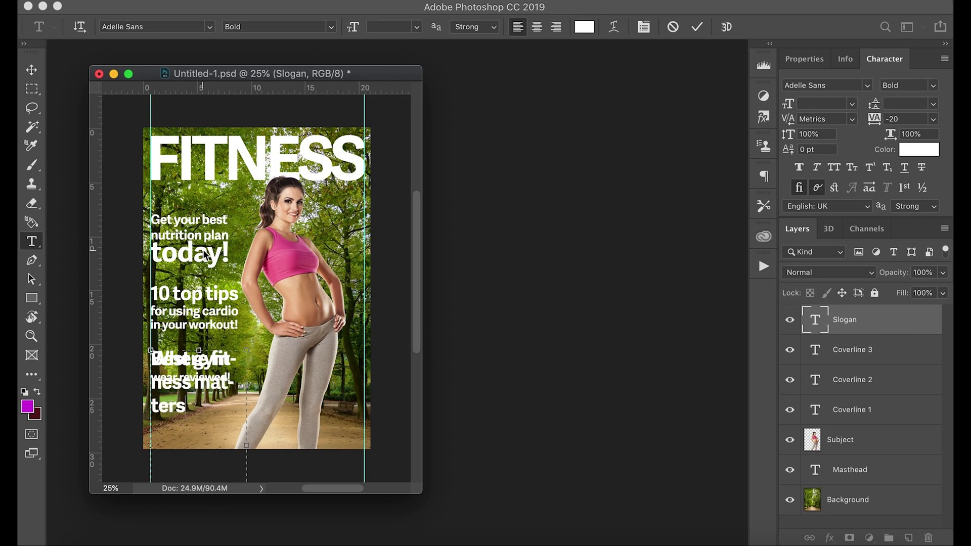
drag(248, 444, 364, 435)
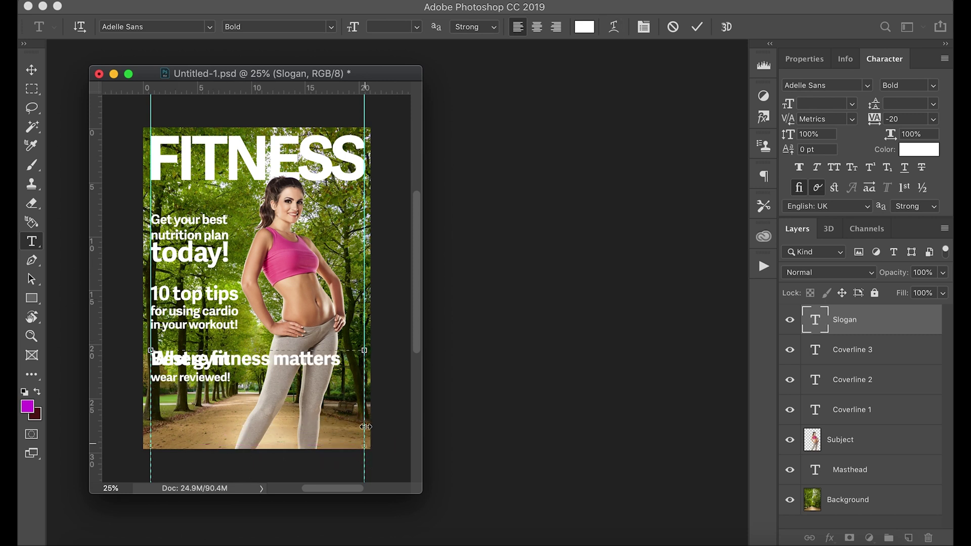
Retype the slogan in capitals as "WHERE FITNESS MATTERS"
double_click(294, 359)
click(294, 359)
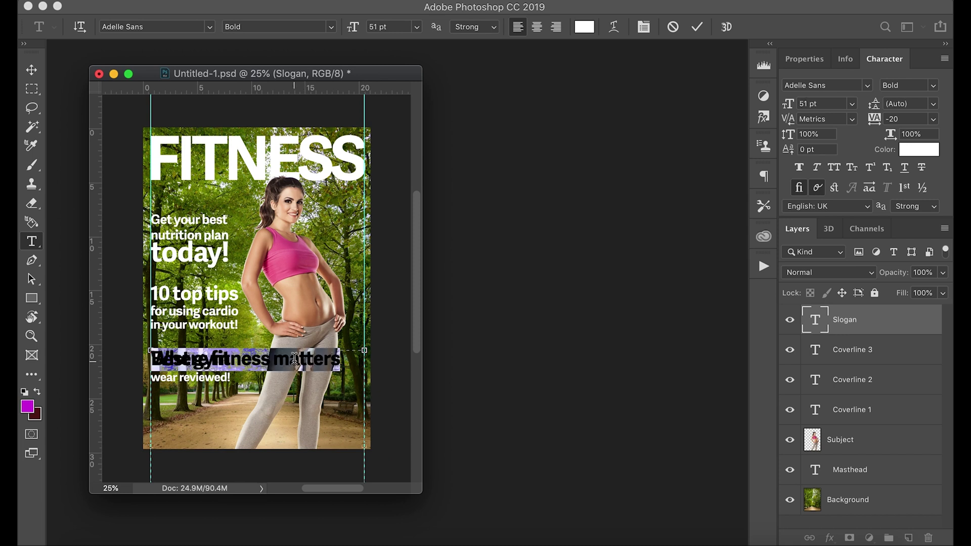
text(WHERE)
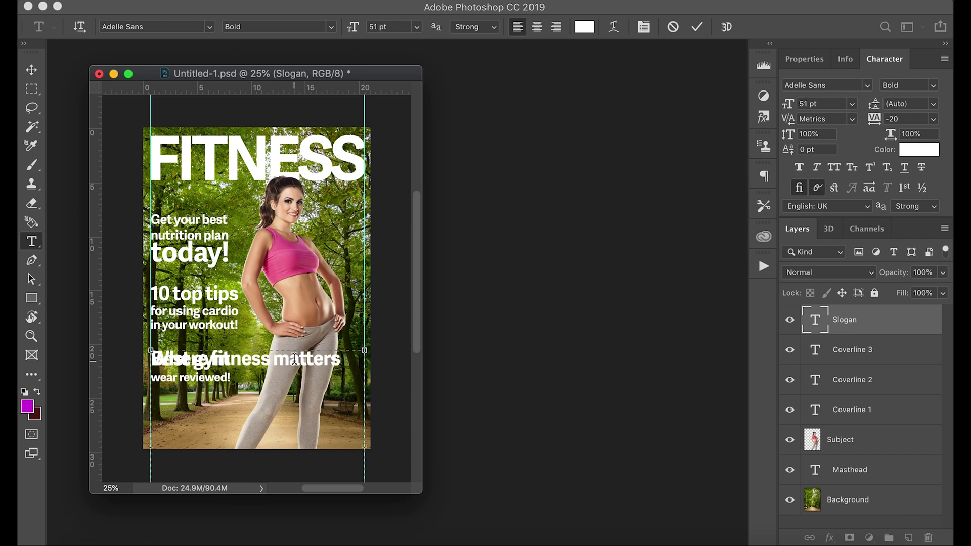
text( FITNESS MATTERS)
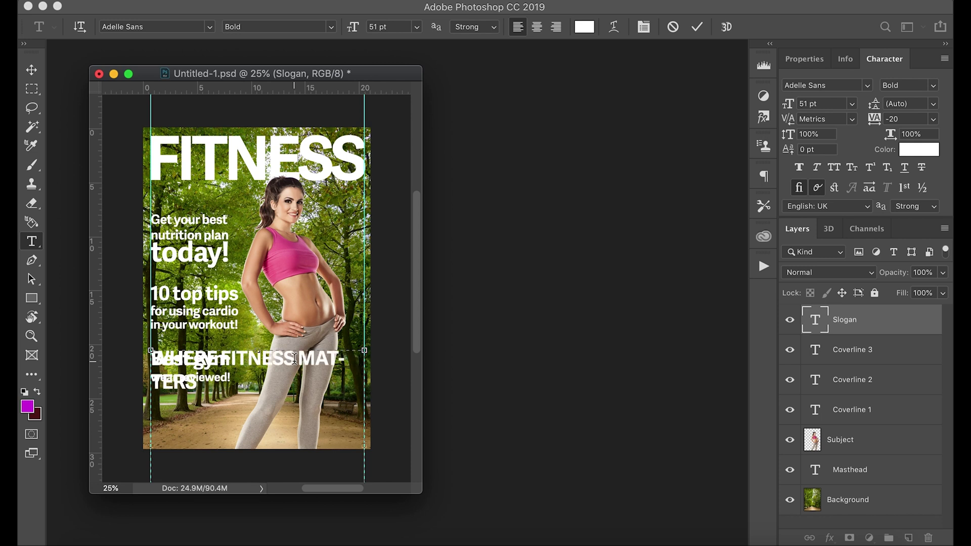
Reduce the font size of the whole slogan to 26 pt
key(super+a)
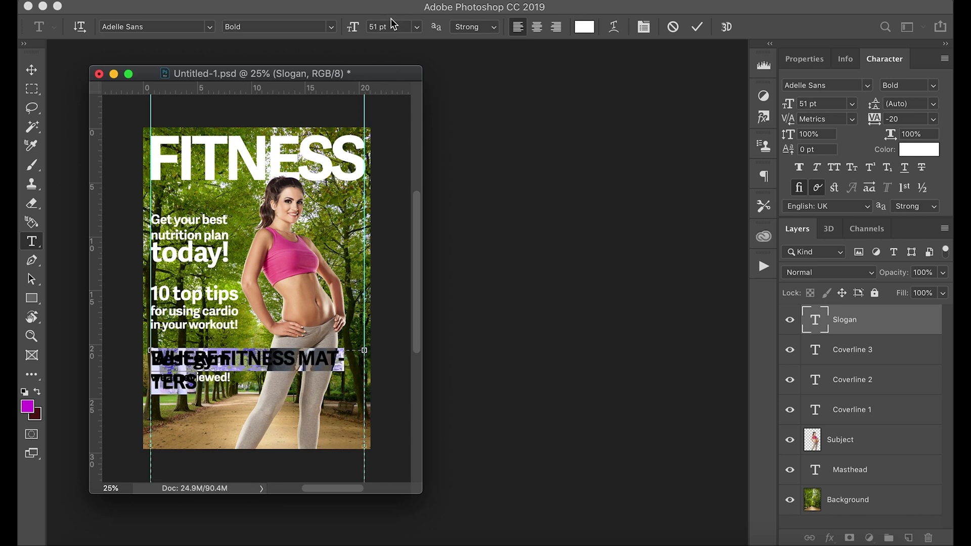
key(Down)
key(Down)
key(Down)
key(Down)
key(Down)
key(Down)
key(Down)
key(Down)
key(Down)
key(Down)
key(Down)
key(Down)
key(Down)
key(Down)
key(Down)
key(Down)
key(Down)
key(Down)
key(Down)
key(Down)
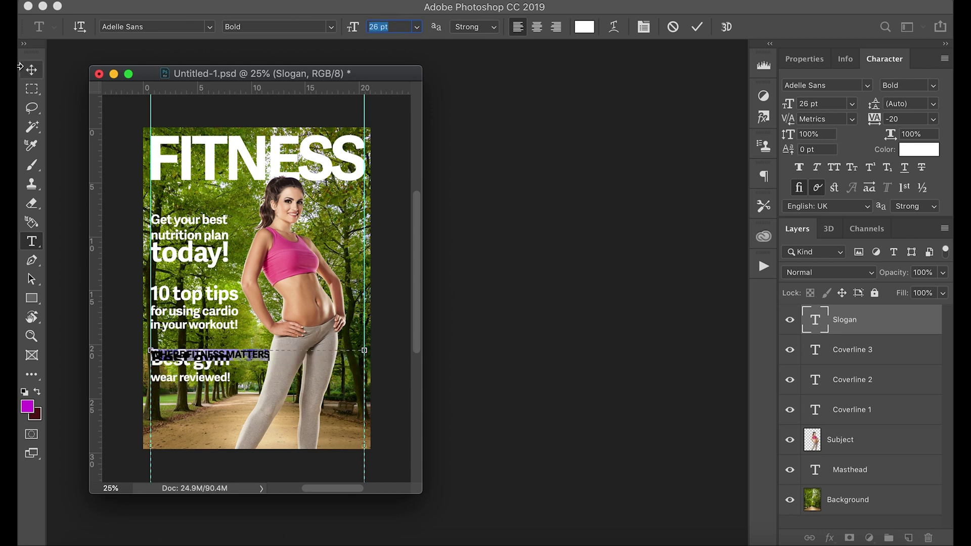
Commit the slogan text and position it directly beneath the FITNESS masthead, aligned with the left margin guide
click(32, 70)
drag(255, 367, 253, 188)
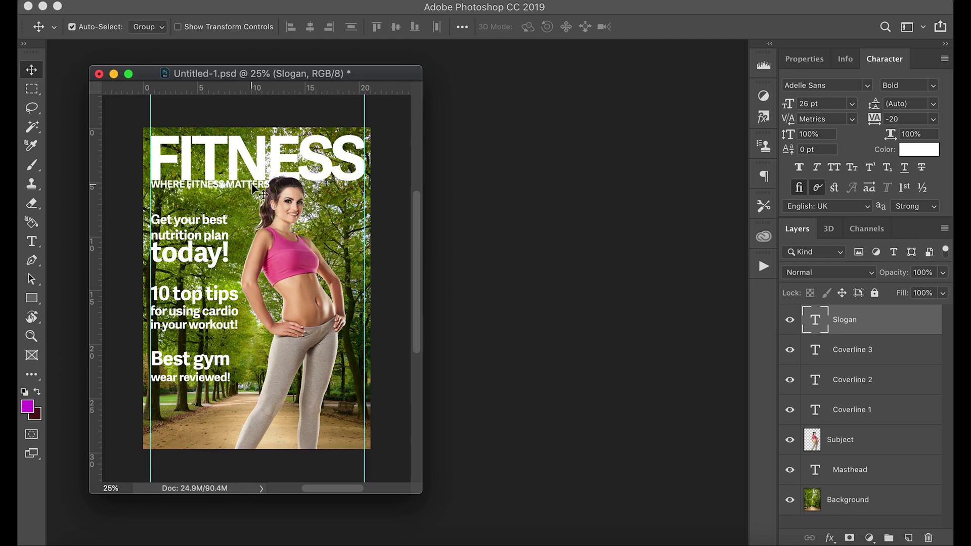
key(shift+Down)
key(shift+Down)
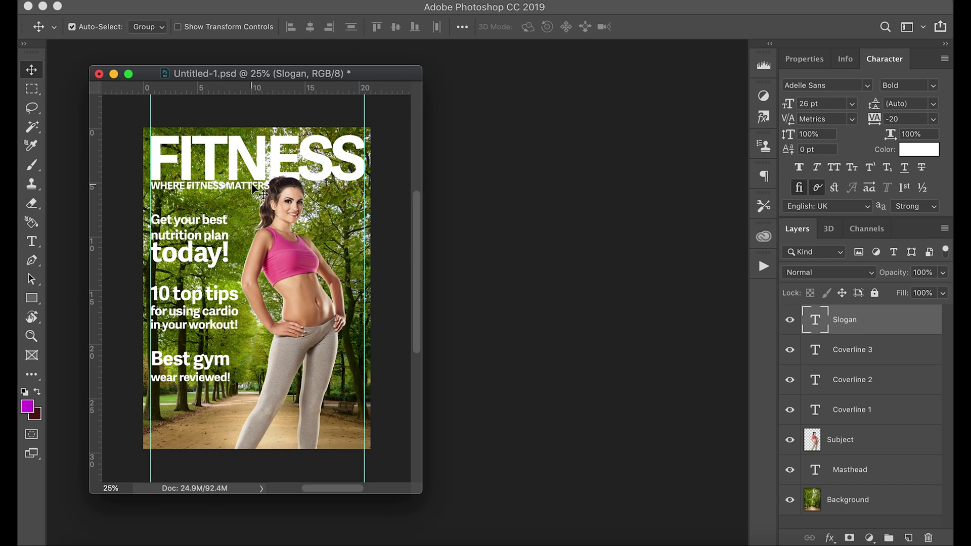
Set the font size of the slogan under the masthead to 19 pt and commit the edit
double_click(815, 319)
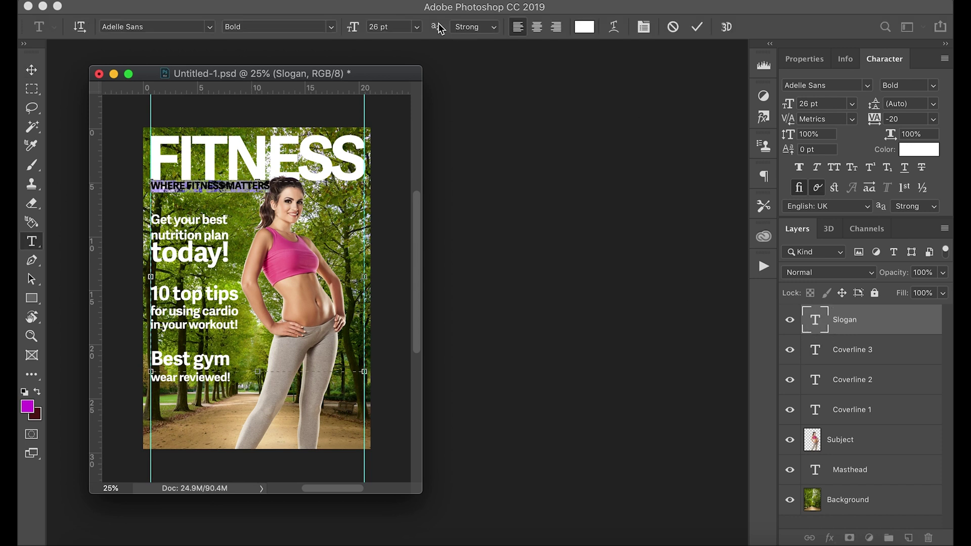
click(397, 25)
key(Down)
key(Down)
key(Down)
key(Down)
key(Down)
key(Down)
key(Down)
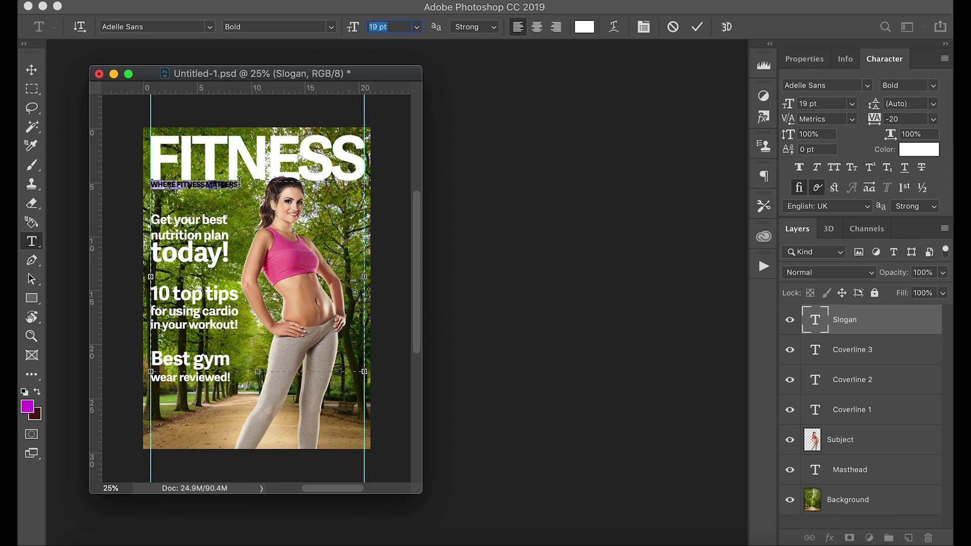
click(32, 72)
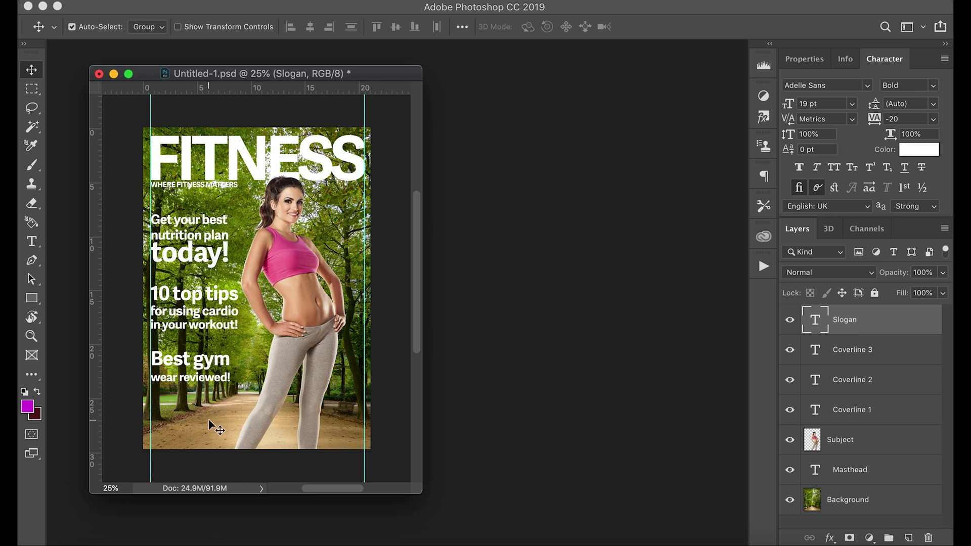
Open the Blending Options for the Coverline 1 text layer and place the Layer Style dialog clear of the coverlines
click(841, 498)
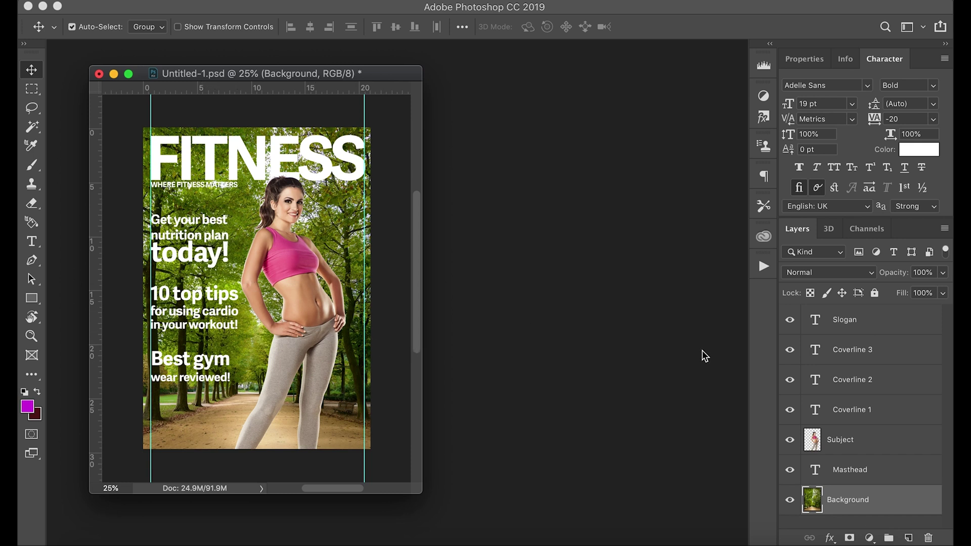
click(790, 413)
click(790, 413)
right_click(882, 412)
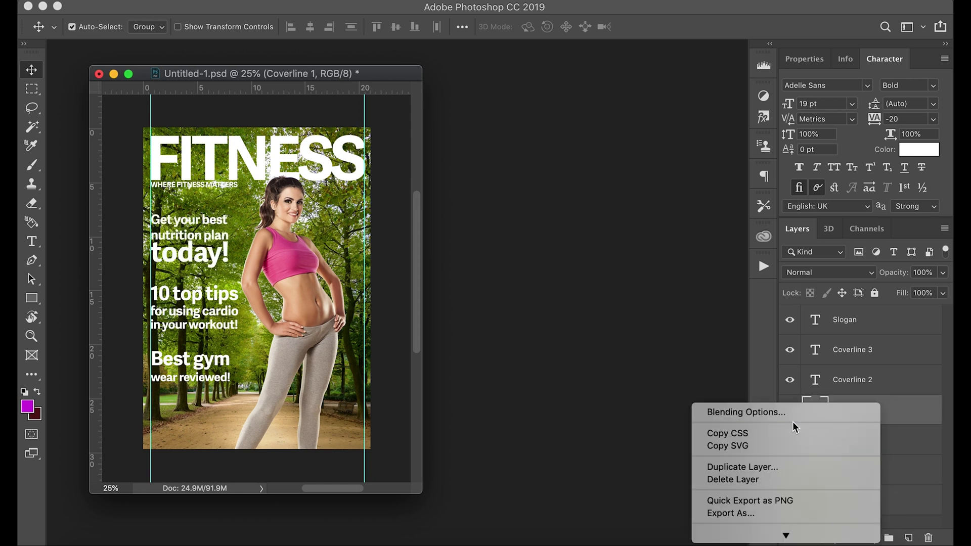
click(766, 412)
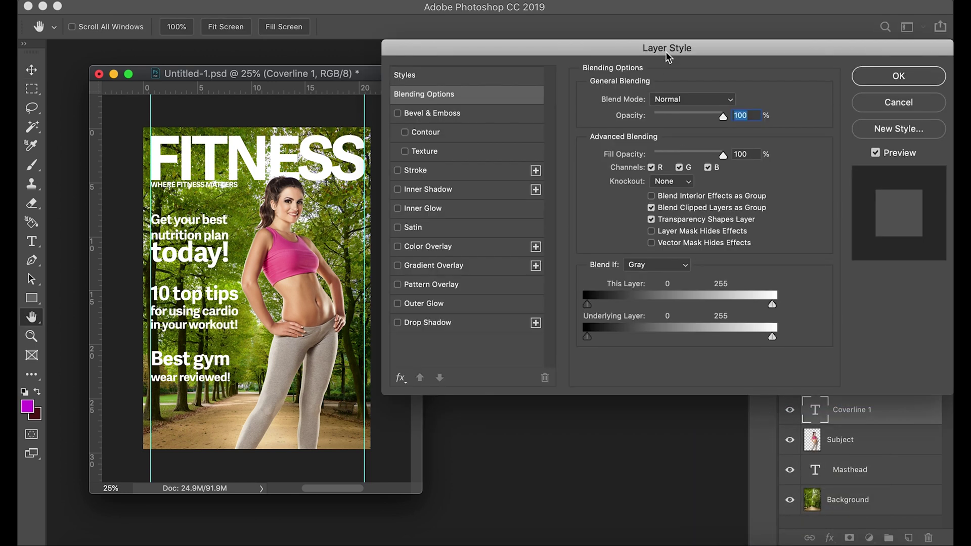
drag(666, 52, 581, 142)
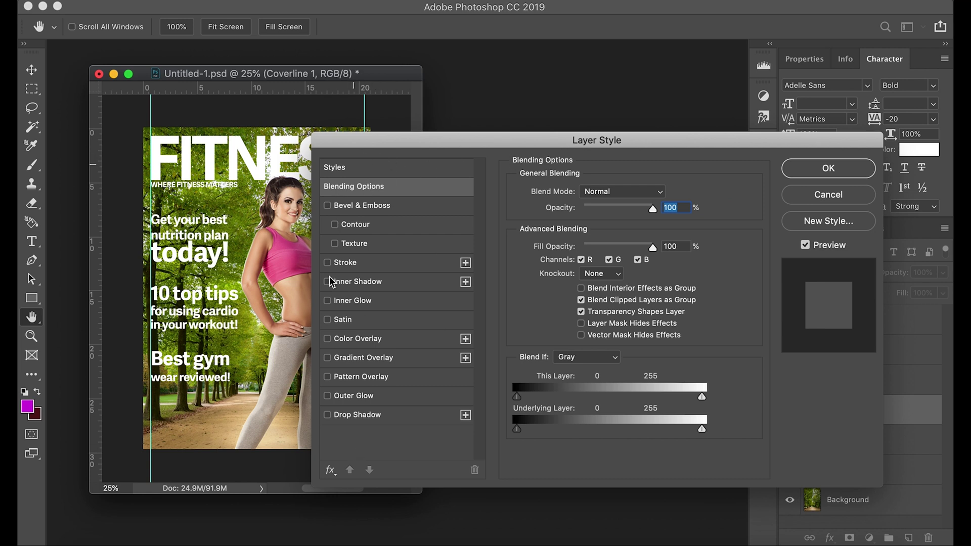
drag(756, 141, 706, 69)
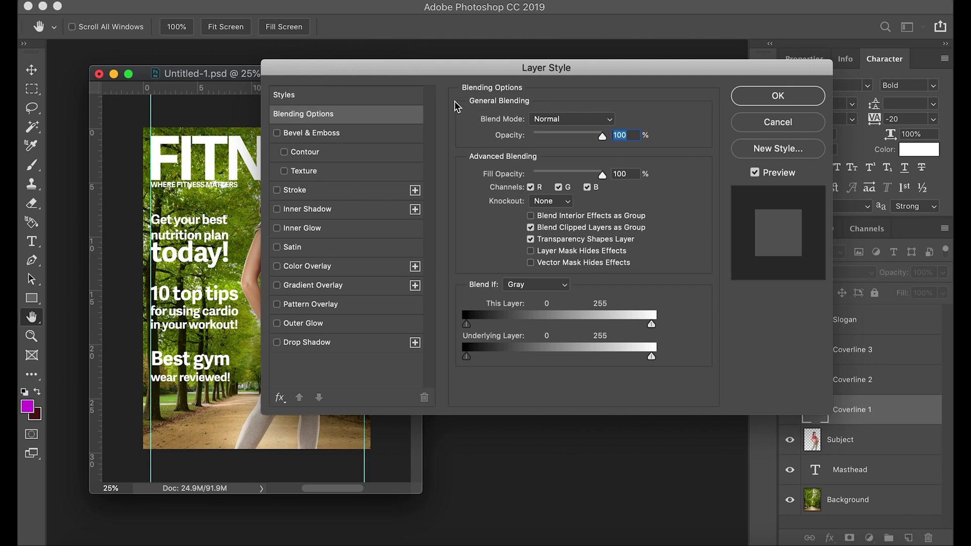
drag(418, 70, 529, 134)
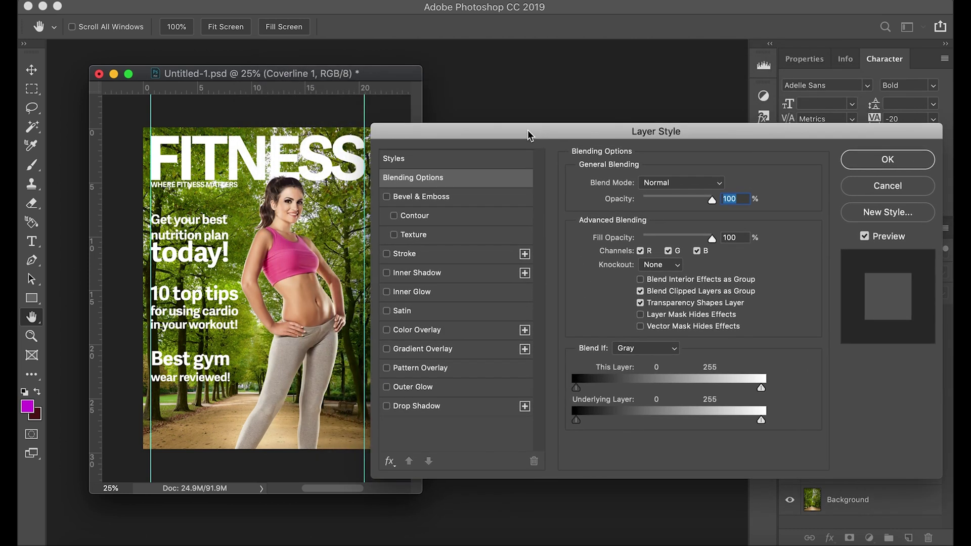
Enable a Drop Shadow on the Coverline 1 layer, leaving Pattern Overlay off, and open the shadow's settings
click(450, 376)
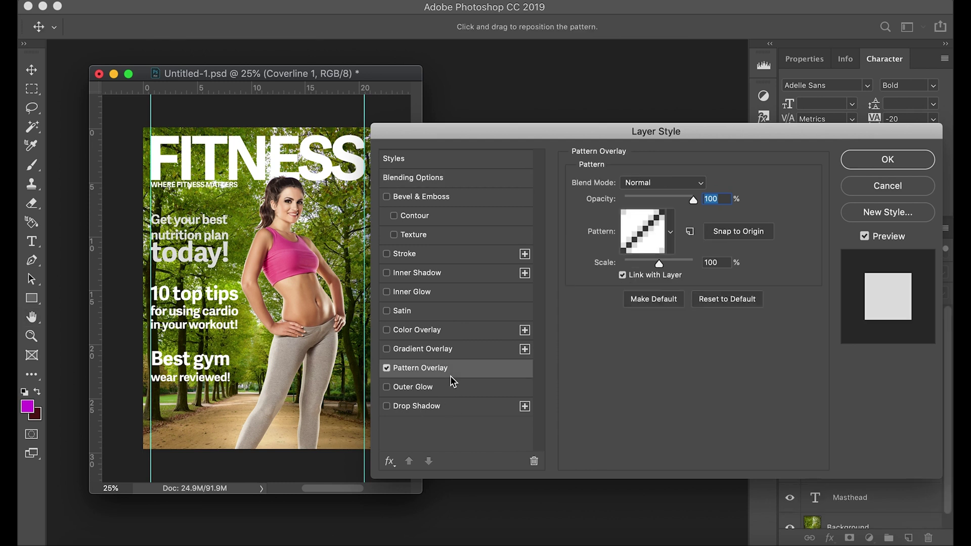
click(386, 369)
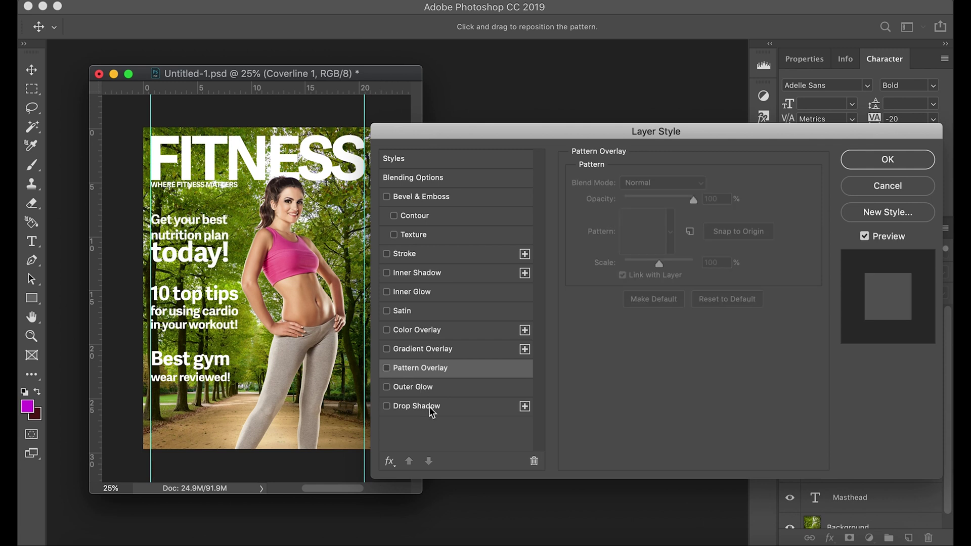
click(387, 406)
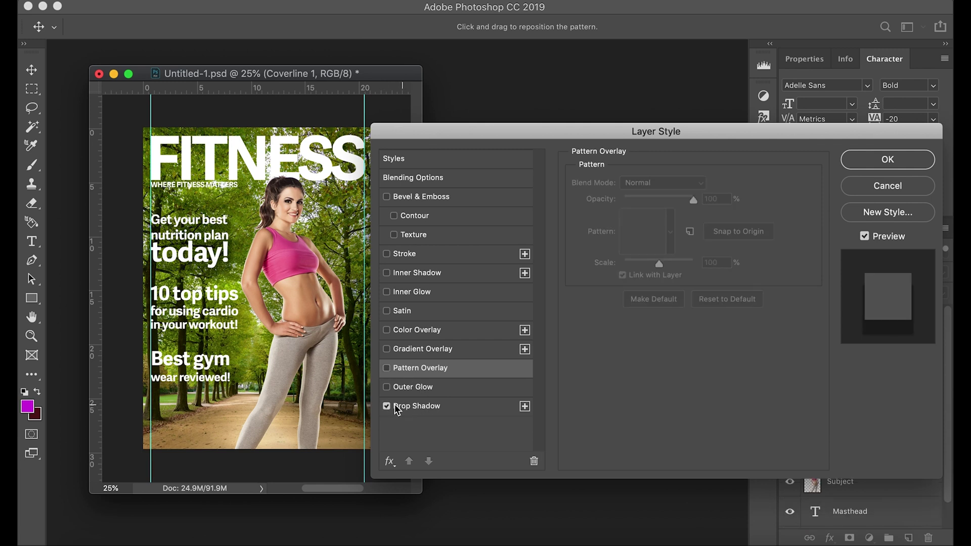
click(386, 406)
click(386, 407)
click(386, 406)
click(435, 407)
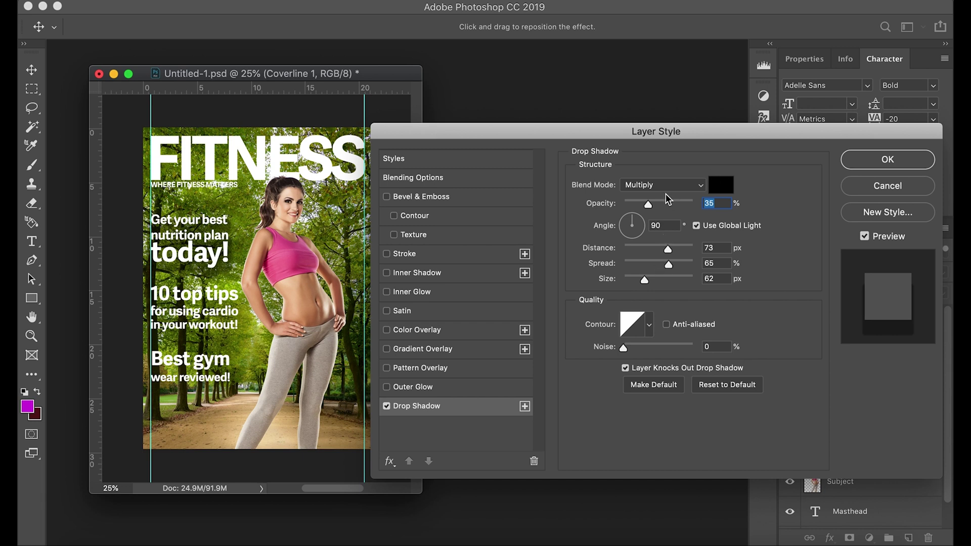
Set the drop shadow to 60% opacity, 0 px distance, 0 px size and 23% spread
mouse_move(651, 209)
mouse_down()
mouse_move(675, 208)
mouse_move(645, 205)
mouse_move(666, 204)
mouse_up()
drag(668, 249, 623, 255)
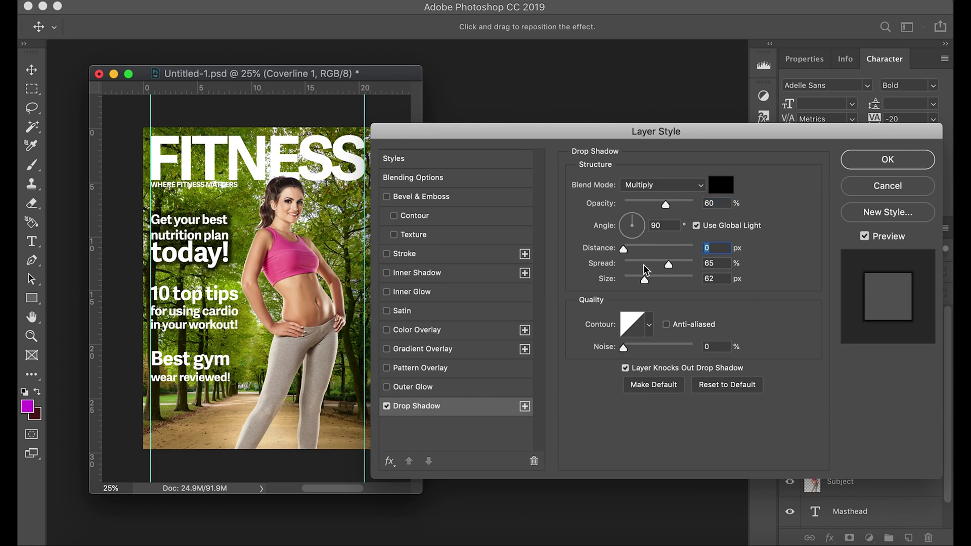
drag(644, 279, 623, 281)
drag(669, 265, 640, 267)
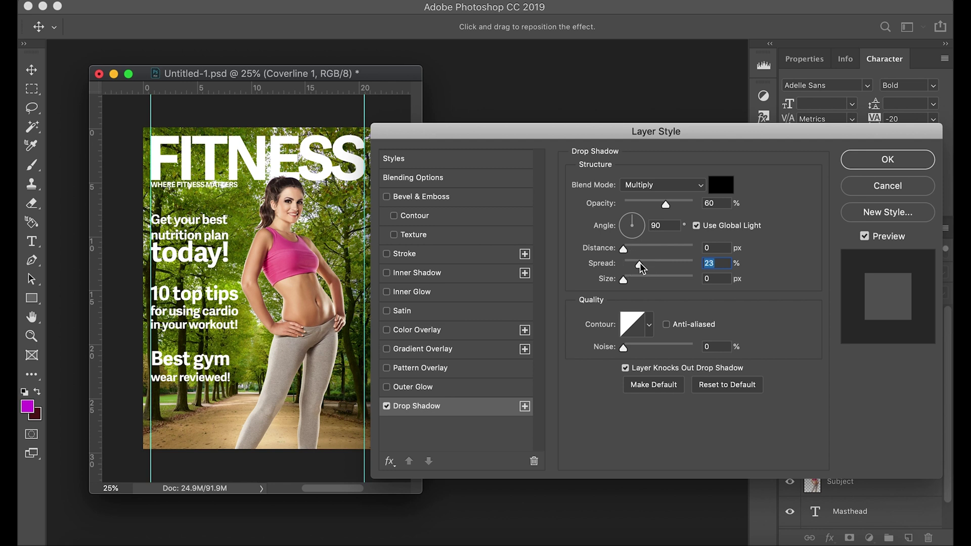
Adjust the Coverline 1 drop shadow at close range to 10% spread and 40 px size
key(super+plus)
key(super+plus)
key(super+plus)
key(super+plus)
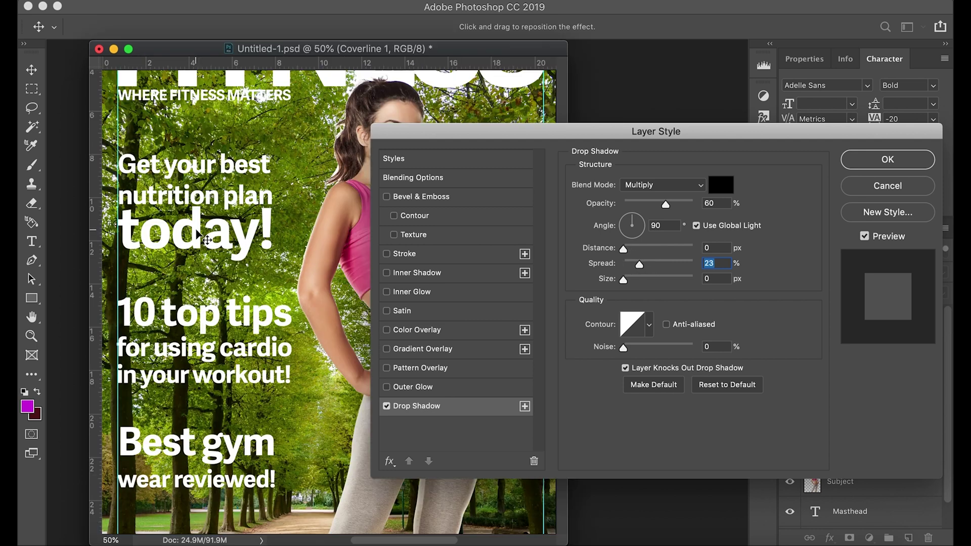
scroll(198, 233, up, 5)
scroll(197, 232, left, 5)
scroll(197, 233, right, 3)
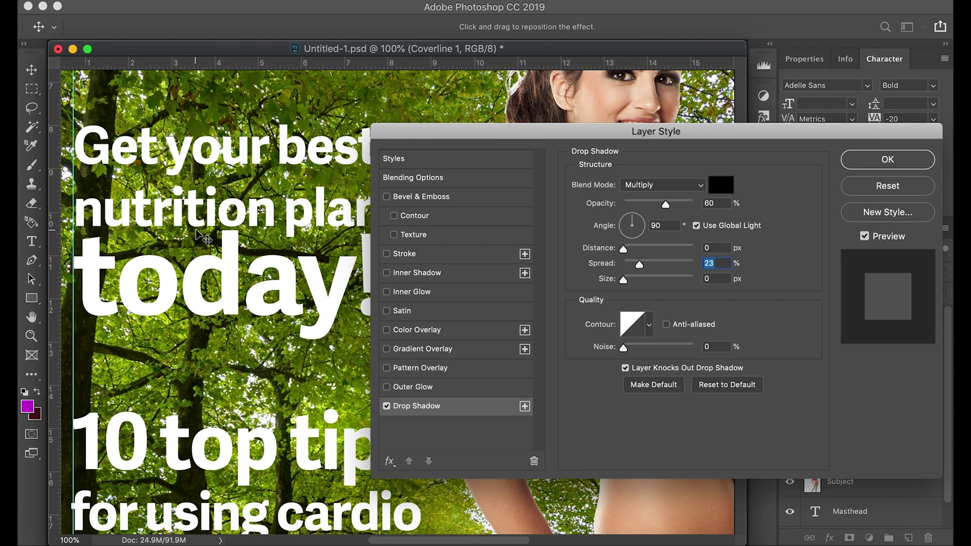
drag(477, 133, 487, 202)
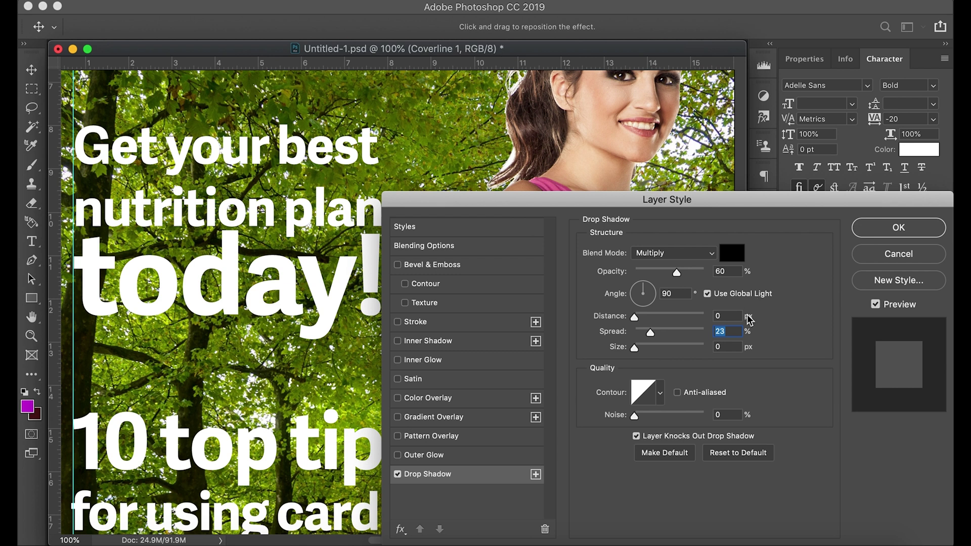
mouse_move(635, 348)
mouse_down()
mouse_move(648, 348)
mouse_move(650, 334)
mouse_move(633, 331)
mouse_up()
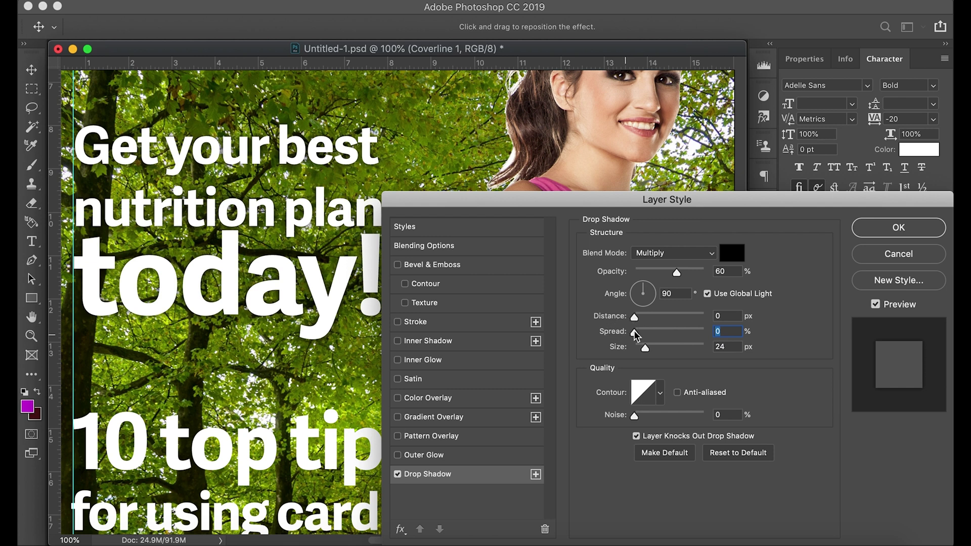
text(10)
key(Tab)
key(Up)
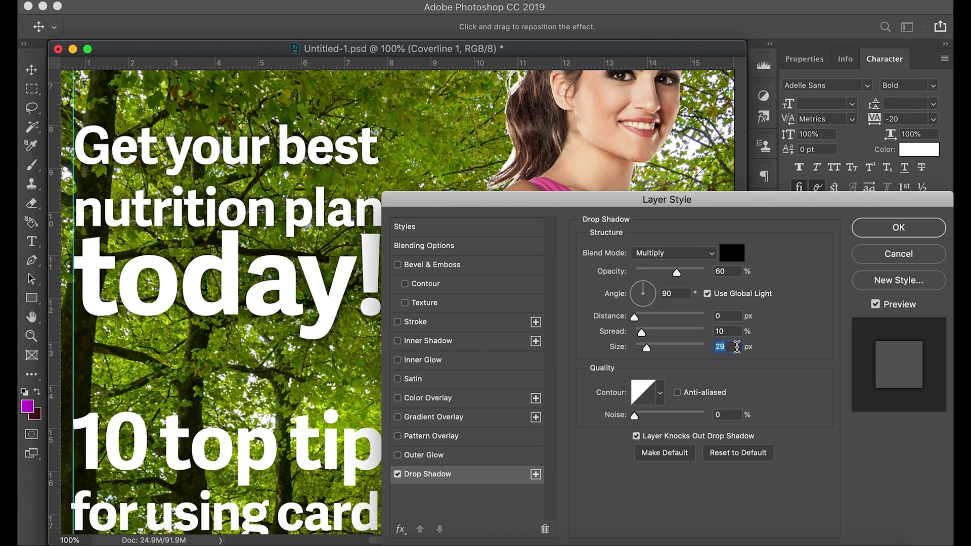
key(Up)
key(Up)
key(Up)
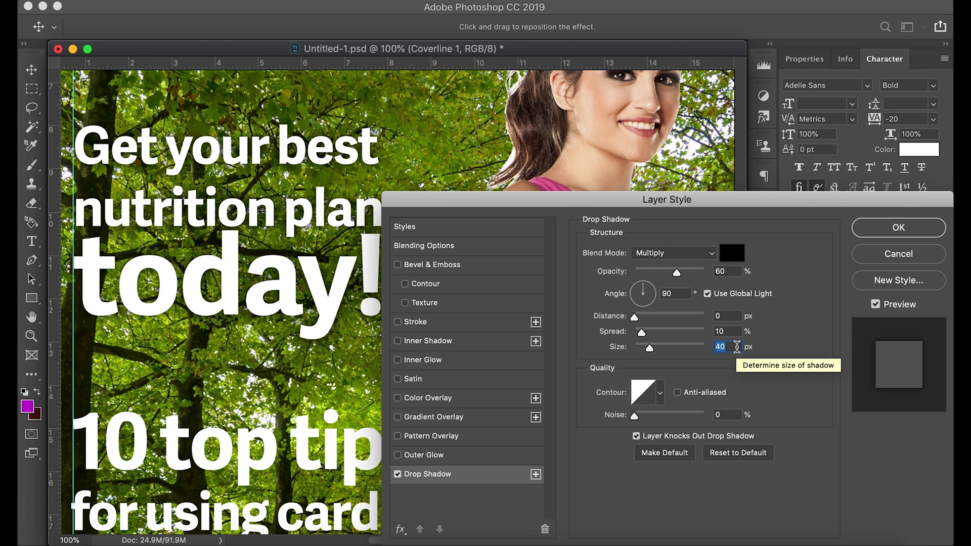
Try the drop shadow at 250 px size and 75% spread, and bring it back to 10% spread and 43 px size
drag(650, 347, 726, 347)
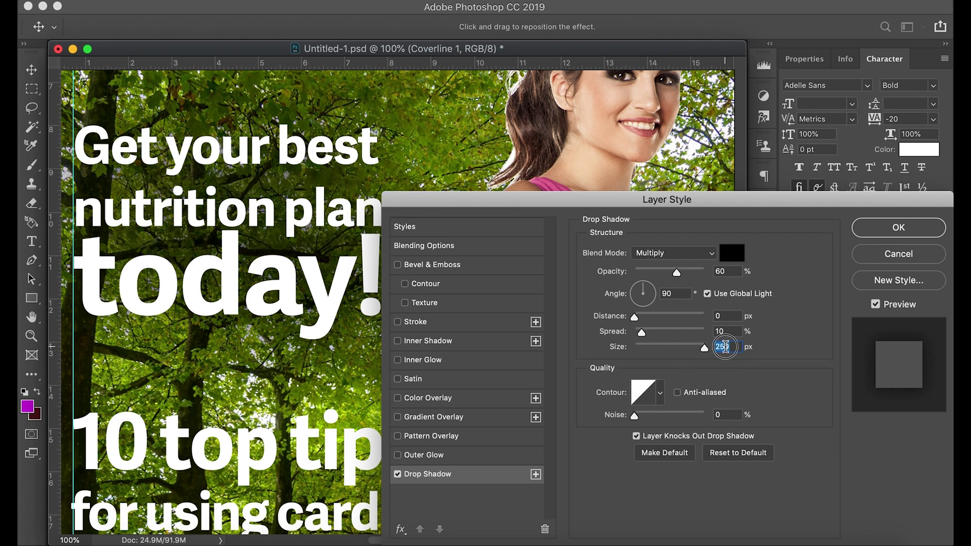
drag(642, 332, 687, 332)
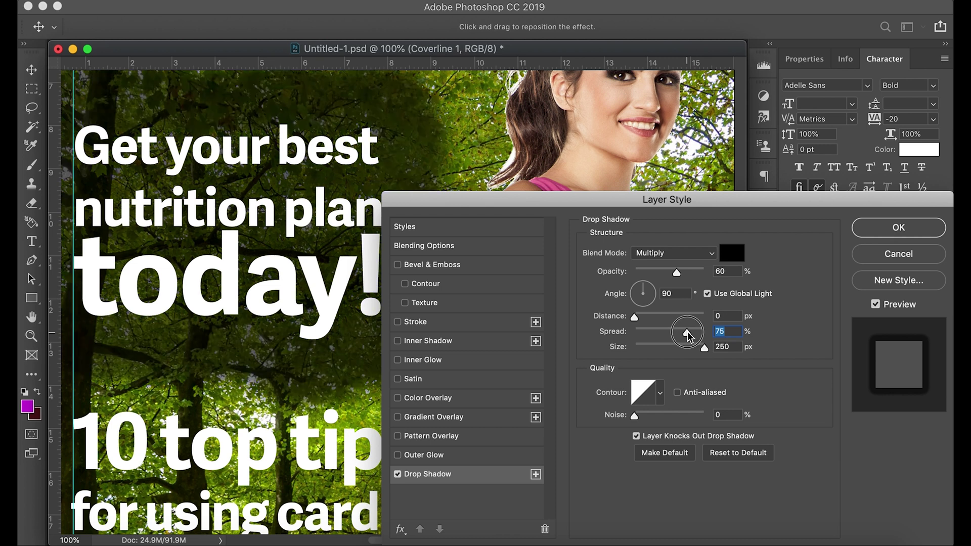
text(1)
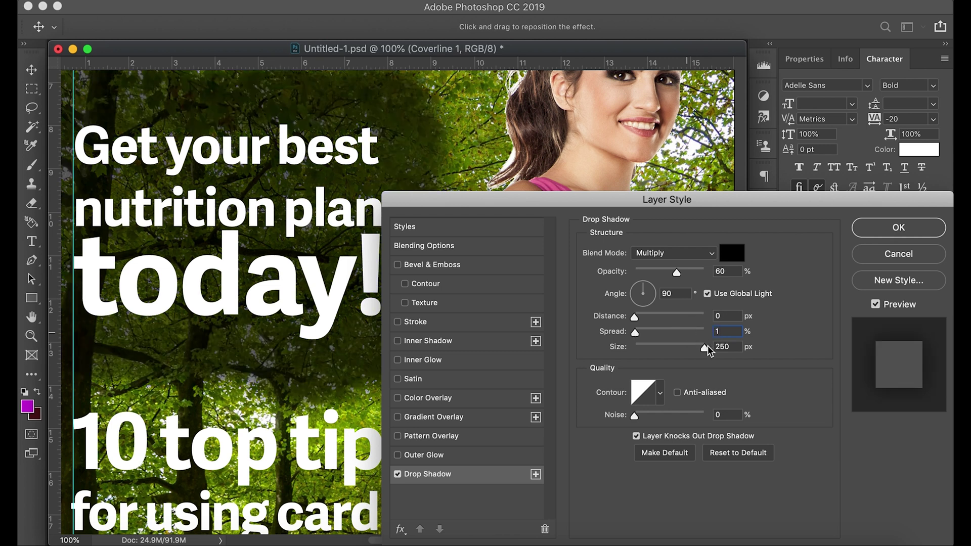
text(0)
drag(705, 347, 651, 347)
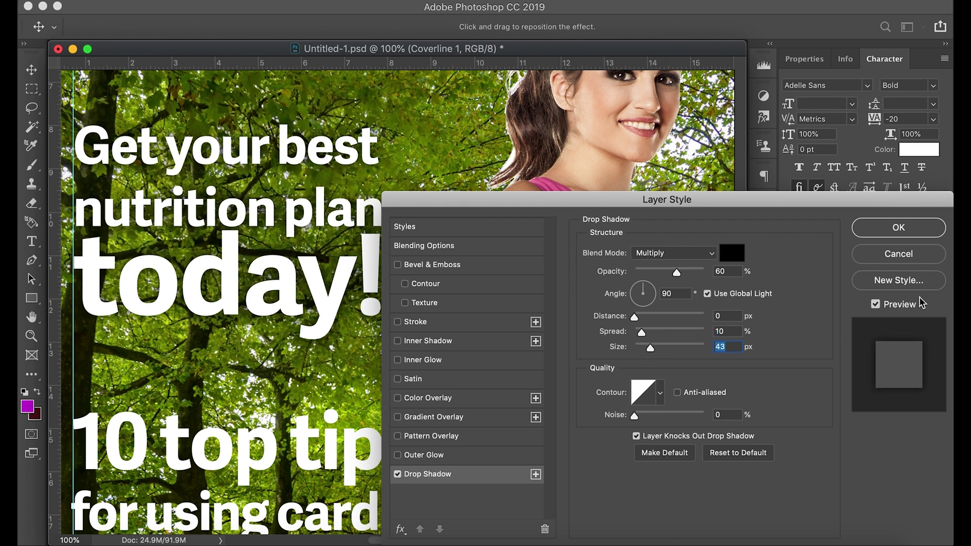
Compare the first coverline with and without the shadow, and set the shadow size to 30 px
click(875, 305)
click(876, 305)
click(876, 305)
click(875, 305)
click(875, 305)
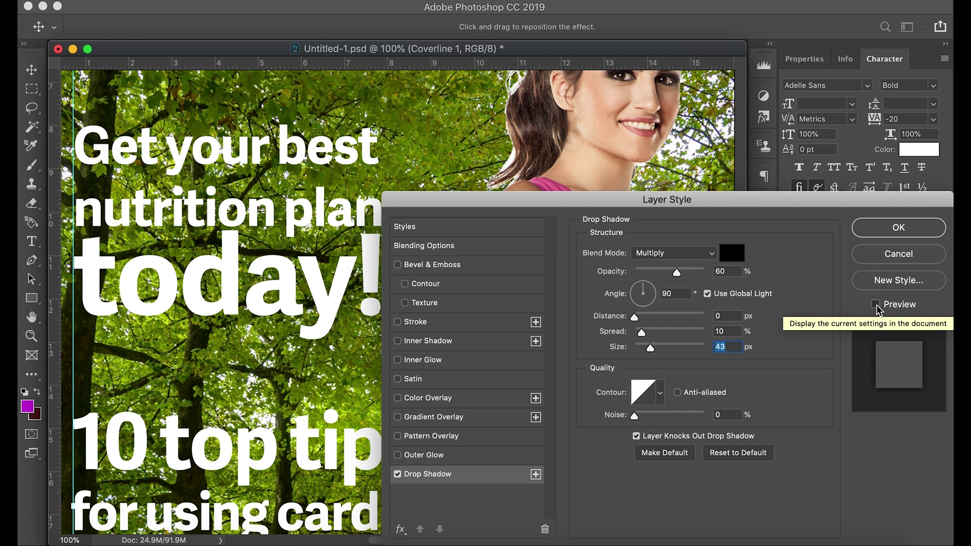
click(875, 304)
text(30)
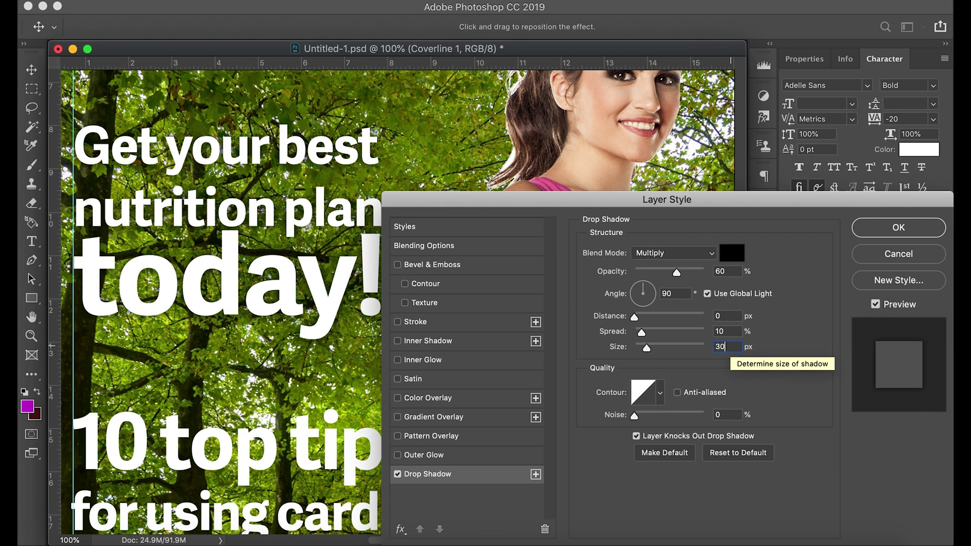
Turn on anti-aliasing for the drop shadow and compare the coverline with and without the effect at reduced magnification
click(678, 393)
click(878, 308)
click(878, 308)
key(super+minus)
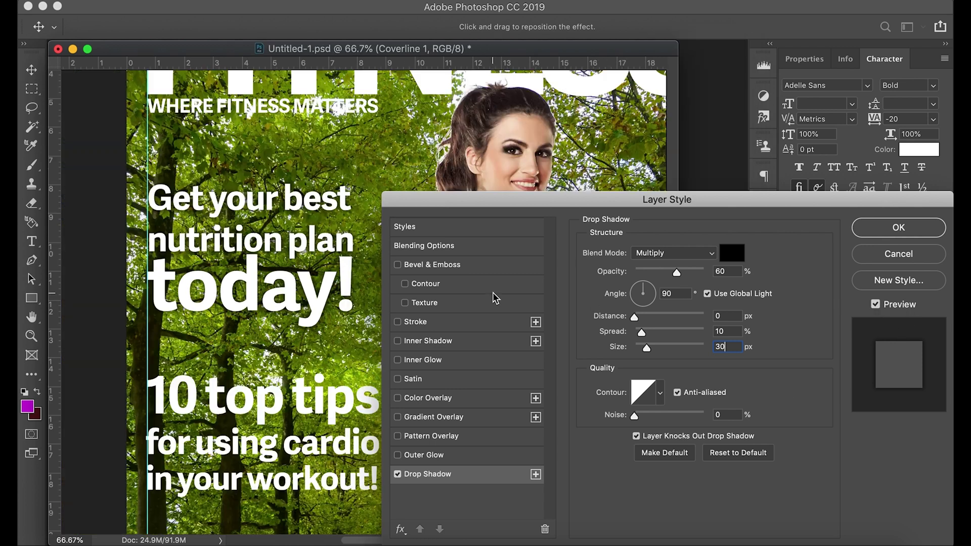
key(super+minus)
key(super+minus)
key(space)
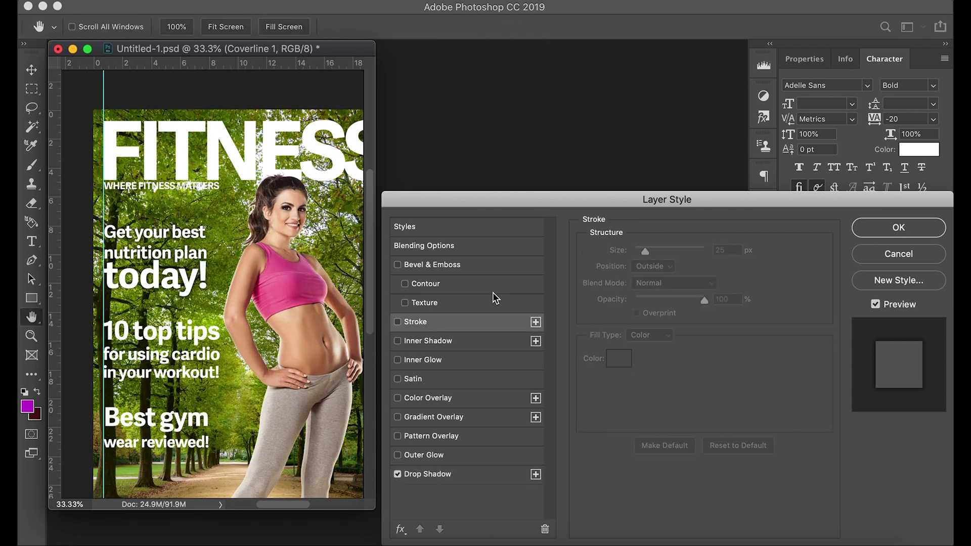
click(486, 478)
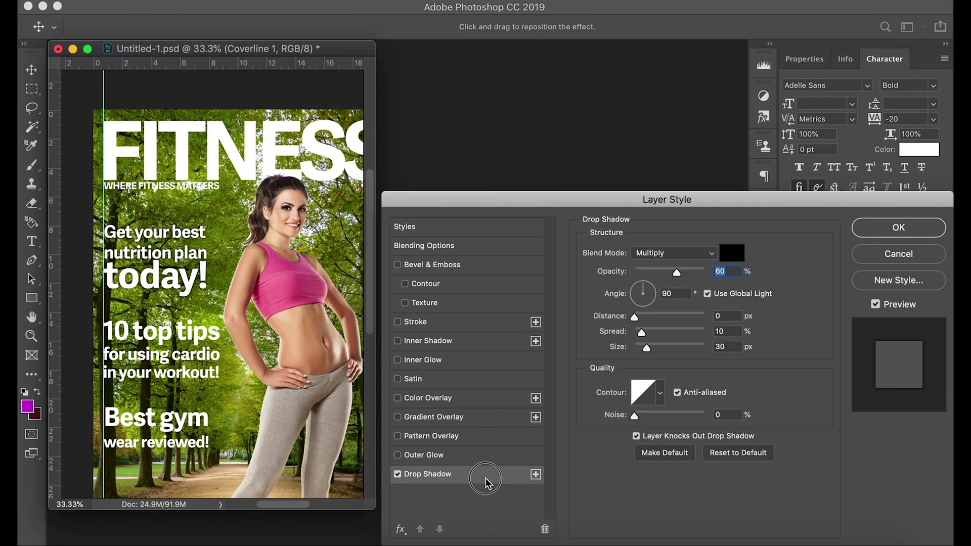
click(878, 305)
click(876, 305)
click(876, 305)
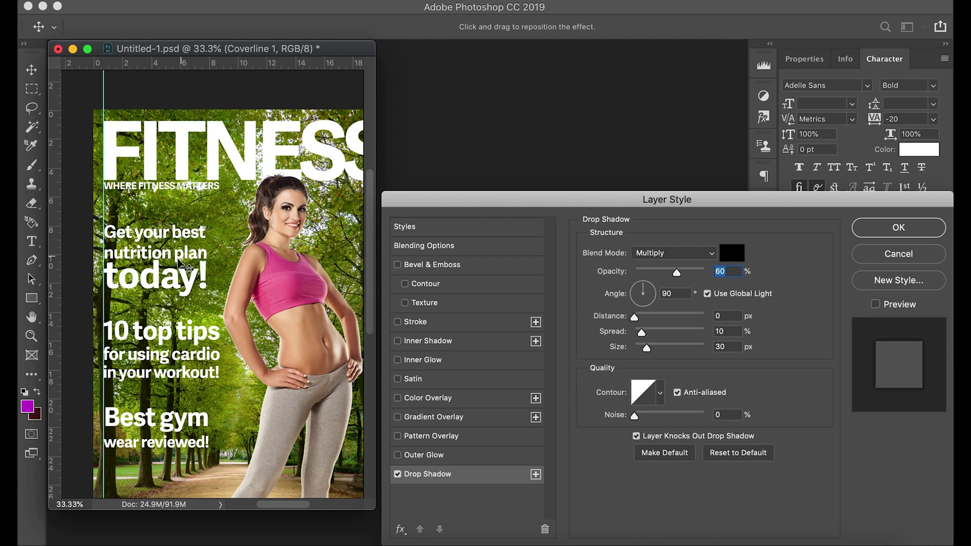
click(876, 304)
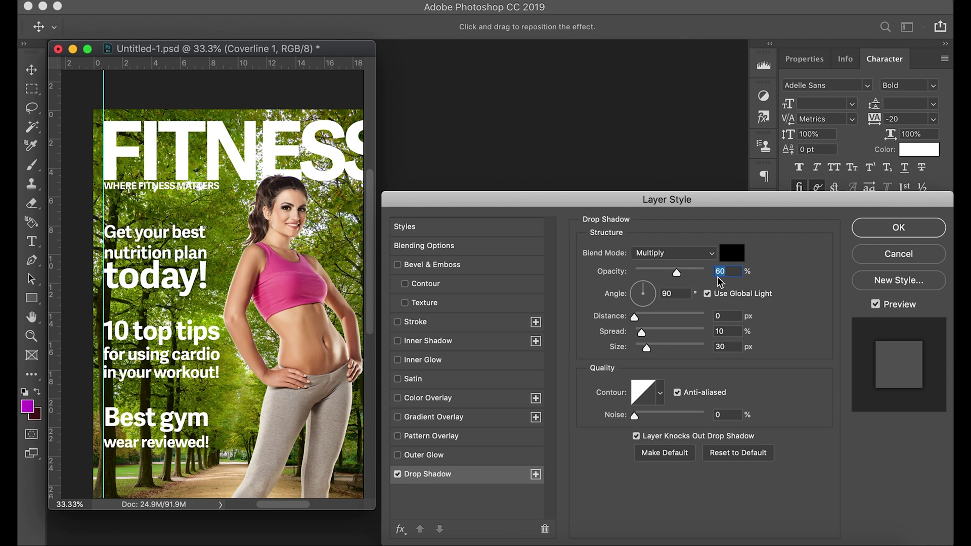
Raise the drop shadow's opacity to 75%, check the preview and apply the layer style to Coverline 1
drag(679, 272, 687, 272)
click(878, 308)
click(878, 308)
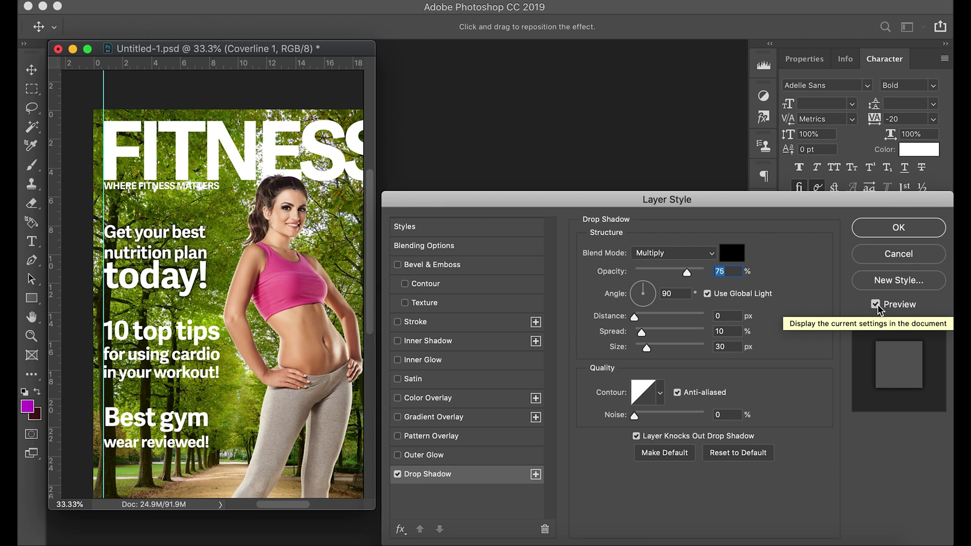
click(898, 229)
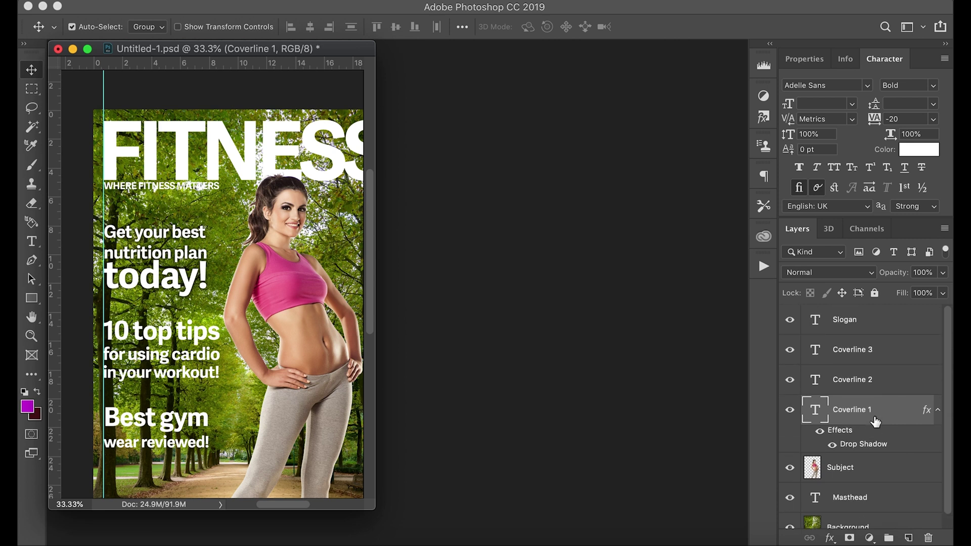
Collapse and re-expand the effects list under the Coverline 1 layer
scroll(873, 361, down, 1)
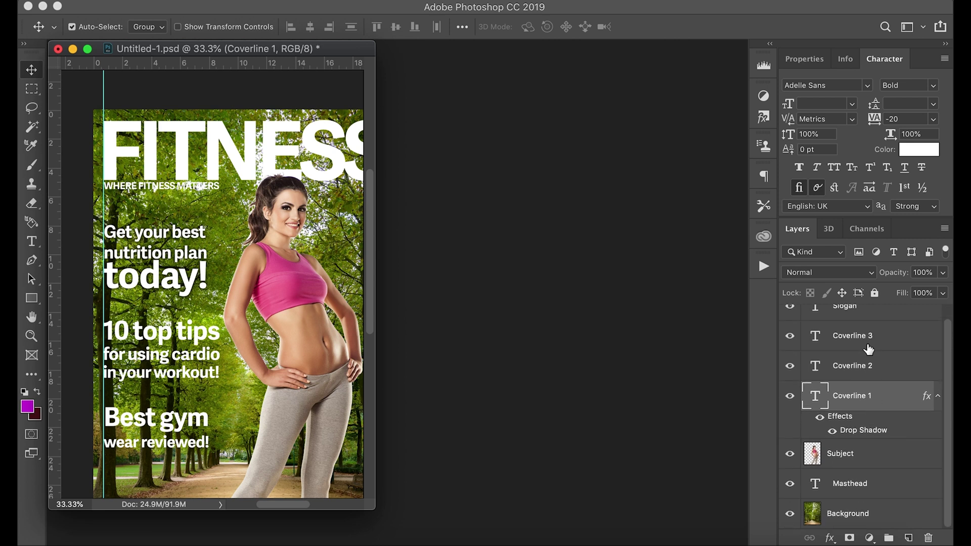
scroll(868, 349, up, 1)
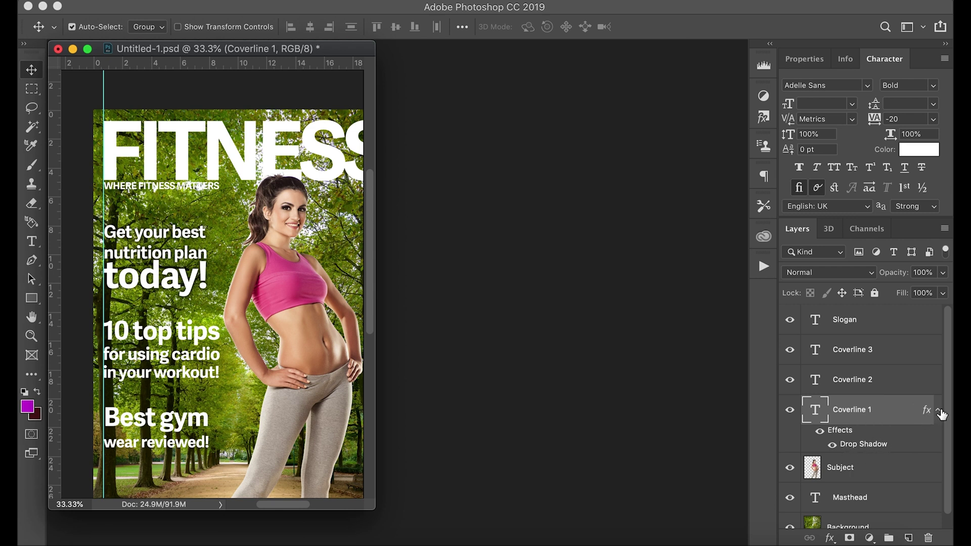
click(937, 410)
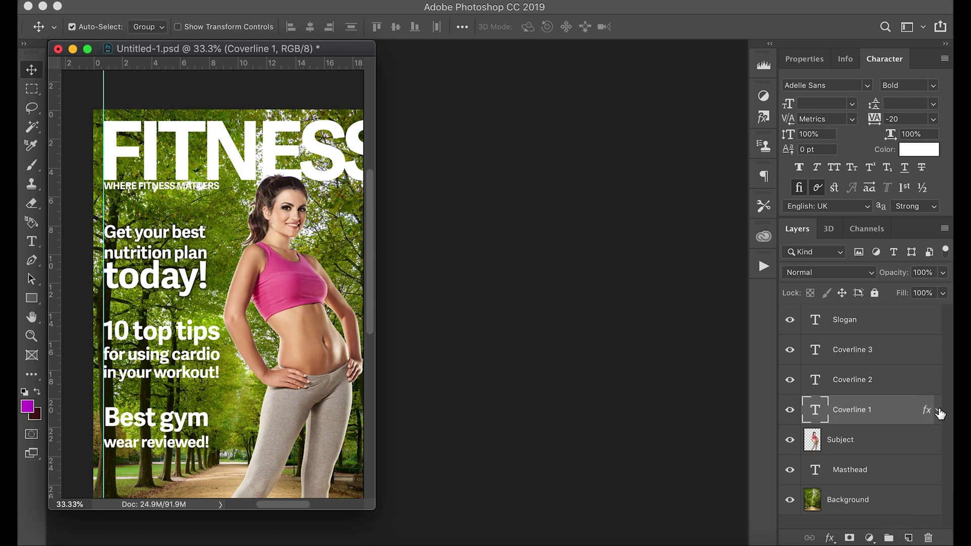
click(939, 410)
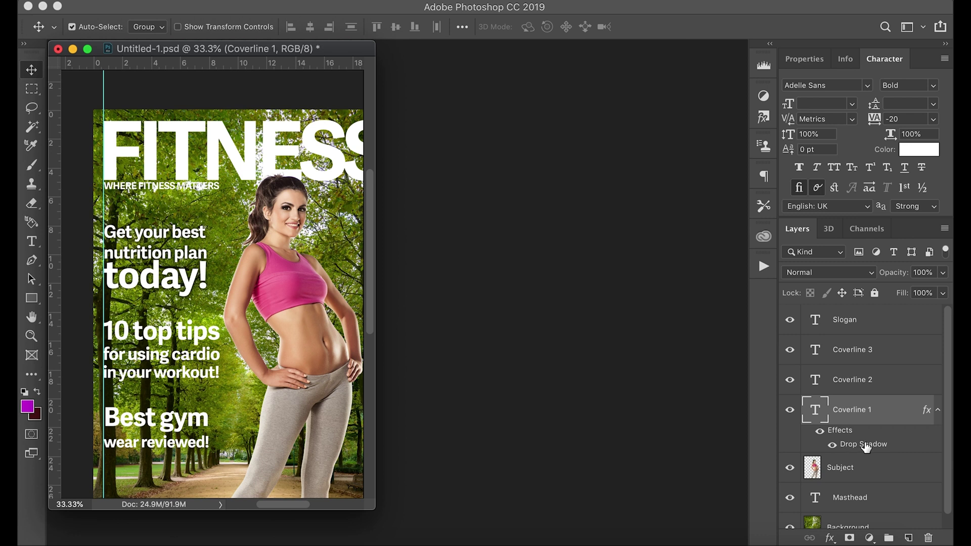
Compare Coverline 1 with its drop shadow turned on and off, and collapse the layer's effects list
click(833, 446)
click(833, 447)
click(833, 447)
click(833, 447)
click(832, 448)
click(832, 447)
click(938, 411)
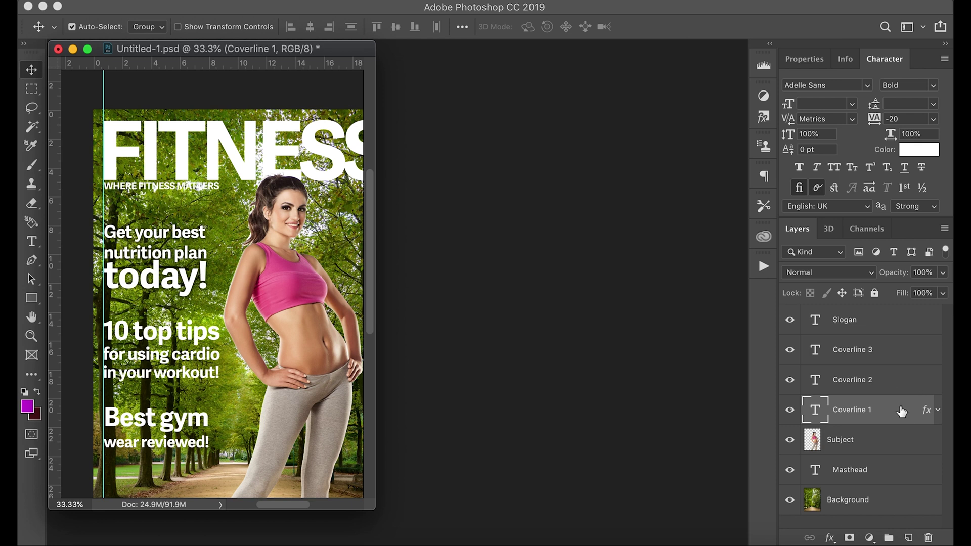
Copy the layer style from the Coverline 1 layer
right_click(901, 411)
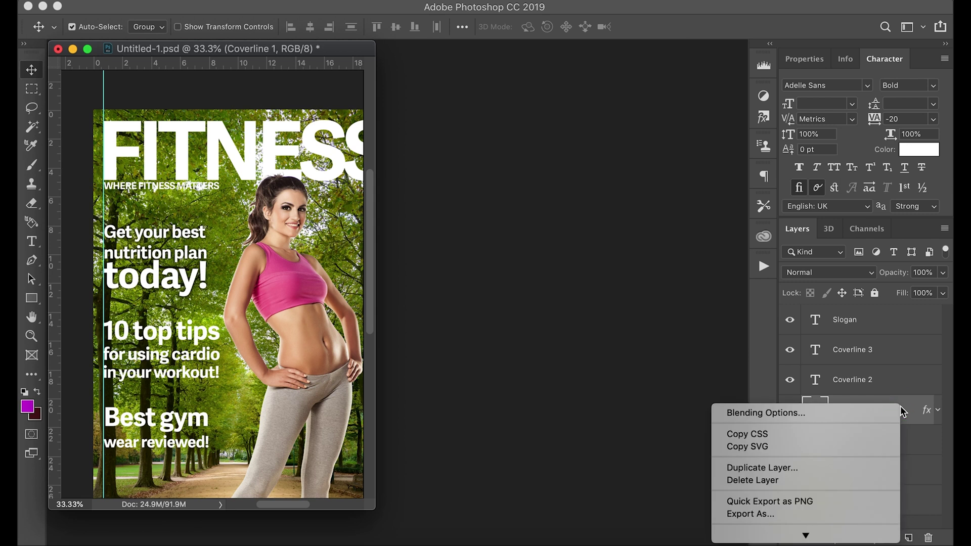
scroll(823, 433, down, 10)
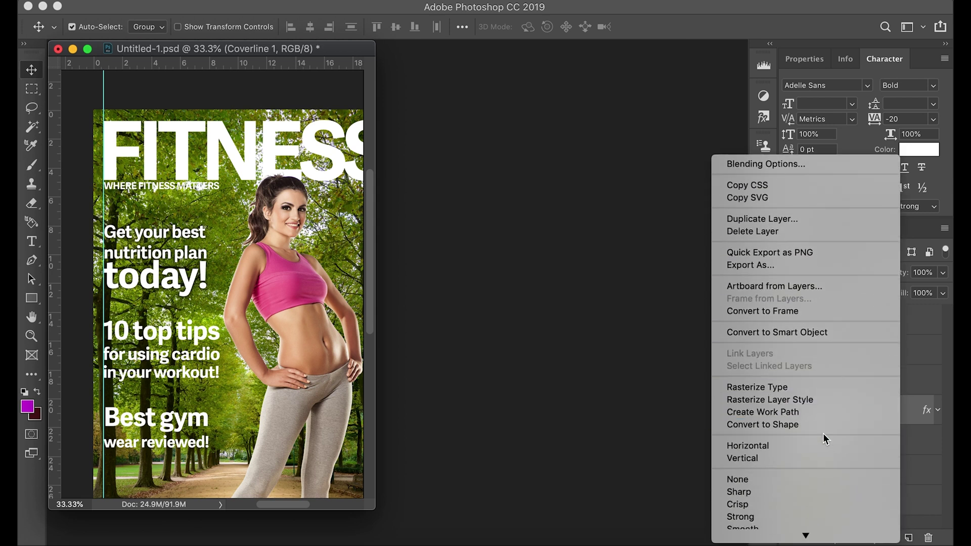
scroll(823, 435, down, 5)
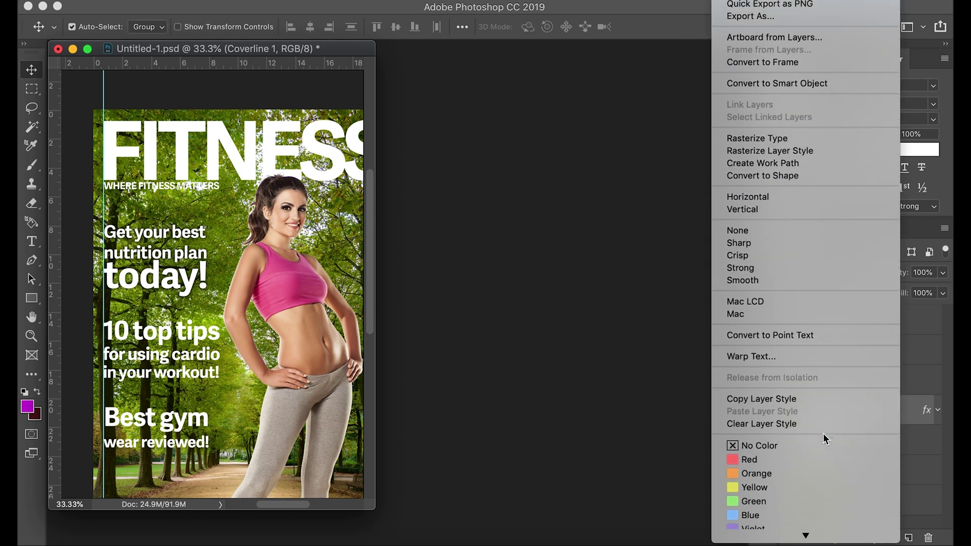
click(782, 399)
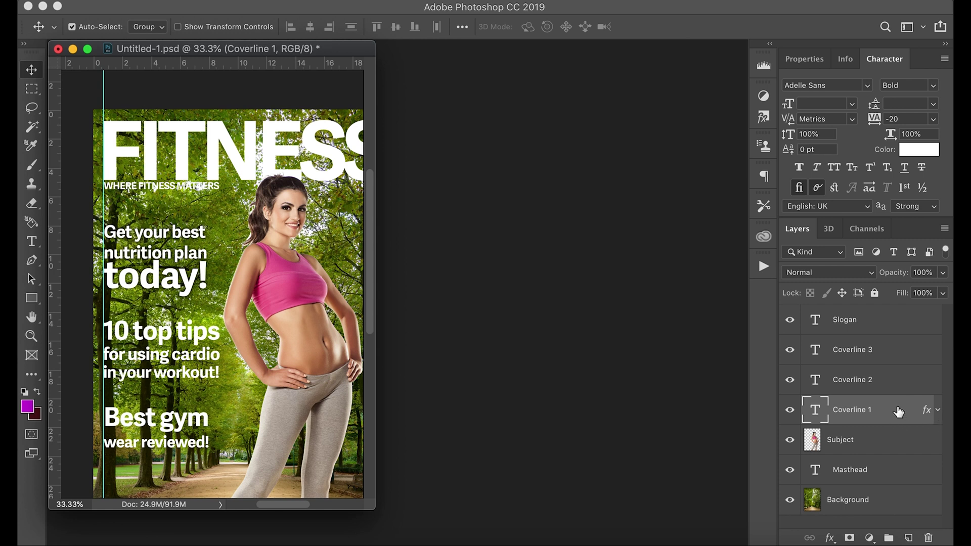
Identify Coverline 2 by toggling its visibility, paste the copied drop shadow style onto it, and collapse its effects list
click(889, 385)
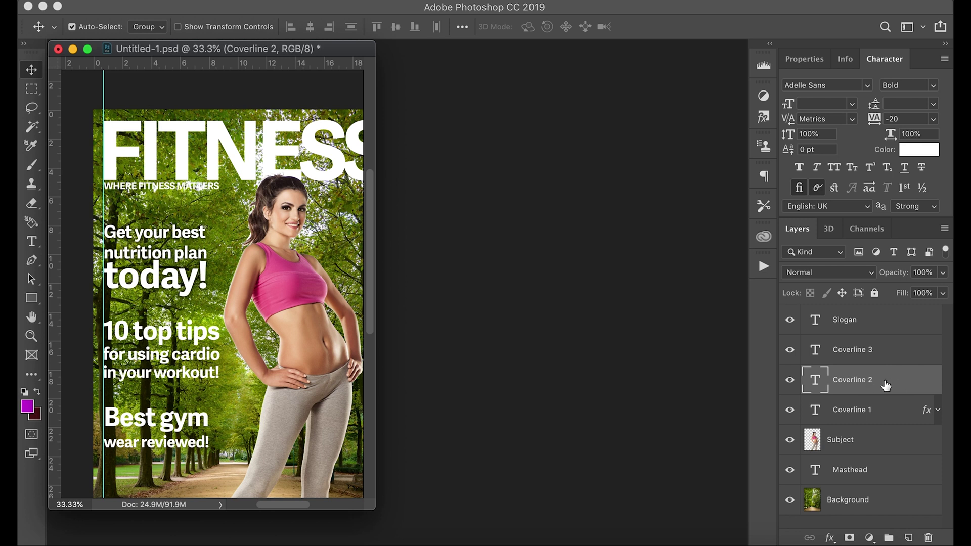
click(790, 381)
click(790, 381)
click(791, 382)
click(791, 382)
right_click(896, 383)
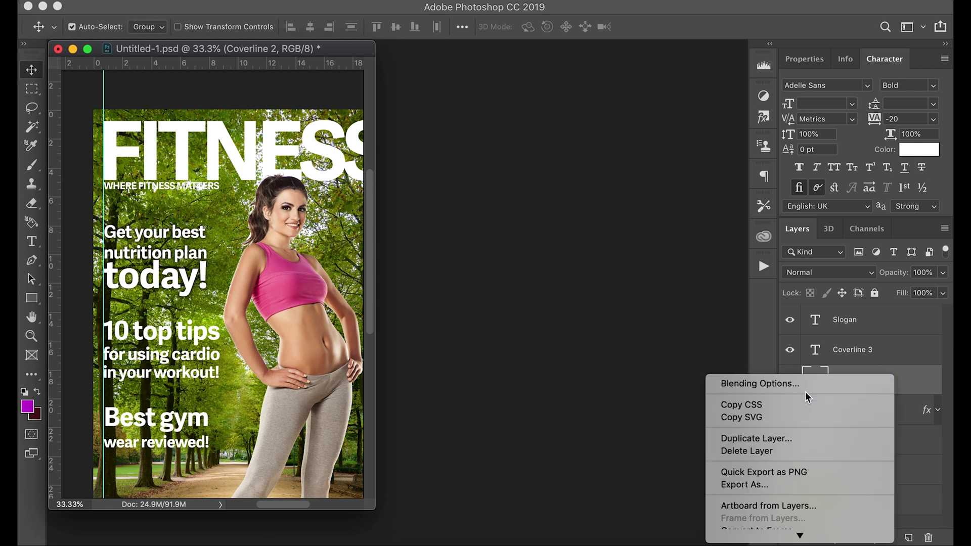
scroll(806, 394, down, 5)
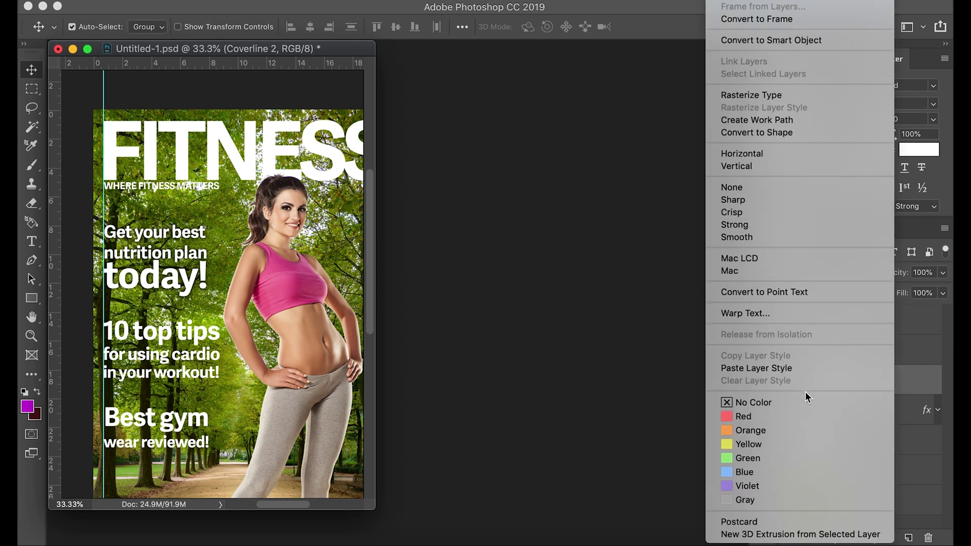
click(770, 368)
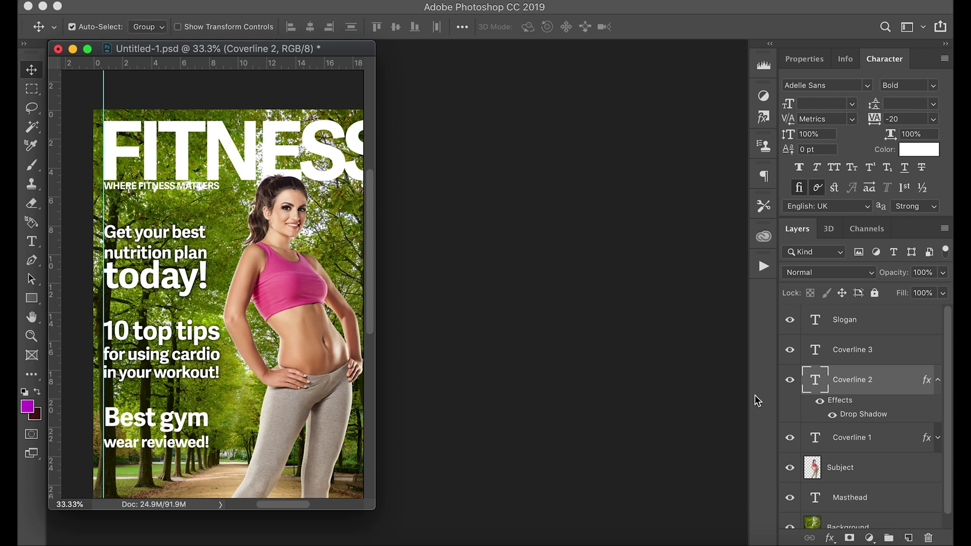
click(939, 380)
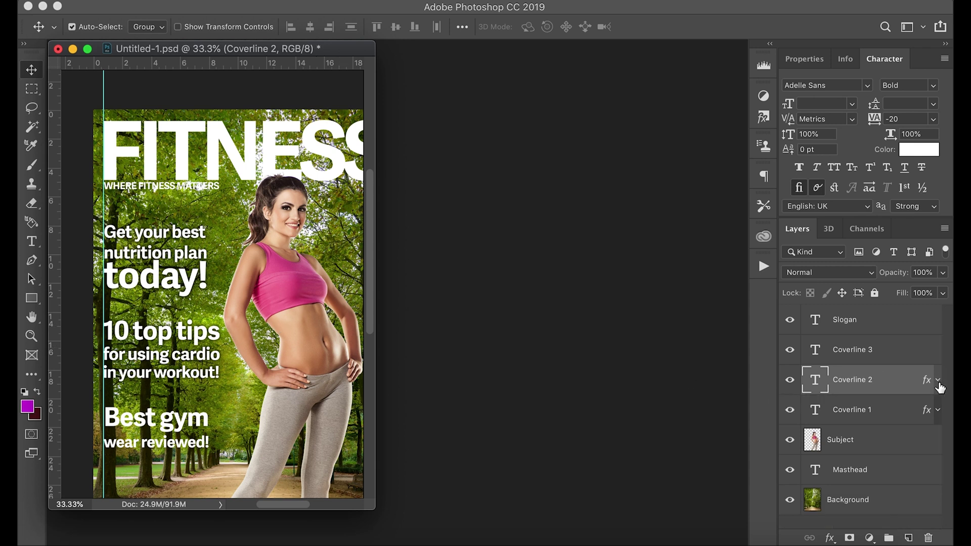
click(939, 380)
click(939, 380)
Paste the copied layer style onto the Coverline 3 layer and collapse its effects list
click(883, 348)
right_click(883, 348)
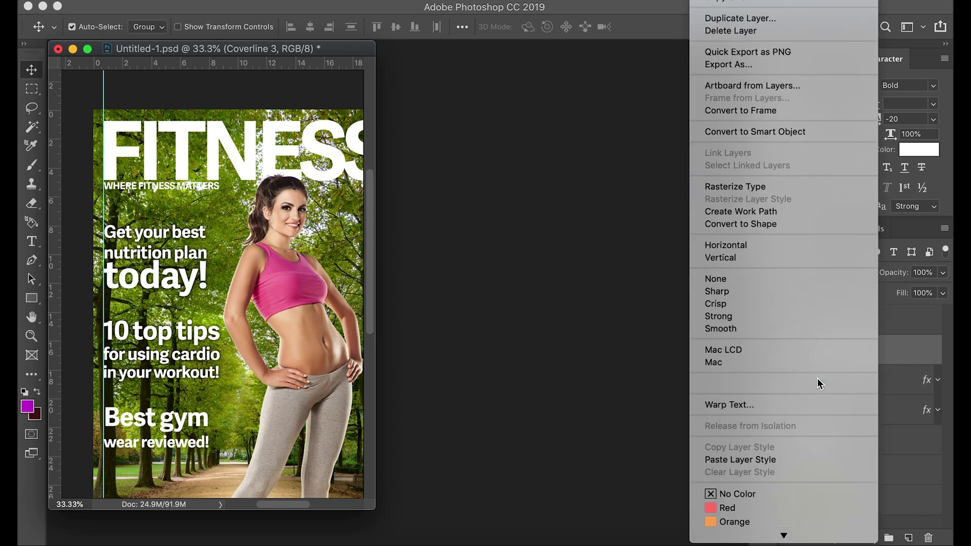
scroll(805, 384, down, 4)
click(751, 369)
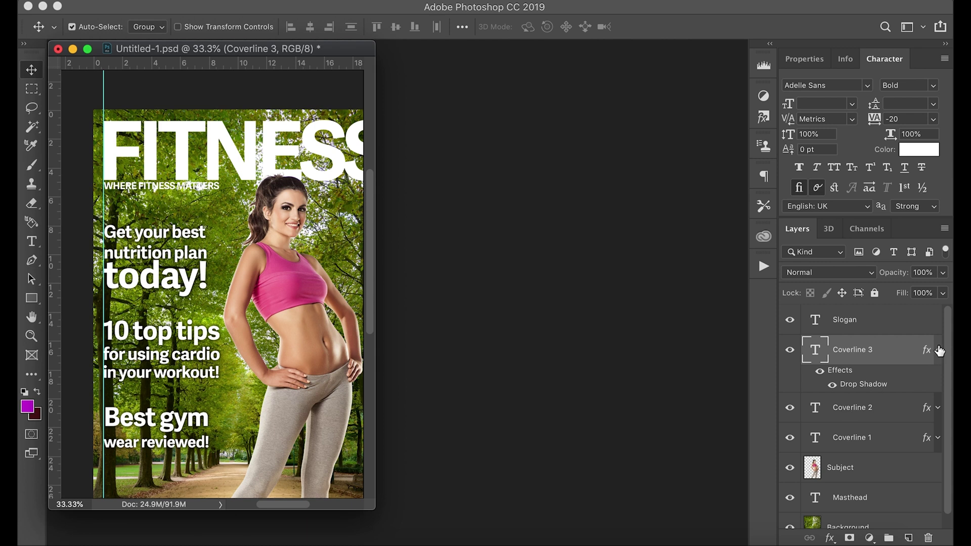
click(938, 349)
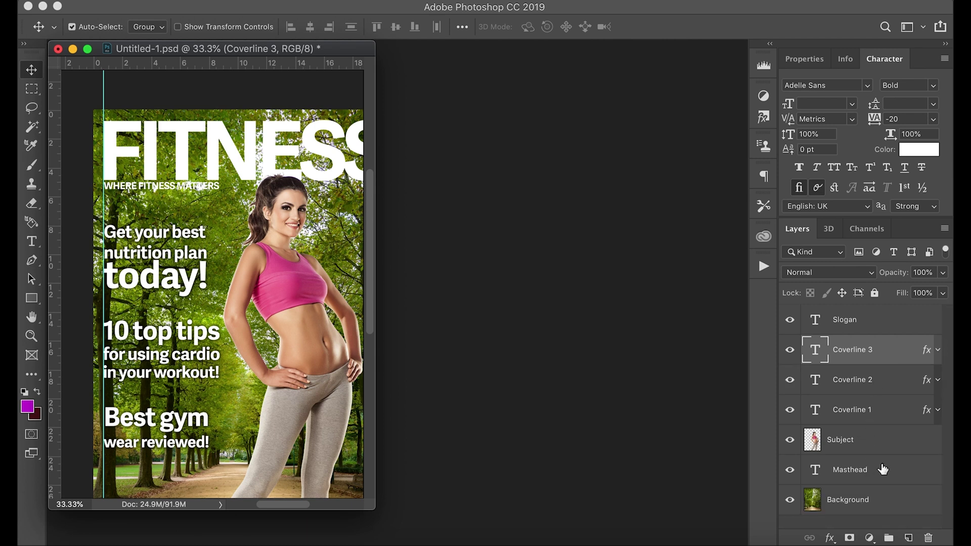
Paste the copied layer style onto the Masthead layer and collapse its effects list
right_click(883, 470)
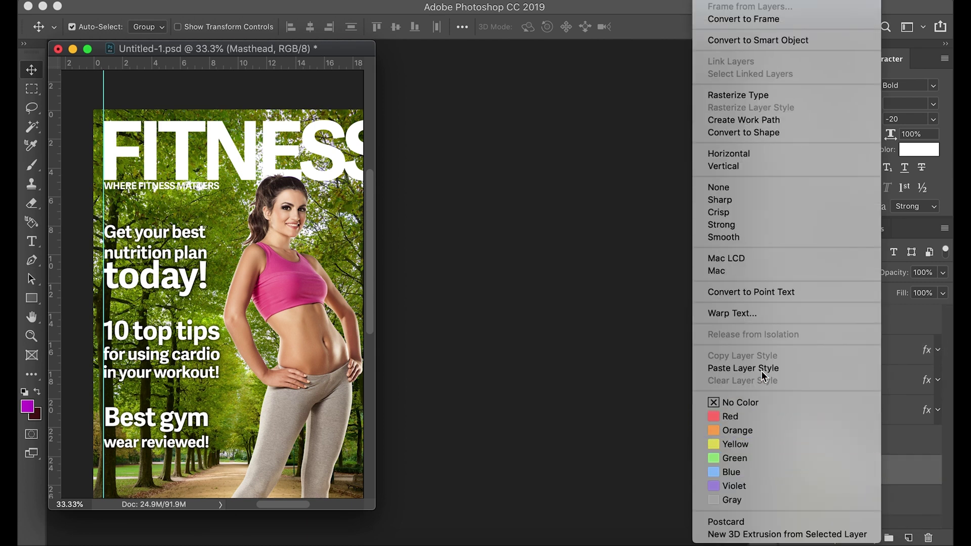
click(759, 368)
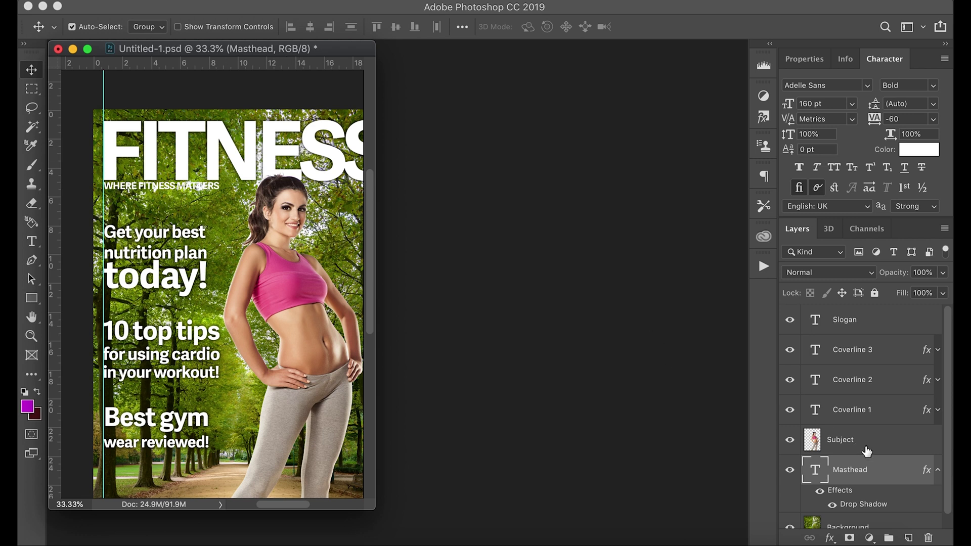
click(937, 471)
Paste the copied layer style onto the Slogan layer
click(885, 323)
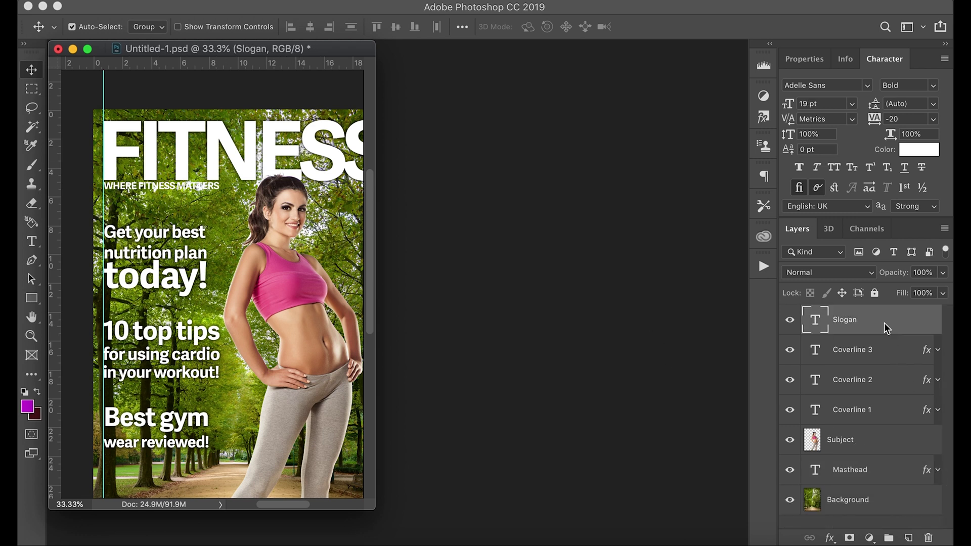
right_click(884, 323)
scroll(788, 421, down, 10)
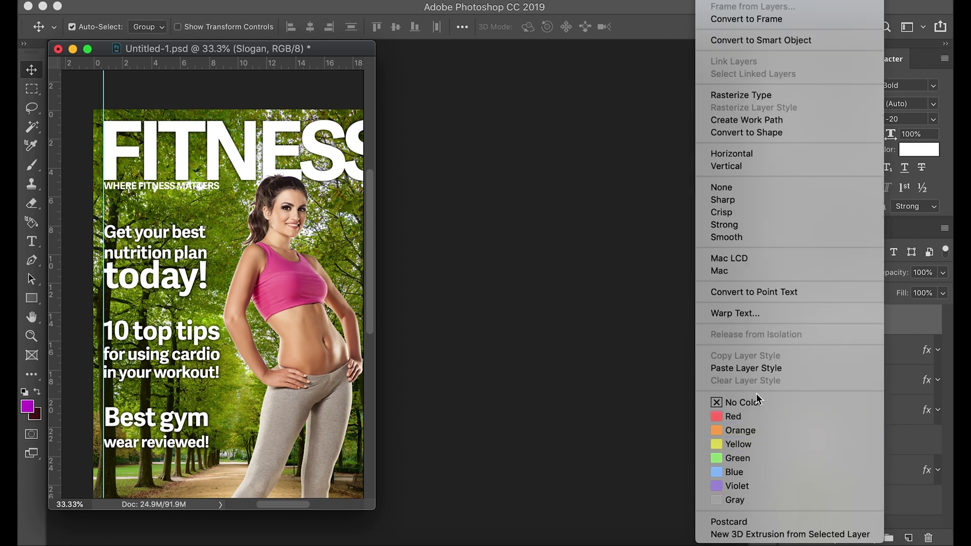
click(745, 372)
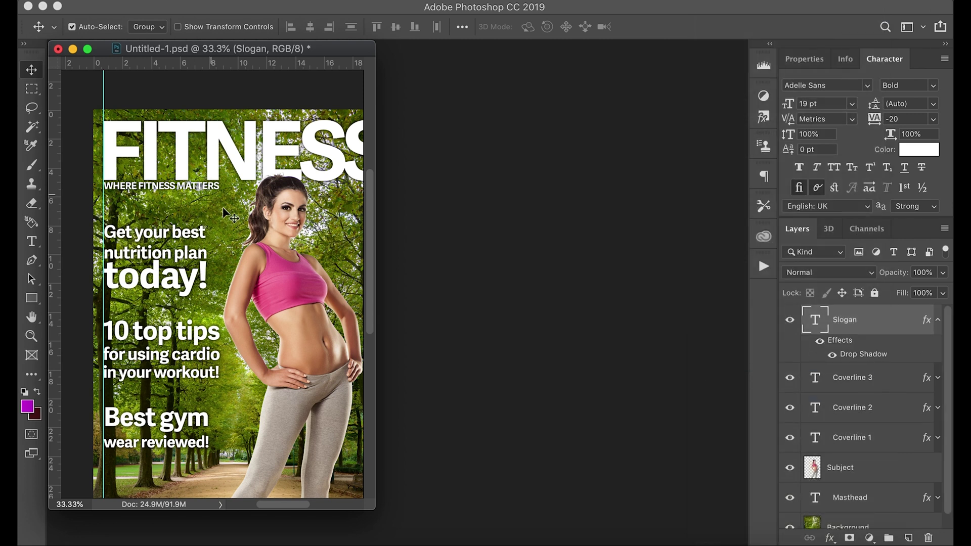
Enlarge the document window so the whole cover fits inside it at 33.33% zoom
key(super)
scroll(323, 271, up, 1)
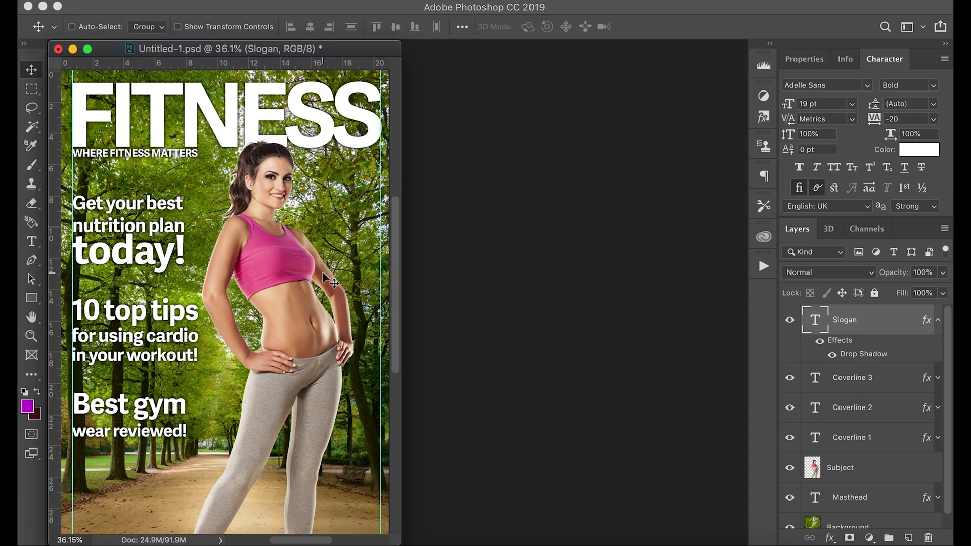
scroll(324, 276, down, 1)
drag(371, 511, 468, 530)
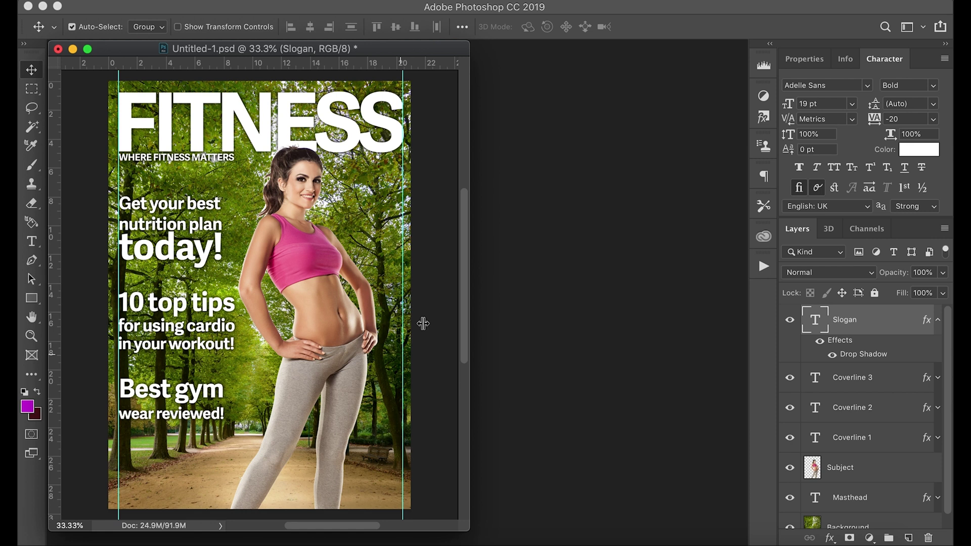
Hide the guides on the cover and collapse the effects list under the Slogan layer
click(442, 2)
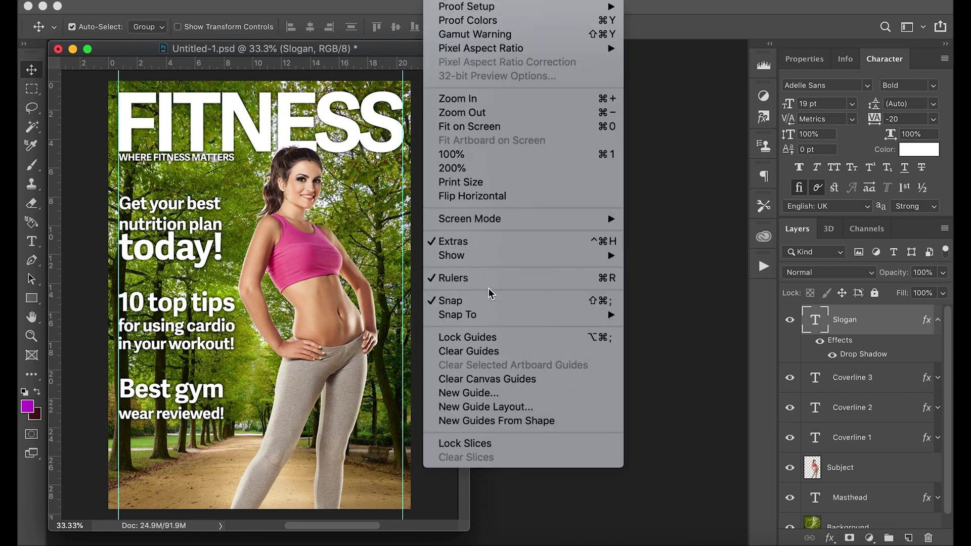
mouse_move(493, 316)
mouse_move(488, 259)
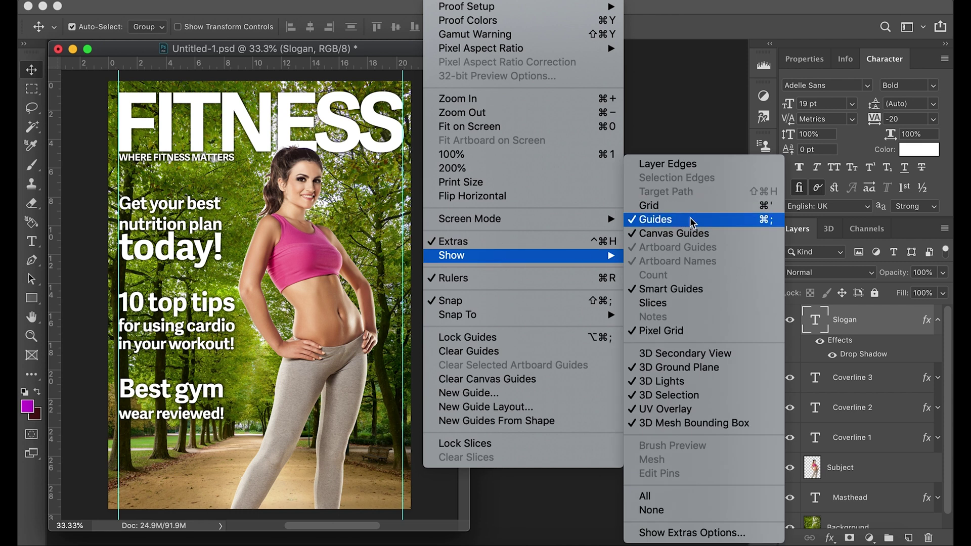
click(776, 221)
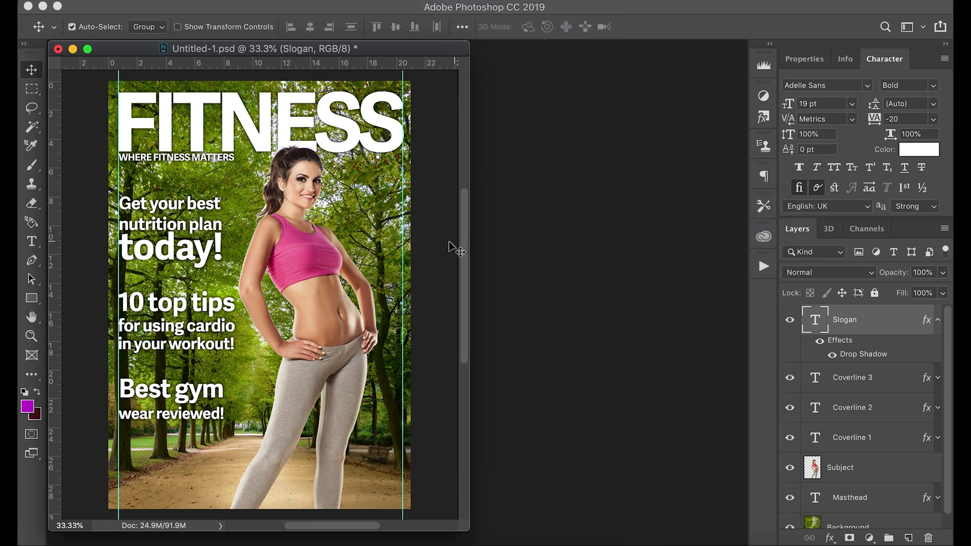
key(super+semicolon)
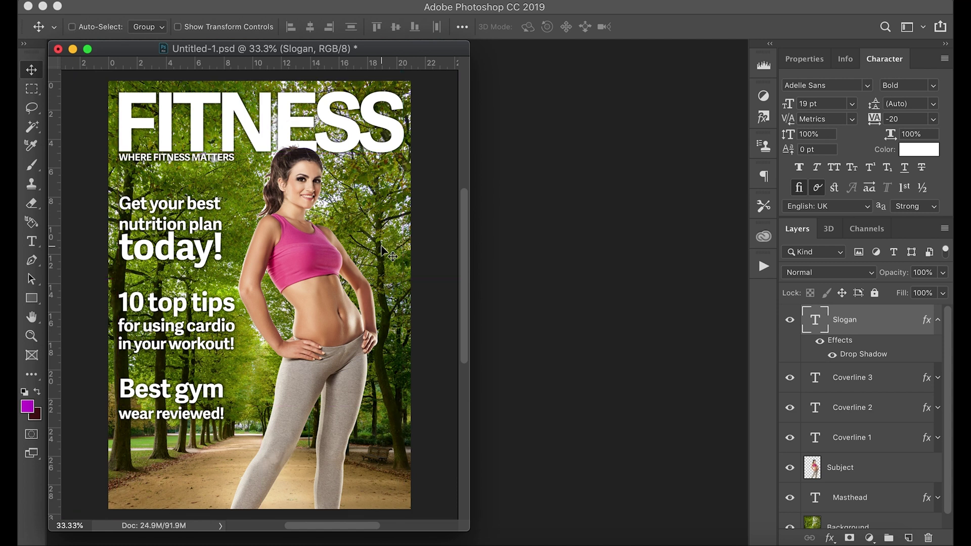
key(super+semicolon)
key(super+semicolon)
click(938, 320)
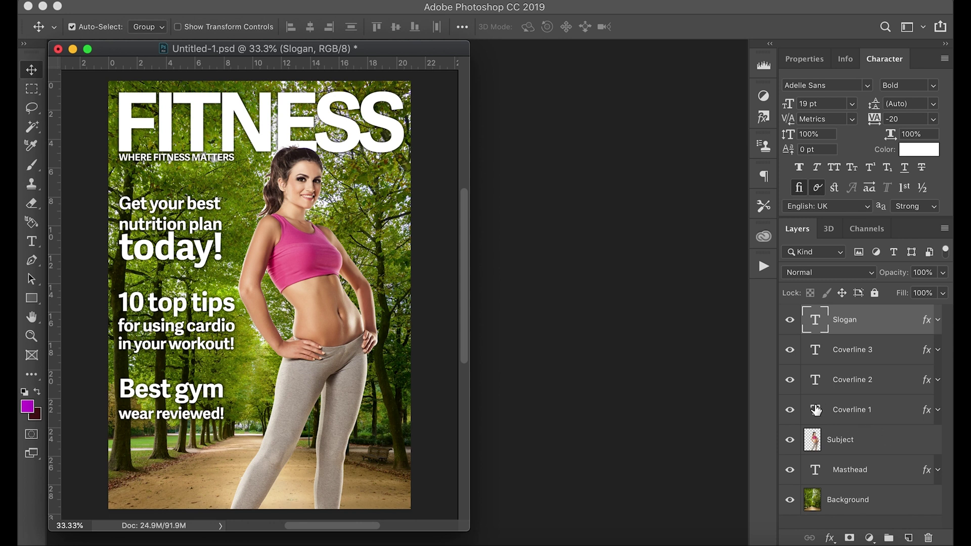
Select all the text of Coverline 1 and open its text colour picker, placed clear of the cover
click(790, 410)
click(790, 409)
double_click(817, 407)
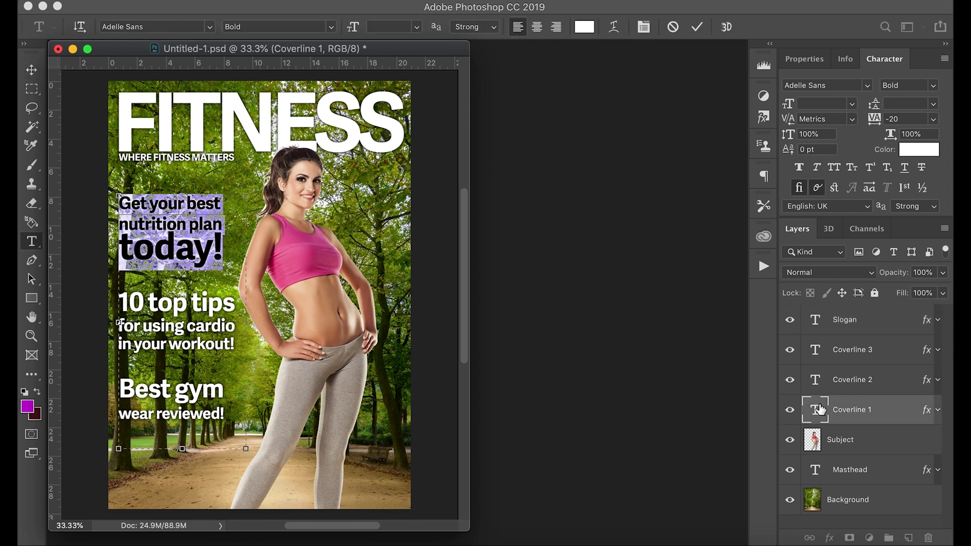
click(584, 27)
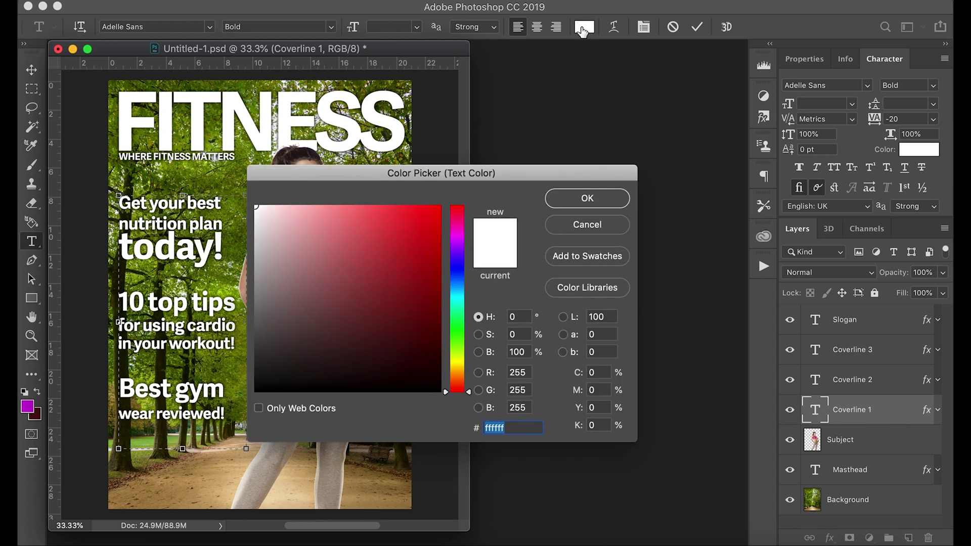
drag(496, 174, 661, 142)
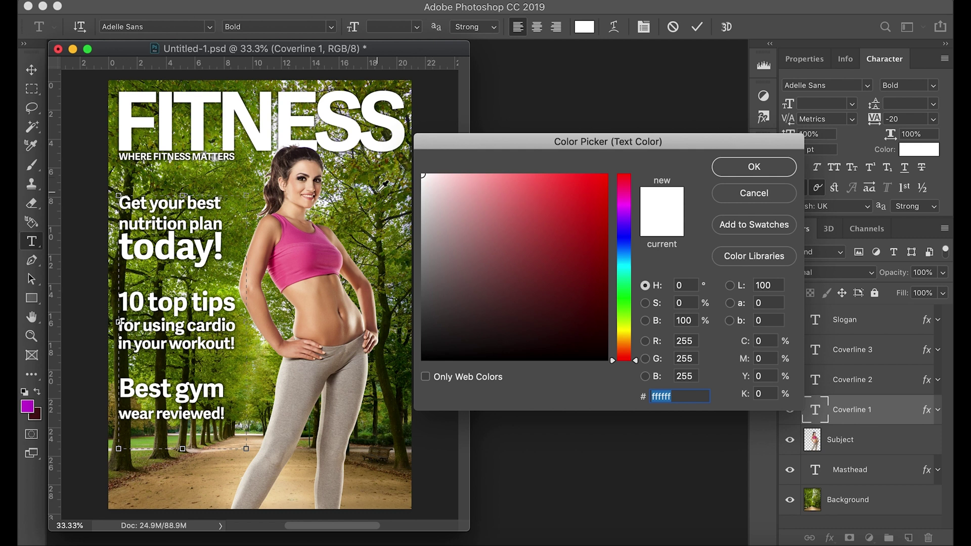
Try text colours for Coverline 1 sampled from the green trees, the model's pink top and her skin
click(386, 250)
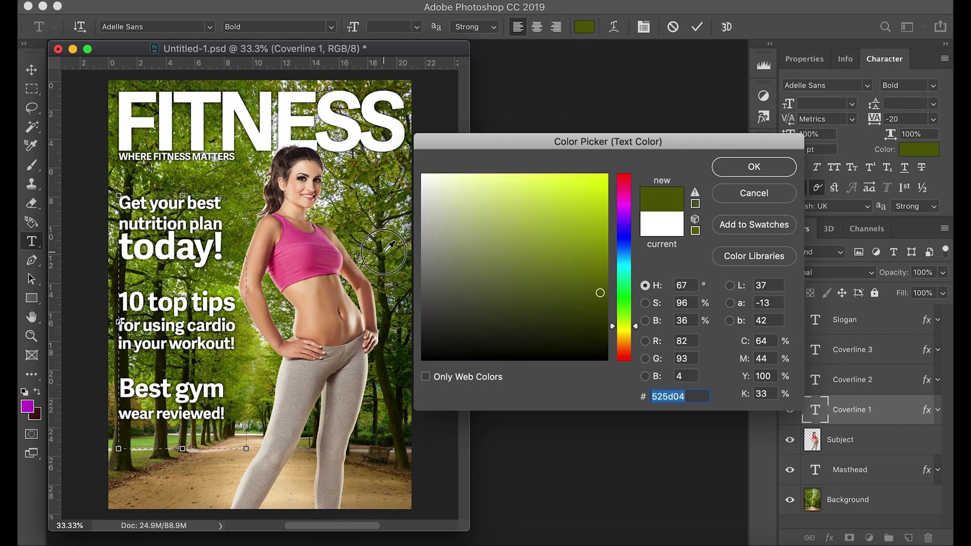
mouse_move(382, 242)
mouse_down()
mouse_move(370, 210)
mouse_move(361, 225)
mouse_move(568, 230)
mouse_move(395, 232)
mouse_move(423, 329)
mouse_move(194, 210)
mouse_move(250, 203)
mouse_move(190, 227)
mouse_move(180, 256)
mouse_move(205, 309)
mouse_move(196, 286)
mouse_move(206, 293)
mouse_move(201, 284)
mouse_move(196, 298)
mouse_move(215, 303)
mouse_move(181, 259)
mouse_move(186, 230)
mouse_up()
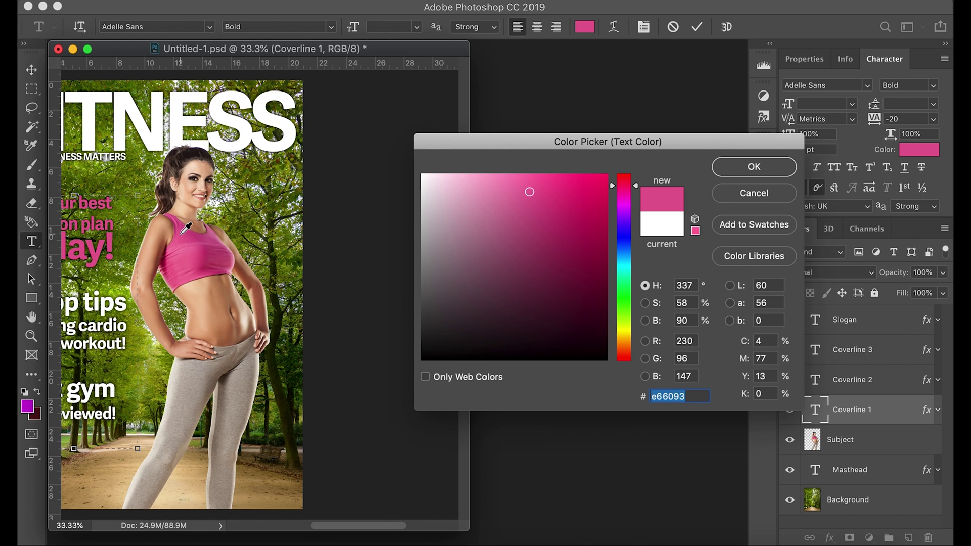
drag(353, 526, 337, 526)
drag(267, 230, 288, 294)
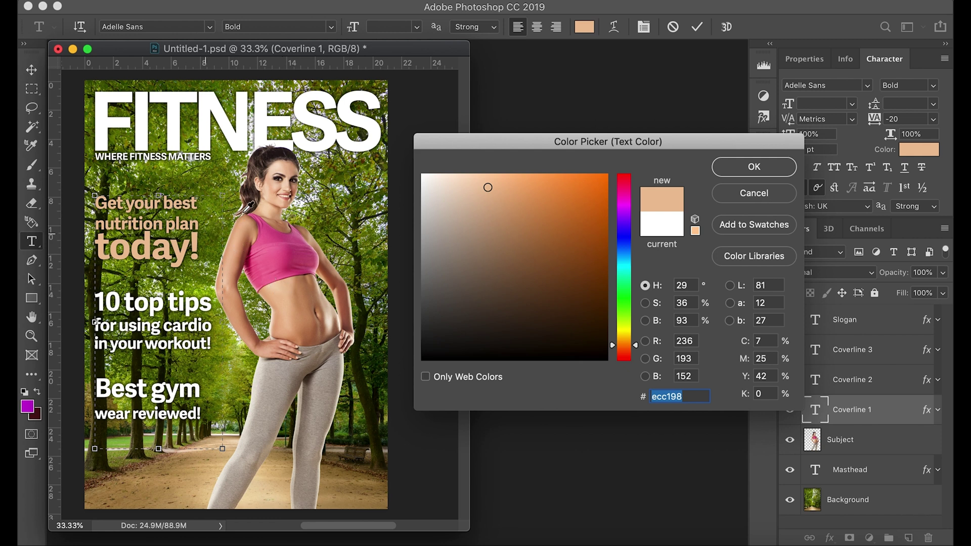
Set the Coverline 1 text to the pink e0638f sampled from the model's top, and finish the text edit
drag(269, 238, 266, 216)
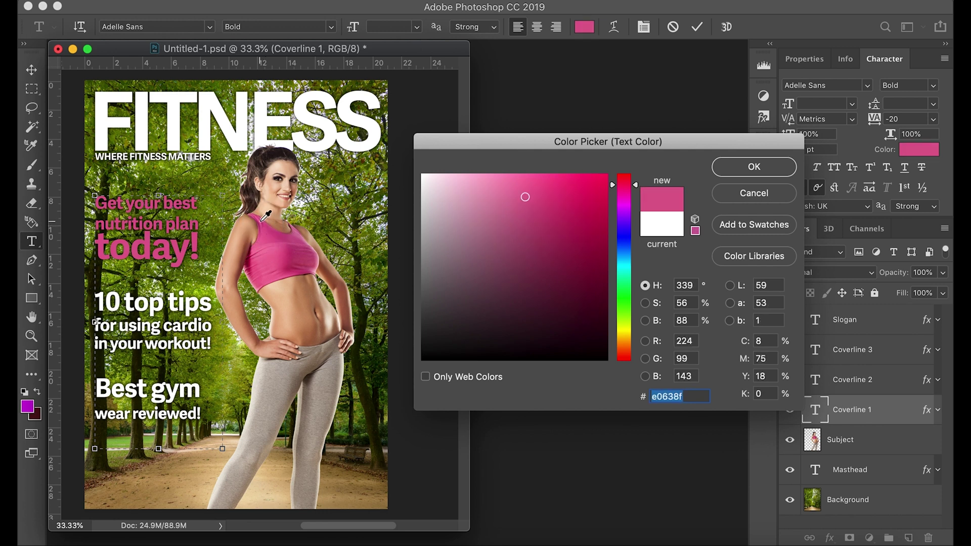
click(745, 171)
click(31, 61)
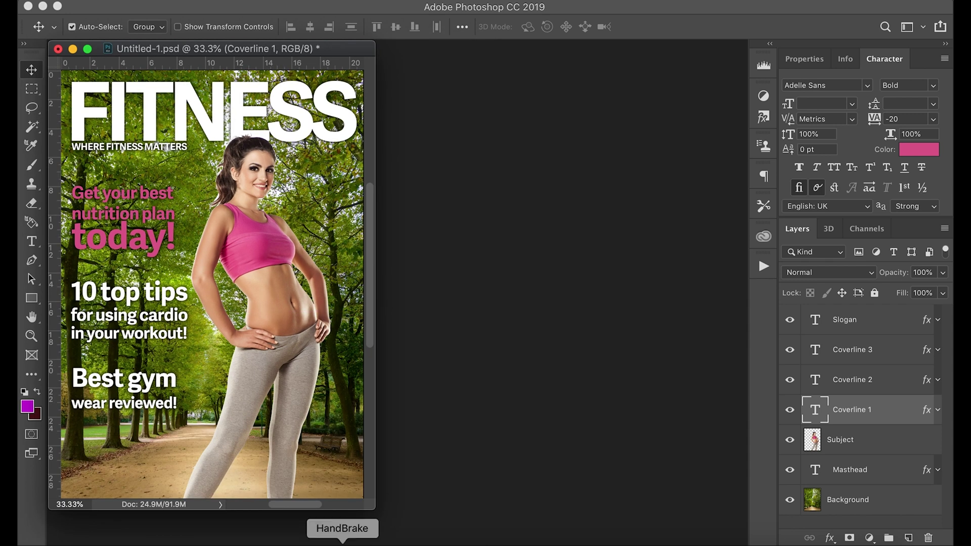
Enlarge the document window to fit the whole cover and save the document
drag(378, 505, 433, 524)
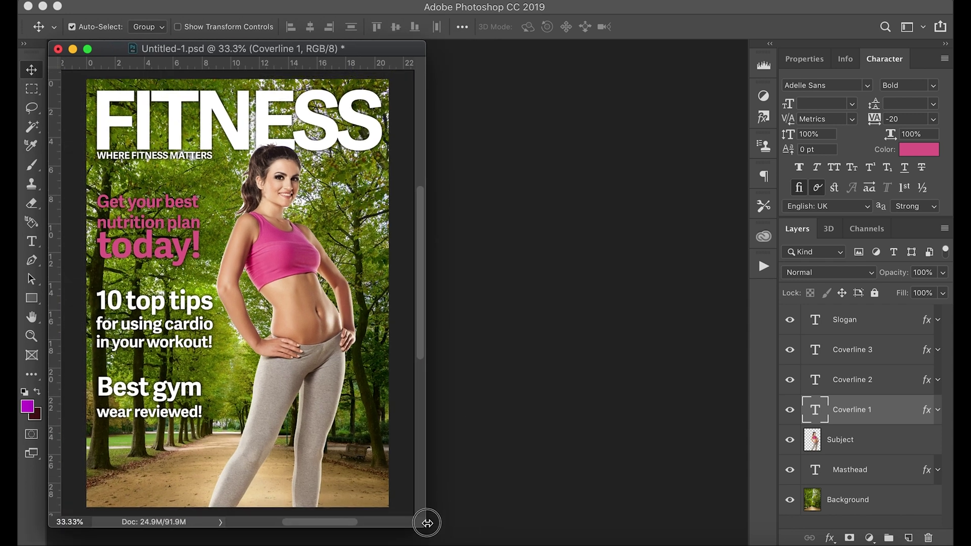
key(cmd+s)
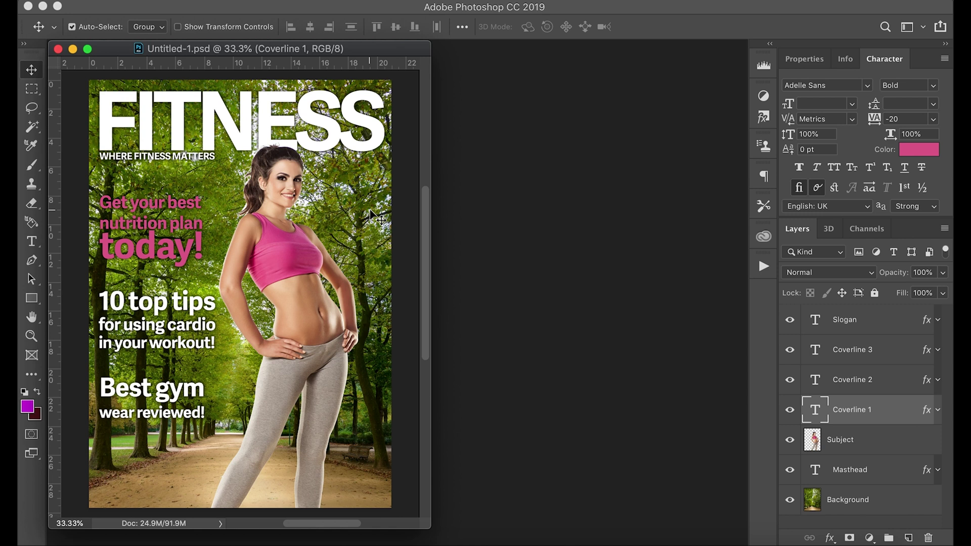
Open Levels for the Background layer, place the dialog clear of the cover, and set the black input level to 17
click(847, 496)
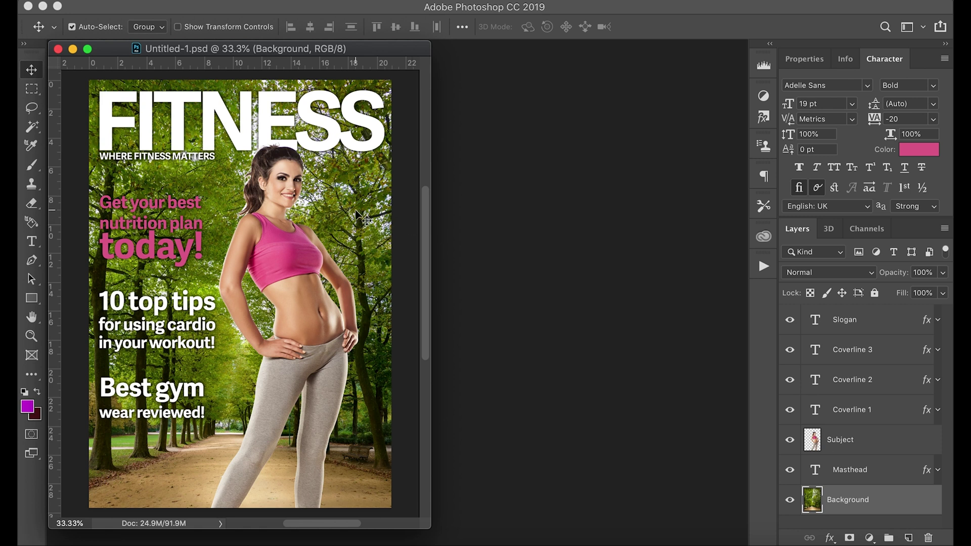
key(super+l)
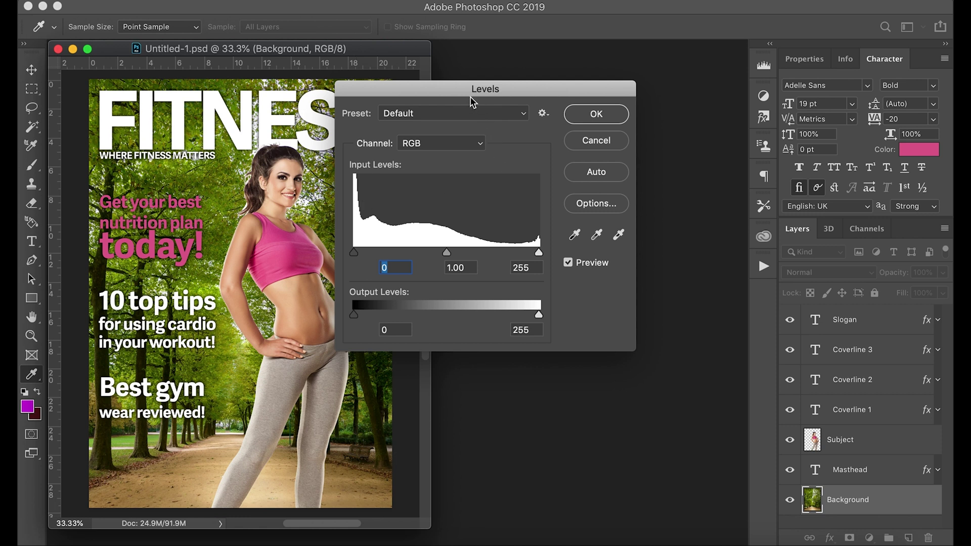
drag(460, 91, 523, 165)
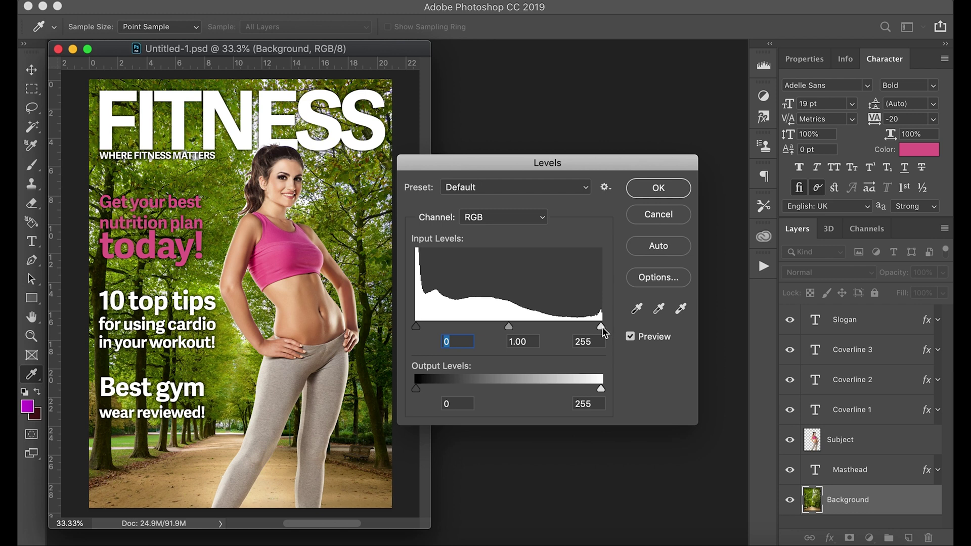
click(417, 326)
drag(418, 329, 414, 328)
mouse_move(417, 326)
mouse_down()
mouse_move(512, 326)
mouse_move(412, 321)
mouse_move(429, 320)
mouse_up()
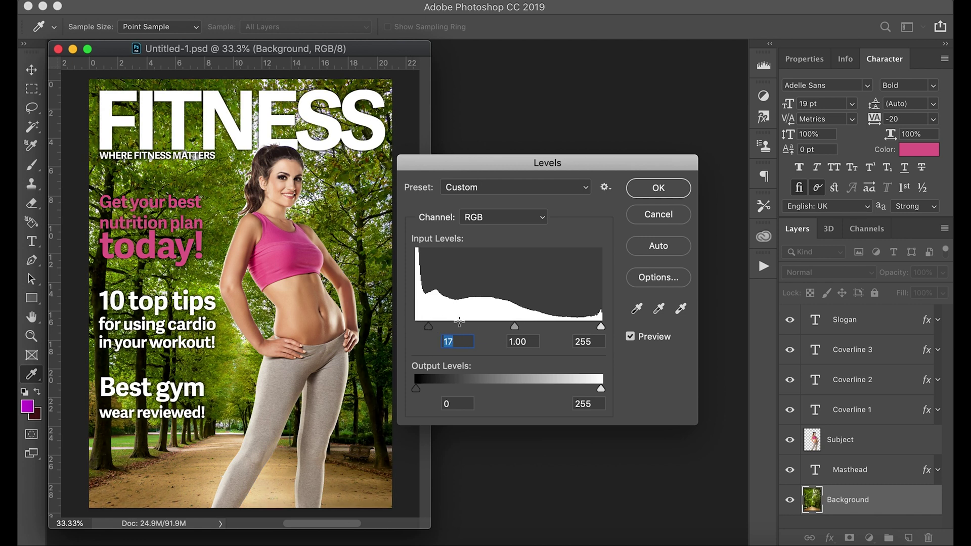
Try a white input level of 184 with midtones at 1.66 on the Background layer, and compare it with the original
drag(601, 327, 534, 302)
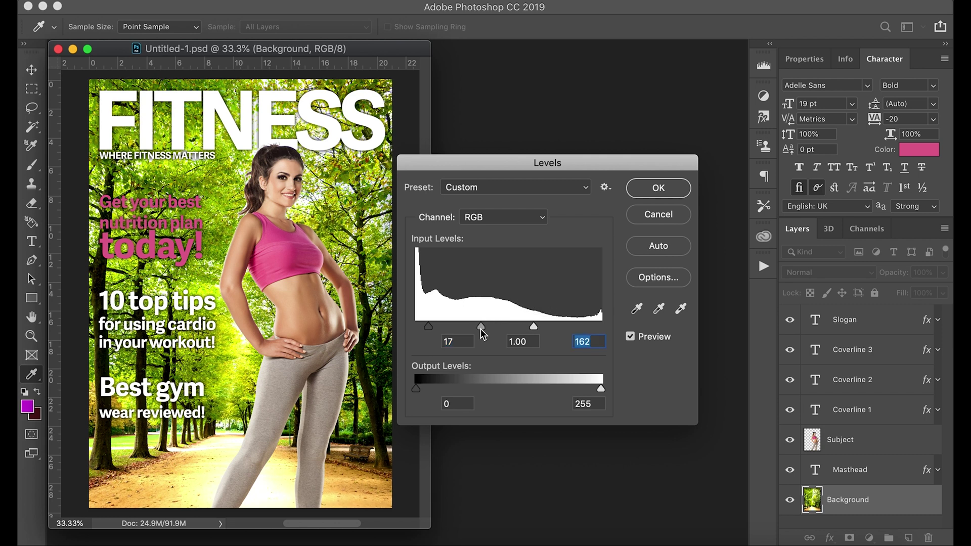
drag(480, 328, 468, 327)
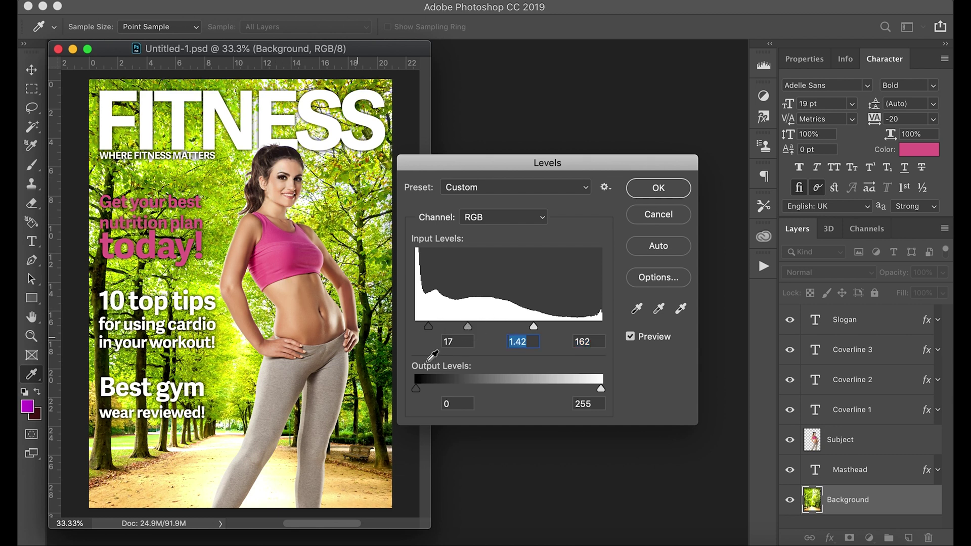
drag(466, 326, 464, 329)
drag(532, 328, 550, 329)
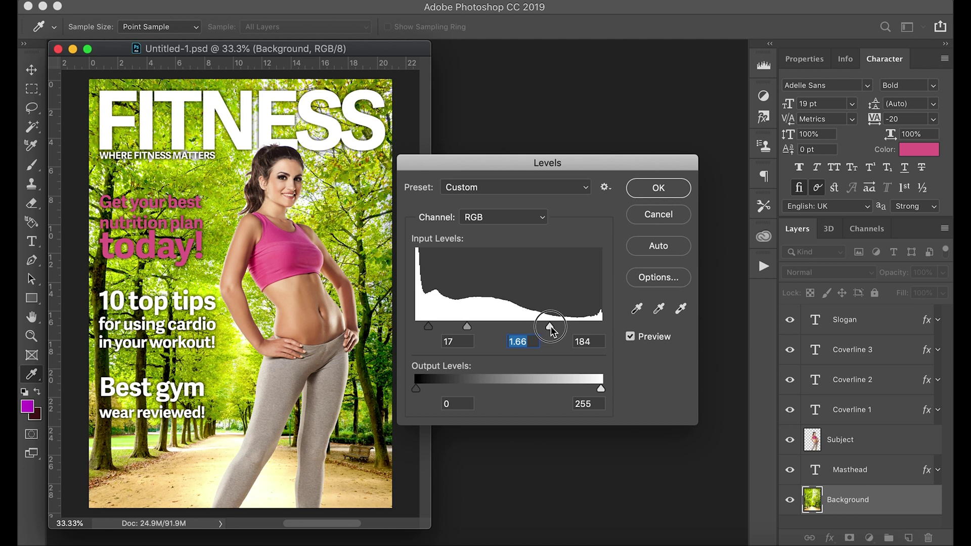
click(631, 336)
click(631, 337)
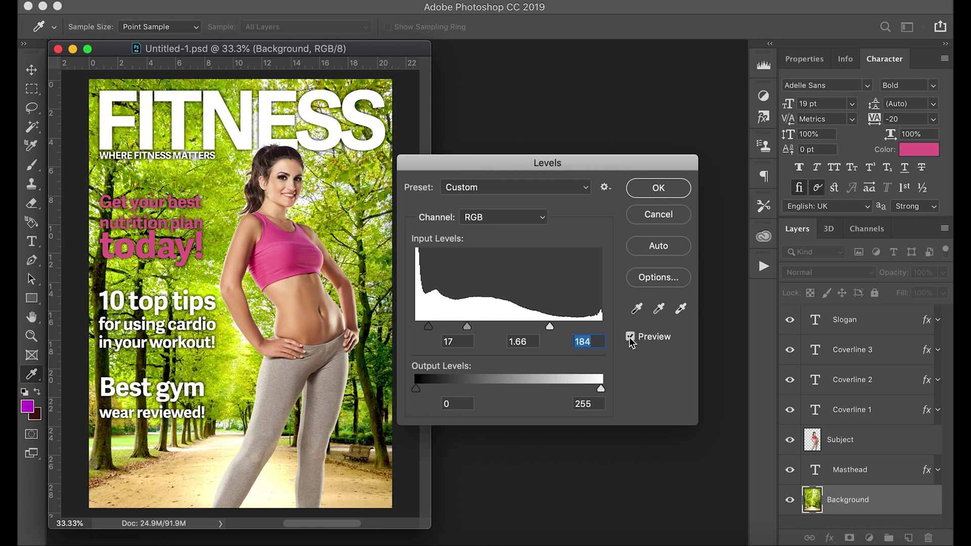
Set the Background layer's white input level to 205 and midtones to 1.55, and apply the Levels adjustment
drag(552, 330, 564, 332)
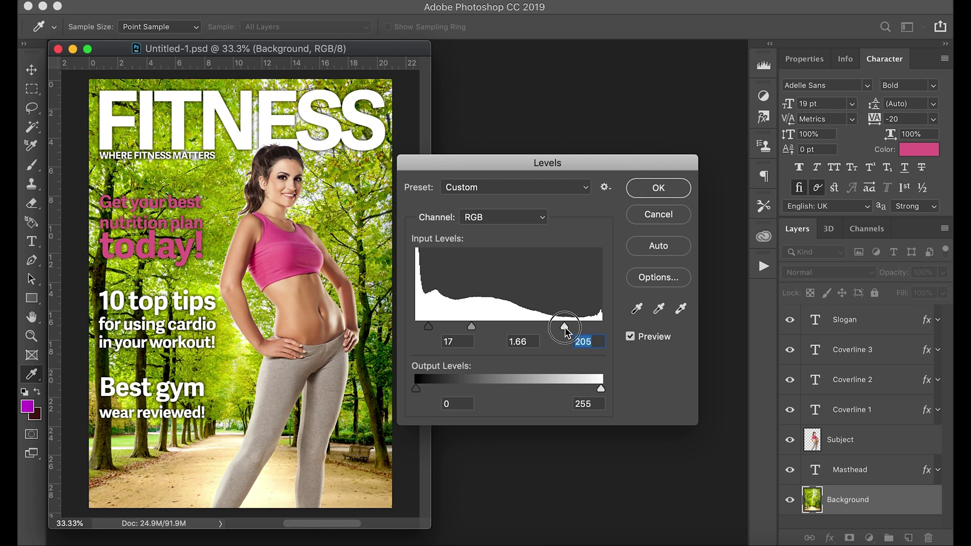
drag(471, 327, 475, 329)
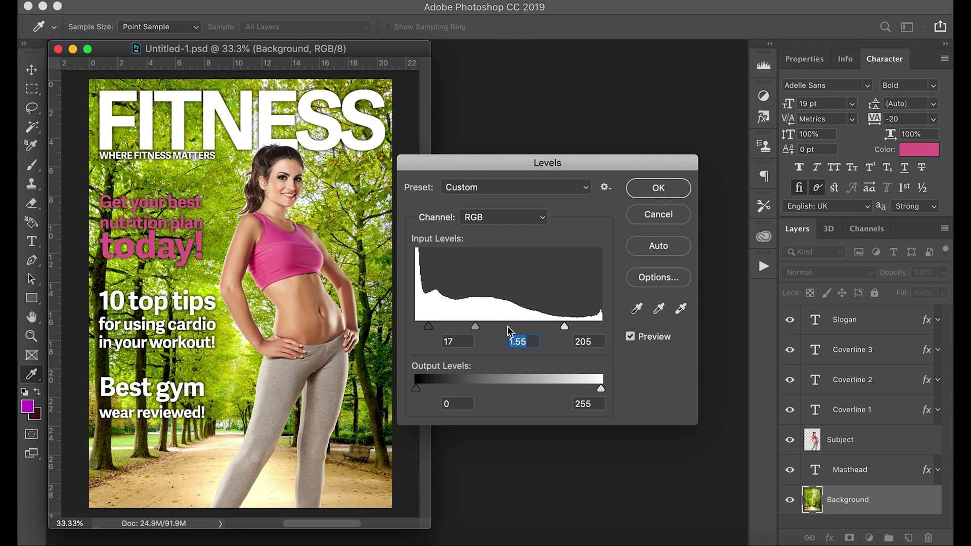
click(666, 190)
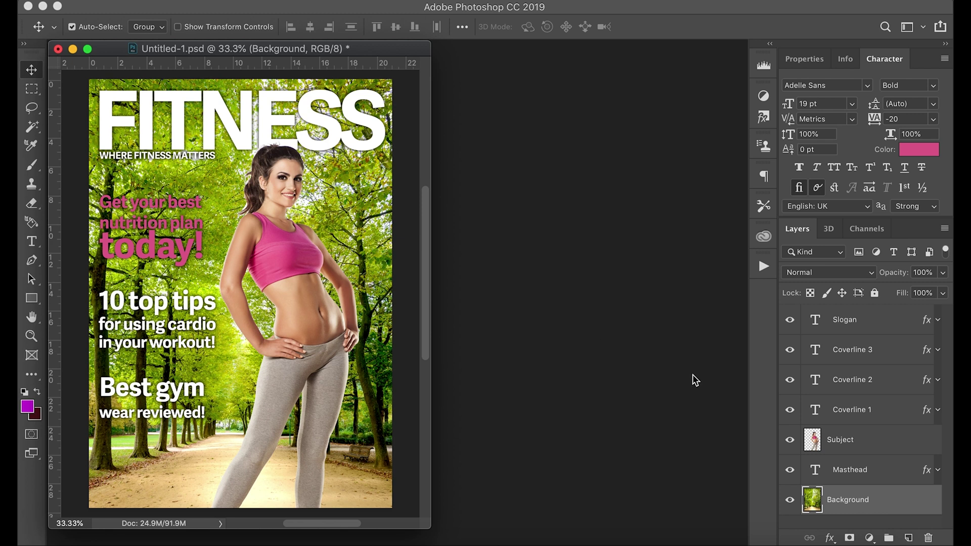
Darken the Subject layer slightly with a Levels midtone value of 0.91, comparing before and after, and save the document
click(864, 442)
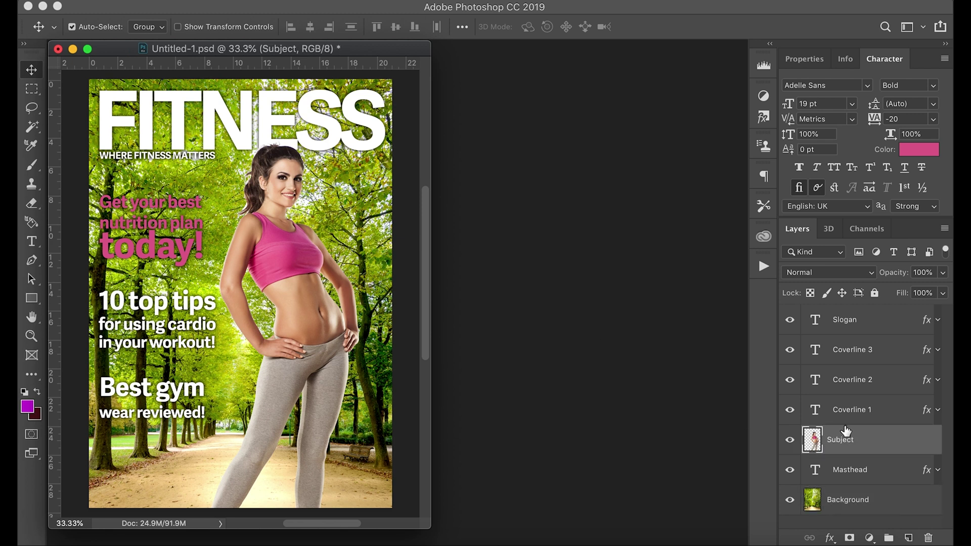
key(ctrl+l)
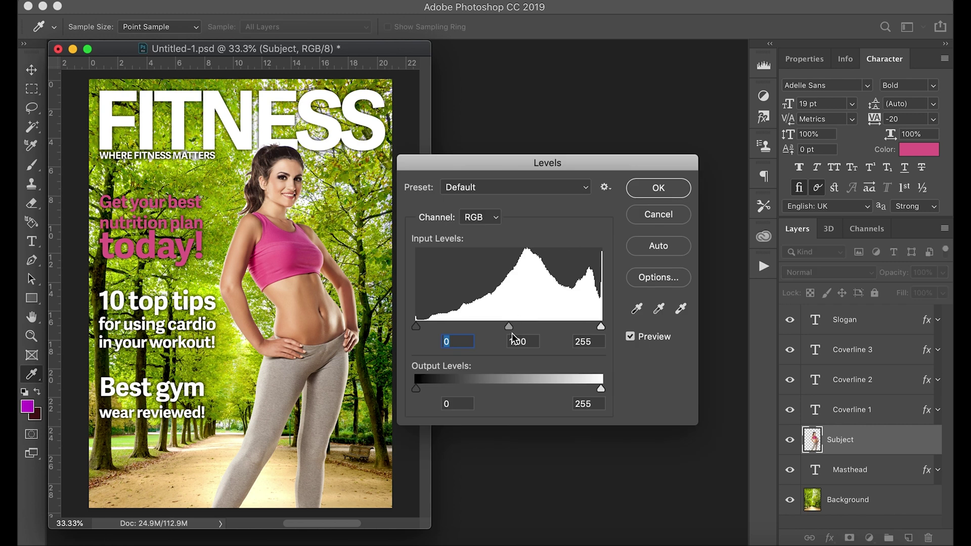
mouse_move(416, 326)
mouse_down()
mouse_move(450, 324)
mouse_move(402, 321)
mouse_up()
mouse_move(509, 327)
mouse_down()
mouse_move(487, 327)
mouse_move(525, 324)
mouse_move(515, 323)
mouse_up()
click(630, 336)
click(631, 336)
click(631, 336)
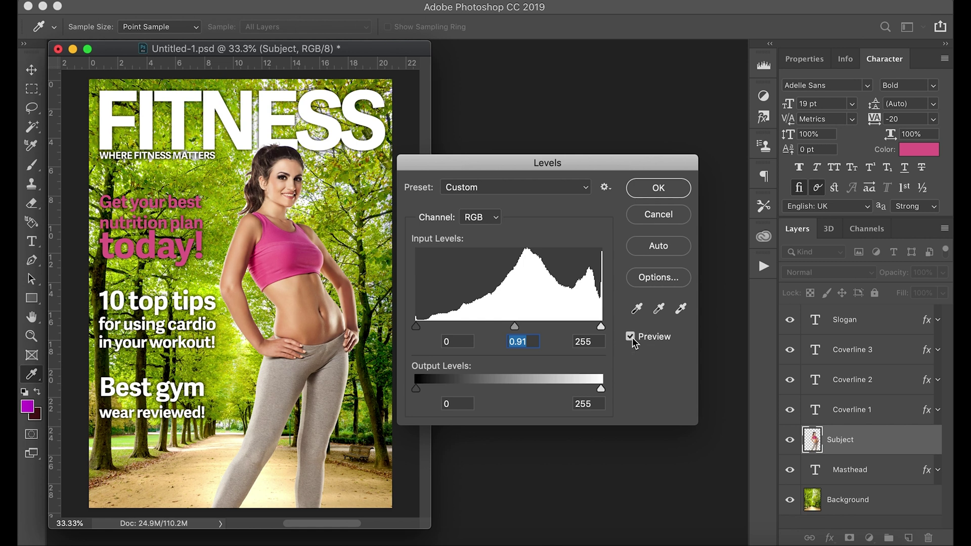
click(658, 188)
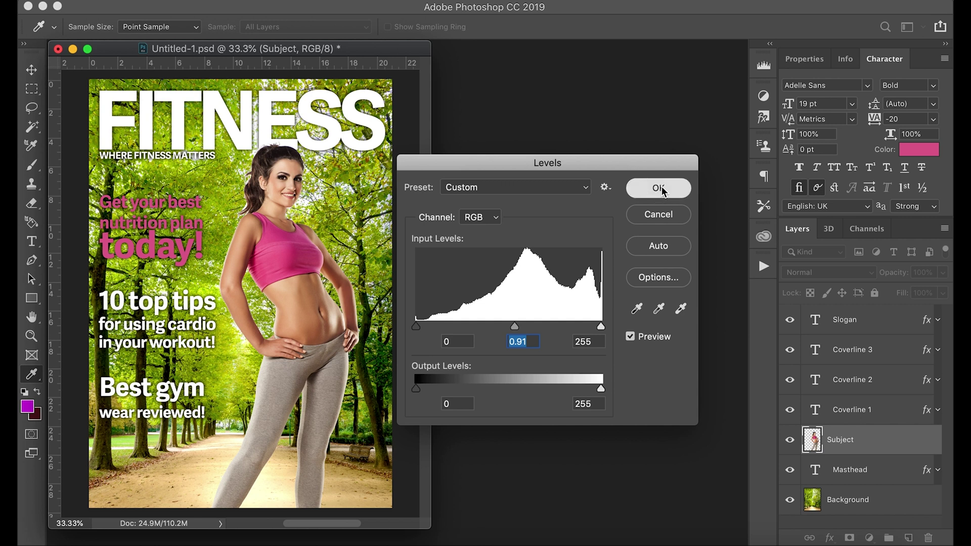
click(658, 188)
key(v)
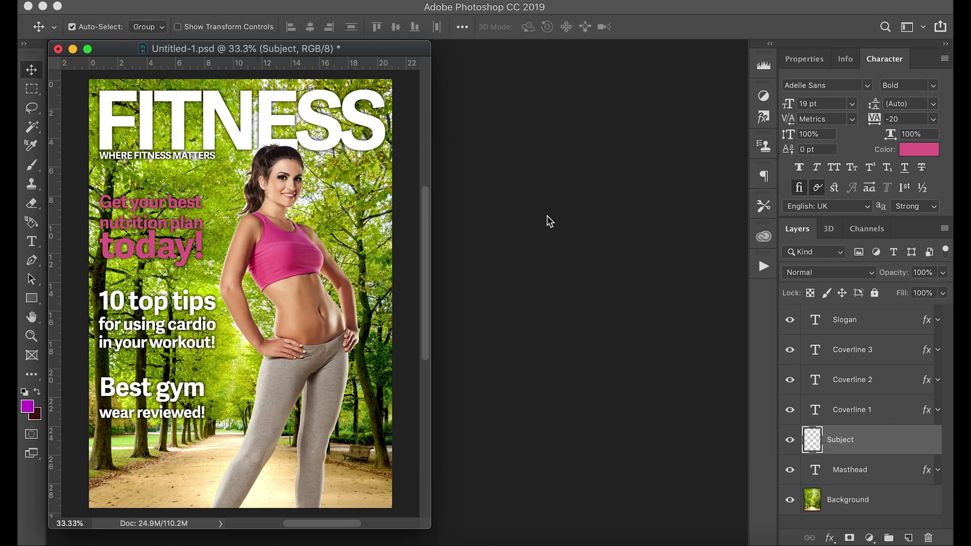
key(super+s)
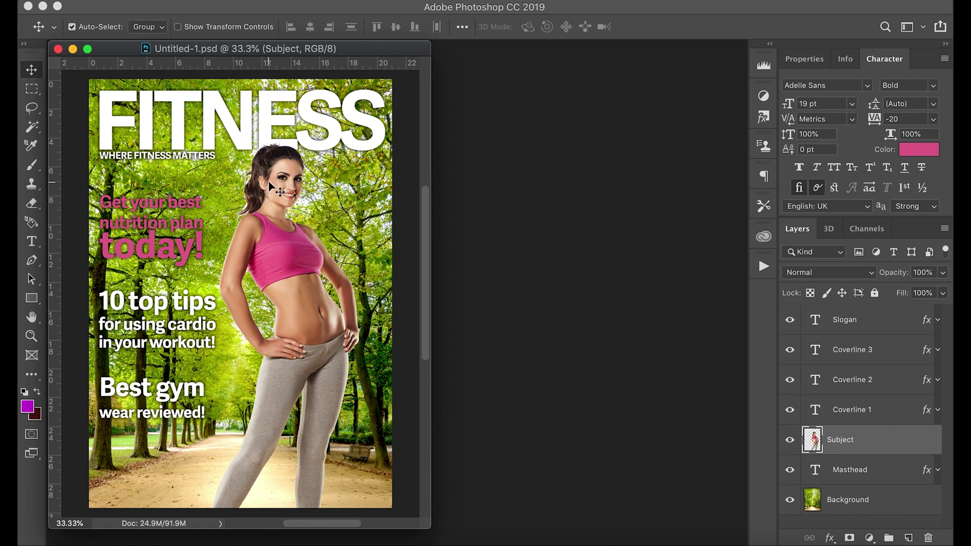
Examine the cut-out edges around the model's shoulder and hair up close
key(super+plus)
key(super+plus)
scroll(276, 190, up, 3)
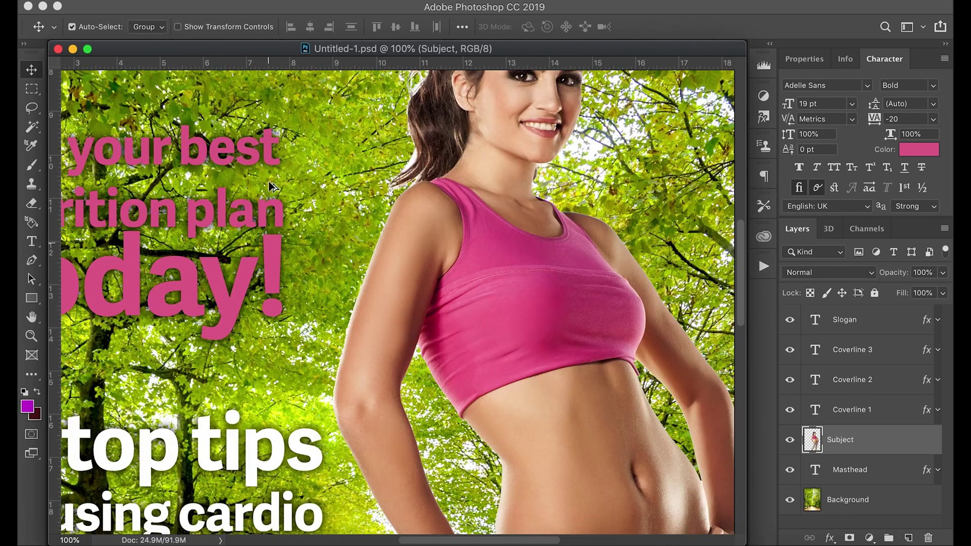
key(super+plus)
key(super+plus)
key(super+plus)
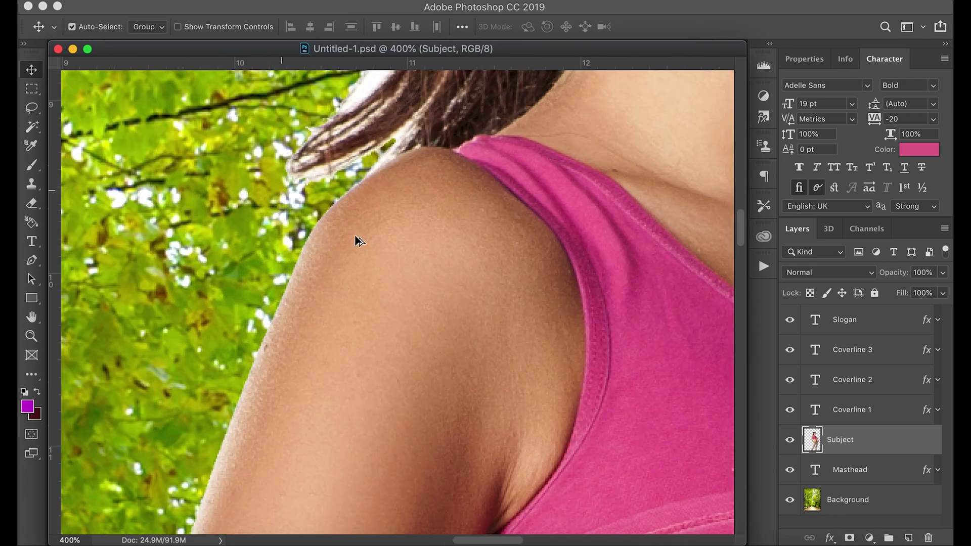
scroll(357, 239, up, 3)
scroll(360, 242, up, 2)
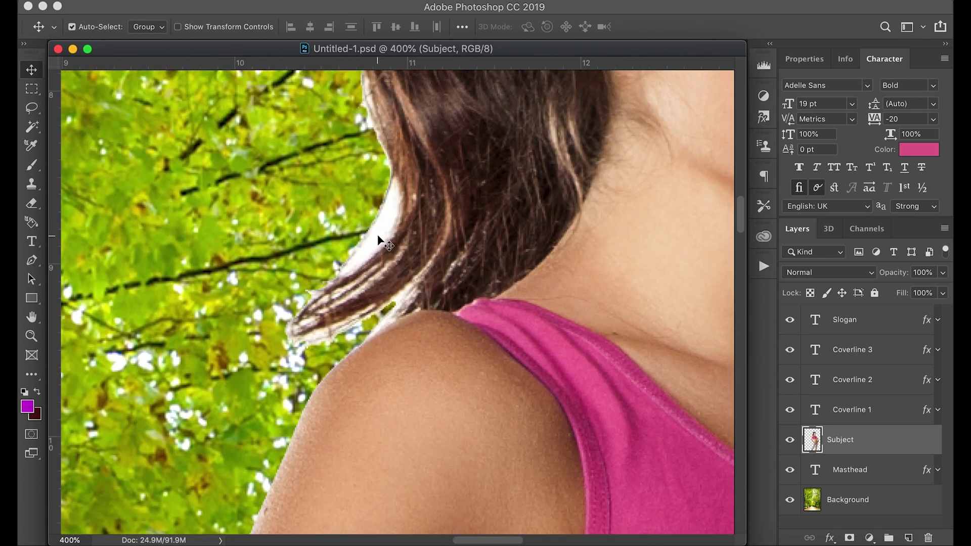
key(super+minus)
key(super+minus)
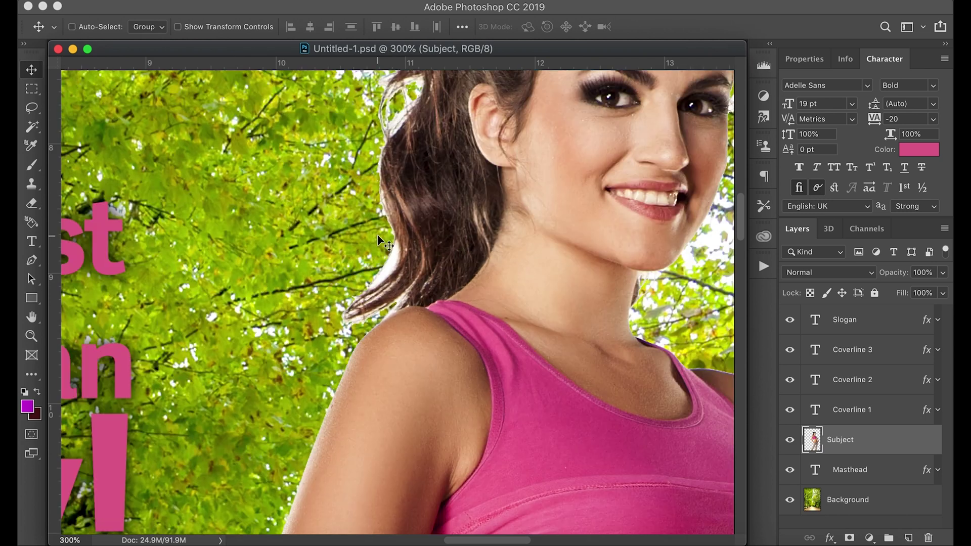
scroll(404, 260, up, 2)
scroll(407, 262, up, 1)
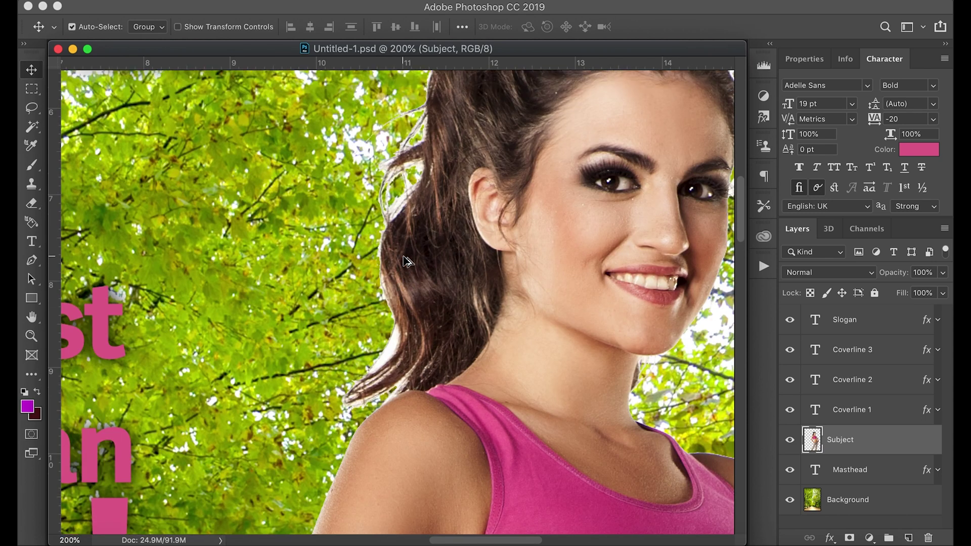
scroll(399, 327, down, 2)
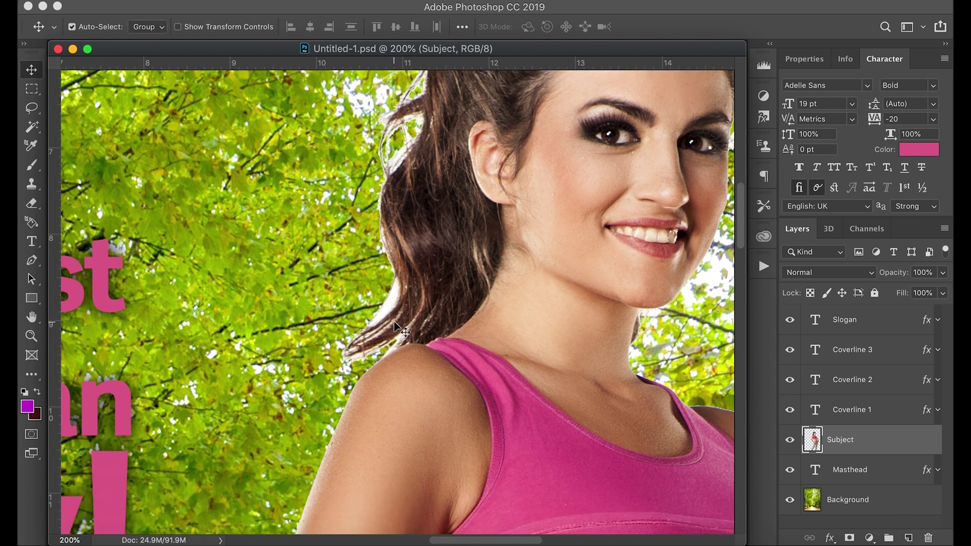
Set the Eraser tool to a 71 px brush with 100% hardness and erase a test spot on the model's neck
click(31, 205)
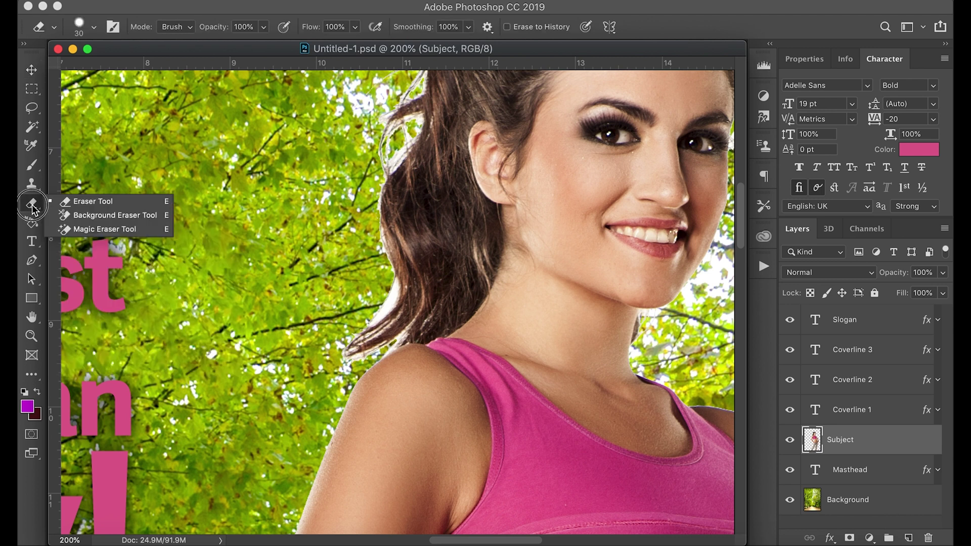
click(99, 204)
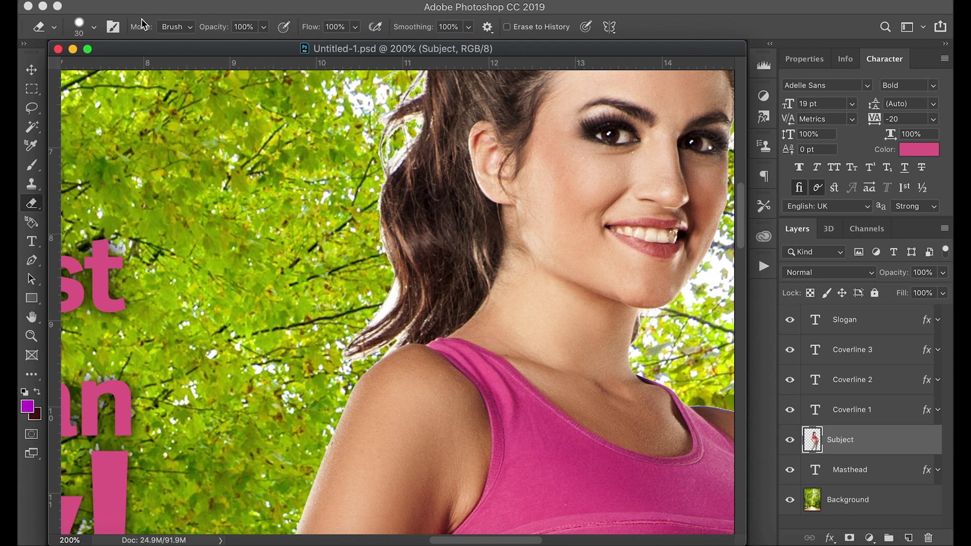
click(95, 28)
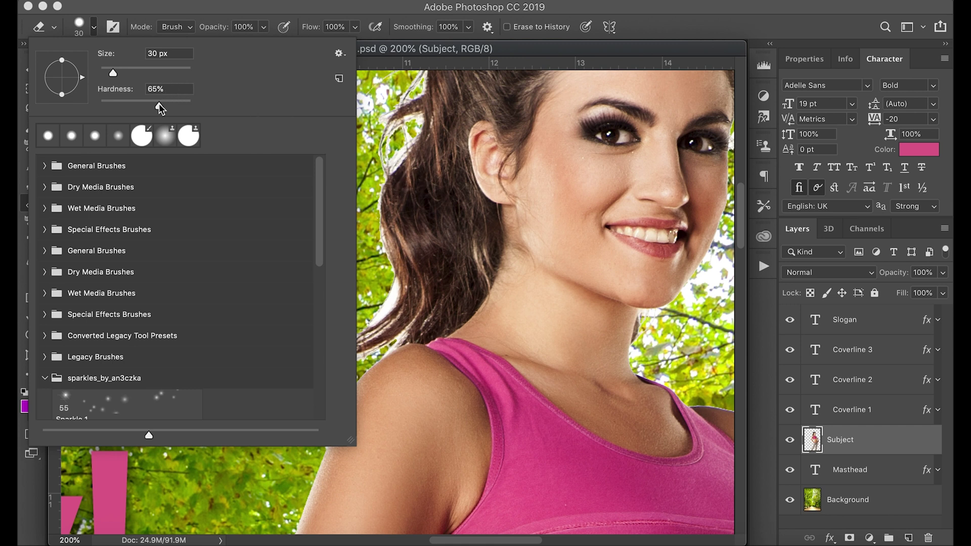
drag(159, 104, 205, 108)
drag(114, 74, 132, 74)
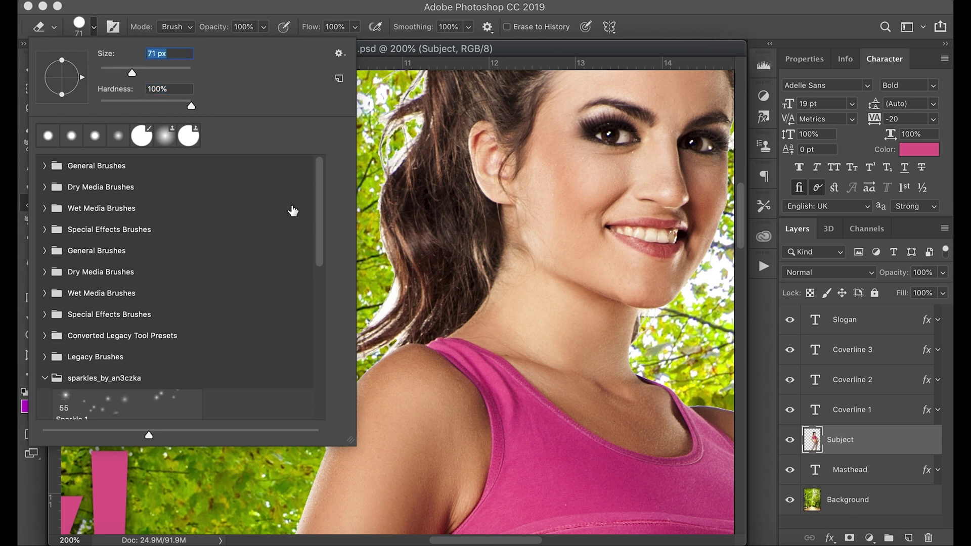
click(521, 300)
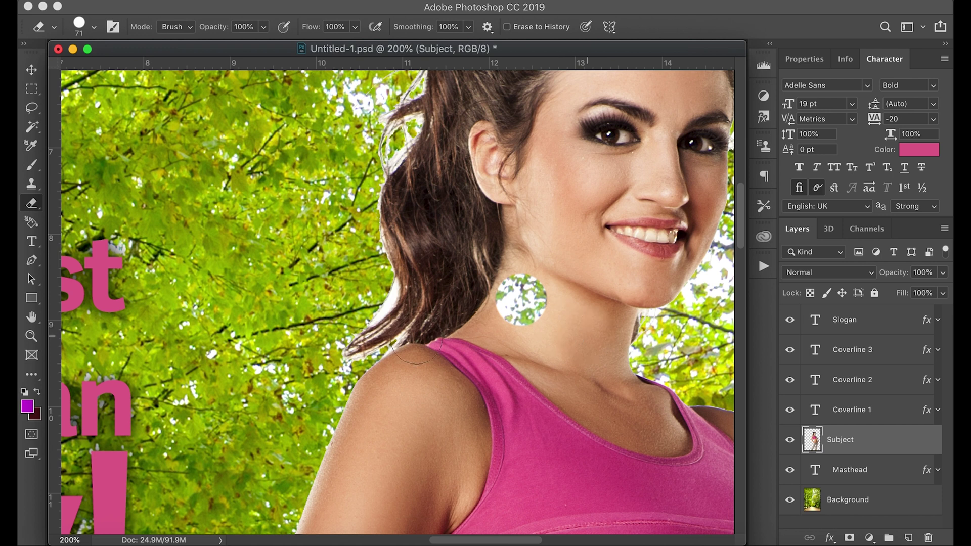
Set the eraser hardness to 0% and erase a soft test spot beside the first one on the neck
click(94, 29)
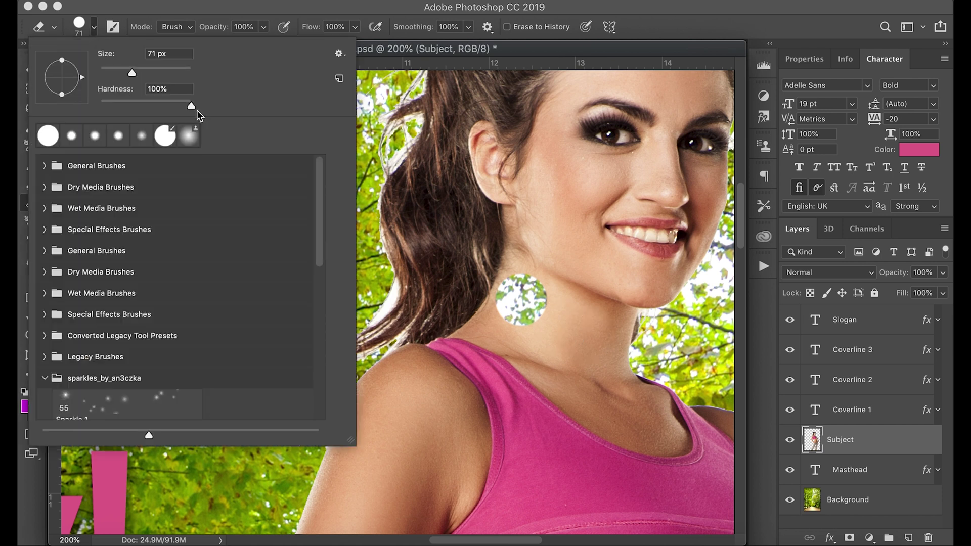
drag(191, 106, 99, 105)
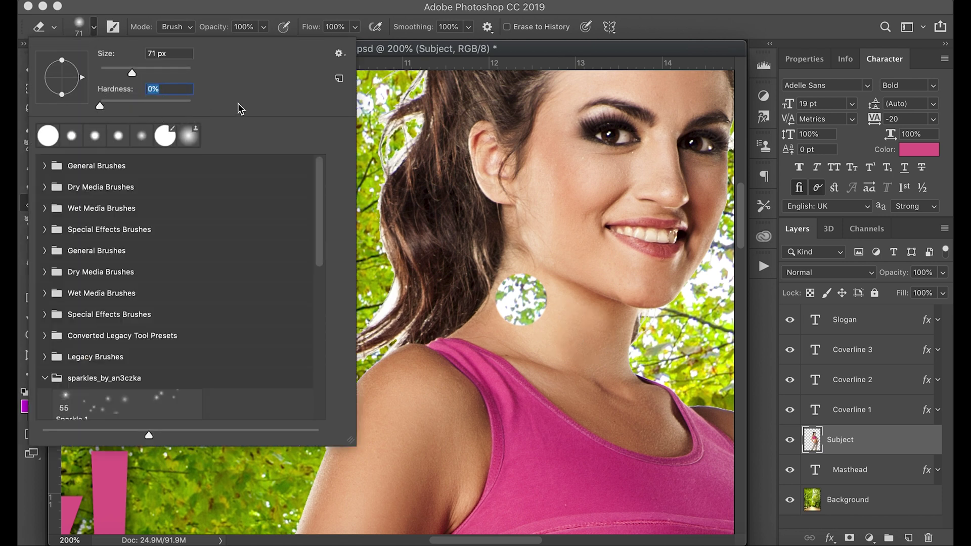
key(Return)
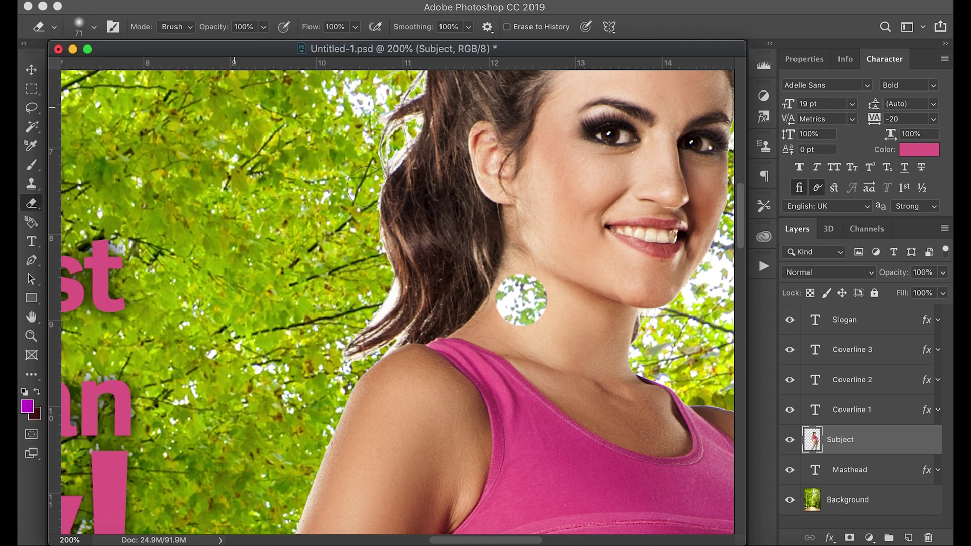
click(574, 328)
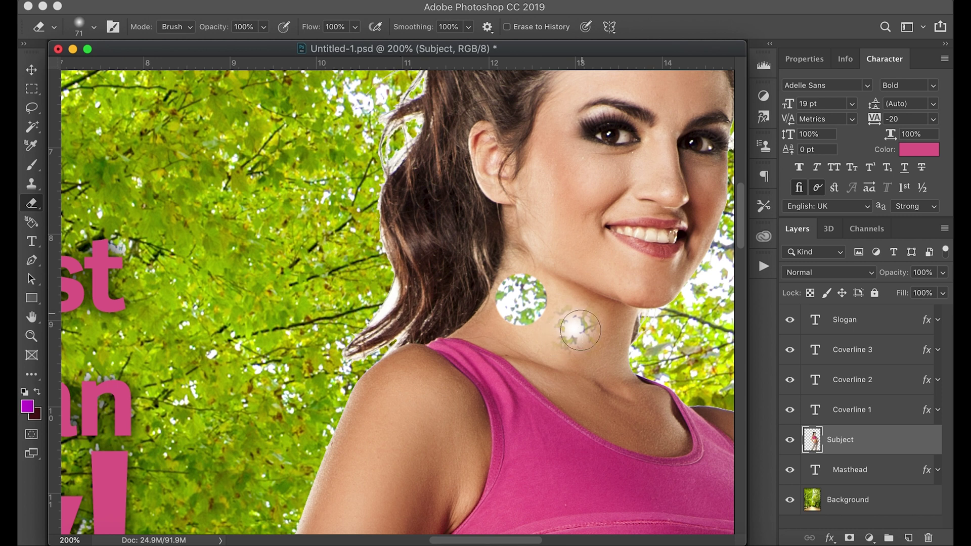
Undo both test erasures on the model's neck
key(super+z)
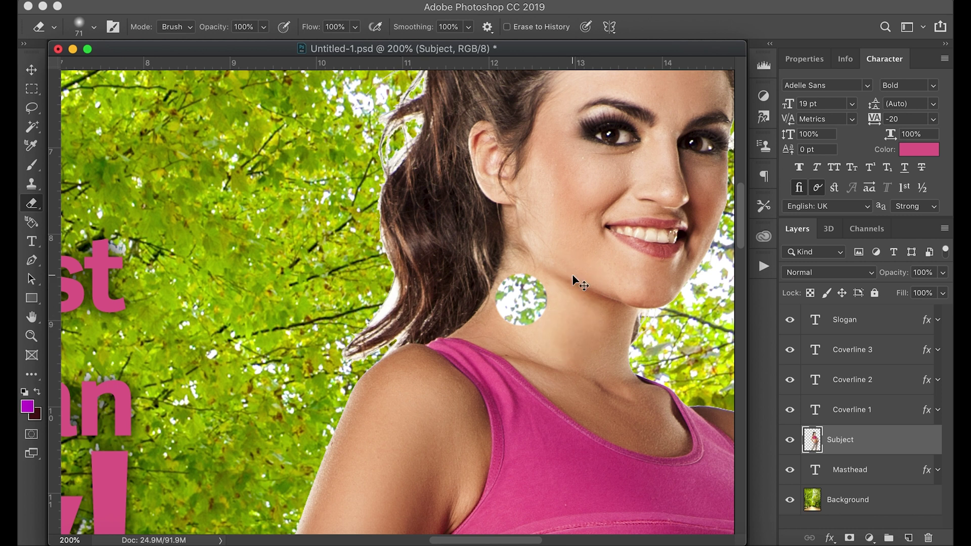
key(super+z)
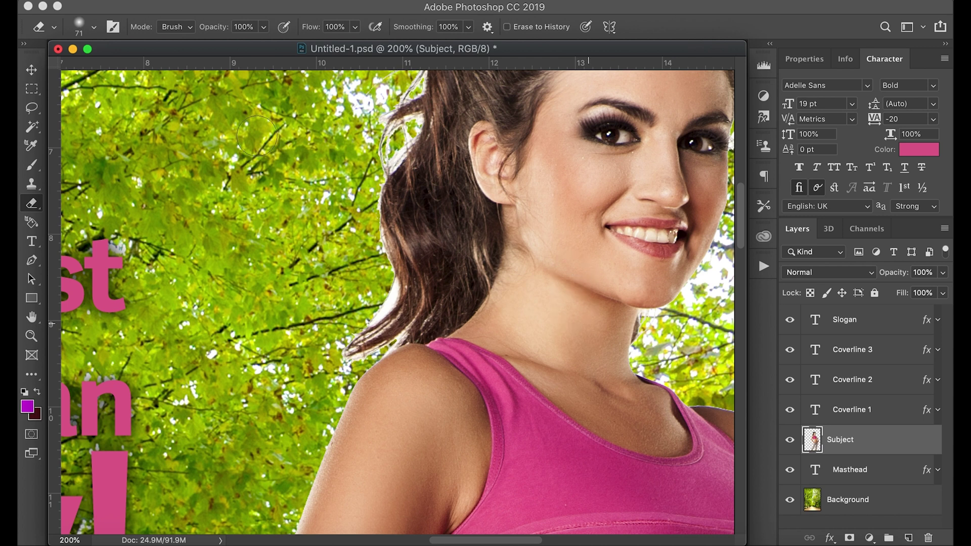
Set the eraser to an 8 px brush with 0% hardness
click(93, 26)
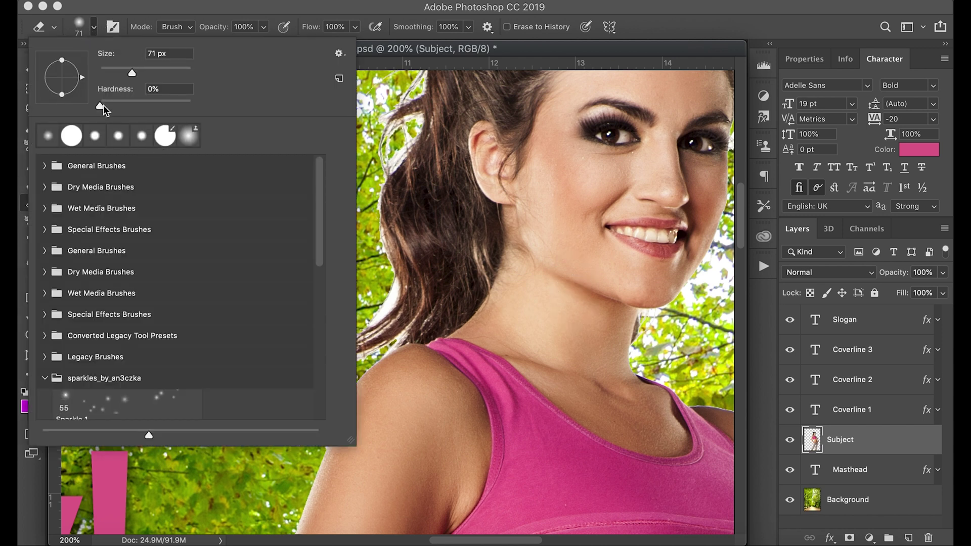
drag(101, 109, 94, 110)
drag(131, 72, 107, 71)
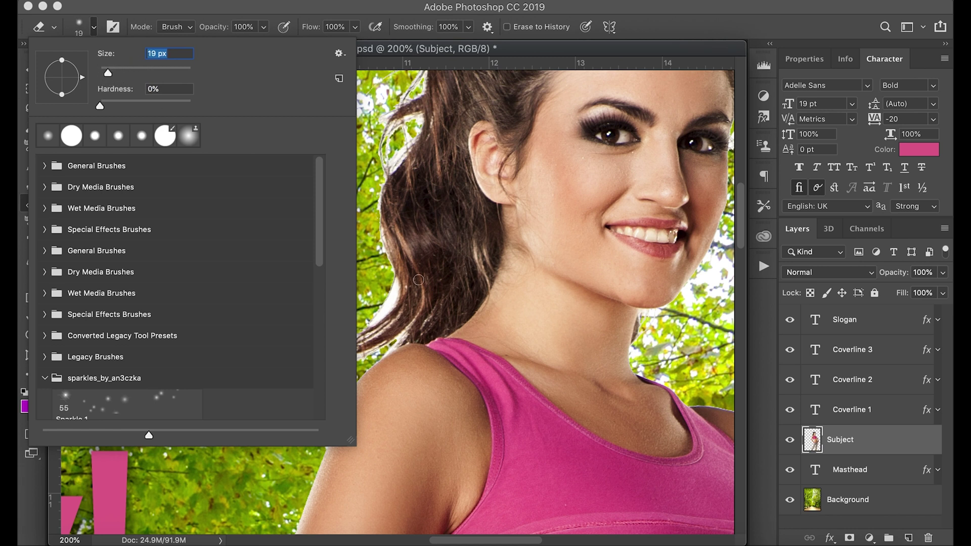
drag(109, 74, 104, 74)
text(8)
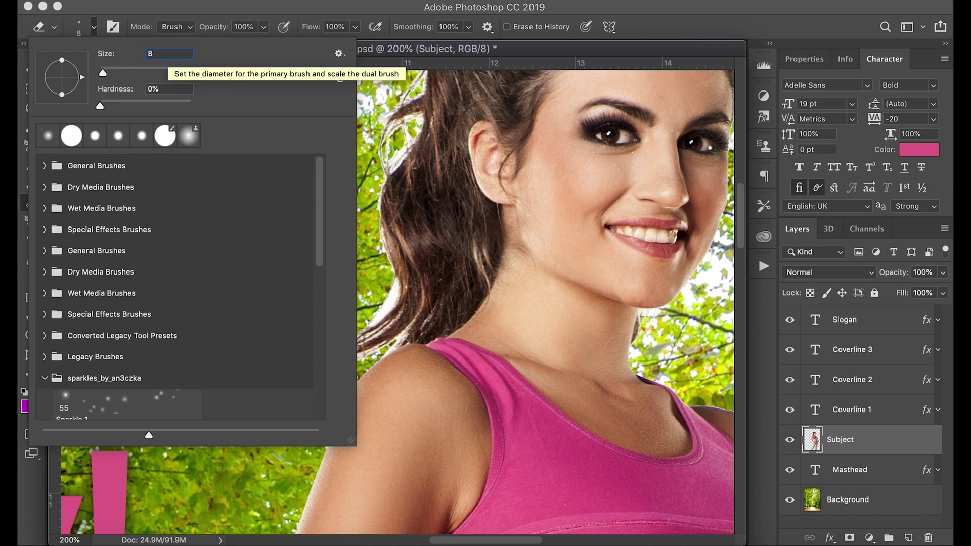
key(Return)
Erase the white fringe along the outer edge of the ponytail's lower curve, down to its tip above the shoulder
key(super+plus)
key(super+plus)
key(super+plus)
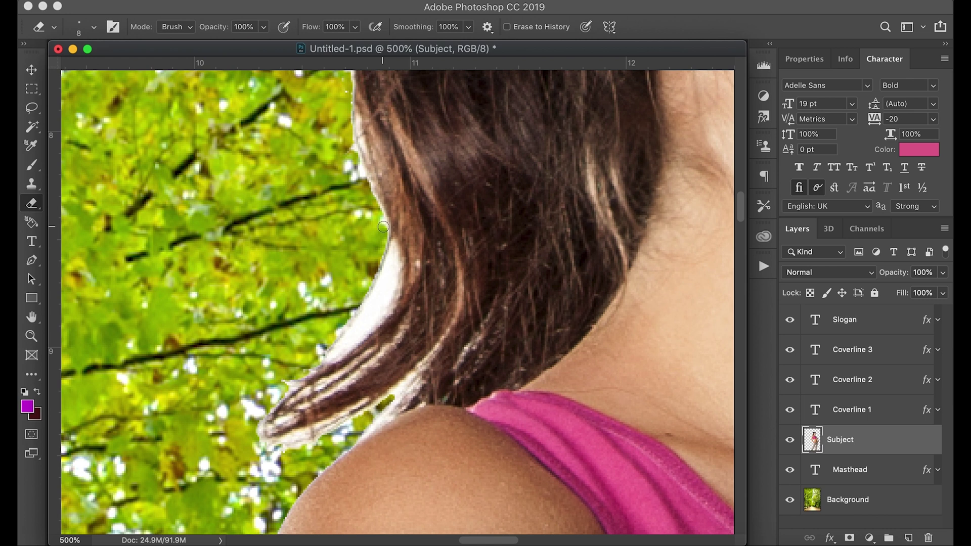
click(393, 251)
click(394, 271)
click(389, 290)
click(383, 307)
click(370, 324)
drag(360, 330, 287, 383)
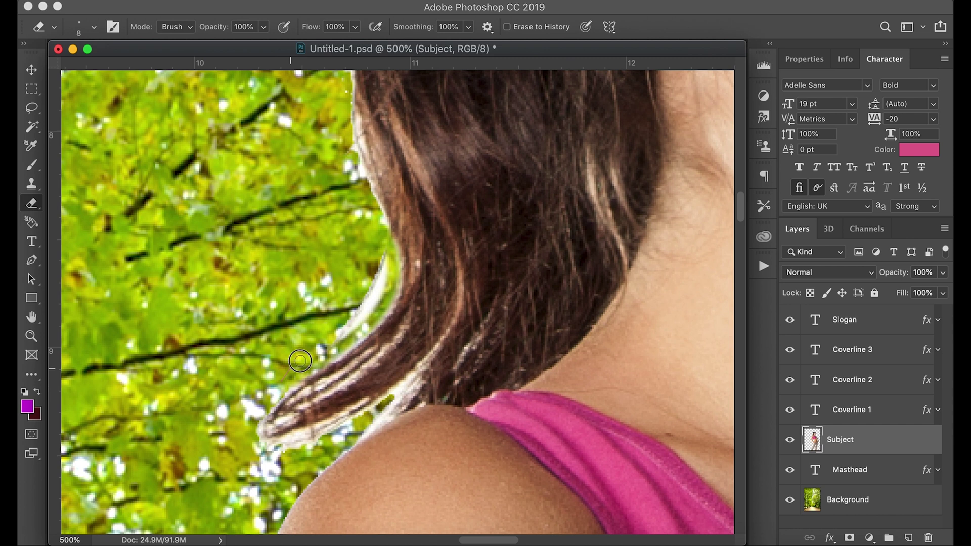
drag(334, 337, 357, 316)
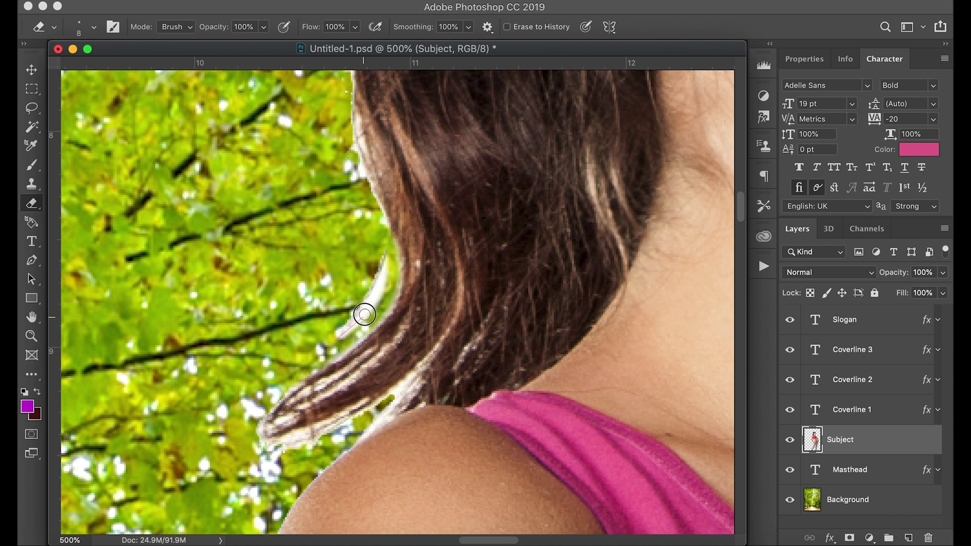
mouse_move(381, 279)
mouse_down()
mouse_move(362, 314)
mouse_move(385, 253)
mouse_move(365, 298)
mouse_move(384, 260)
mouse_move(367, 309)
mouse_move(382, 276)
mouse_move(374, 303)
mouse_move(323, 351)
mouse_move(384, 297)
mouse_move(369, 266)
mouse_up()
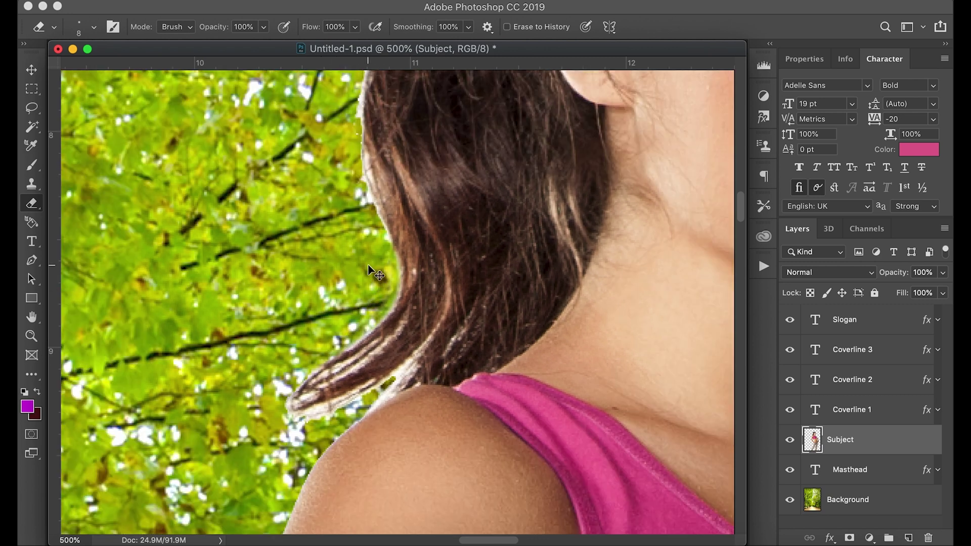
Erase the white patches enclosed by the loose hair strands on the ponytail's outer side, level with the ear
scroll(368, 265, down, 6)
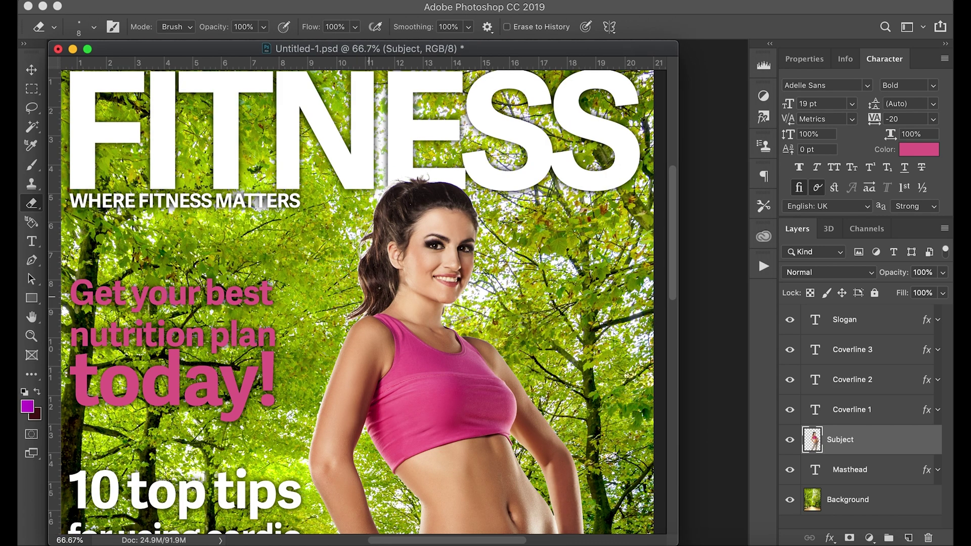
scroll(371, 244, up, 6)
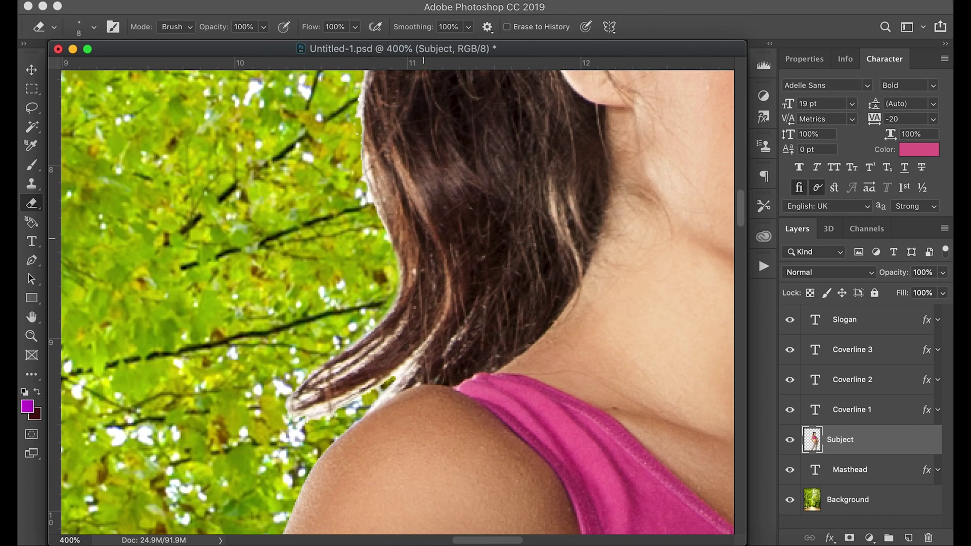
scroll(427, 236, up, 5)
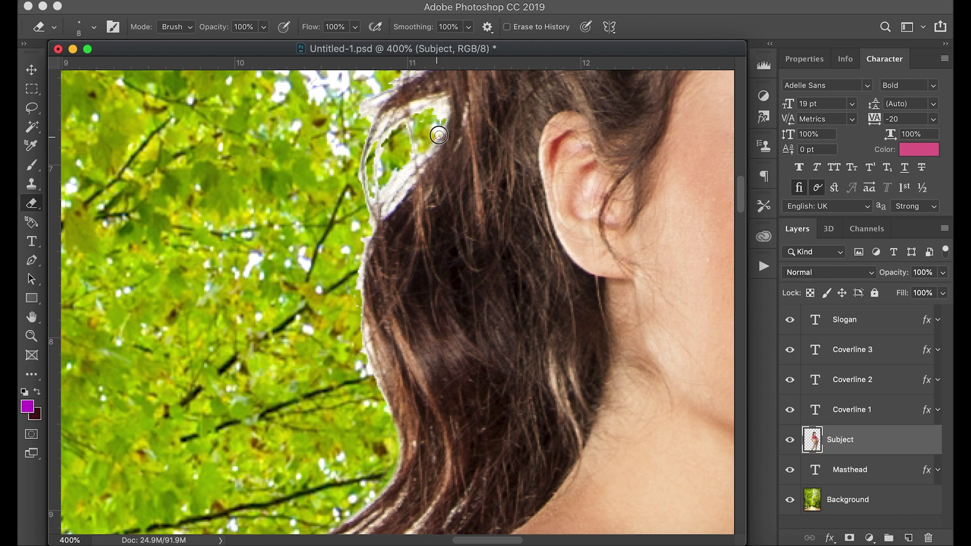
mouse_move(435, 133)
mouse_down()
mouse_move(445, 101)
mouse_move(413, 120)
mouse_move(442, 110)
mouse_move(430, 135)
mouse_move(438, 113)
mouse_move(430, 108)
mouse_move(399, 133)
mouse_move(416, 132)
mouse_move(406, 150)
mouse_move(424, 147)
mouse_move(415, 160)
mouse_move(438, 137)
mouse_move(383, 201)
mouse_move(409, 161)
mouse_move(383, 192)
mouse_move(372, 165)
mouse_move(373, 118)
mouse_move(381, 111)
mouse_move(368, 134)
mouse_move(393, 144)
mouse_move(382, 104)
mouse_move(369, 126)
mouse_move(381, 167)
mouse_move(414, 138)
mouse_move(388, 160)
mouse_move(384, 187)
mouse_move(406, 152)
mouse_move(380, 188)
mouse_move(422, 132)
mouse_up()
Erase the pale fringe along the middle of the ponytail's outer edge, below the loose strands
key(super+equal)
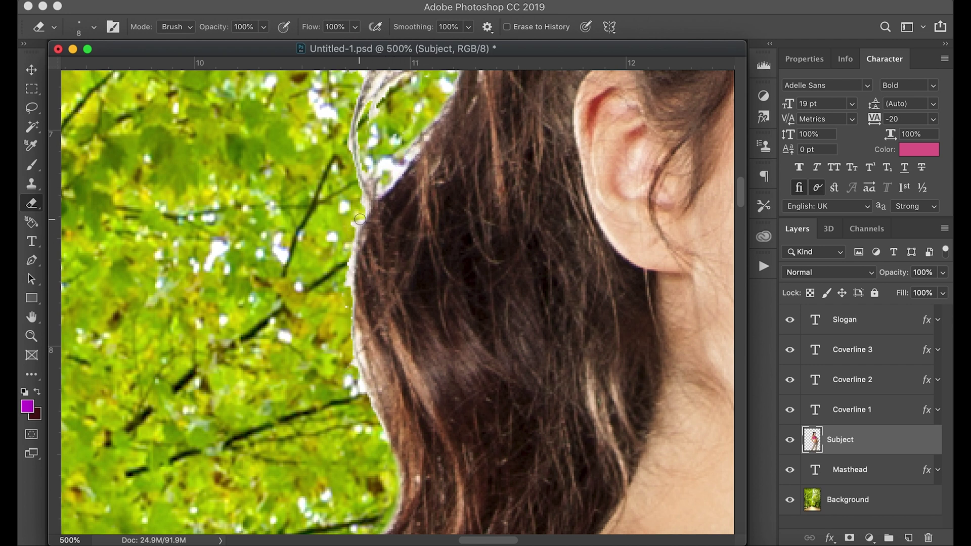
drag(351, 246, 347, 282)
drag(347, 324, 388, 458)
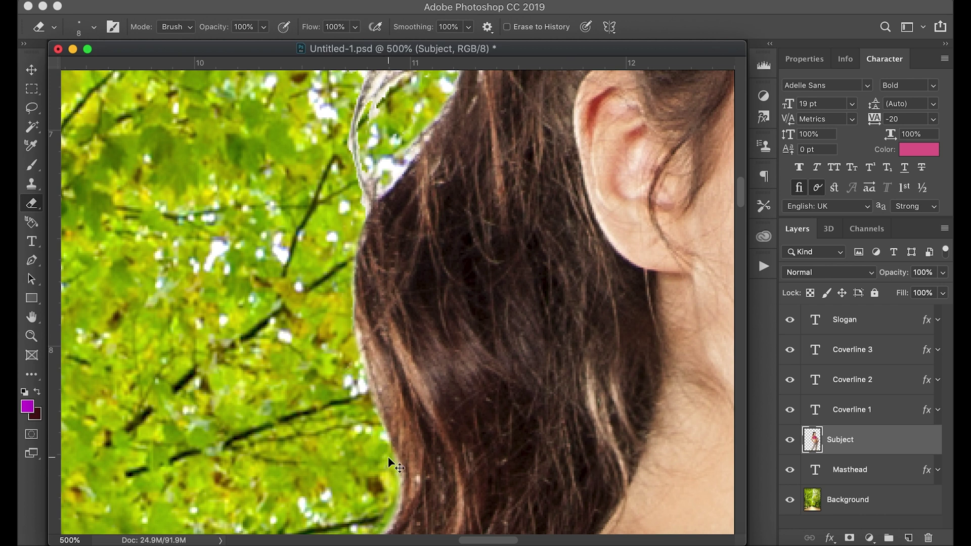
Hide the Background layer and erase the loose looped hair strands beside the ponytail with a 39 px eraser
key(super+minus)
key(super+minus)
key(super+minus)
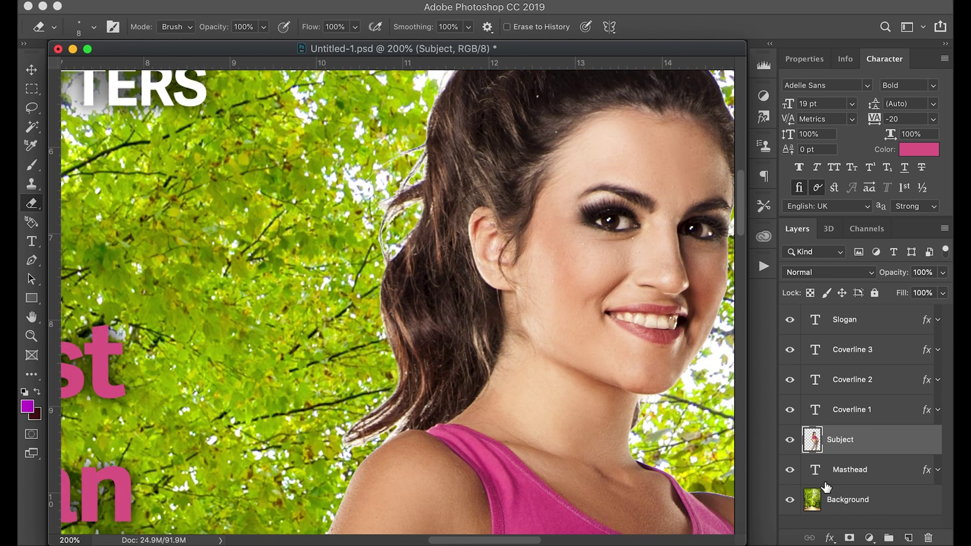
click(790, 500)
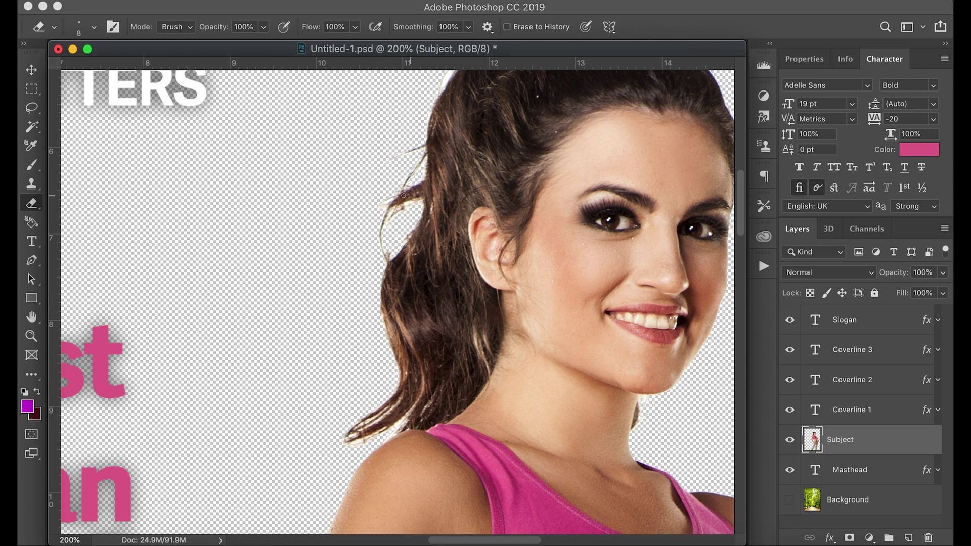
click(96, 27)
drag(104, 72, 120, 71)
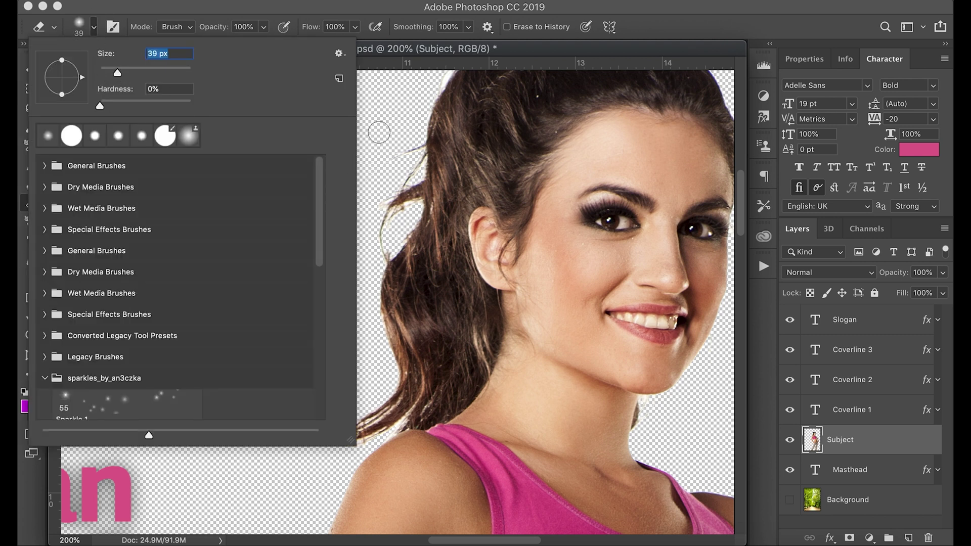
key(Return)
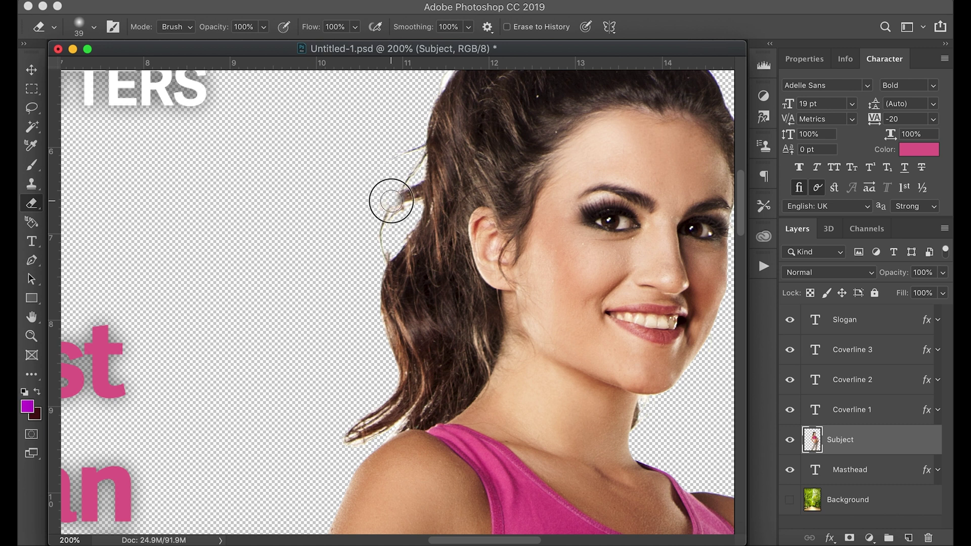
mouse_move(384, 230)
mouse_down()
mouse_move(372, 243)
mouse_move(399, 190)
mouse_up()
Set the eraser size to 11 px and erase the leftover strand ends at the ponytail's outer edge
click(94, 26)
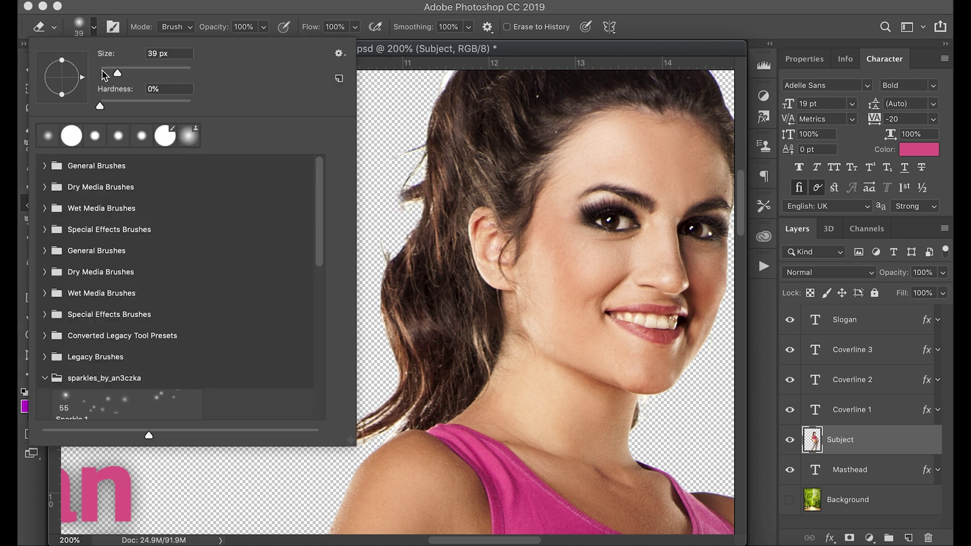
drag(117, 75, 104, 73)
key(Return)
mouse_move(384, 237)
mouse_down()
mouse_move(375, 258)
mouse_move(384, 260)
mouse_up()
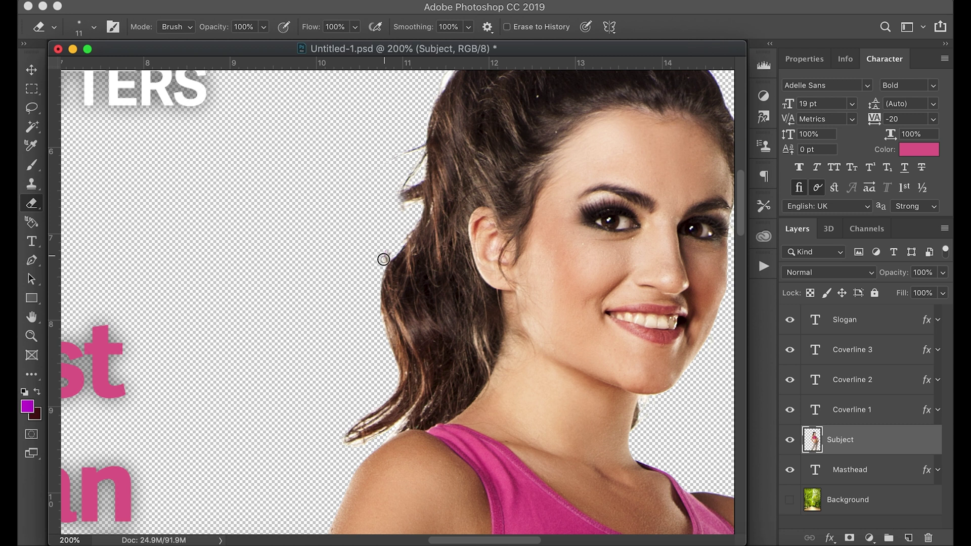
Erase the remaining tufts and stray hairs along the ponytail's outer edge, working up past ear level
key(super+equal)
key(super+equal)
key(super+equal)
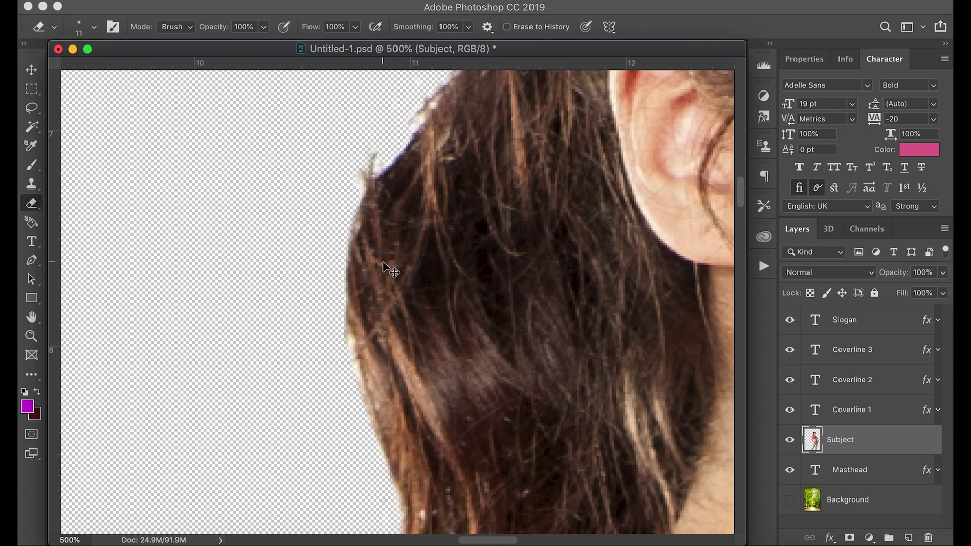
drag(378, 147, 338, 217)
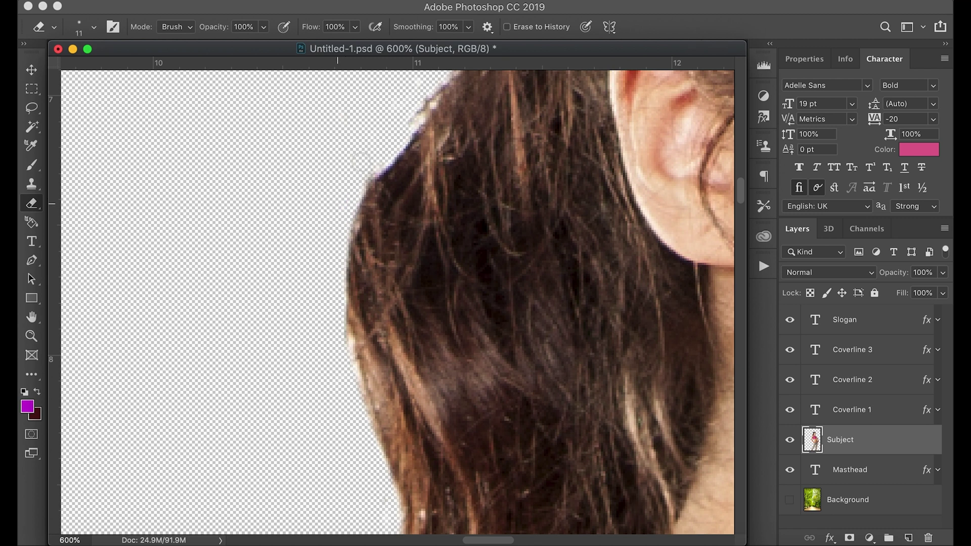
scroll(377, 126, up, 8)
mouse_move(409, 239)
mouse_down()
mouse_move(412, 149)
mouse_move(419, 232)
mouse_move(427, 147)
mouse_up()
mouse_move(453, 137)
mouse_down()
mouse_move(457, 206)
mouse_move(398, 247)
mouse_move(446, 205)
mouse_move(444, 224)
mouse_move(456, 214)
mouse_move(457, 91)
mouse_move(392, 203)
mouse_move(403, 164)
mouse_move(401, 199)
mouse_move(421, 207)
mouse_move(448, 179)
mouse_move(462, 233)
mouse_move(457, 119)
mouse_move(441, 174)
mouse_move(434, 145)
mouse_move(415, 269)
mouse_move(433, 162)
mouse_move(431, 225)
mouse_up()
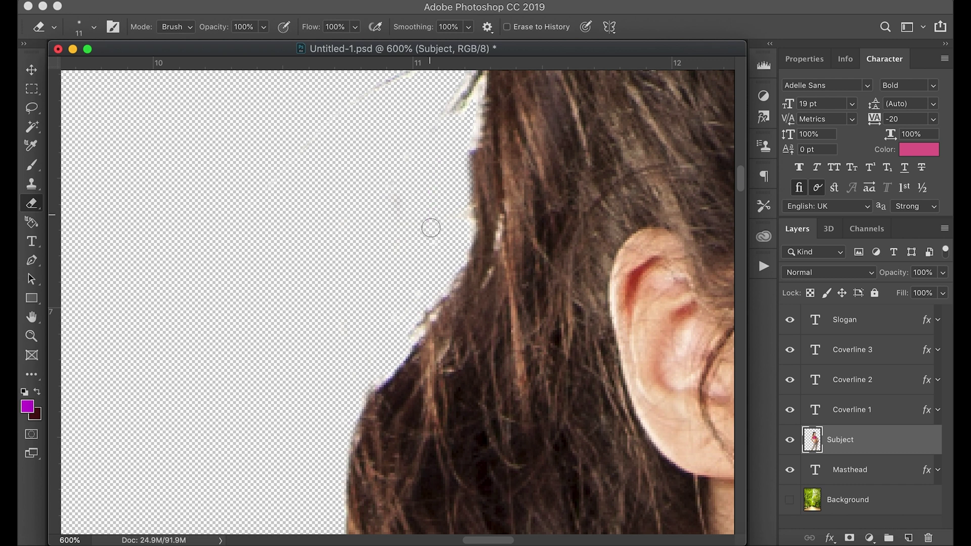
Show the Background layer again and erase the stray wisps and white fringe beside the hair above the ear
click(790, 500)
scroll(436, 146, up, 5)
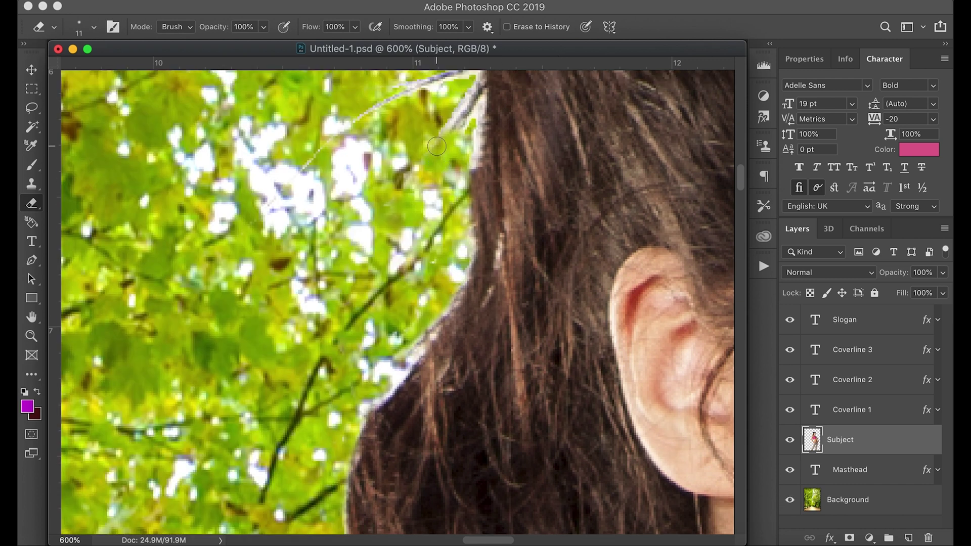
mouse_move(471, 225)
mouse_down()
mouse_move(464, 284)
mouse_move(462, 252)
mouse_move(428, 339)
mouse_move(453, 234)
mouse_move(431, 230)
mouse_move(347, 275)
mouse_move(306, 318)
mouse_move(395, 241)
mouse_up()
mouse_move(463, 219)
mouse_down()
mouse_move(394, 224)
mouse_move(452, 220)
mouse_move(412, 249)
mouse_move(447, 227)
mouse_move(352, 257)
mouse_move(294, 321)
mouse_move(334, 289)
mouse_move(284, 351)
mouse_move(336, 286)
mouse_move(230, 410)
mouse_move(309, 309)
mouse_move(225, 402)
mouse_move(372, 283)
mouse_move(351, 290)
mouse_move(249, 384)
mouse_move(380, 249)
mouse_move(268, 351)
mouse_move(311, 318)
mouse_move(266, 369)
mouse_move(277, 336)
mouse_move(229, 381)
mouse_move(387, 251)
mouse_move(441, 245)
mouse_move(421, 275)
mouse_up()
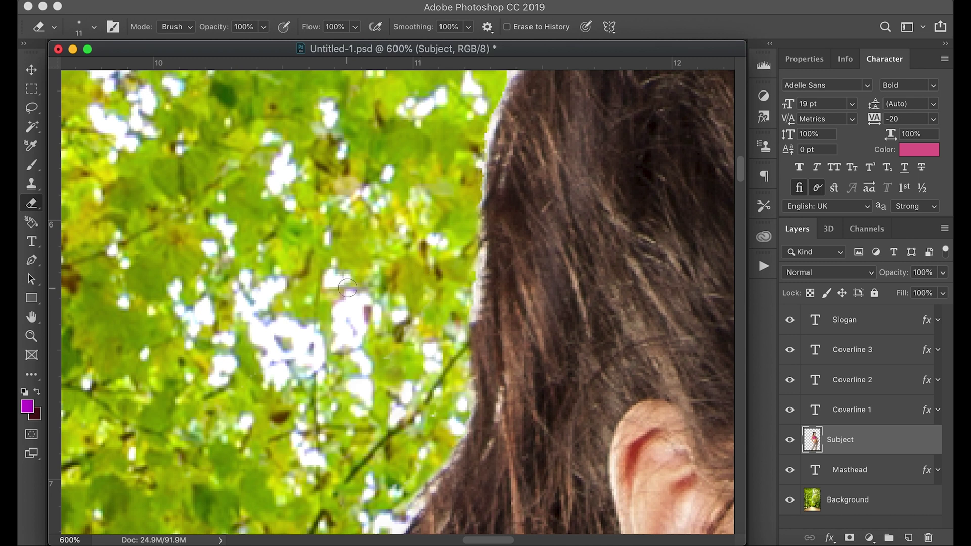
Examine the model's cut-out edges from head to legs and the overall look of the cover
key(super+minus)
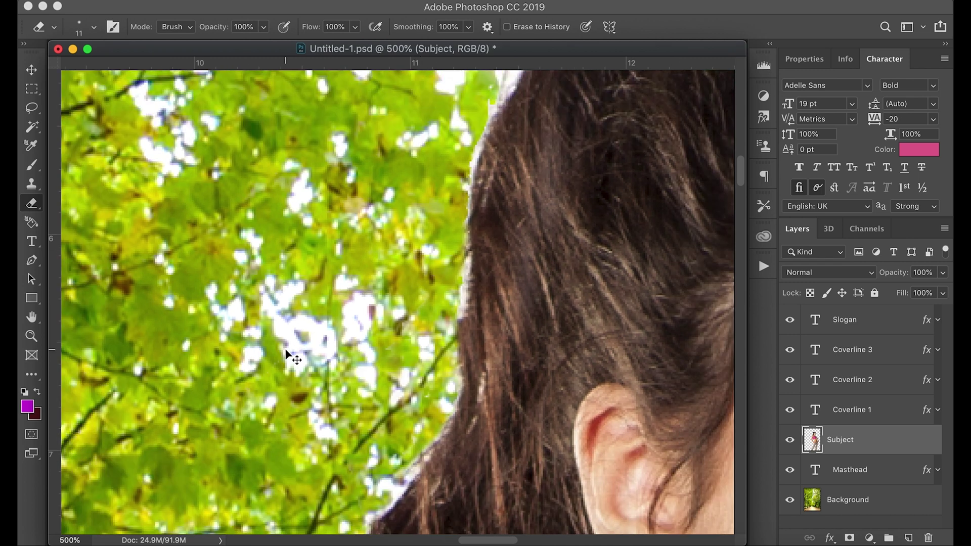
key(super+minus)
key(super+minus)
key(super+minus)
key(super+minus)
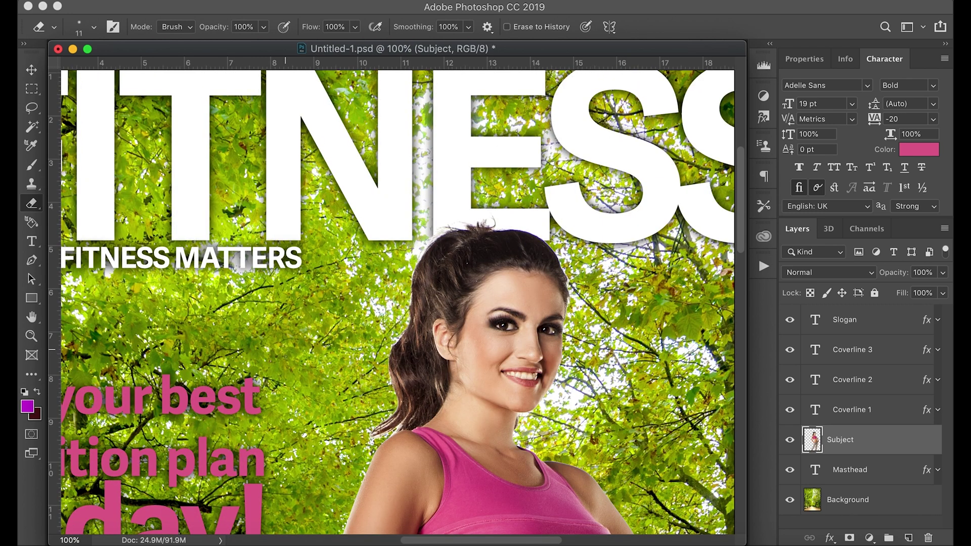
key(super+minus)
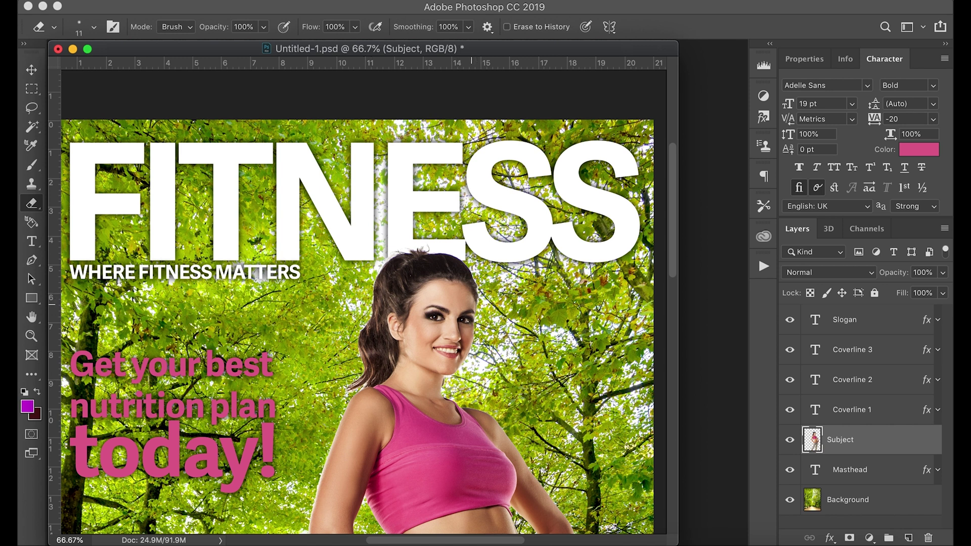
scroll(527, 346, down, 10)
scroll(527, 345, left, 2)
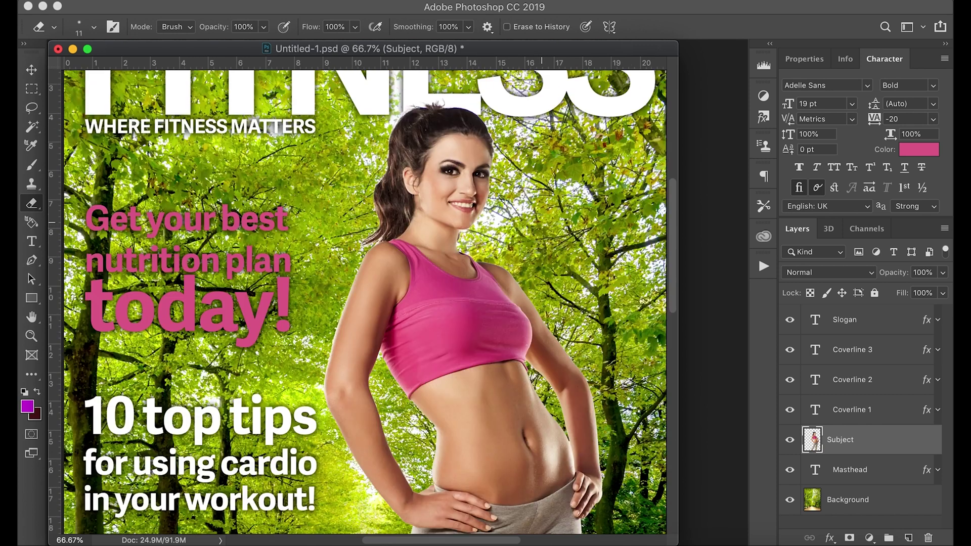
scroll(527, 346, up, 1)
scroll(526, 346, right, 2)
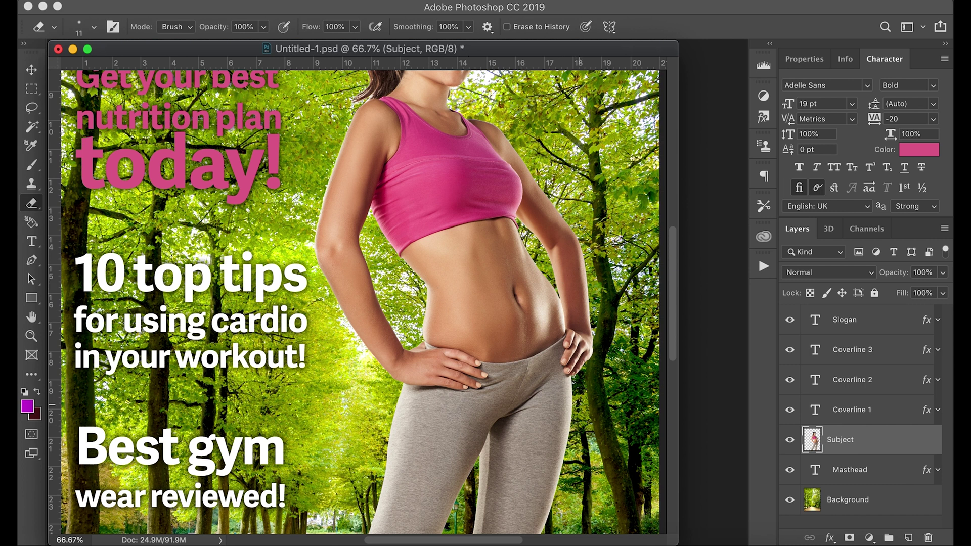
key(super+0)
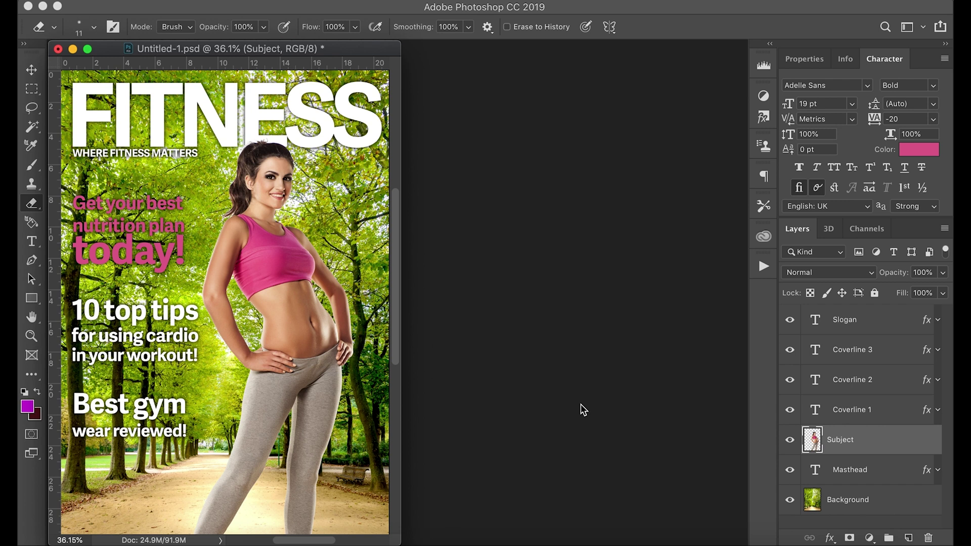
Fit the document window around the whole cover at 33.33% zoom and save the document
key(super+minus)
drag(375, 508, 402, 527)
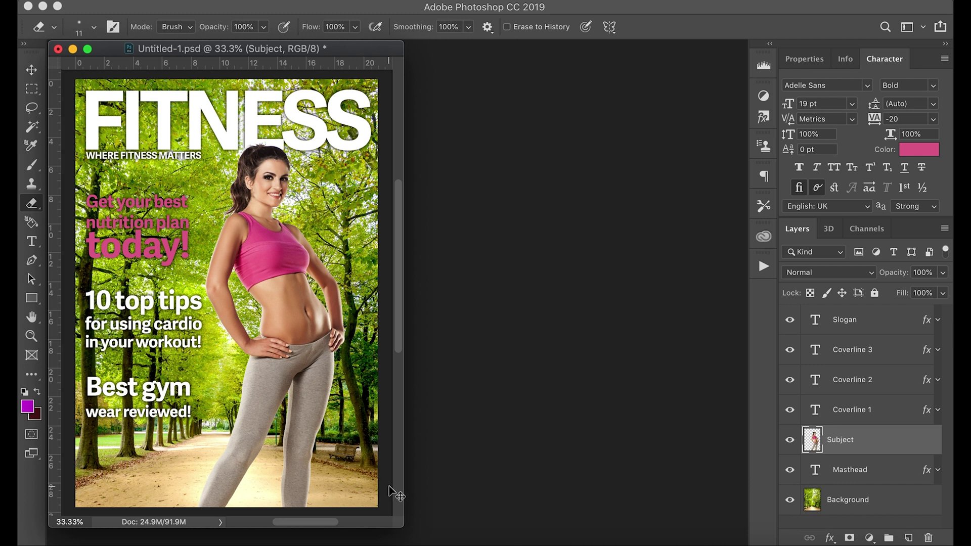
key(super+s)
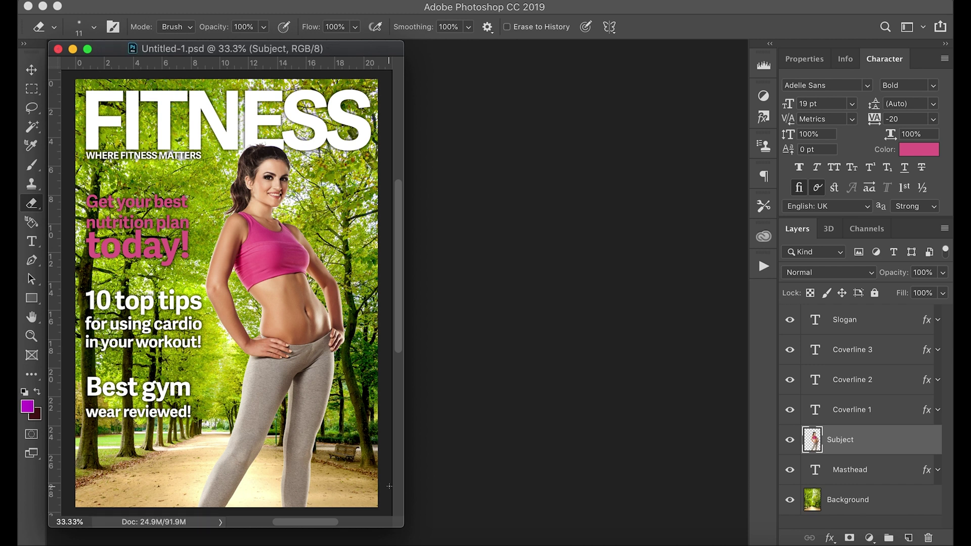
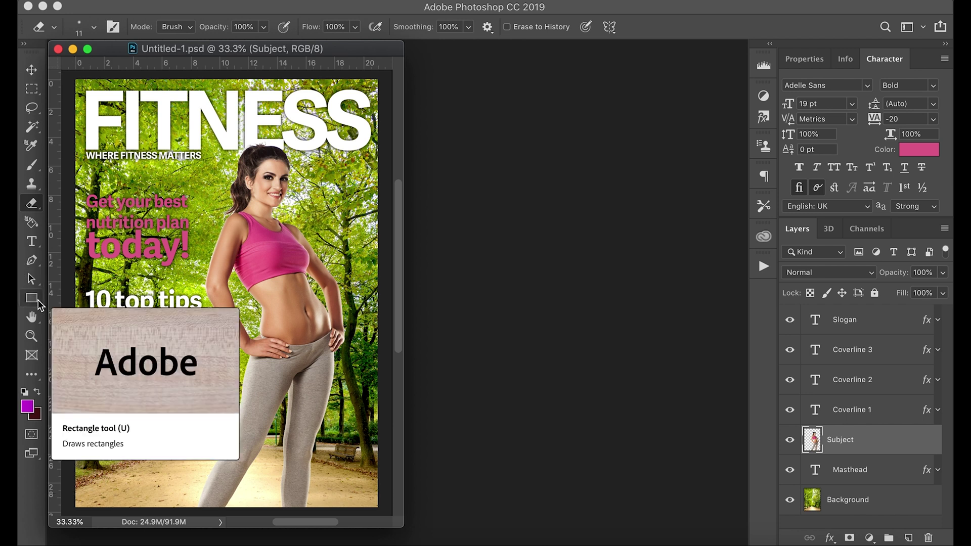
Draw a rectangle about 2552 × 469 px across the cover's bottom edge and fill it with light skin tone #f3d0ae sampled from the model
drag(39, 305, 89, 302)
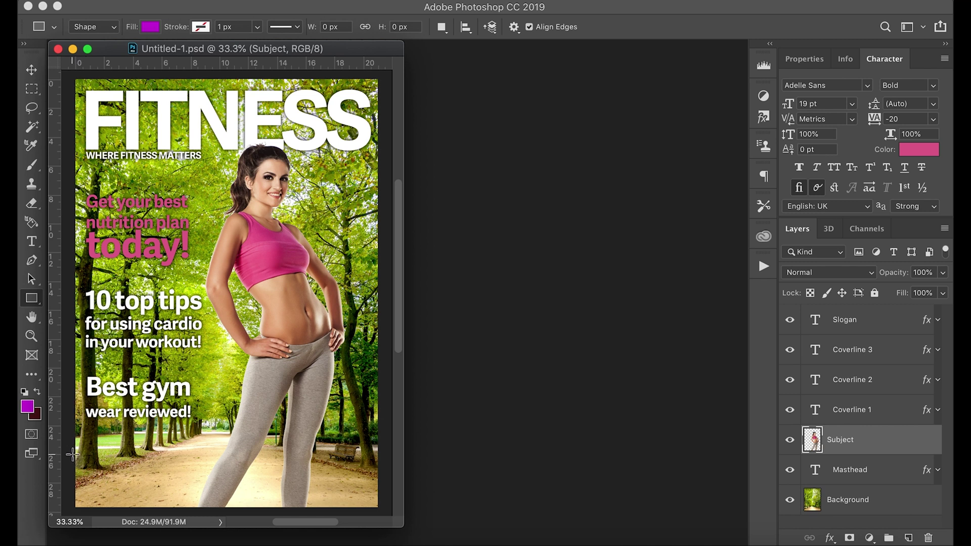
drag(72, 454, 383, 511)
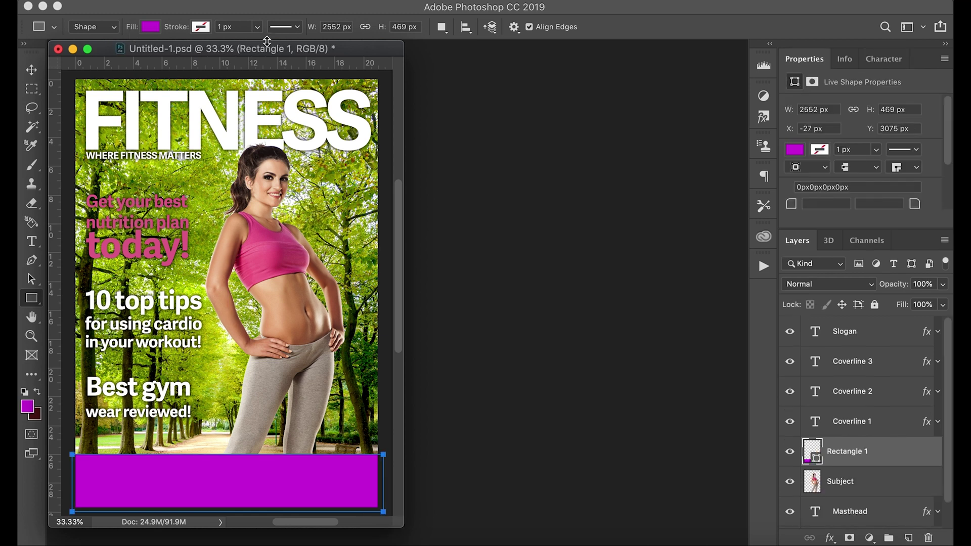
click(151, 29)
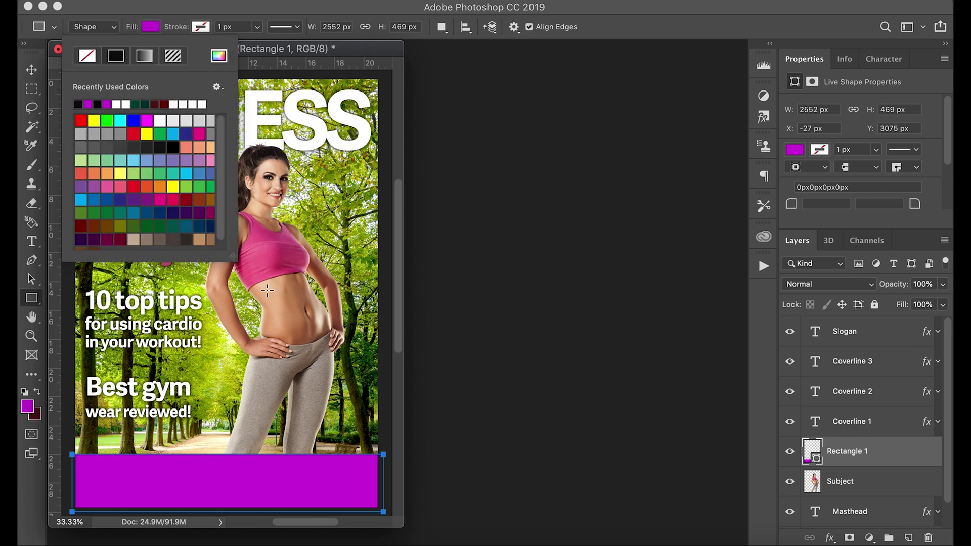
click(219, 56)
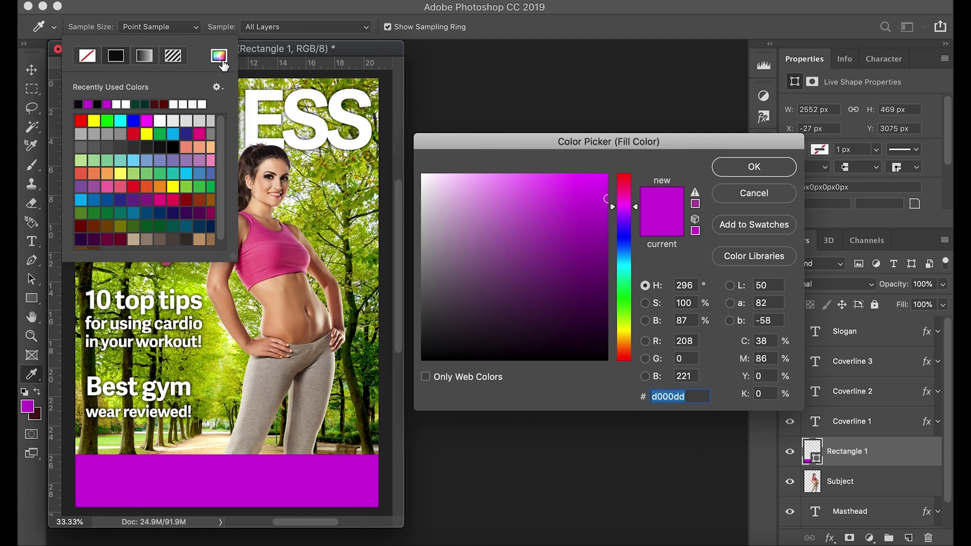
click(267, 287)
drag(267, 287, 263, 286)
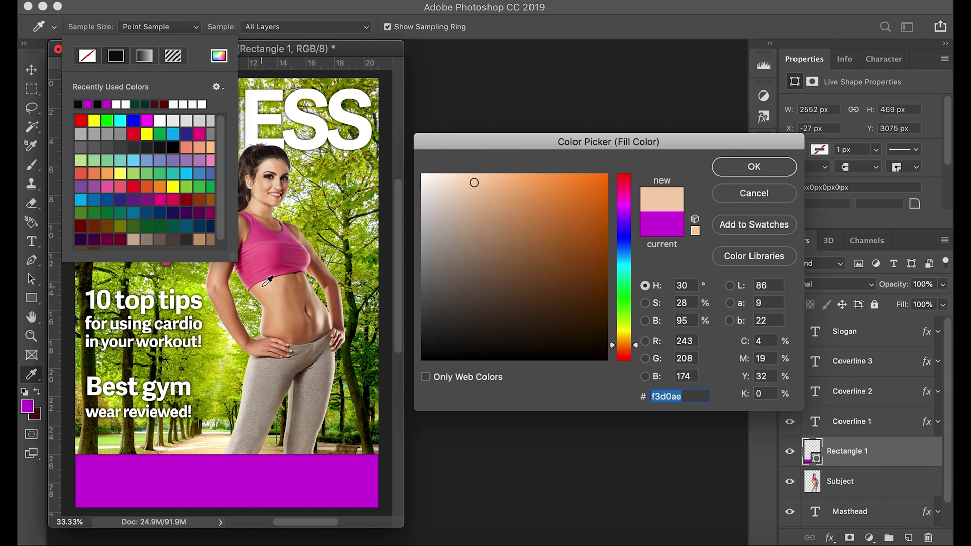
click(751, 174)
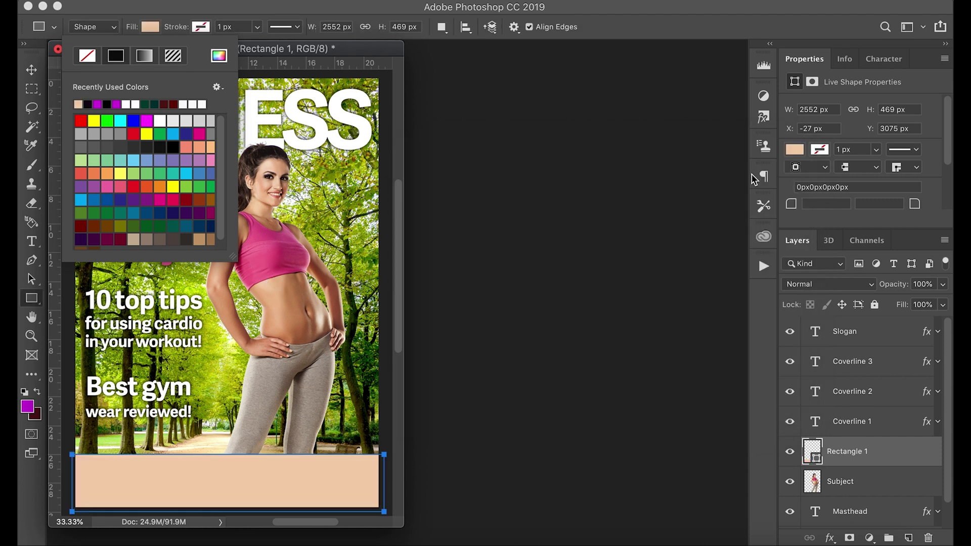
Move the rectangle's layer above the Slogan layer and rename it Bottom Box
click(34, 71)
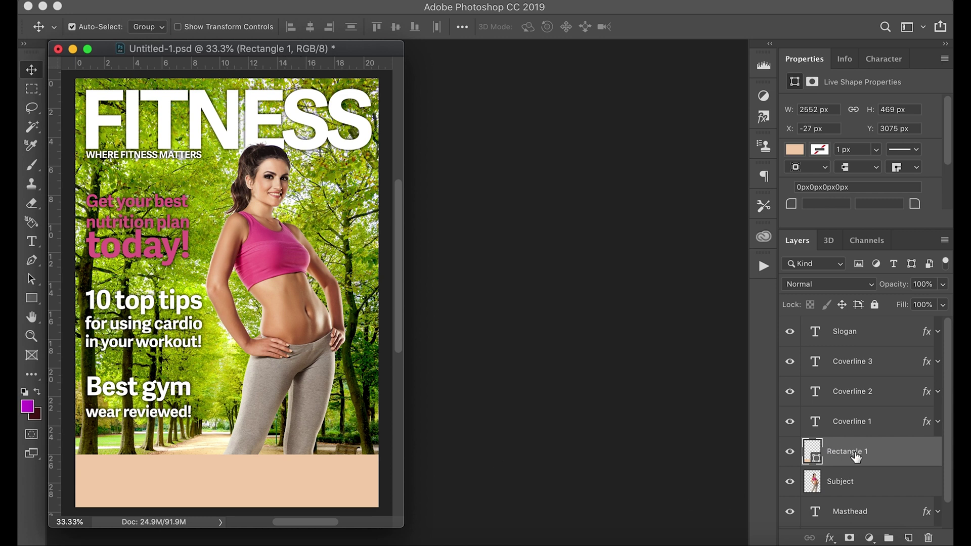
drag(848, 458, 849, 325)
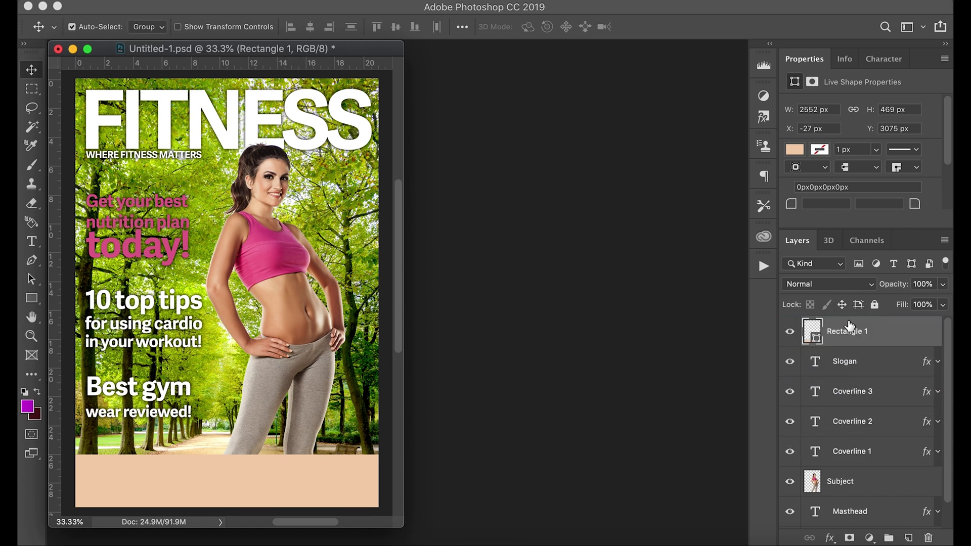
double_click(848, 332)
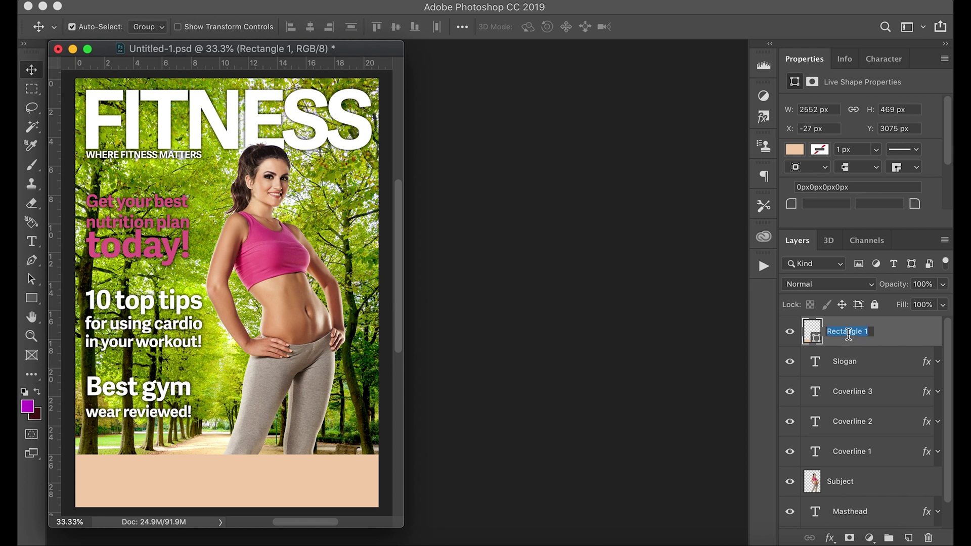
text(Bottom Box)
key(Return)
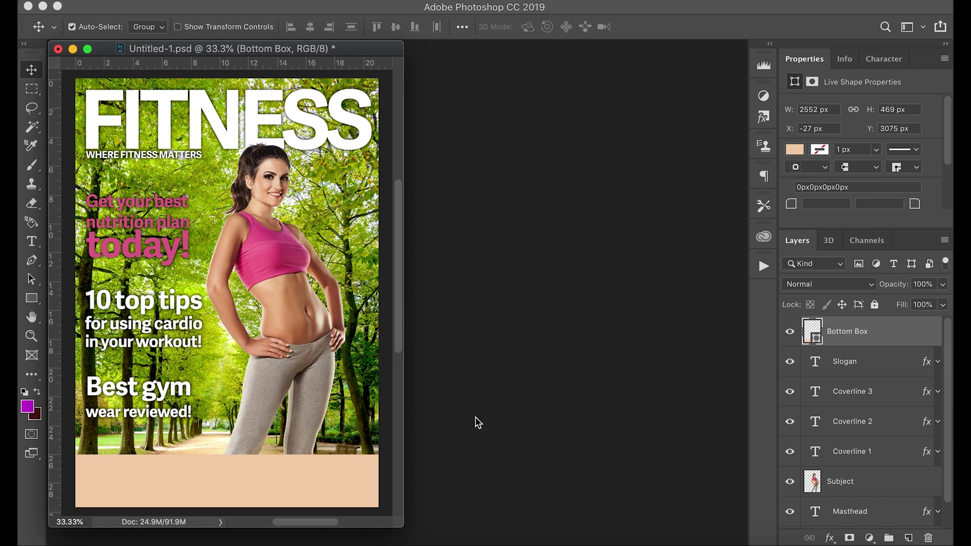
Lower the Bottom Box to about Y 3346 px so only a thin strip covers the cover's bottom edge
drag(319, 467, 323, 491)
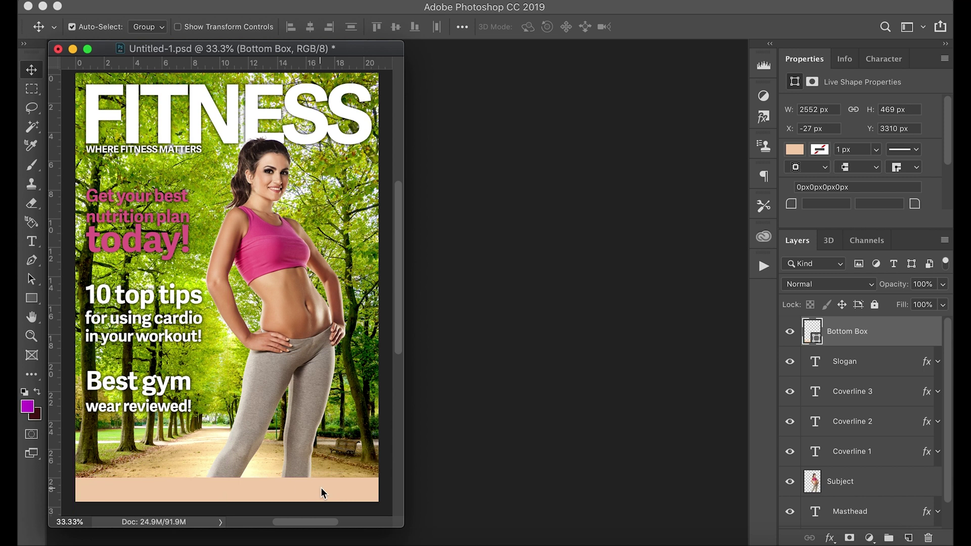
key(Down)
key(Down)
key(Down)
key(Down)
key(Down)
key(Down)
key(Down)
key(Down)
key(Down)
key(Down)
key(Down)
key(Down)
key(Down)
key(Down)
key(Down)
key(Down)
key(Down)
key(Down)
key(Down)
key(Down)
key(Down)
key(Down)
key(Down)
key(Down)
key(Down)
key(Down)
key(Down)
key(Down)
key(Down)
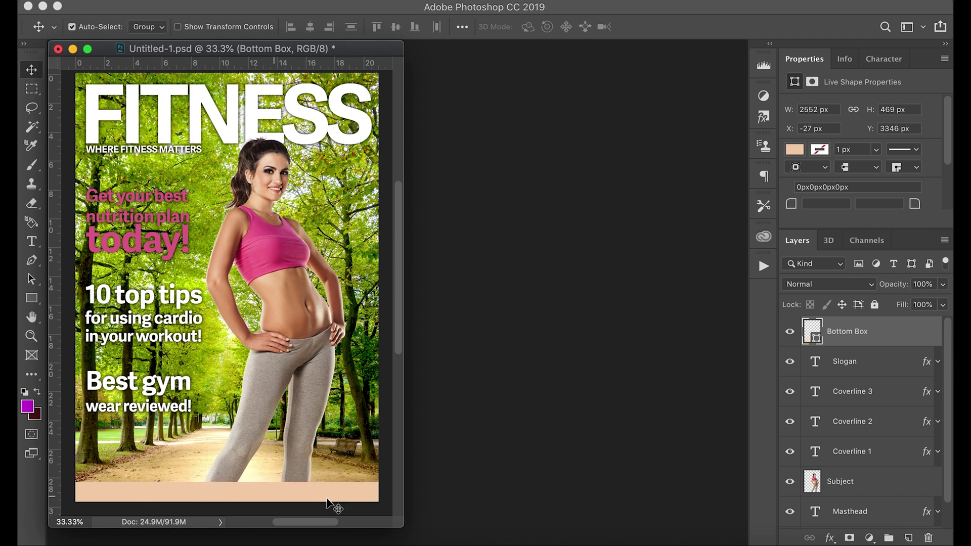
Raise the Bottom Box flush with the cover's lower edge and shrink it from its upper side to about 167 px high
drag(290, 488, 290, 448)
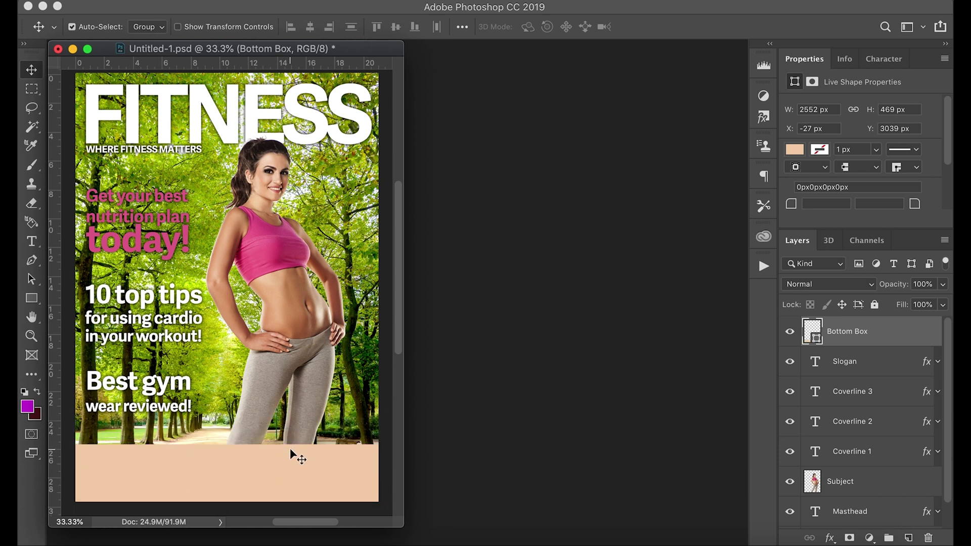
key(ctrl+t)
drag(228, 445, 228, 480)
key(Return)
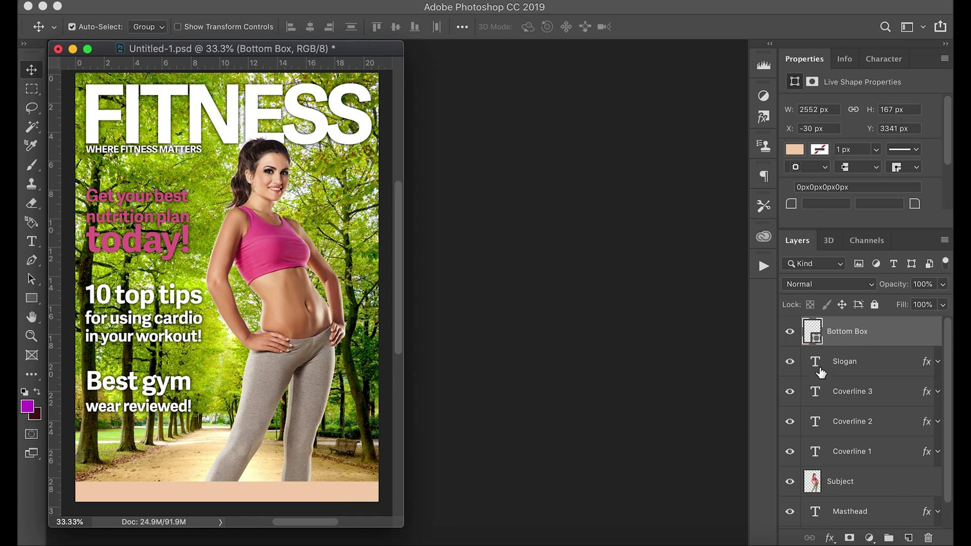
Duplicate the Slogan layer as "Box text" and place the copy above the Bottom Box layer
right_click(852, 361)
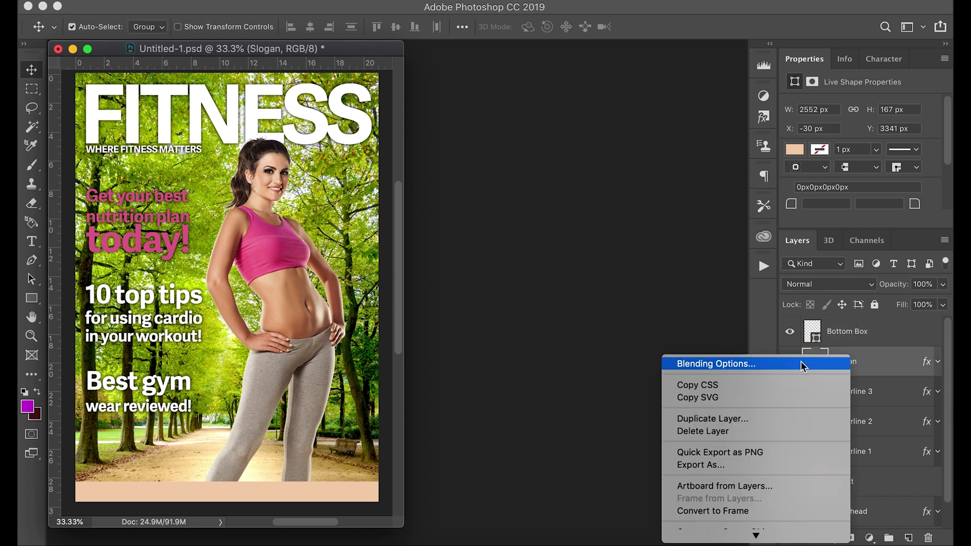
click(726, 421)
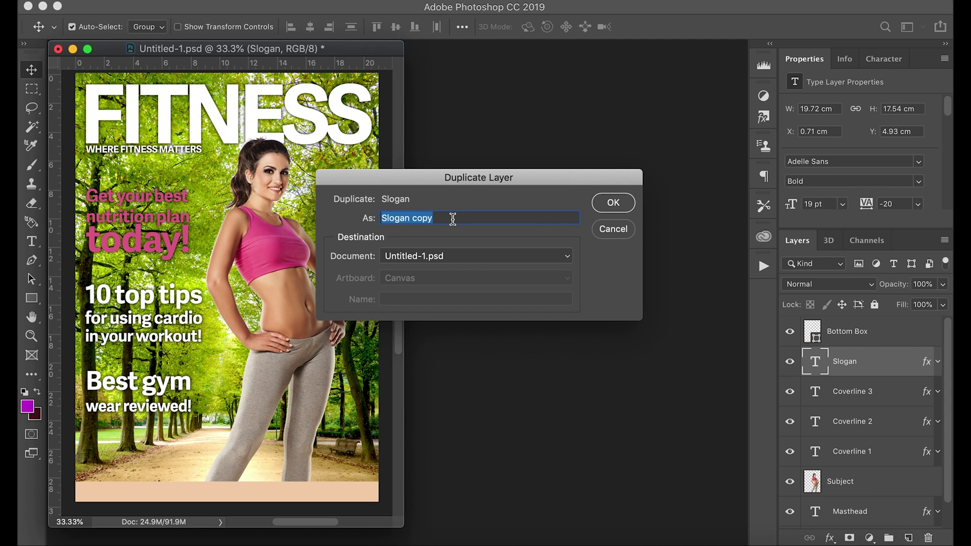
text(Box text)
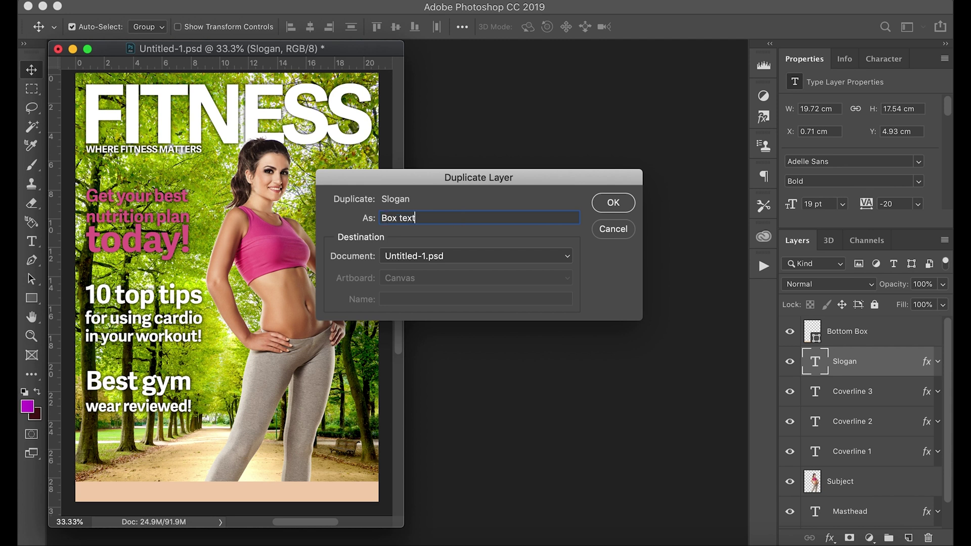
key(Return)
drag(882, 364, 880, 326)
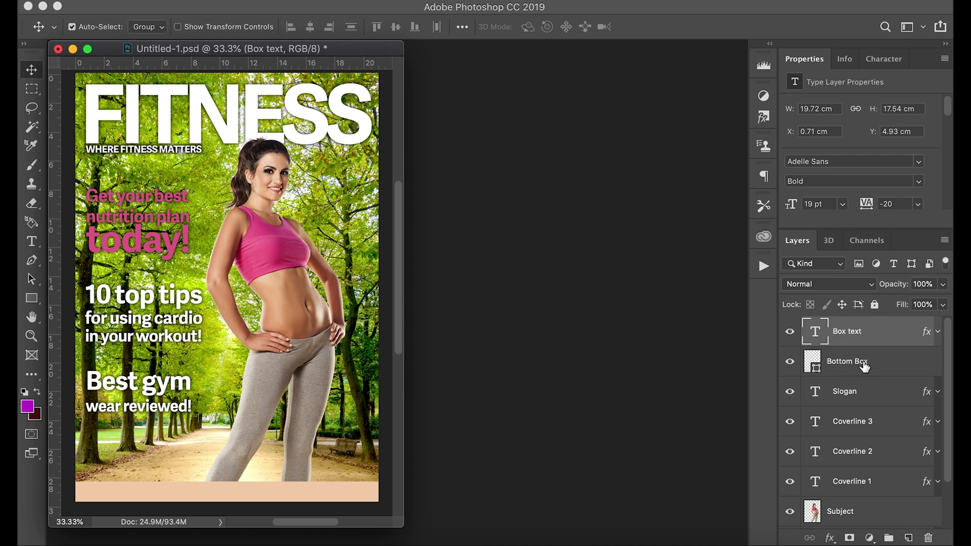
Move the Box text onto the strip at the cover's bottom, to about X 6.7 cm and Y 28.63 cm
drag(185, 189, 262, 489)
key(Down)
key(Down)
key(Down)
key(Down)
key(Down)
key(Down)
key(Down)
key(Down)
key(Down)
key(Down)
key(Down)
key(Down)
key(Down)
key(Down)
key(Down)
key(Down)
key(Down)
key(Down)
key(Down)
key(Down)
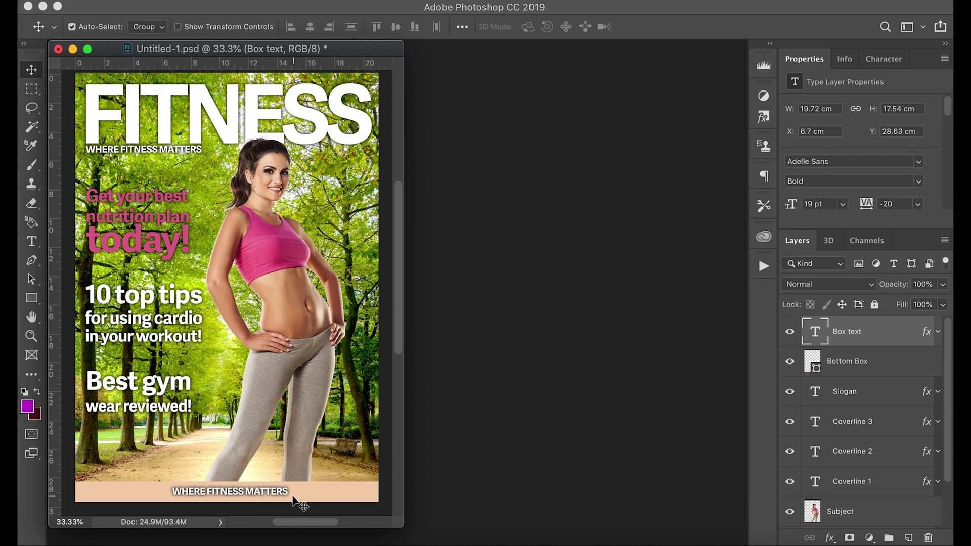
Hide the Box text's drop shadow and recolour the text with dark pink #b84166 sampled from the model's top
click(938, 332)
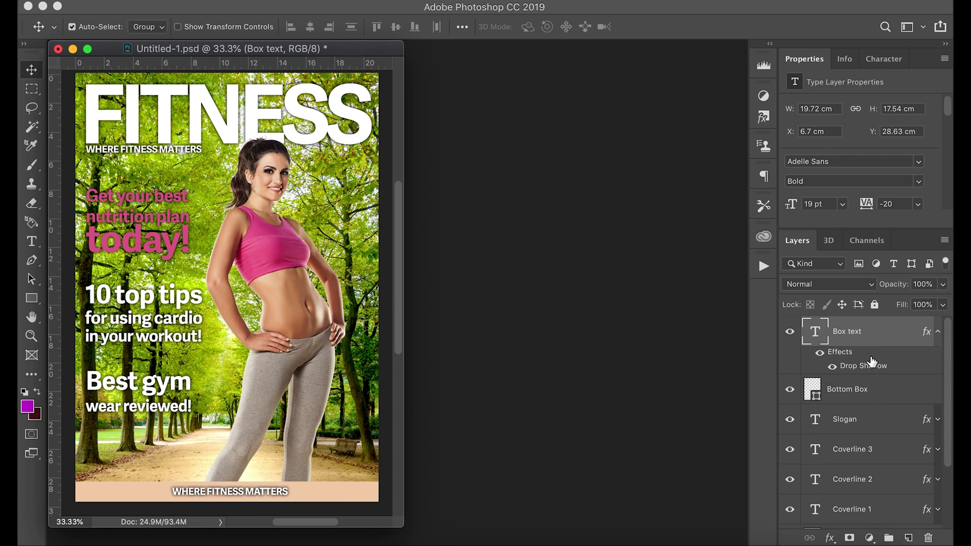
click(832, 367)
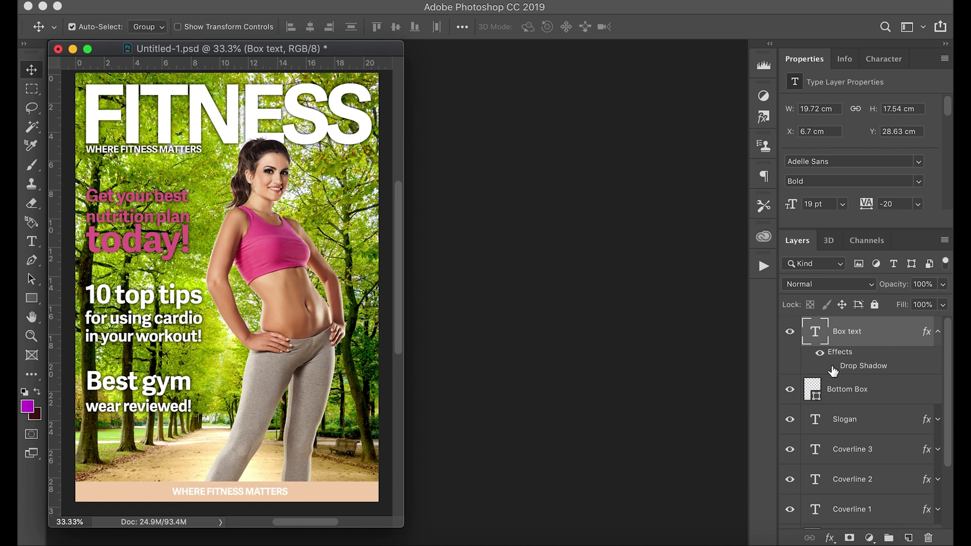
double_click(816, 328)
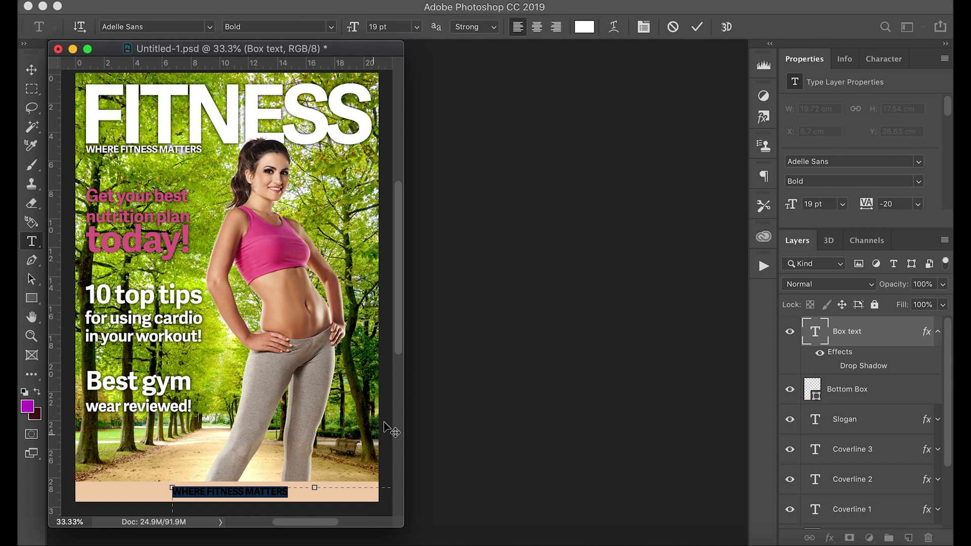
click(584, 27)
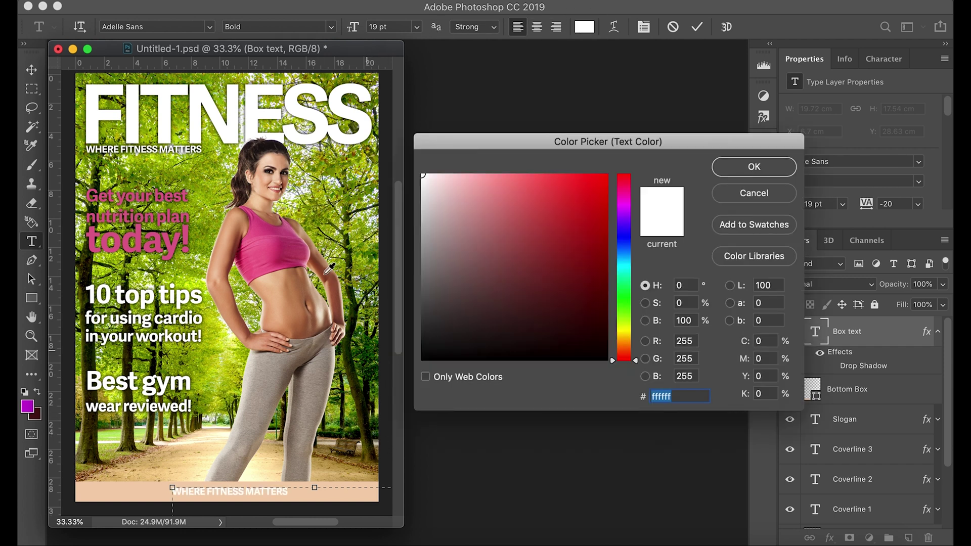
click(292, 242)
mouse_move(292, 242)
mouse_down()
mouse_move(289, 257)
mouse_move(292, 248)
mouse_up()
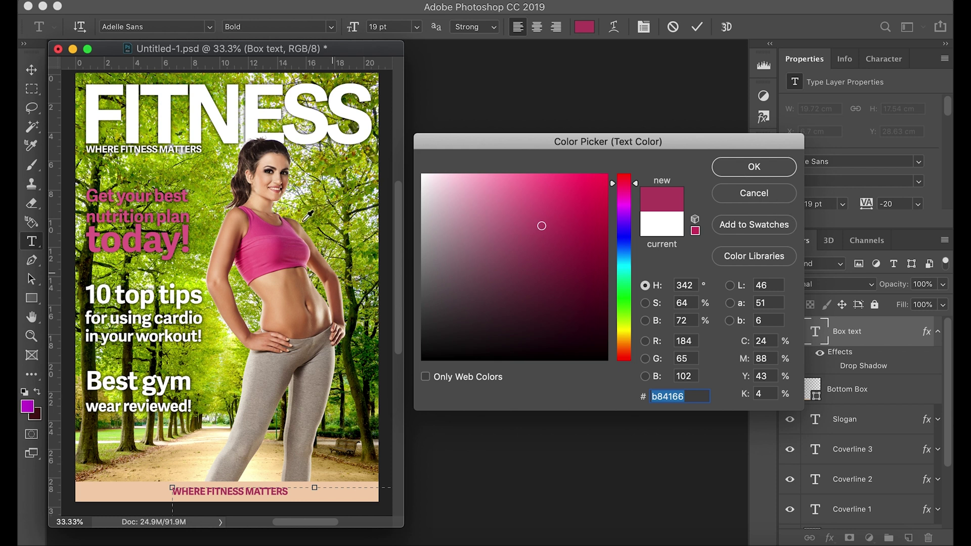
click(753, 169)
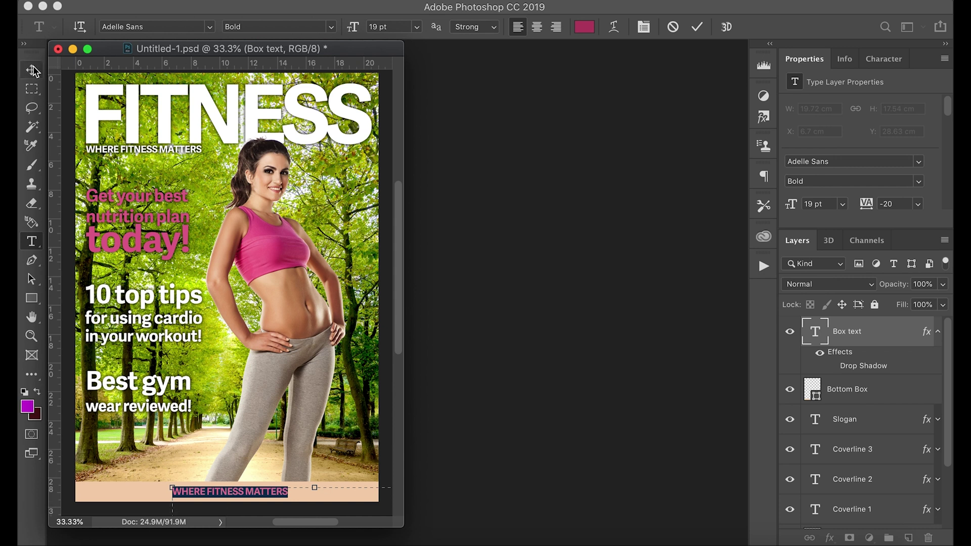
Fit the Box text frame to the cover's full 21 cm width and centre-align its text
key(super+minus)
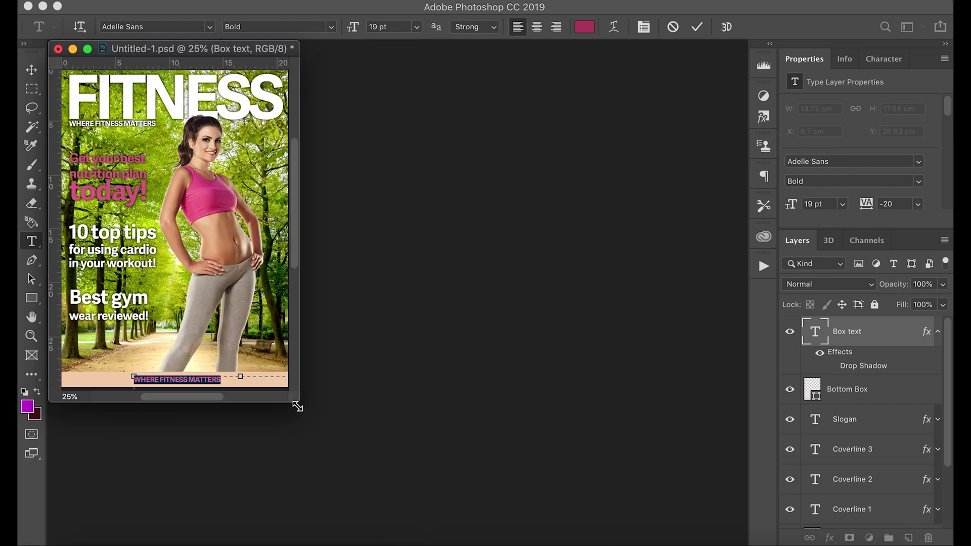
drag(291, 398, 472, 493)
drag(218, 439, 147, 439)
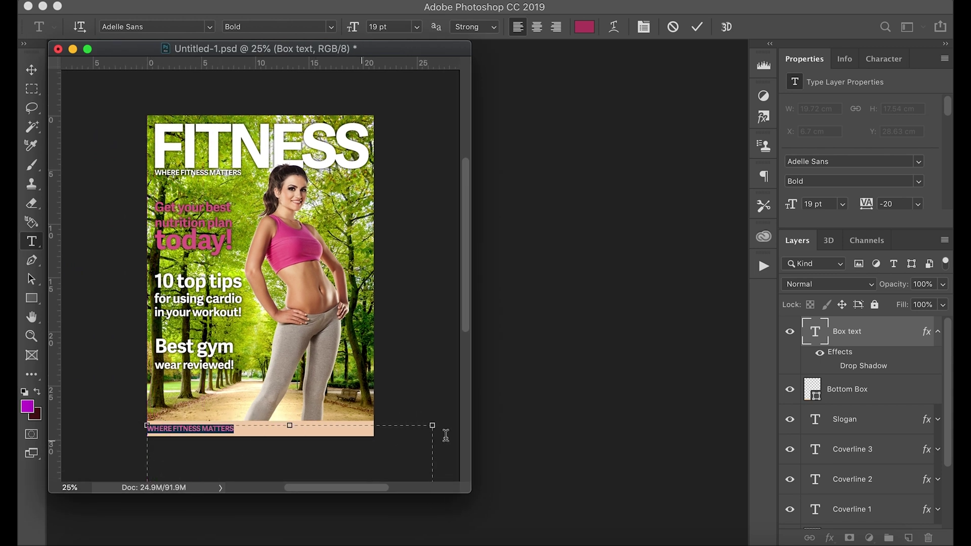
drag(433, 448, 375, 447)
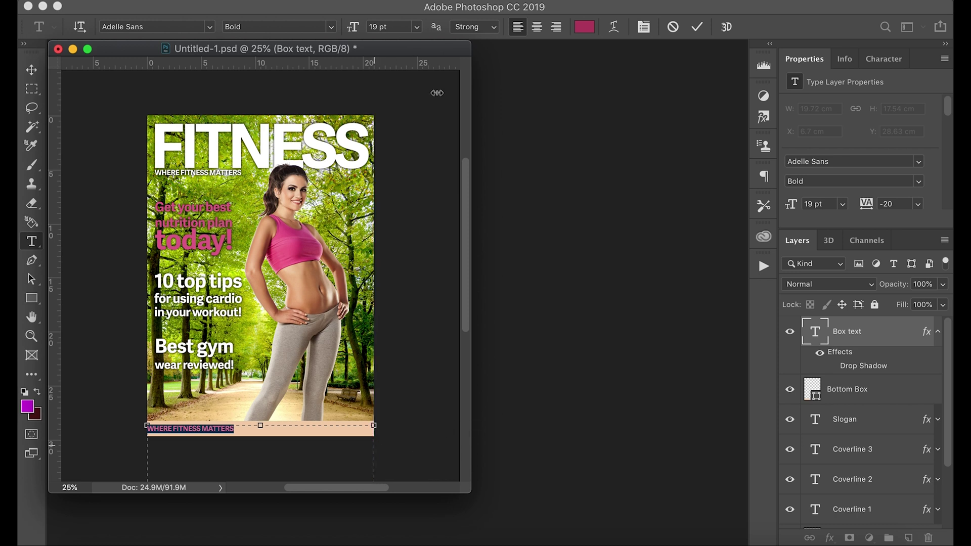
click(537, 30)
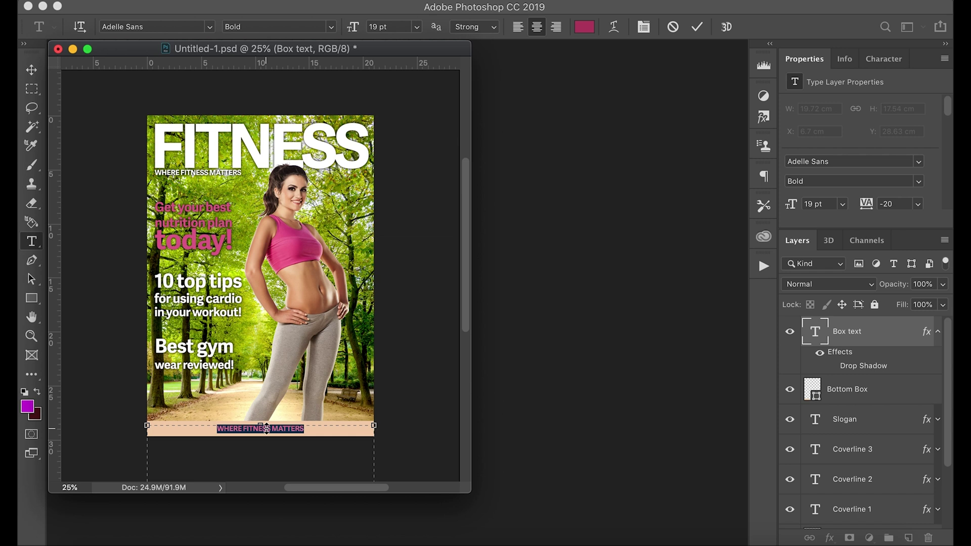
Replace the Box text wording with "THE BEST REVIEWS ON ALL THINGS NUTRITION AND HEALTH!"
key(BackSpace)
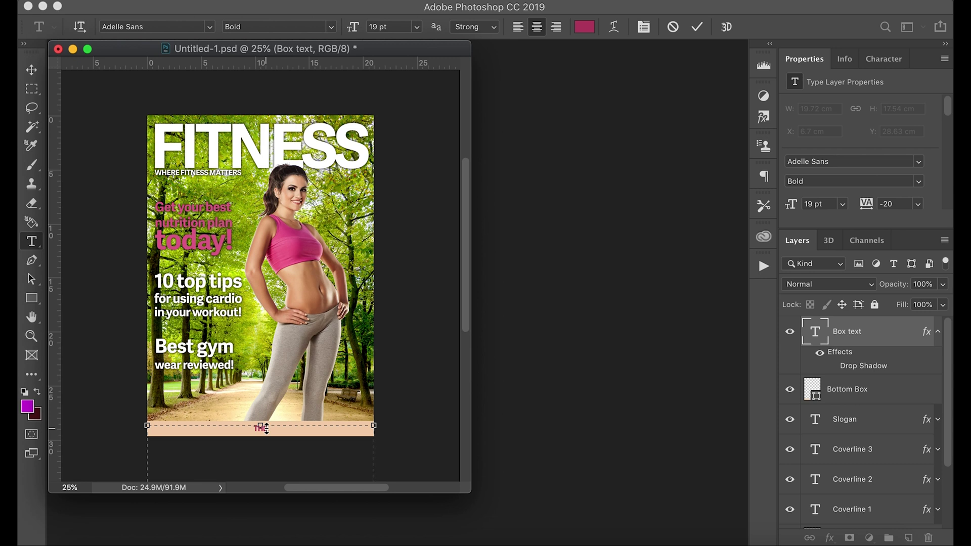
text(THE BEST MONTHLY)
key(BackSpace)
key(BackSpace)
key(BackSpace)
key(BackSpace)
key(BackSpace)
key(BackSpace)
key(BackSpace)
key(BackSpace)
text(REVIEWS ON ALL THI)
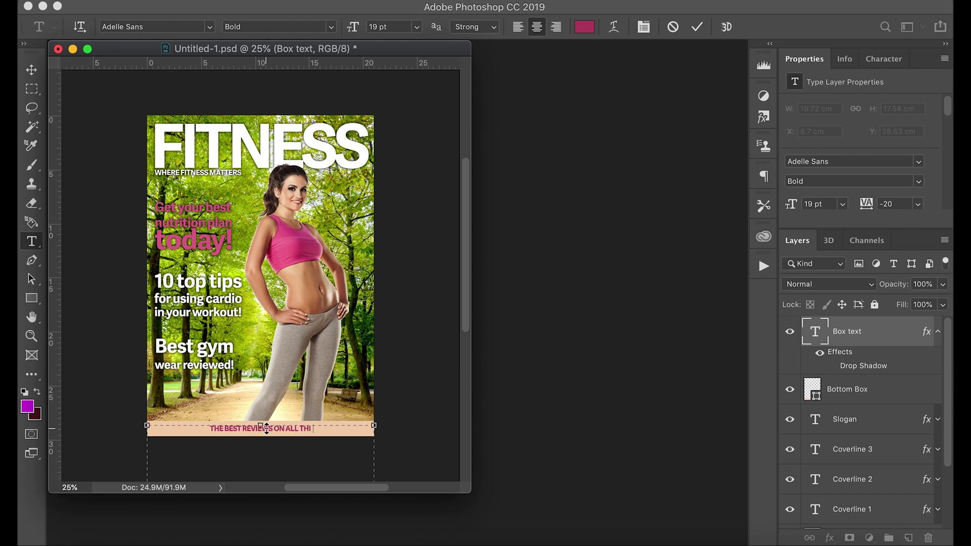
text(NGS NUTRI)
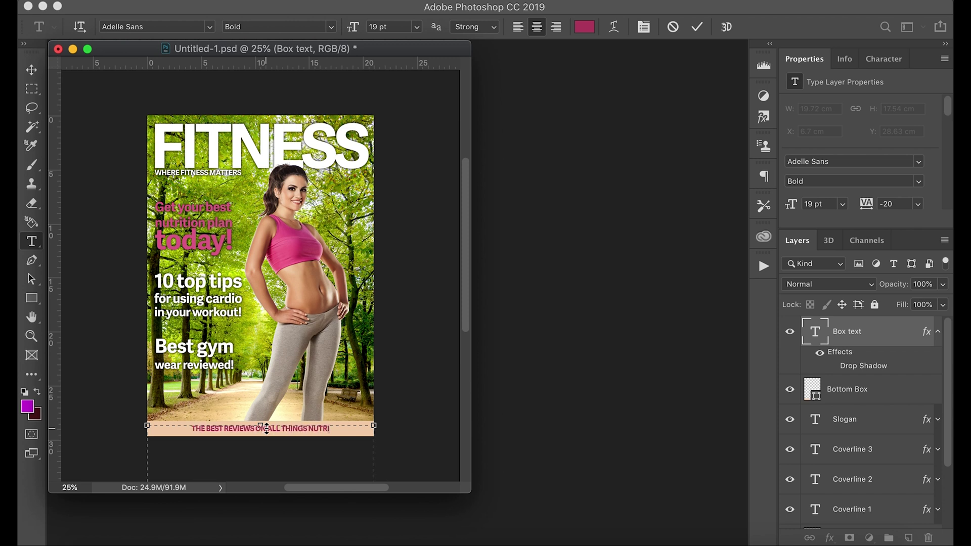
text(TION AND)
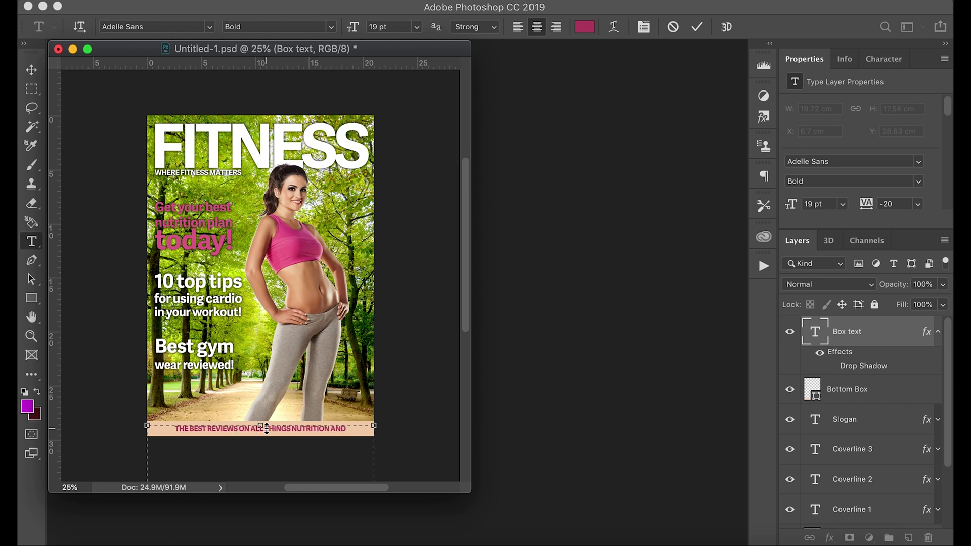
text( HEALH)
text(H!)
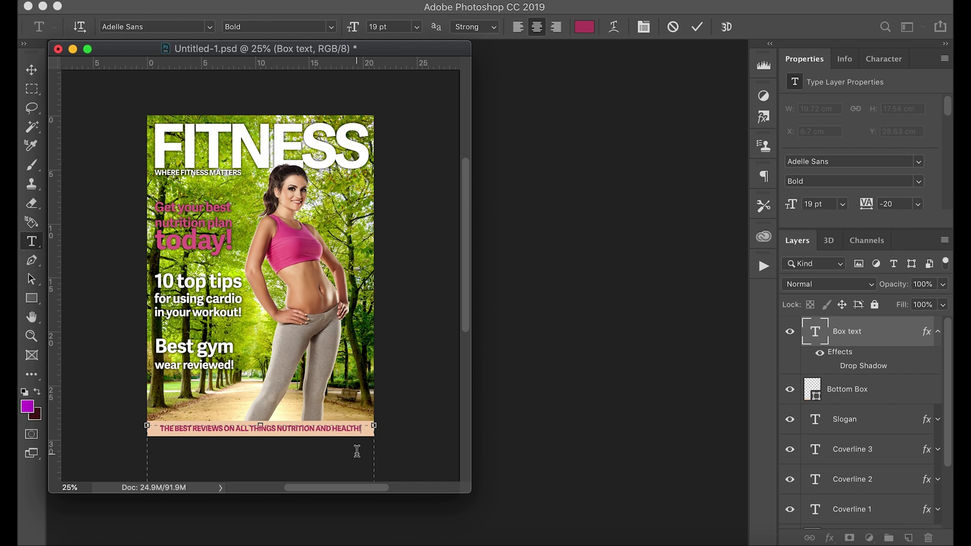
click(32, 69)
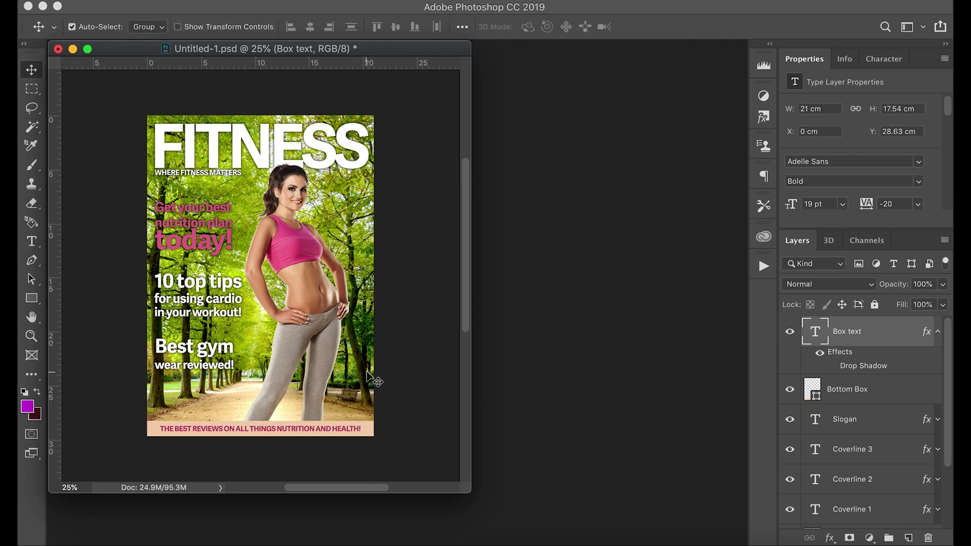
Switch to the Safari web browser and search Google Images for "bar code"
key(super)
click(195, 529)
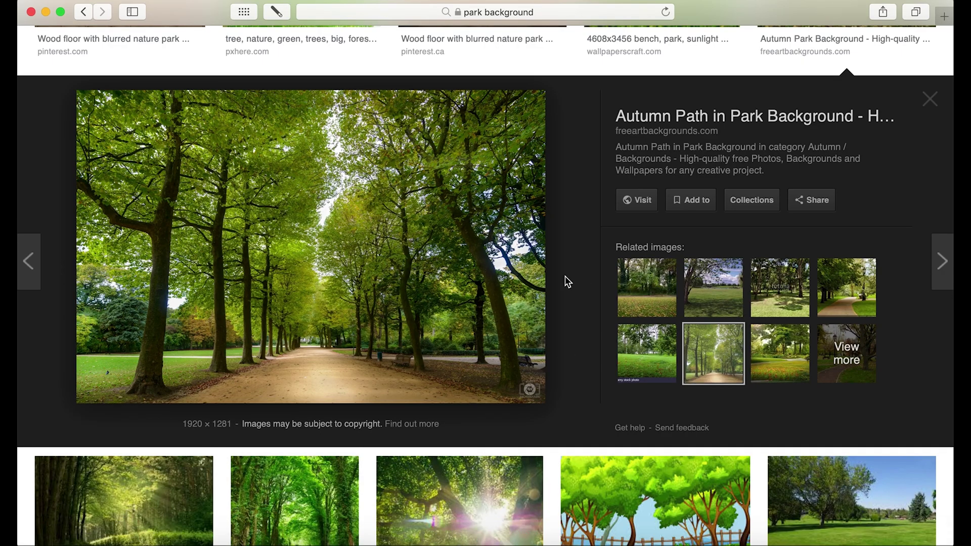
click(499, 12)
text(bar code)
key(super+a)
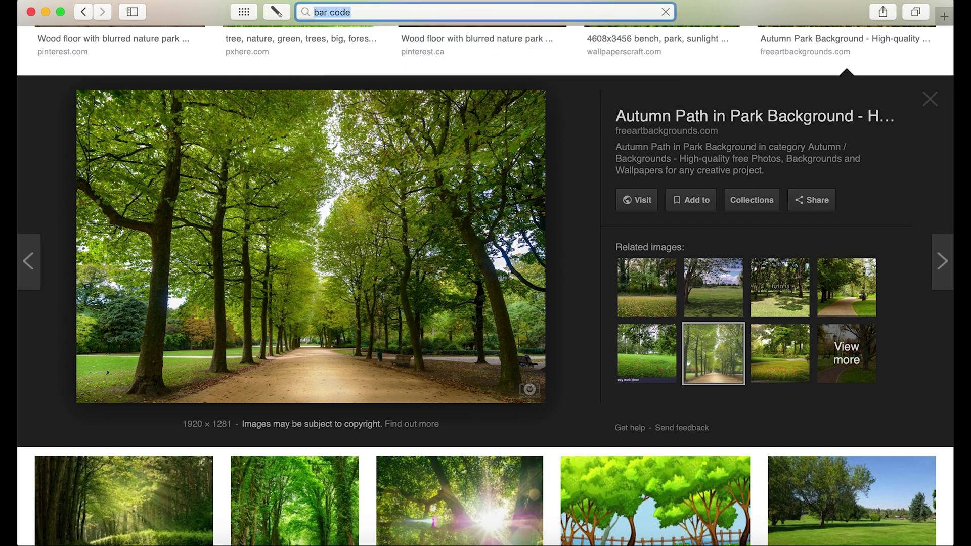
key(Return)
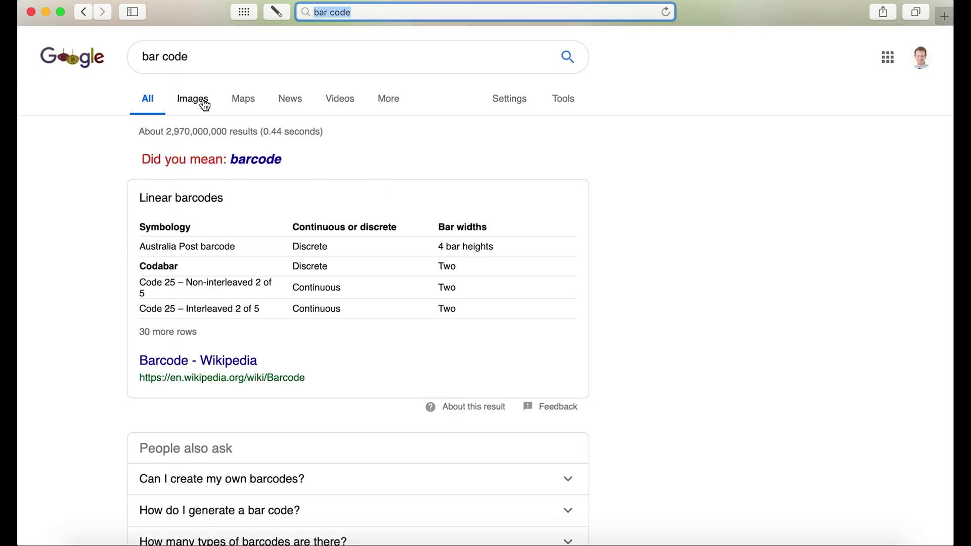
click(191, 99)
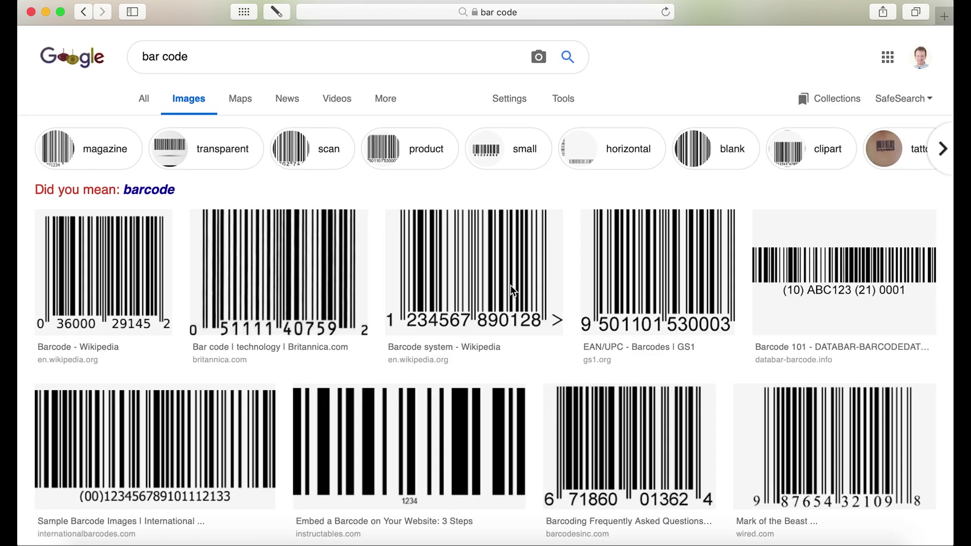
Browse the barcode image results and copy the 905 × 591 image from the Barcode1 UK result
click(484, 280)
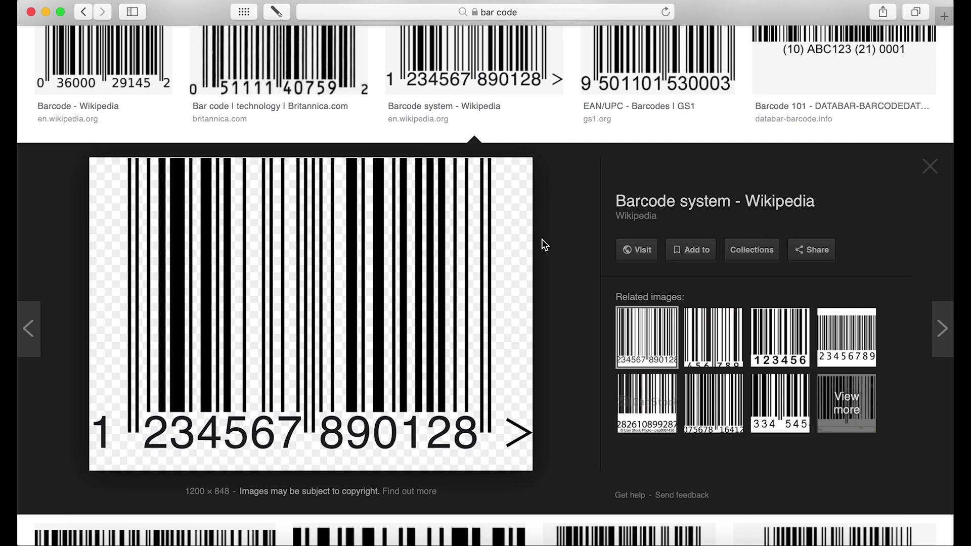
scroll(542, 240, down, 6)
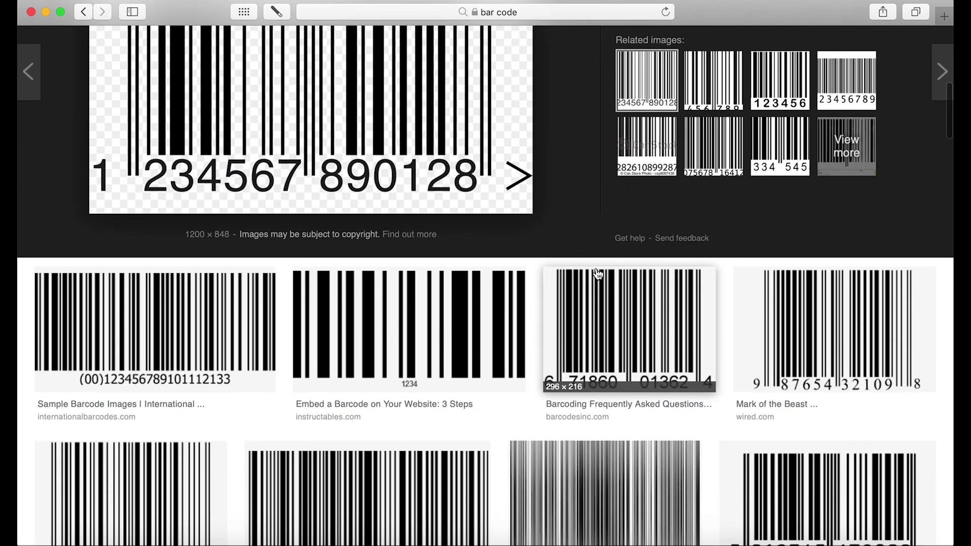
scroll(598, 273, down, 7)
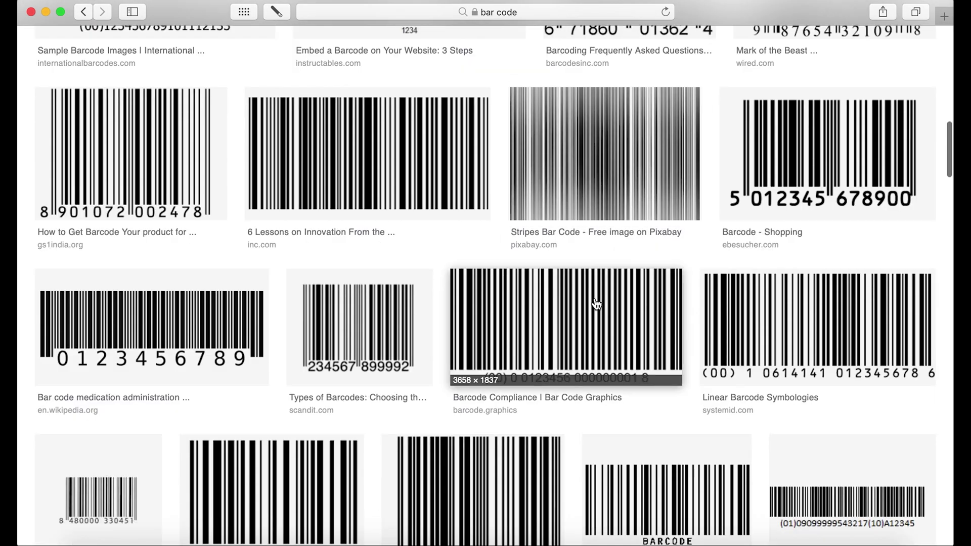
scroll(354, 322, down, 4)
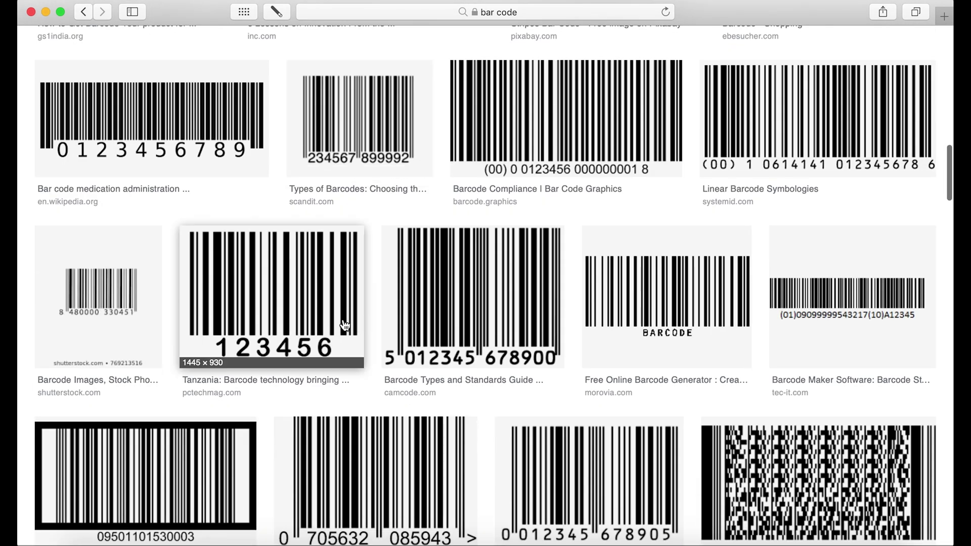
scroll(458, 314, down, 4)
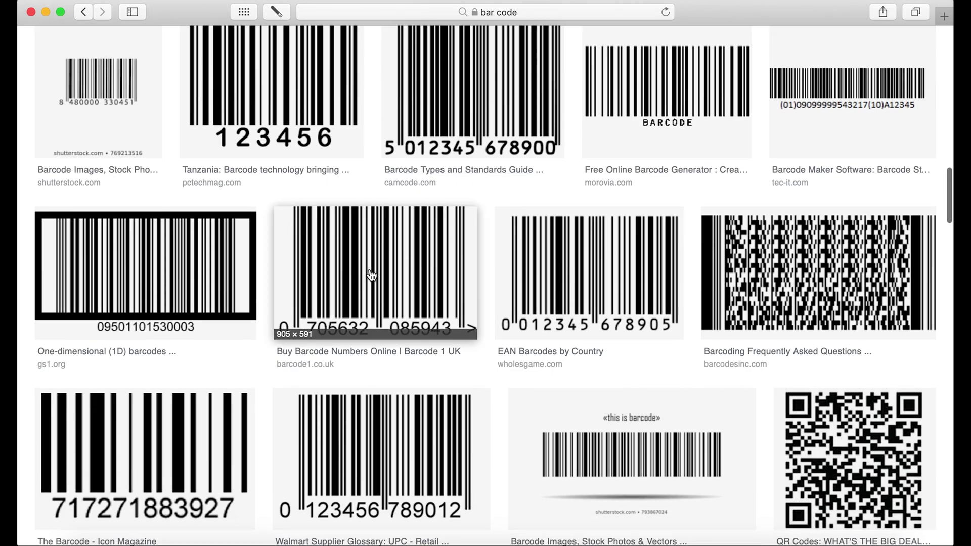
click(383, 276)
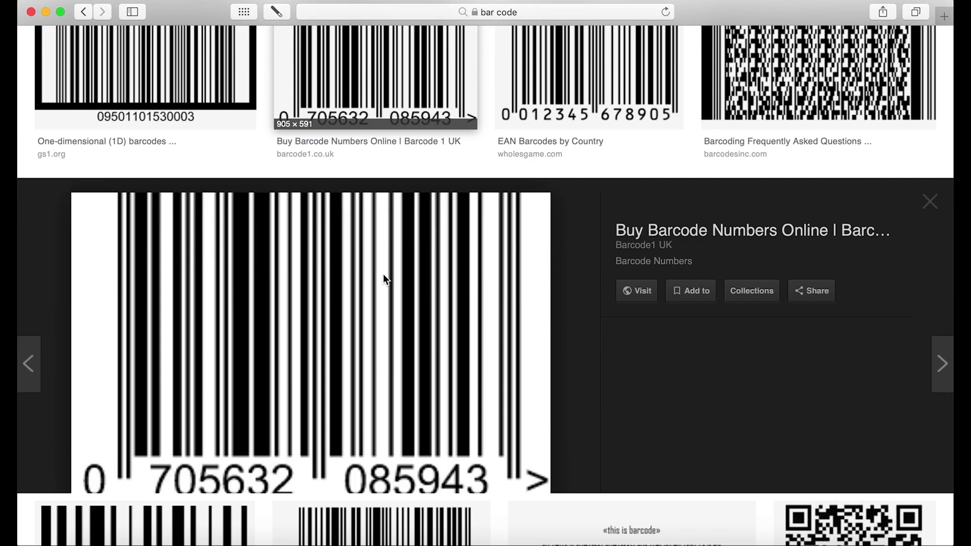
right_click(442, 242)
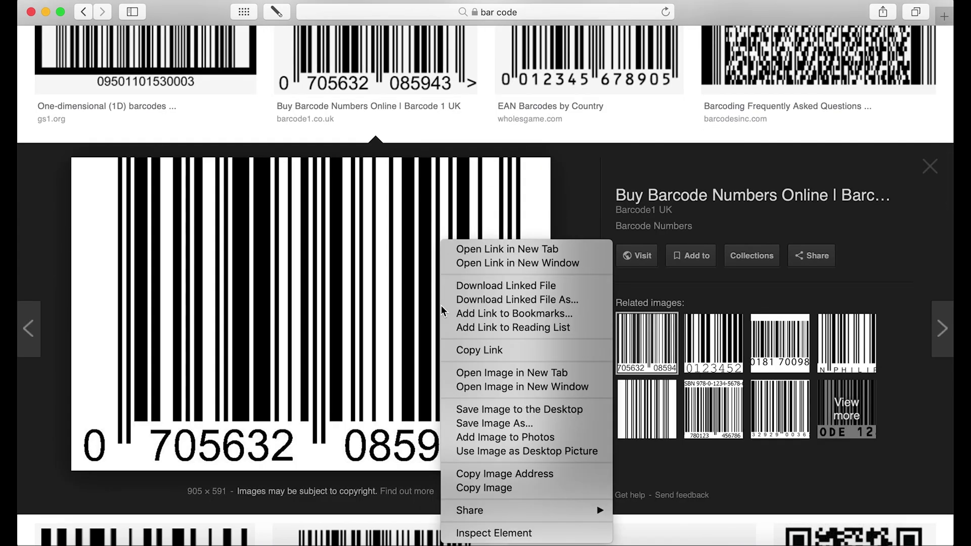
click(495, 488)
Switch back to Photoshop, paste the copied image into the cover and rename its layer Barcode
key(super+Tab)
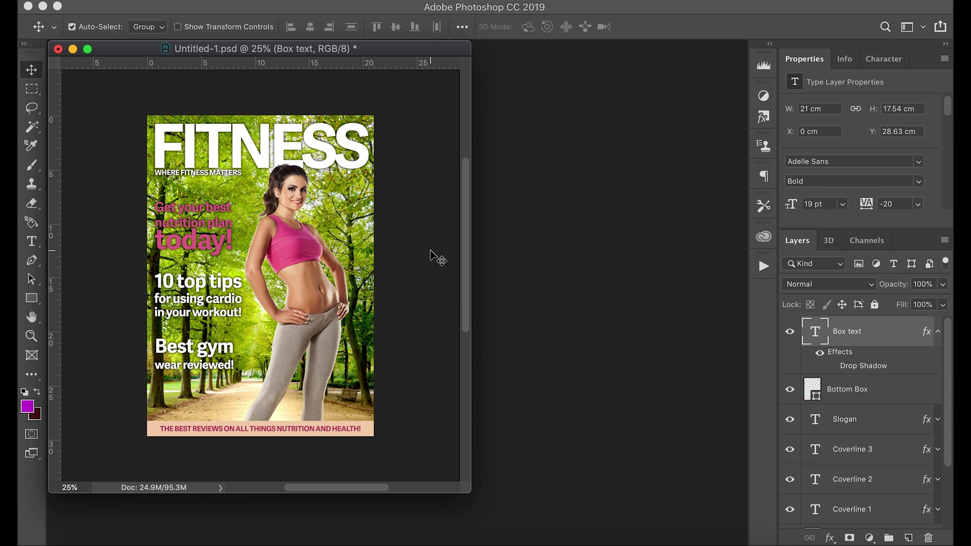
key(super+v)
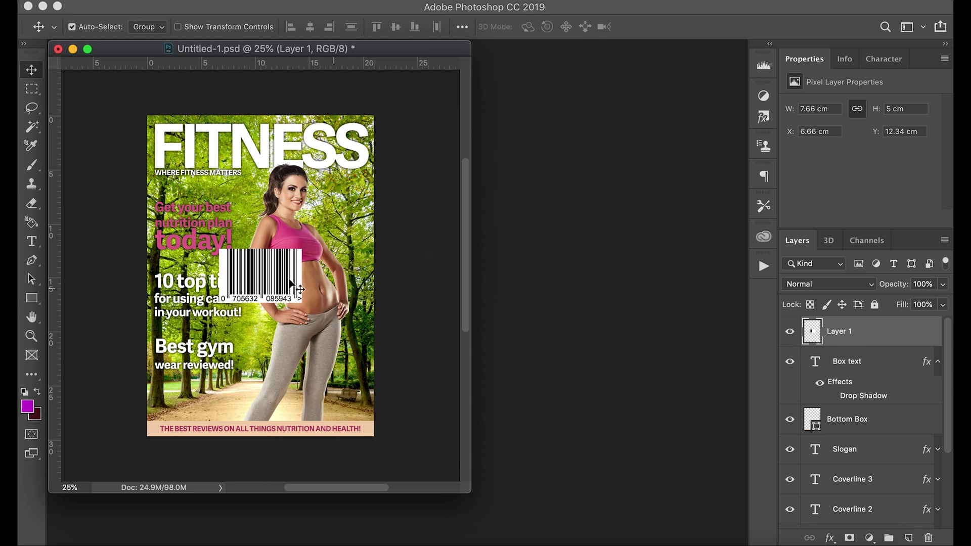
double_click(839, 332)
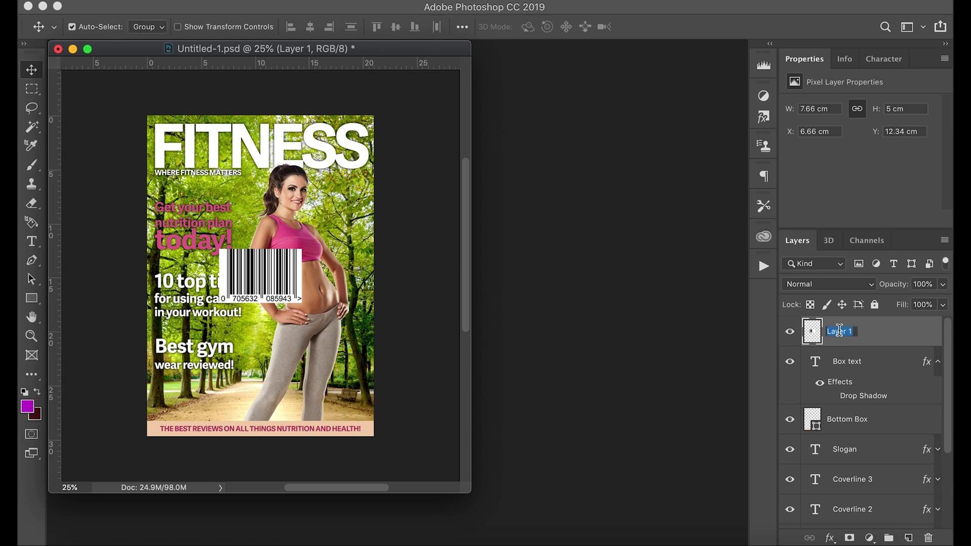
text(Barcode)
key(Return)
click(937, 361)
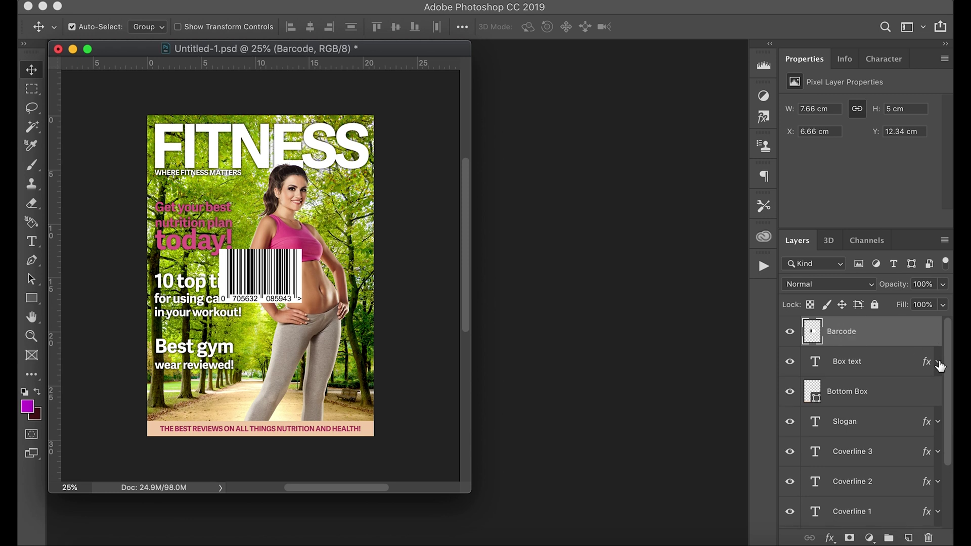
Move the barcode into the cover's lower-right corner above the banner, to about X 13.34 cm and Y 23.25 cm
drag(270, 269, 345, 387)
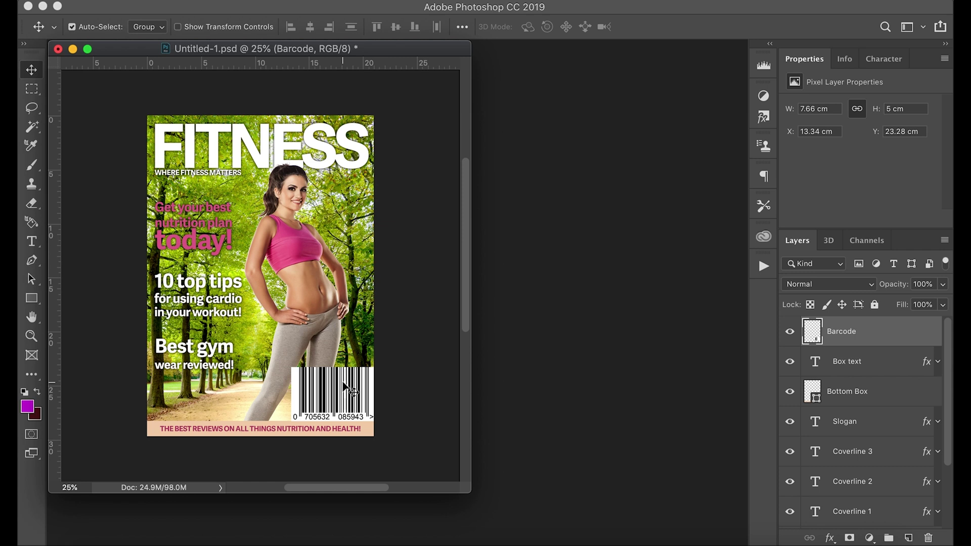
key(Down)
key(Down)
key(Down)
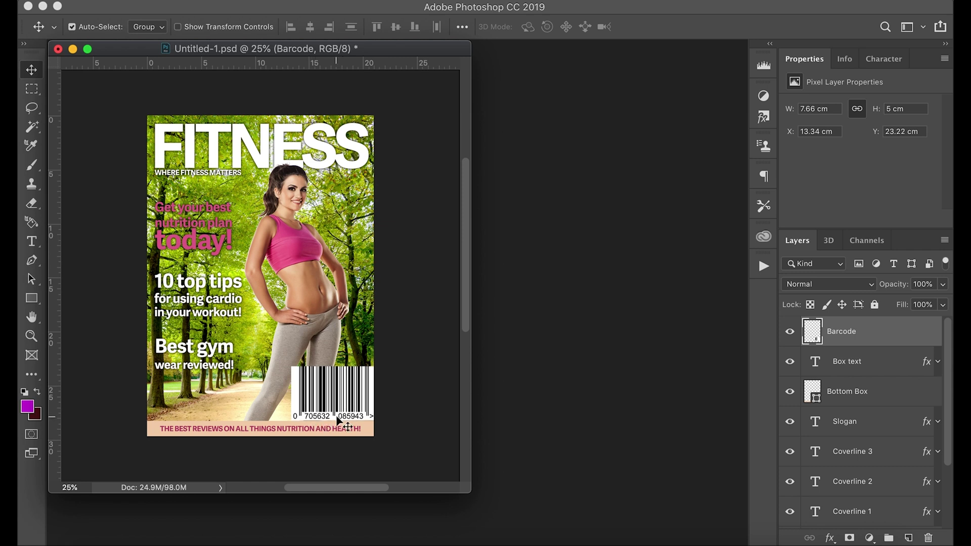
key(Up)
key(Up)
key(Up)
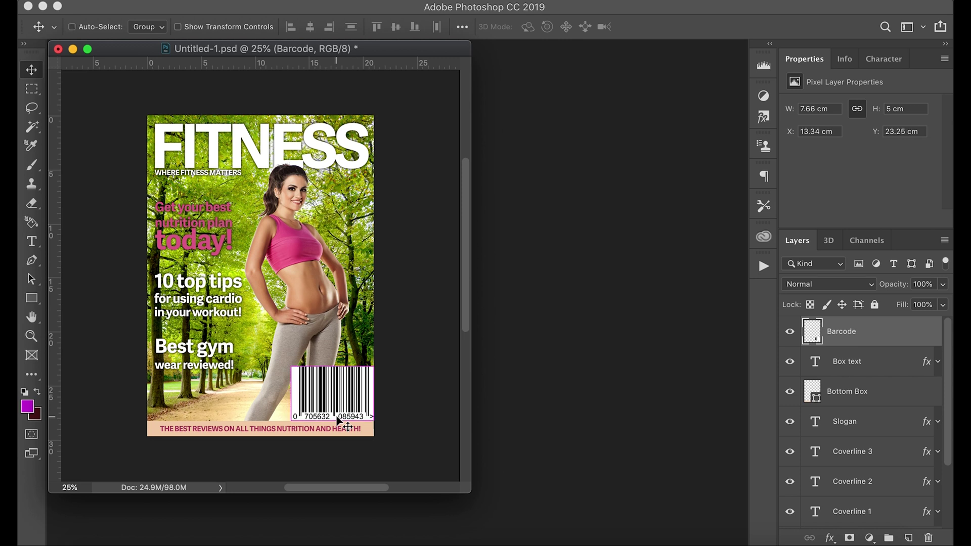
Scale the barcode down proportionally to about 53.5%, making it about 4.1 cm wide and 2.68 cm high
key(ctrl+t)
drag(290, 368, 332, 383)
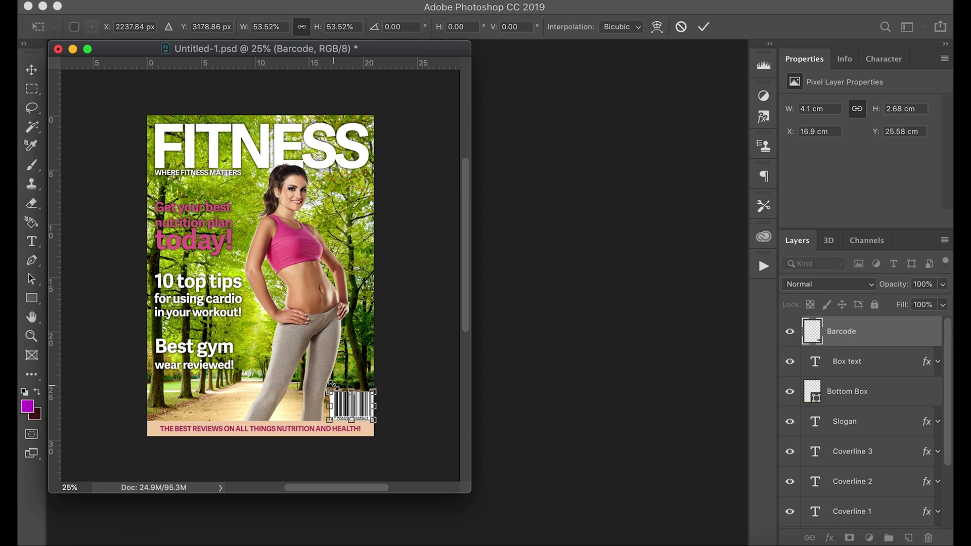
key(Return)
Try the barcode in the cover's lower-left corner above the banner and undo the move
drag(364, 398, 178, 404)
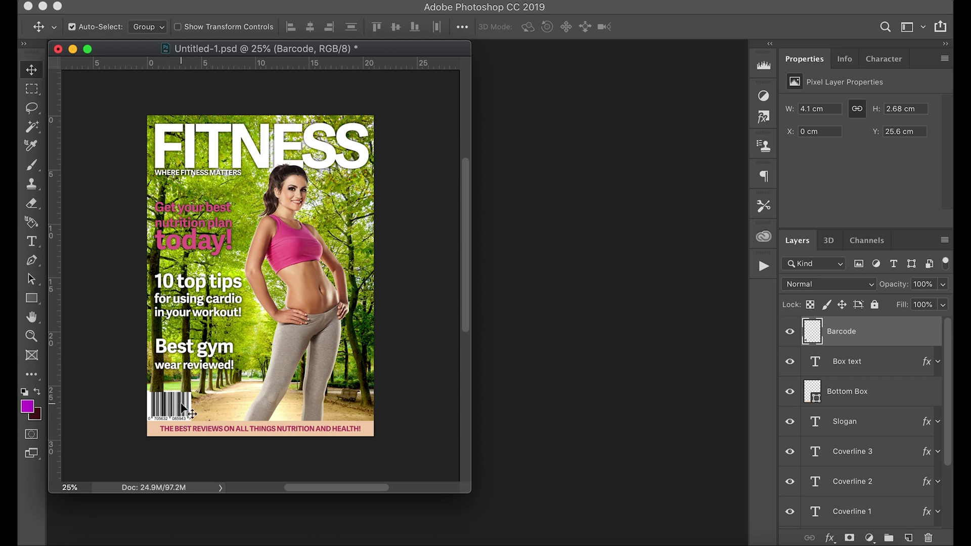
key(super+z)
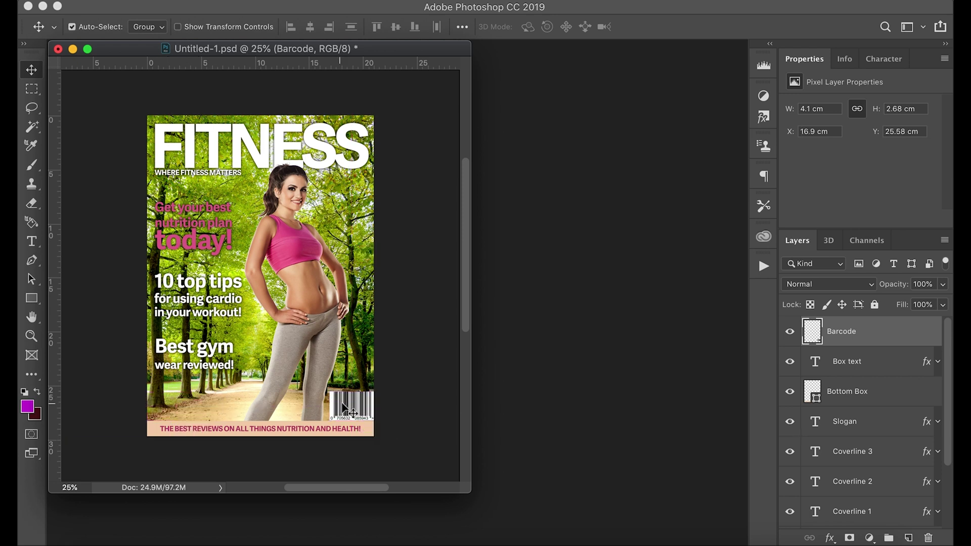
Rotate the barcode by -90° and move it against the cover's right edge above the banner, to about X 18.32 cm and Y 24.19 cm
key(super+t)
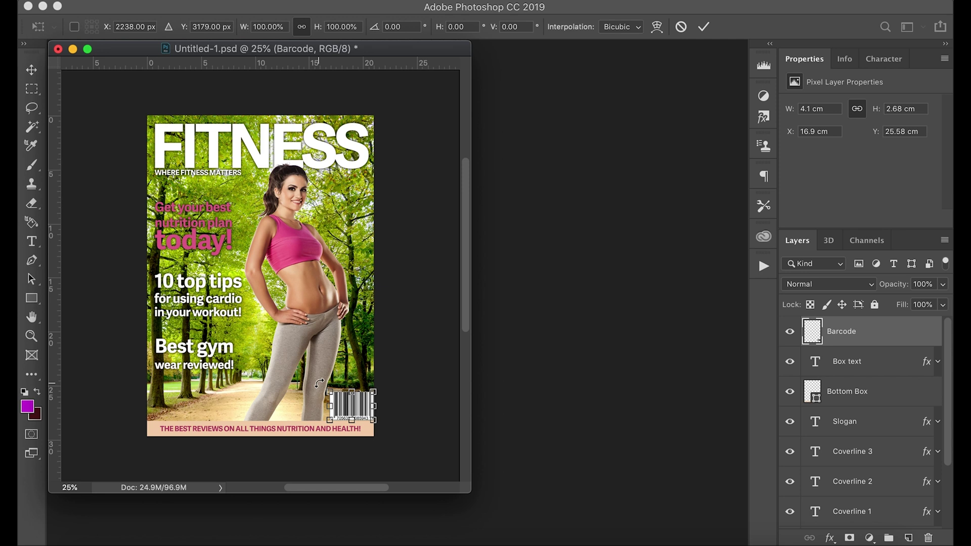
drag(320, 383, 319, 403)
drag(322, 414, 338, 423)
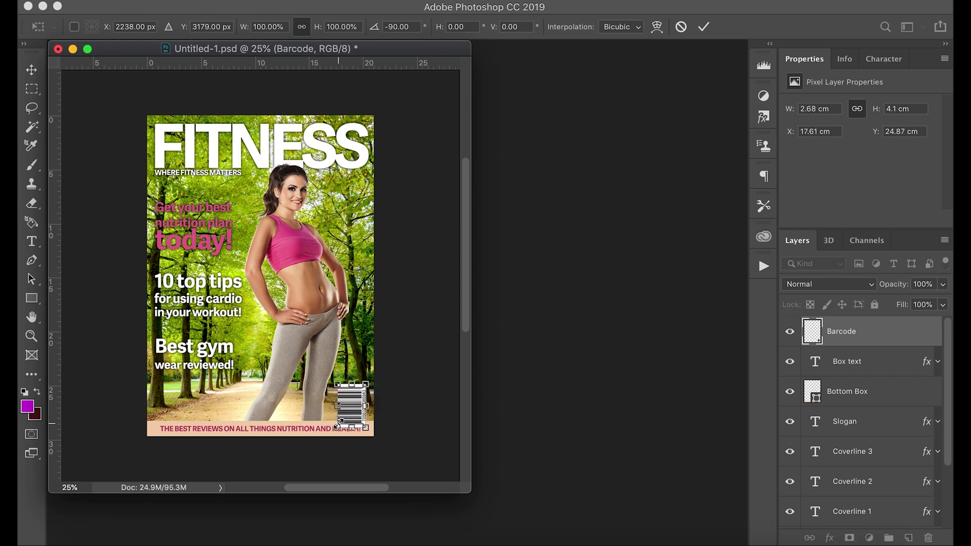
key(Return)
drag(362, 396, 370, 387)
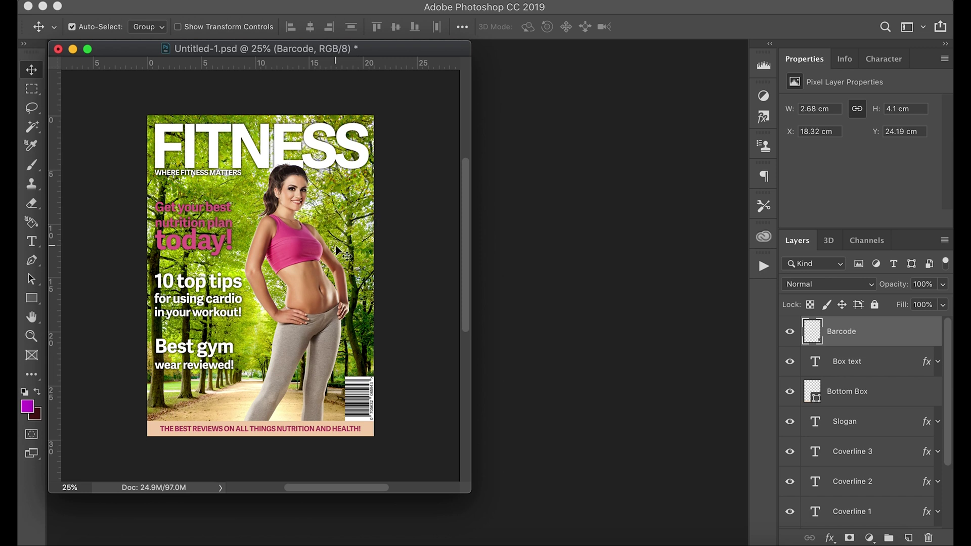
Enlarge the cover's view to 33.3% and fit and reposition the document window around it
key(super+plus)
drag(378, 504, 419, 526)
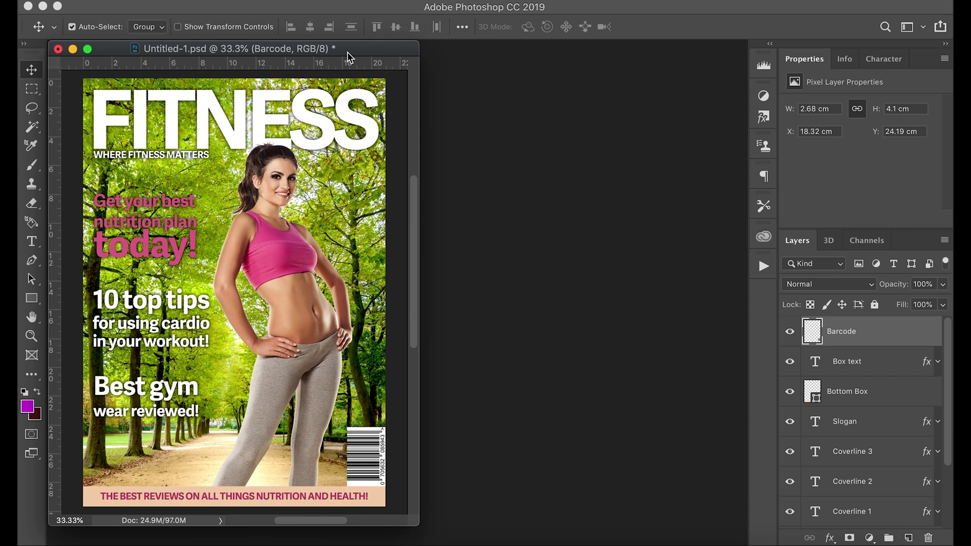
drag(347, 51, 357, 57)
scroll(863, 351, down, 2)
scroll(868, 357, down, 1)
scroll(868, 357, up, 3)
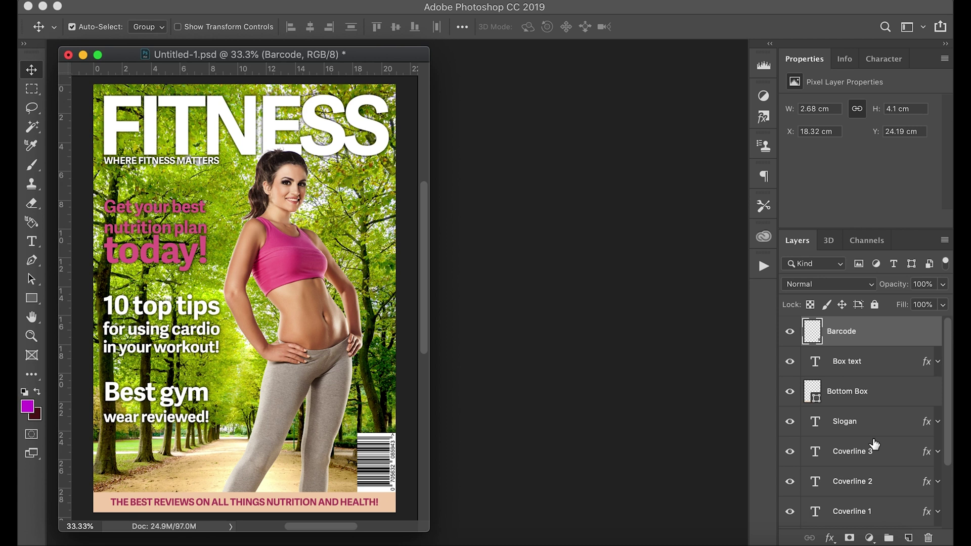
Examine the Slogan layer's effects and available layer commands, leaving its effects list collapsed
scroll(875, 446, down, 1)
click(939, 392)
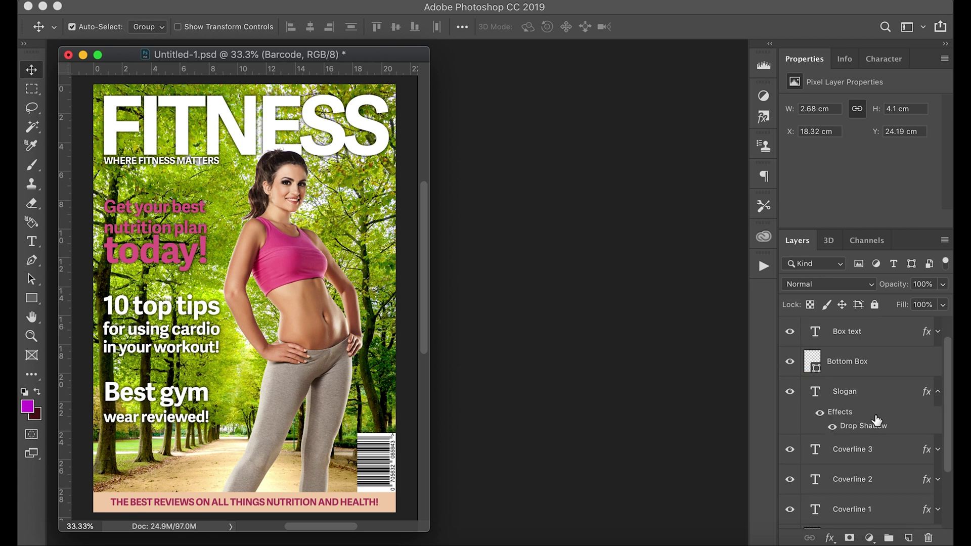
right_click(873, 383)
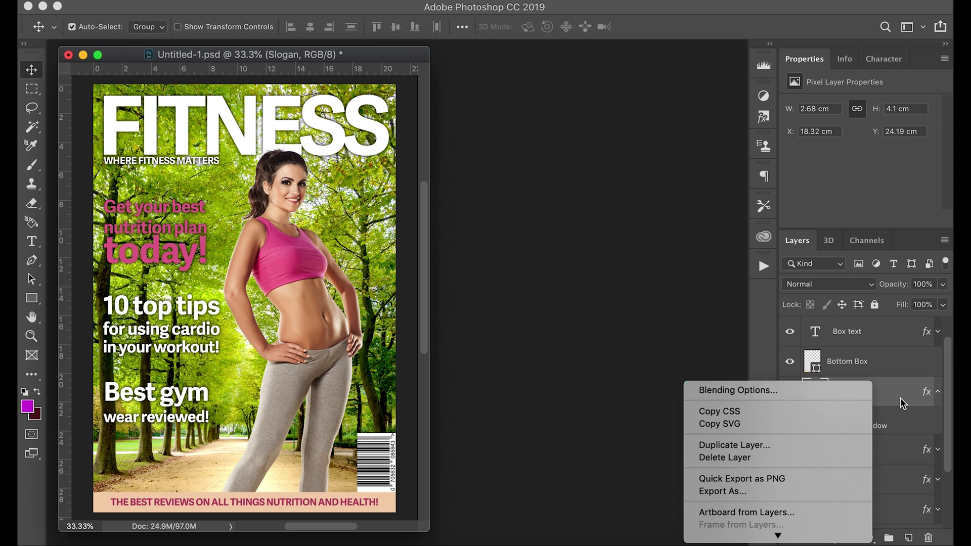
click(937, 399)
click(937, 398)
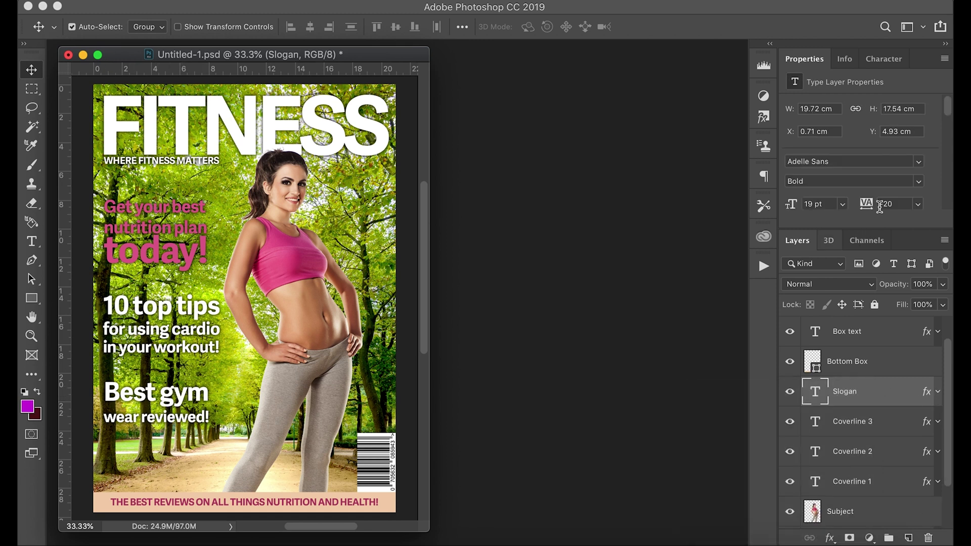
Select all of the Coverline 3 text for editing and examine its type properties and character settings
double_click(815, 421)
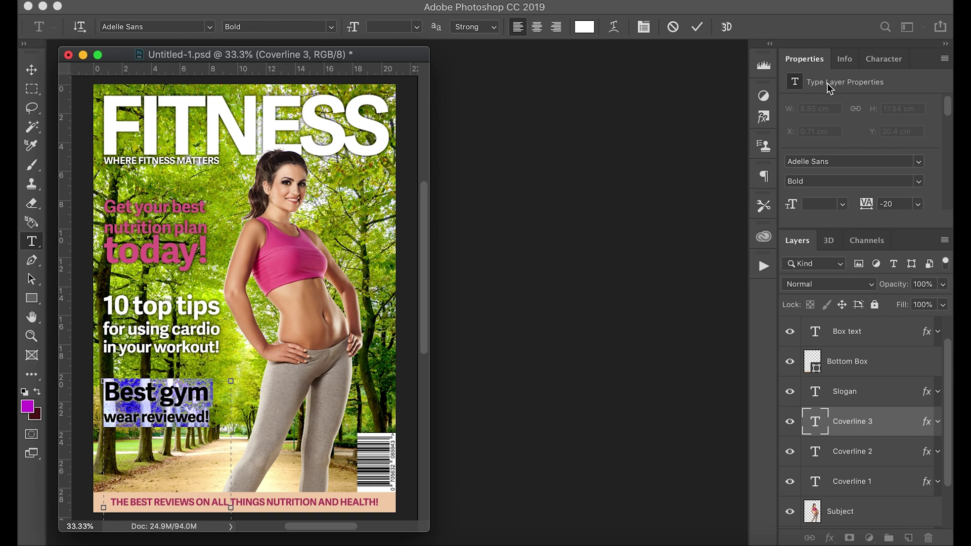
scroll(860, 126, down, 3)
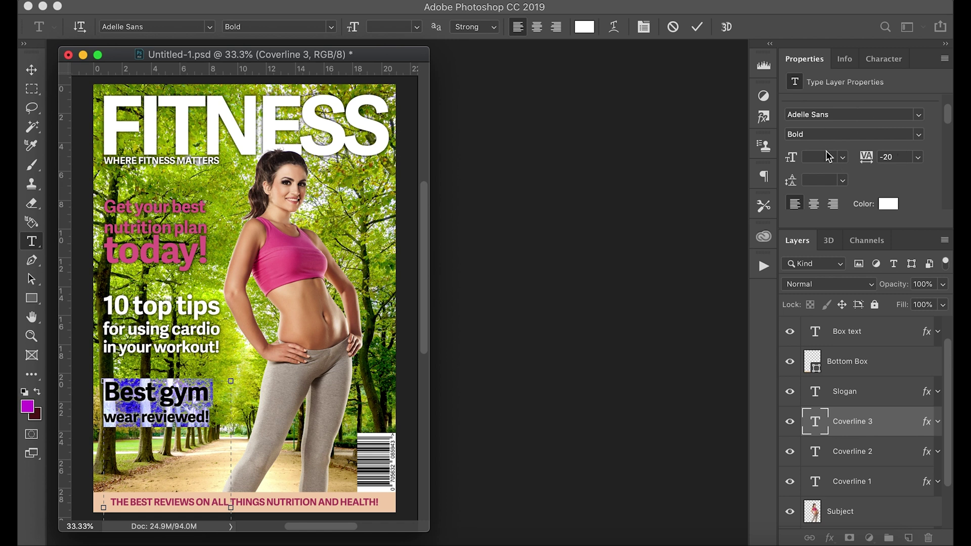
click(883, 60)
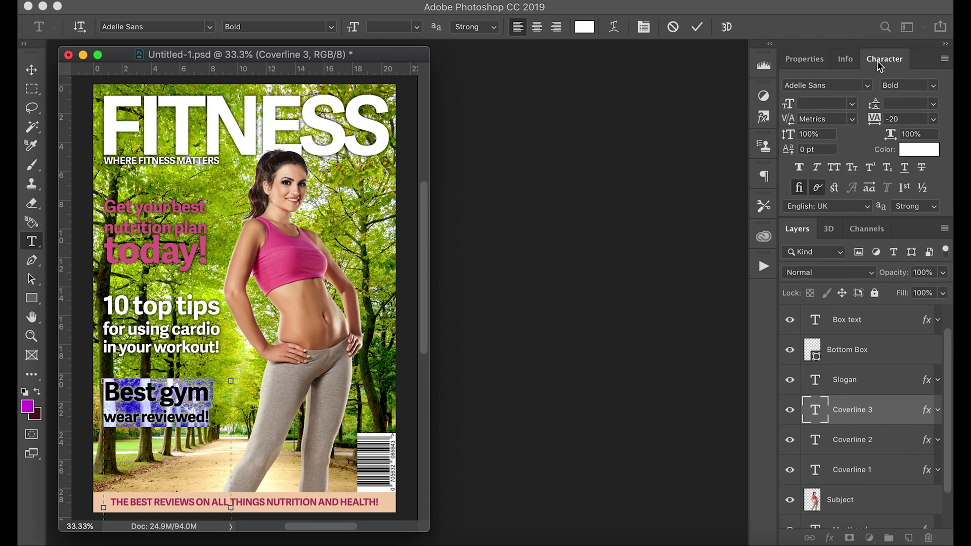
click(804, 60)
click(882, 60)
Hide the Layers panel and restore it to the workspace
click(500, 2)
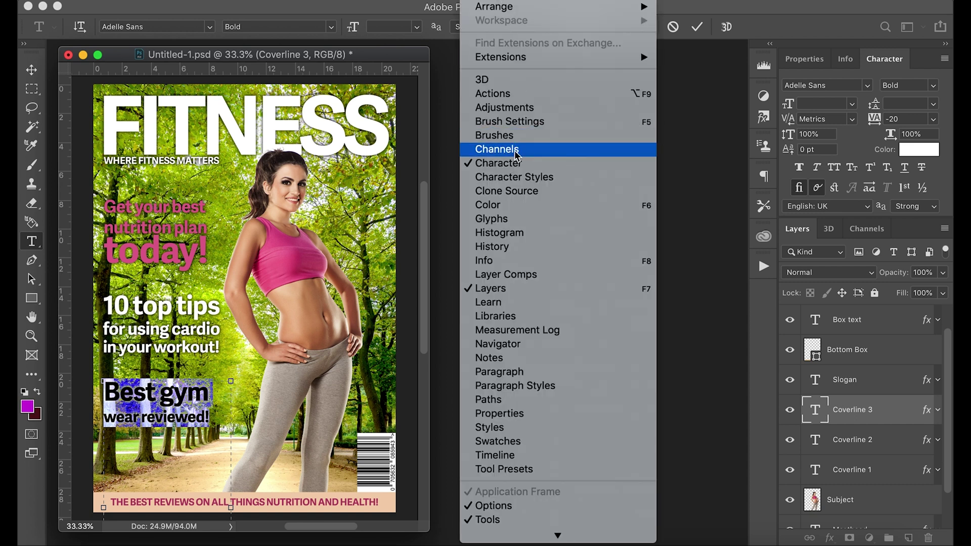
click(498, 289)
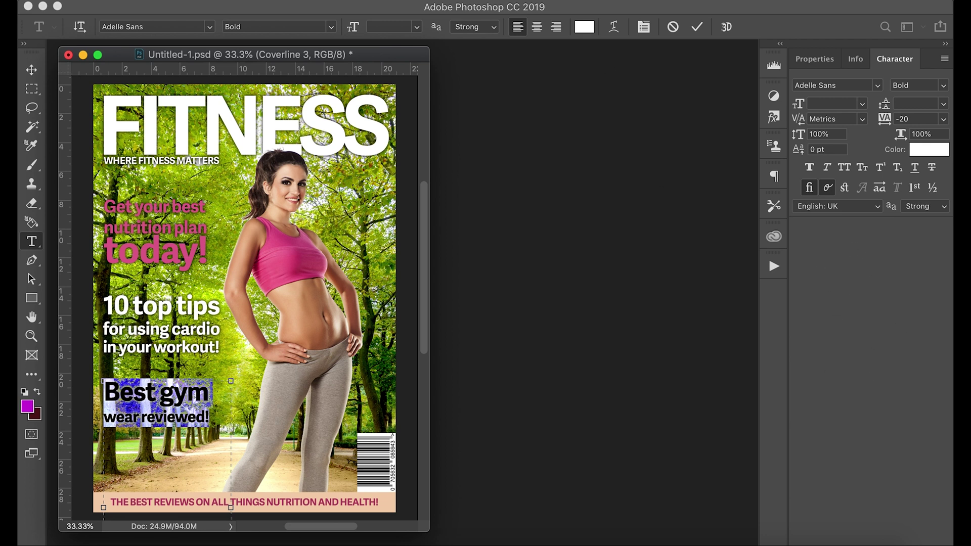
click(500, 3)
click(508, 291)
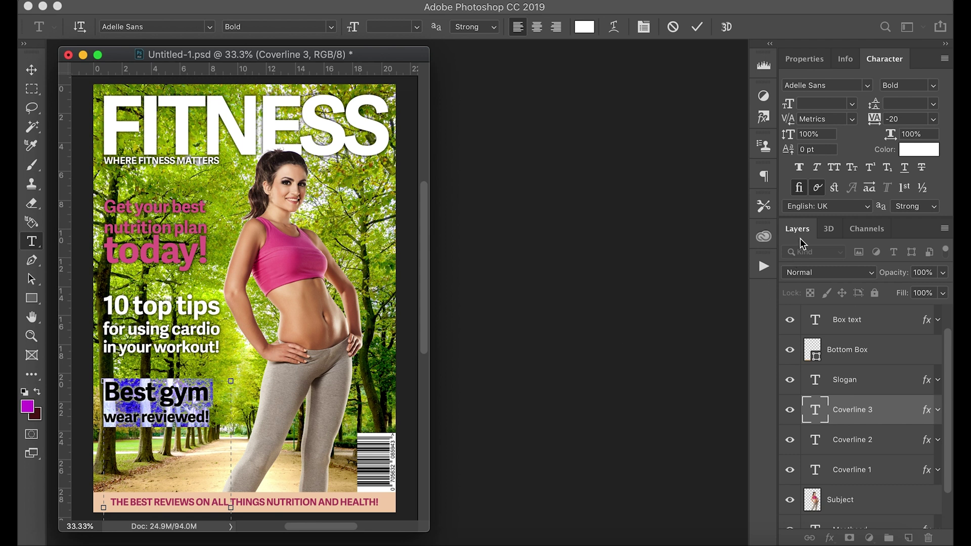
Detach the Layers panel into a floating panel and lengthen it to show every layer from Barcode to Background
click(799, 236)
drag(799, 235, 579, 57)
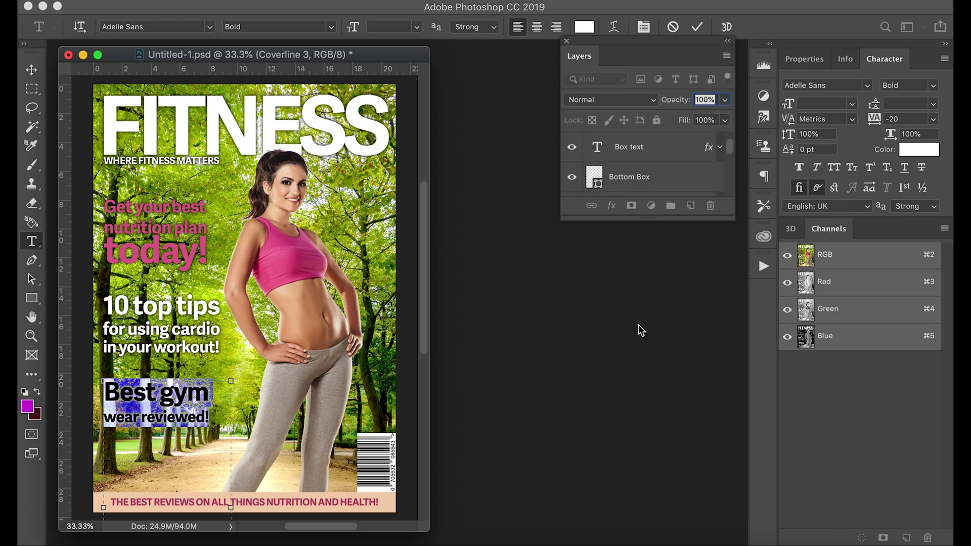
drag(732, 217, 727, 531)
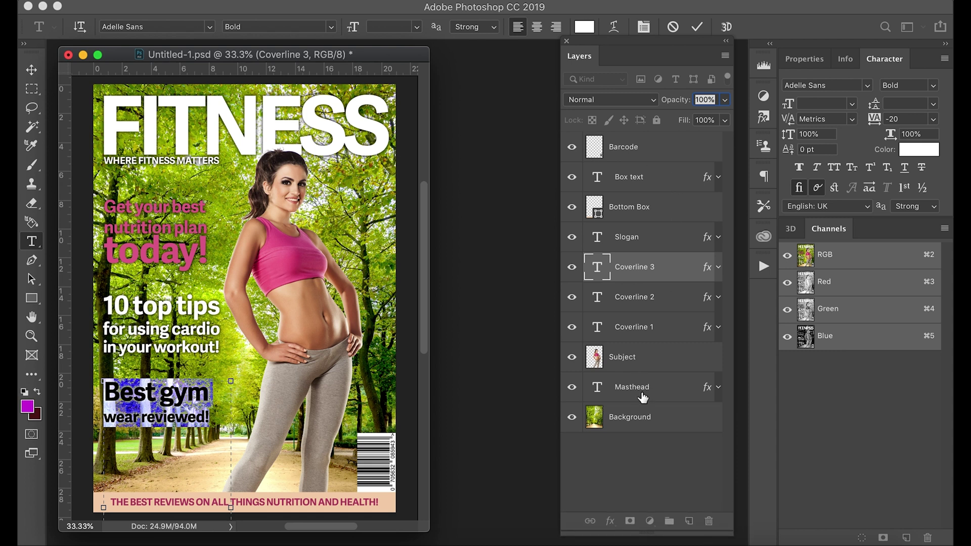
Float the Character panel over the workspace, reposition it, and dock it back beside the Properties and Info panels
drag(697, 382, 863, 180)
drag(885, 62, 399, 173)
drag(461, 153, 529, 212)
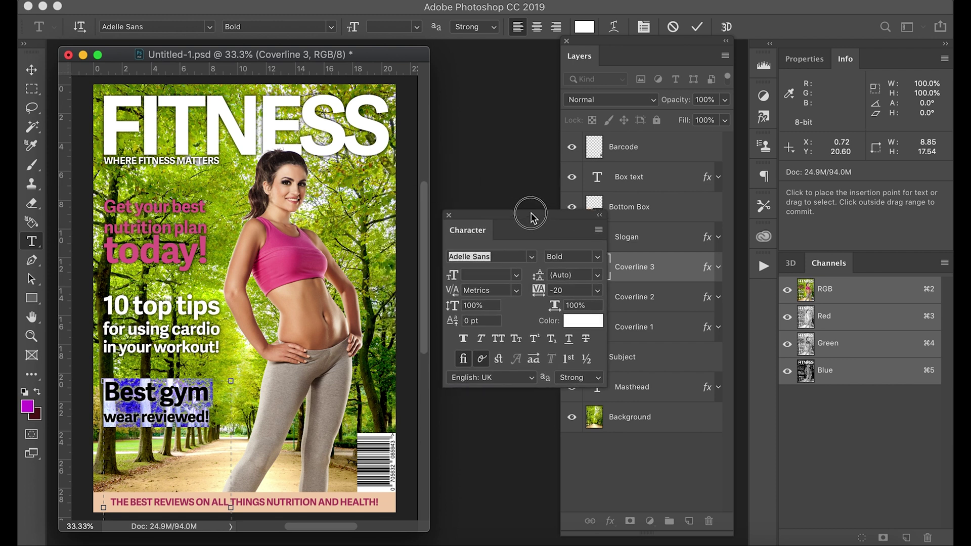
click(471, 232)
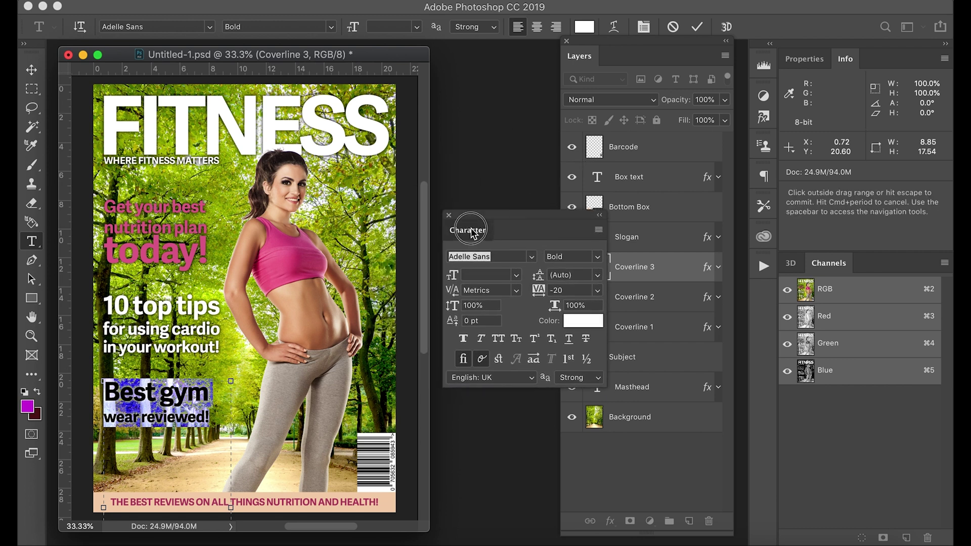
drag(471, 233, 881, 63)
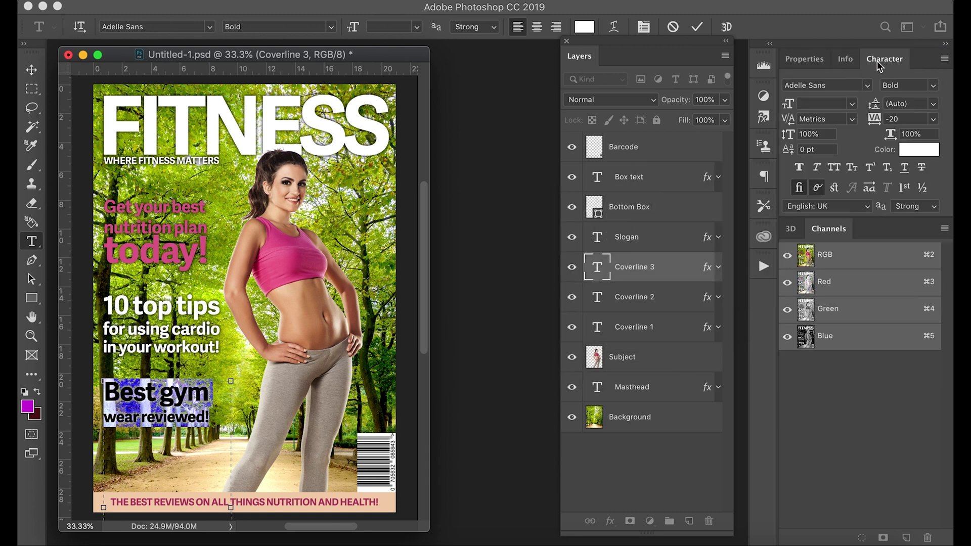
Dock the floating Layers panel back into the group with the 3D and Channels panels
drag(587, 63, 875, 232)
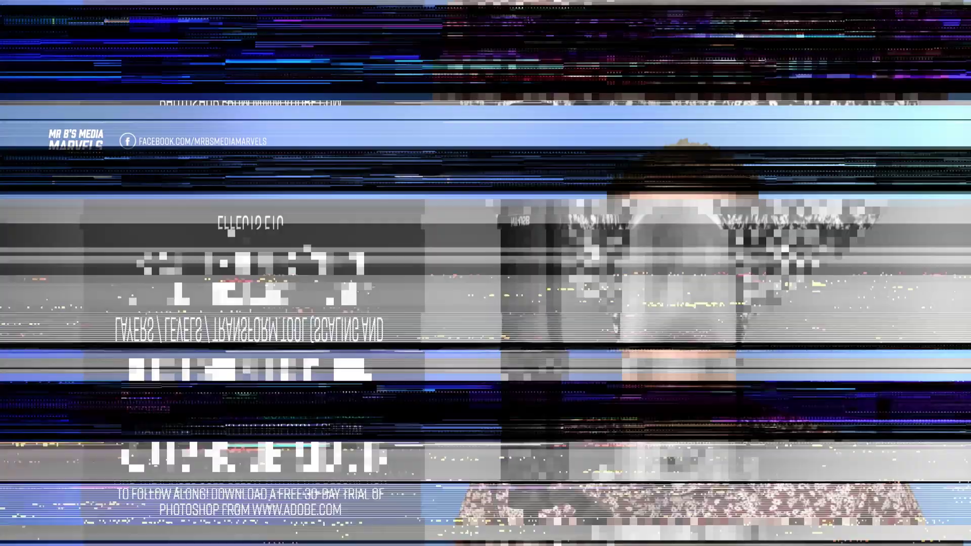